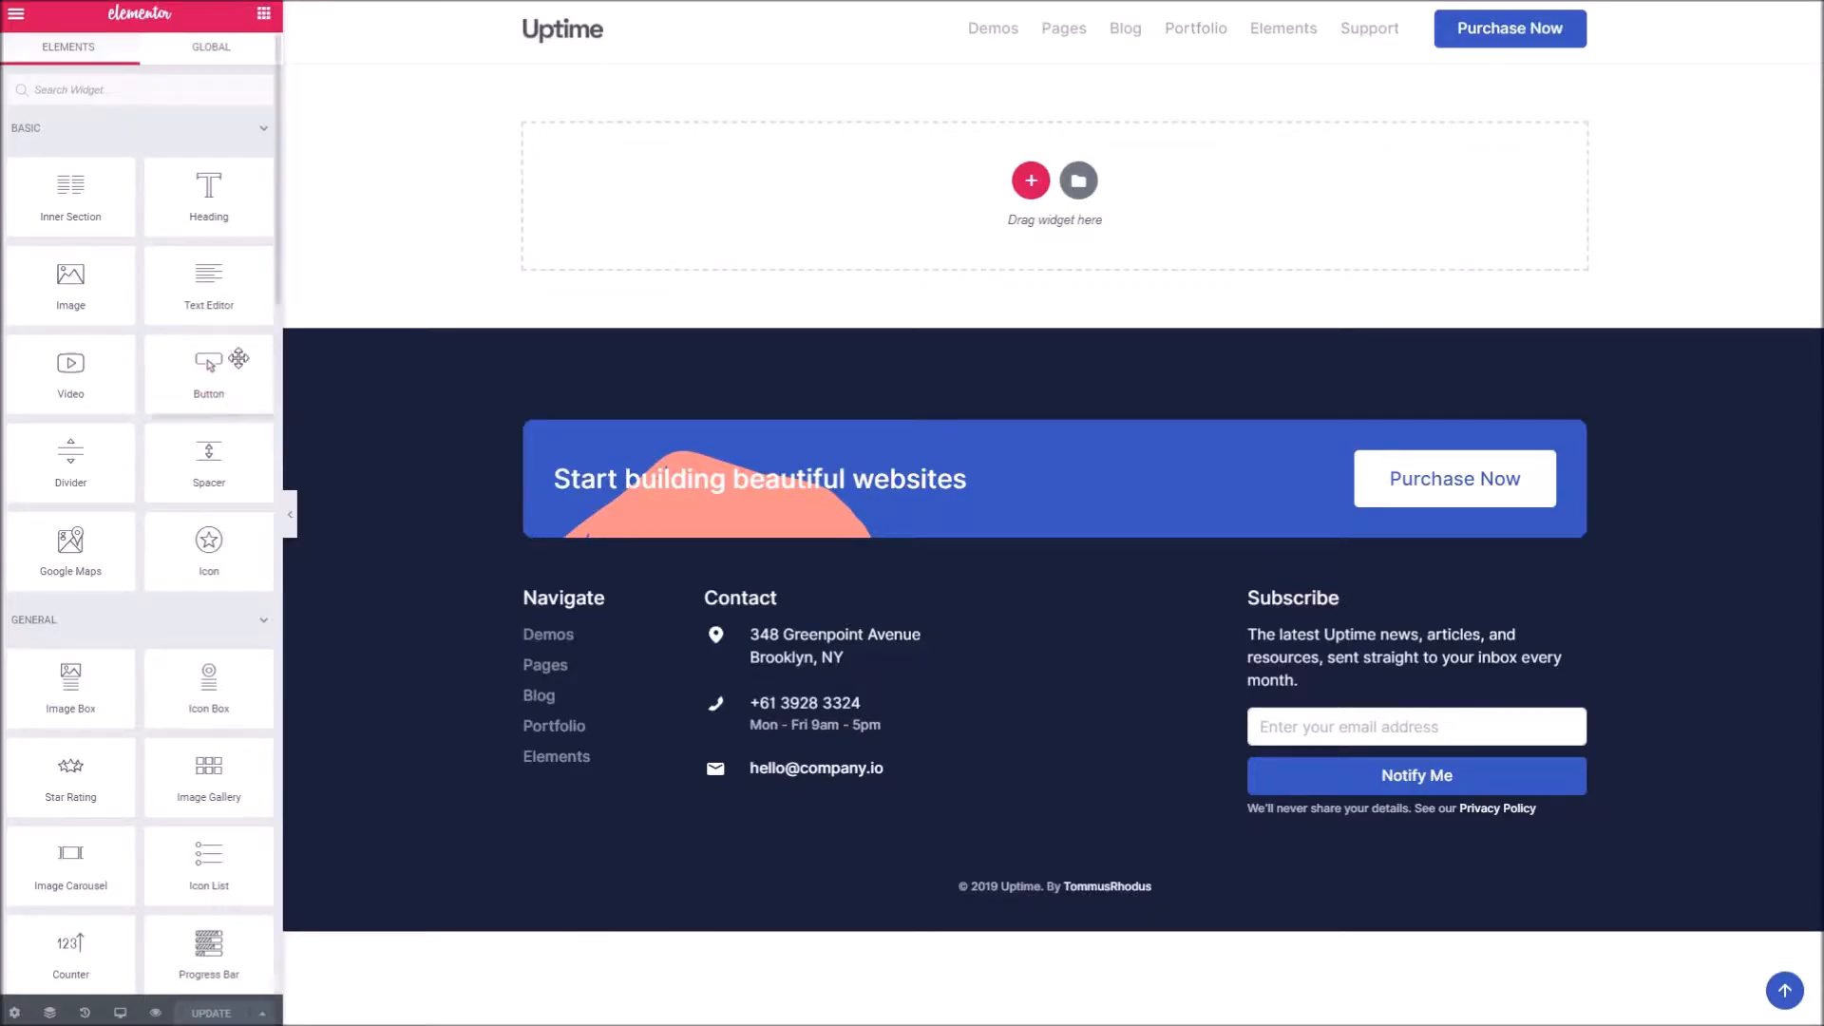
- Add a new section with three equal columns to the page
{"action": "scroll", "coordinate": [231, 335], "scroll_direction": "down", "scroll_amount": 15}
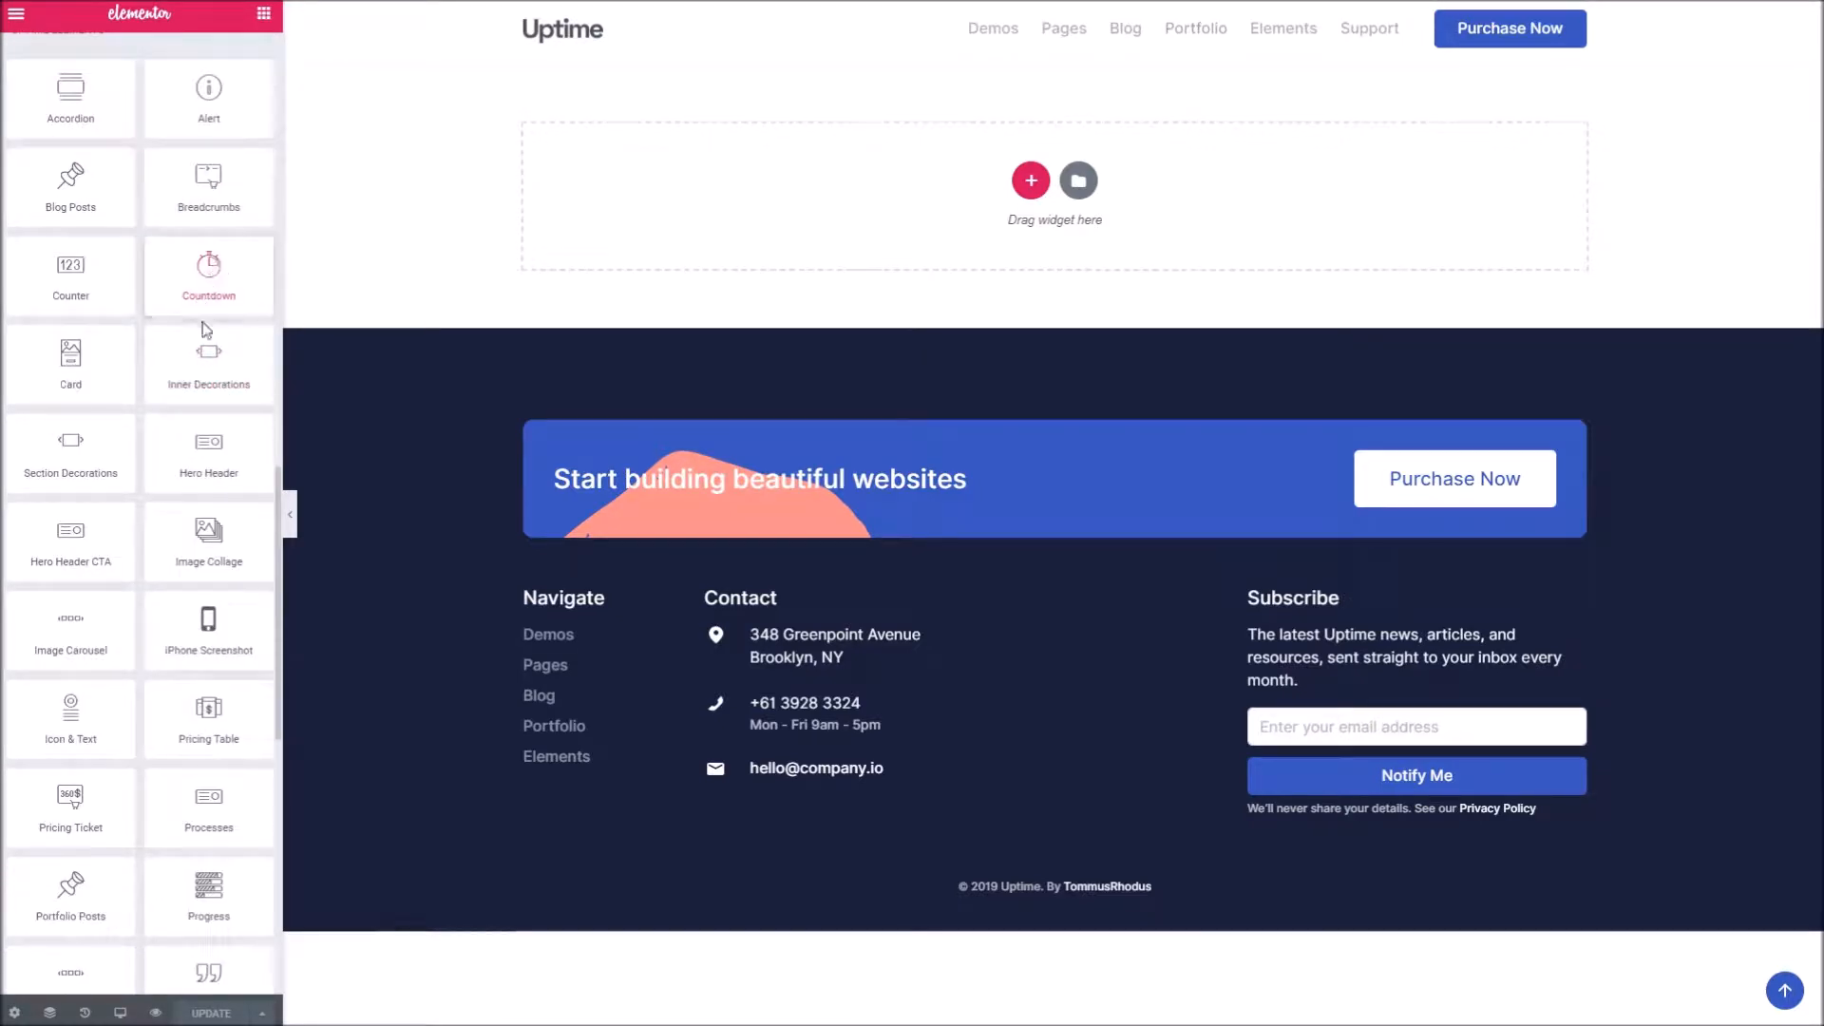
{"action": "scroll", "coordinate": [202, 323], "scroll_direction": "down", "scroll_amount": 1}
{"action": "scroll", "coordinate": [187, 303], "scroll_direction": "down", "scroll_amount": 1}
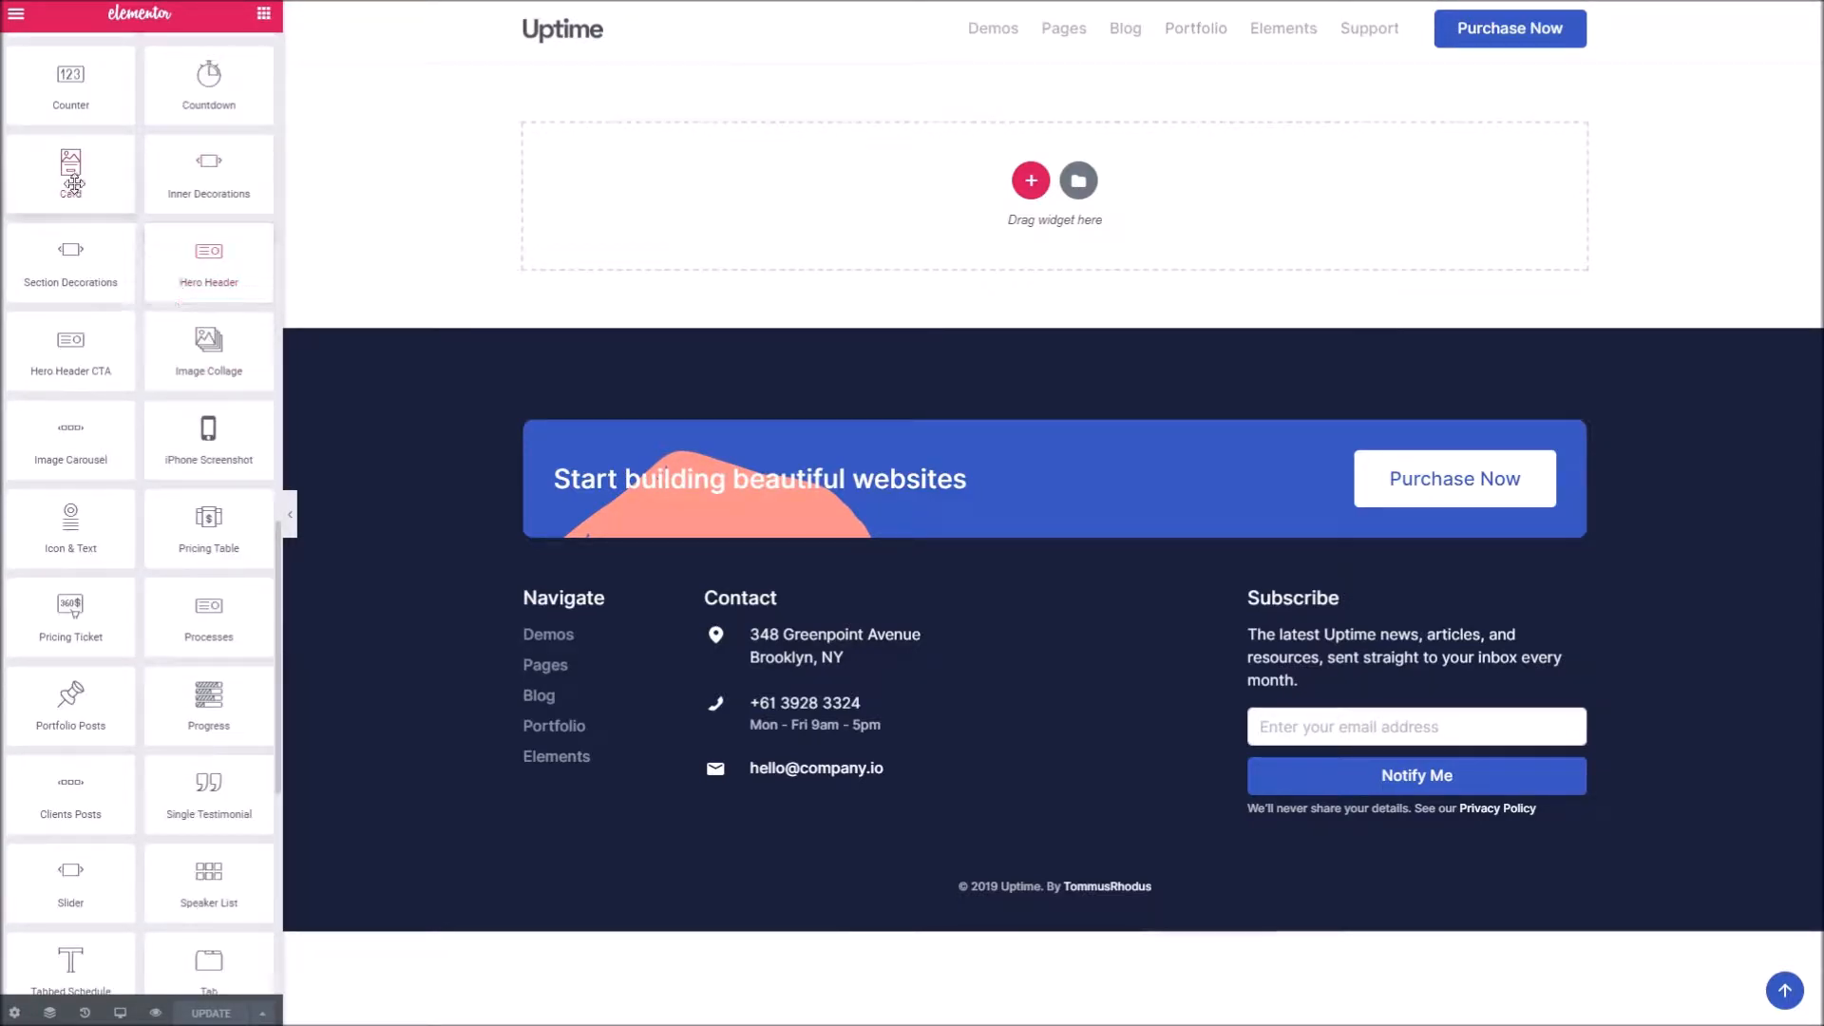
{"action": "left_click", "coordinate": [1026, 181]}
{"action": "left_click", "coordinate": [1000, 230]}
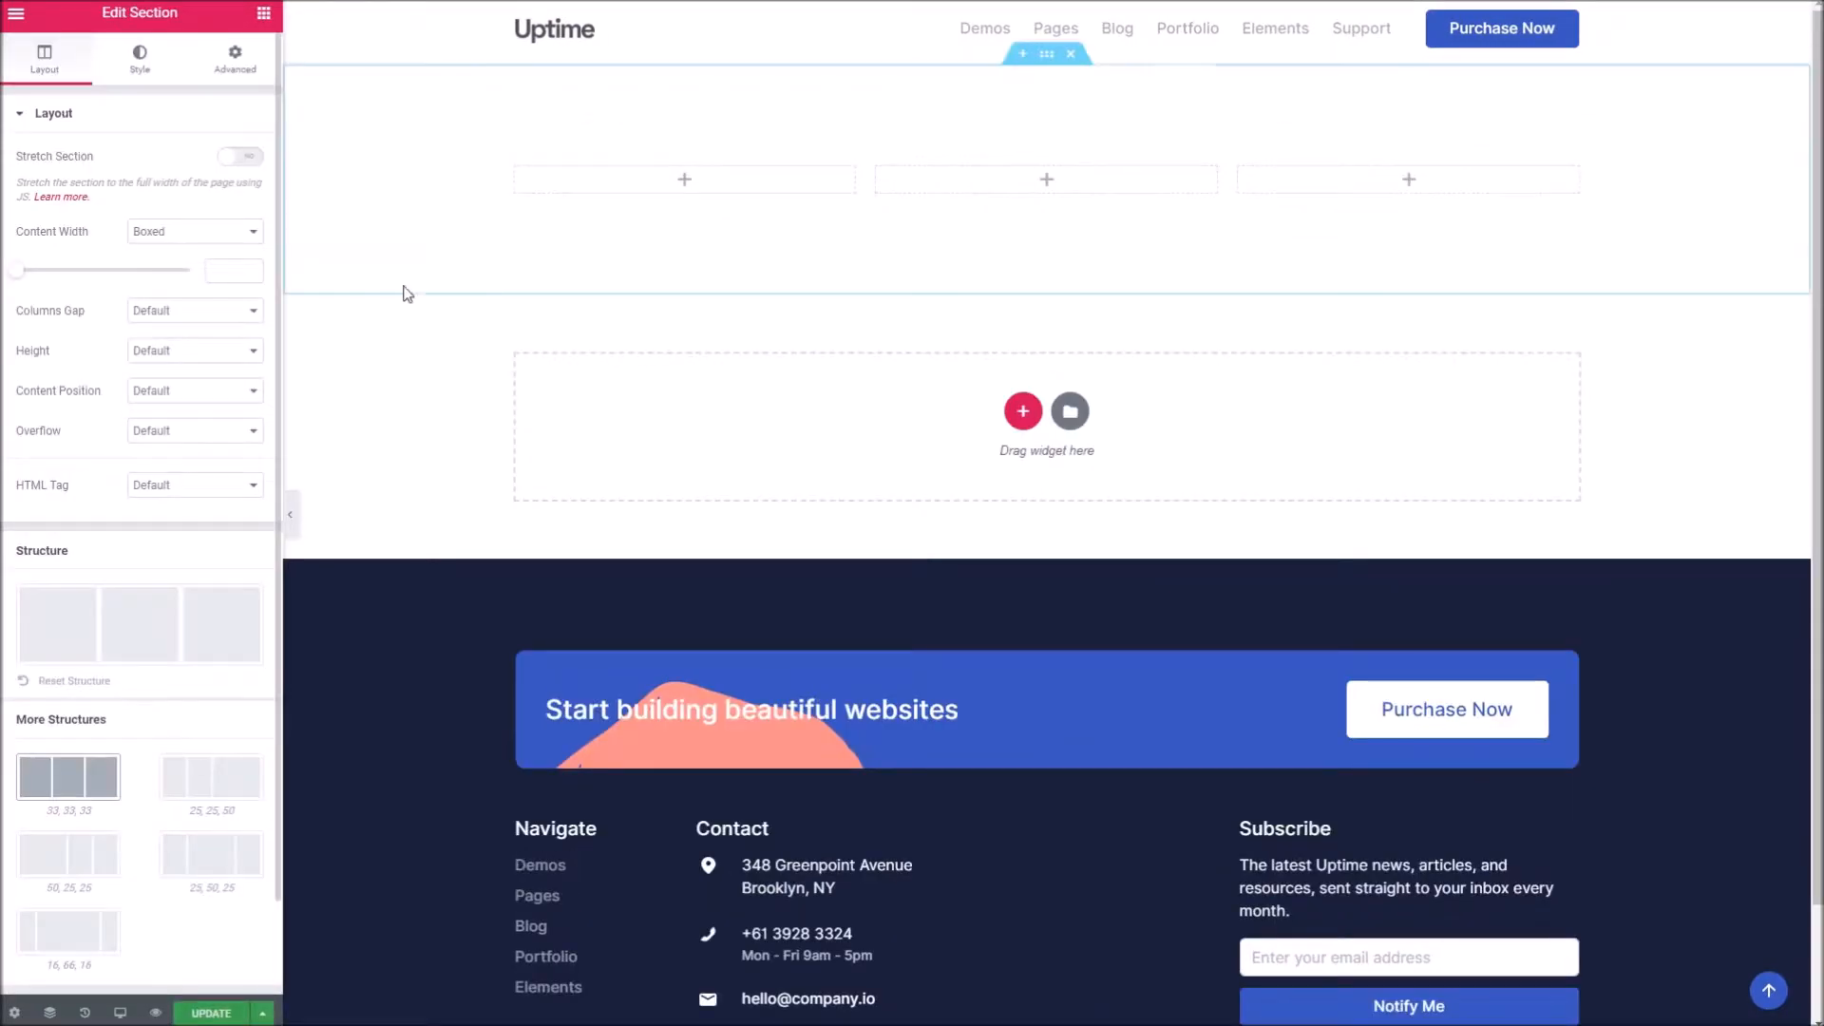
- Place a Card widget in the first column of the new section, keeping its Basic layout
{"action": "left_click", "coordinate": [684, 178]}
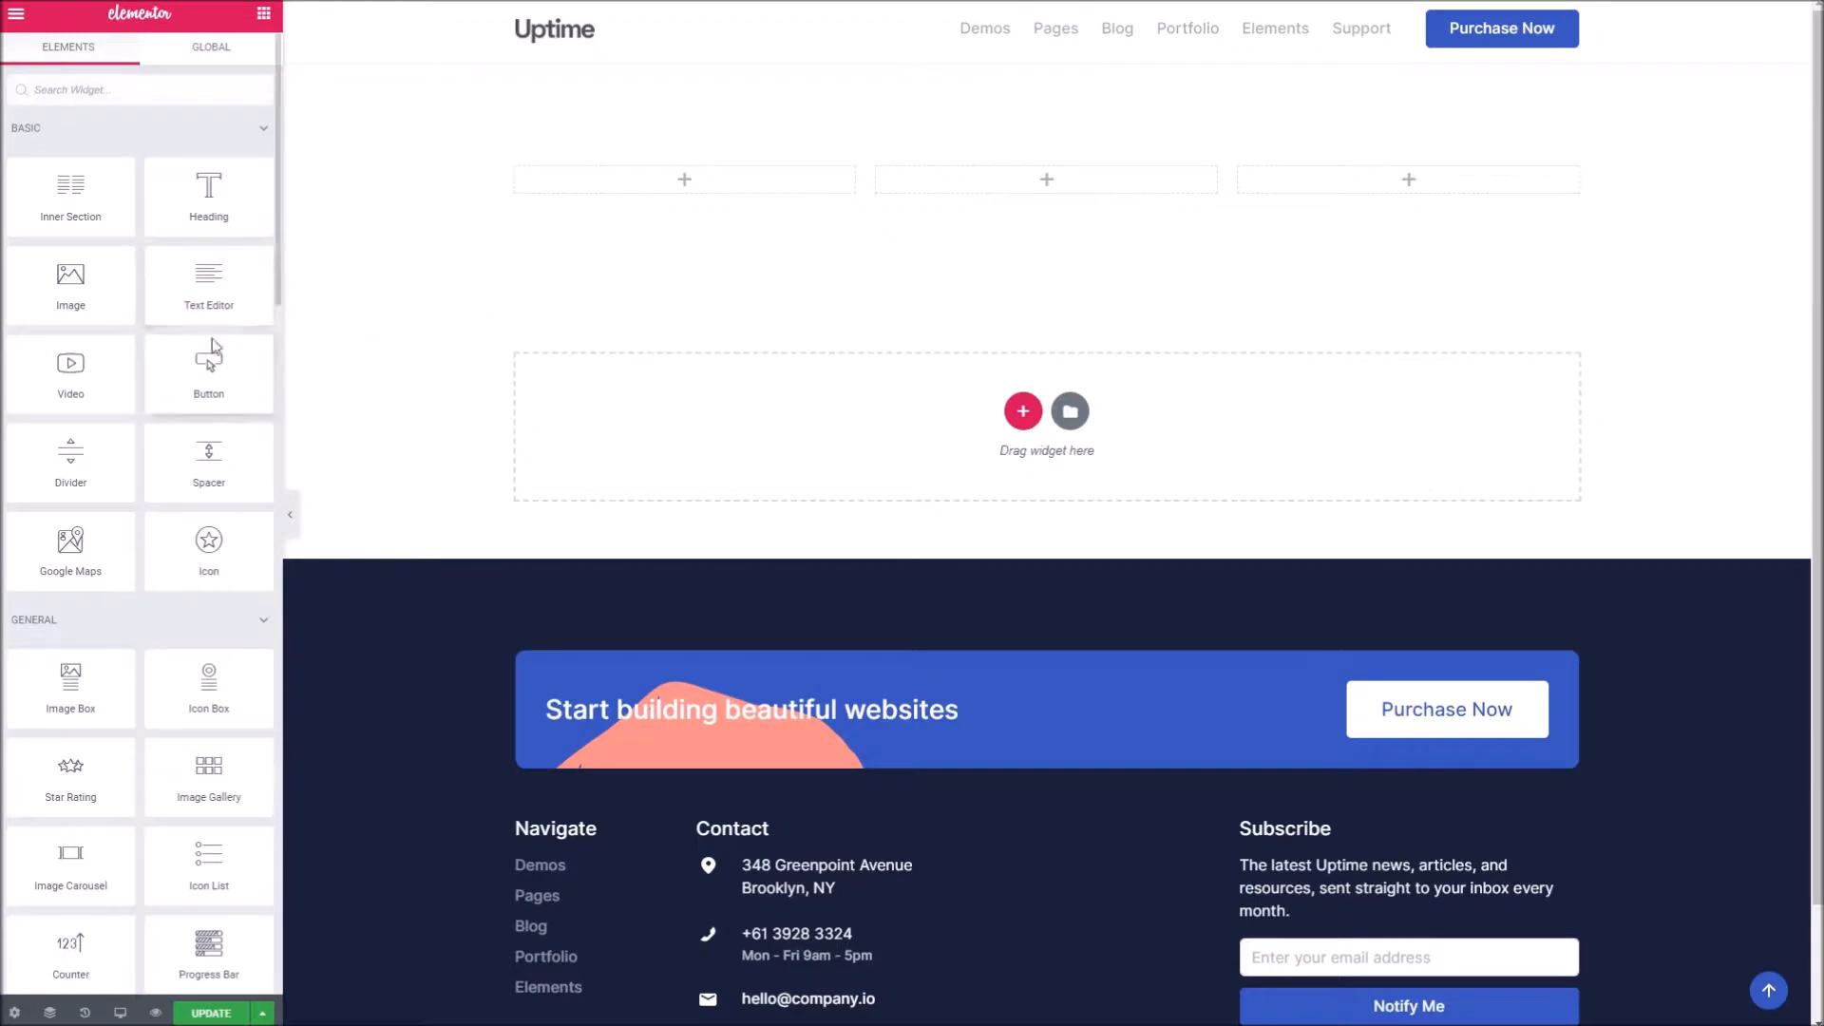
{"action": "scroll", "coordinate": [214, 385], "scroll_direction": "down", "scroll_amount": 8}
{"action": "scroll", "coordinate": [212, 371], "scroll_direction": "down", "scroll_amount": 9}
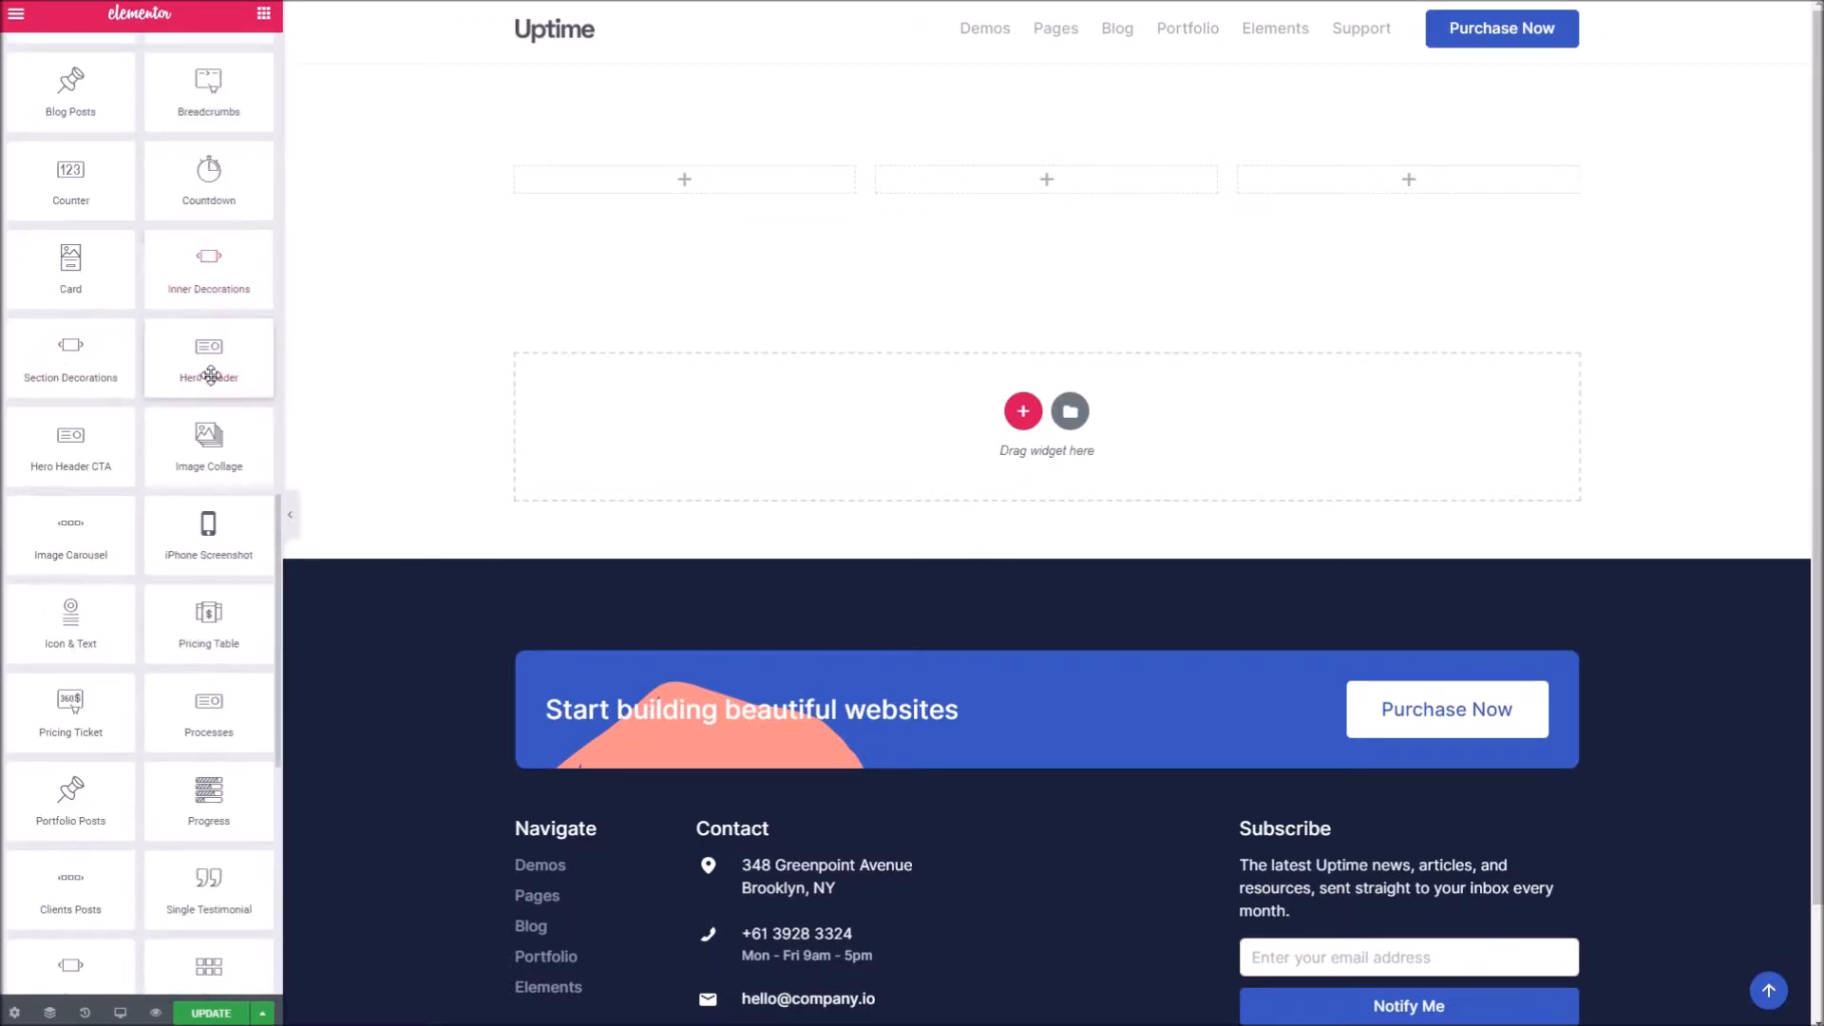
{"action": "left_click_drag", "start_coordinate": [107, 278], "coordinate": [602, 192]}
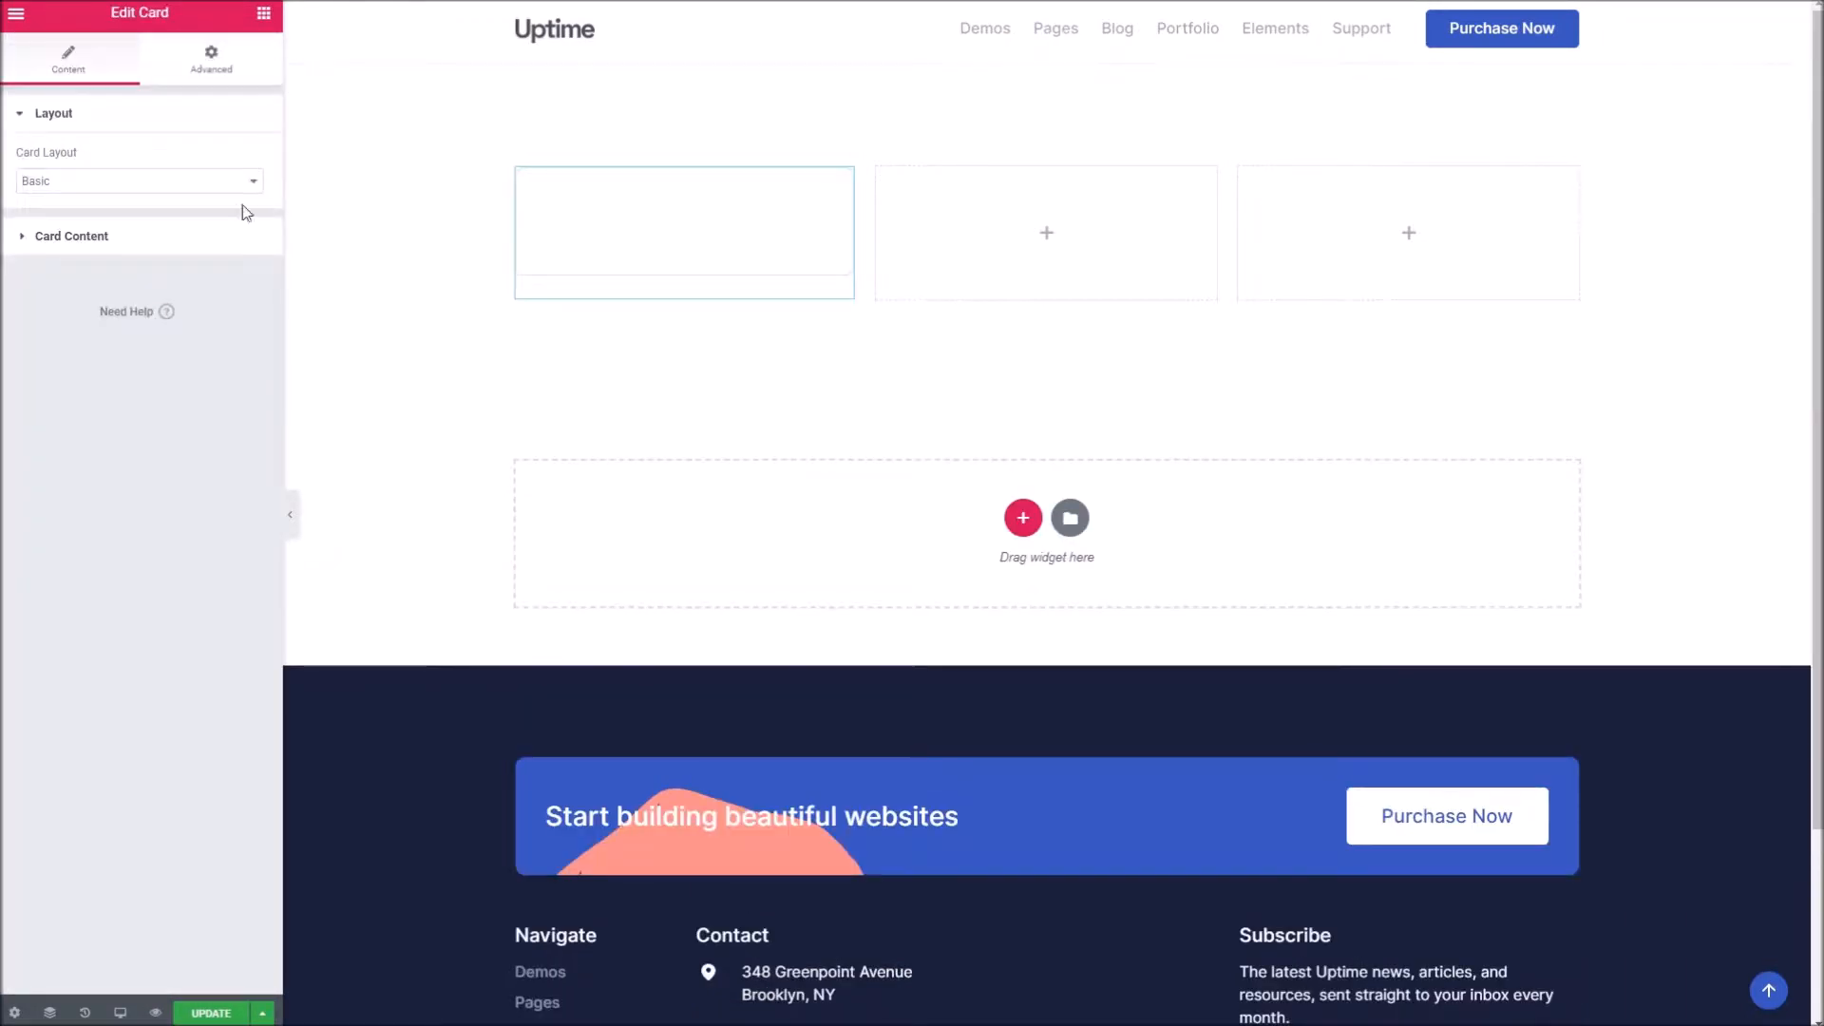
{"action": "left_click", "coordinate": [156, 190]}
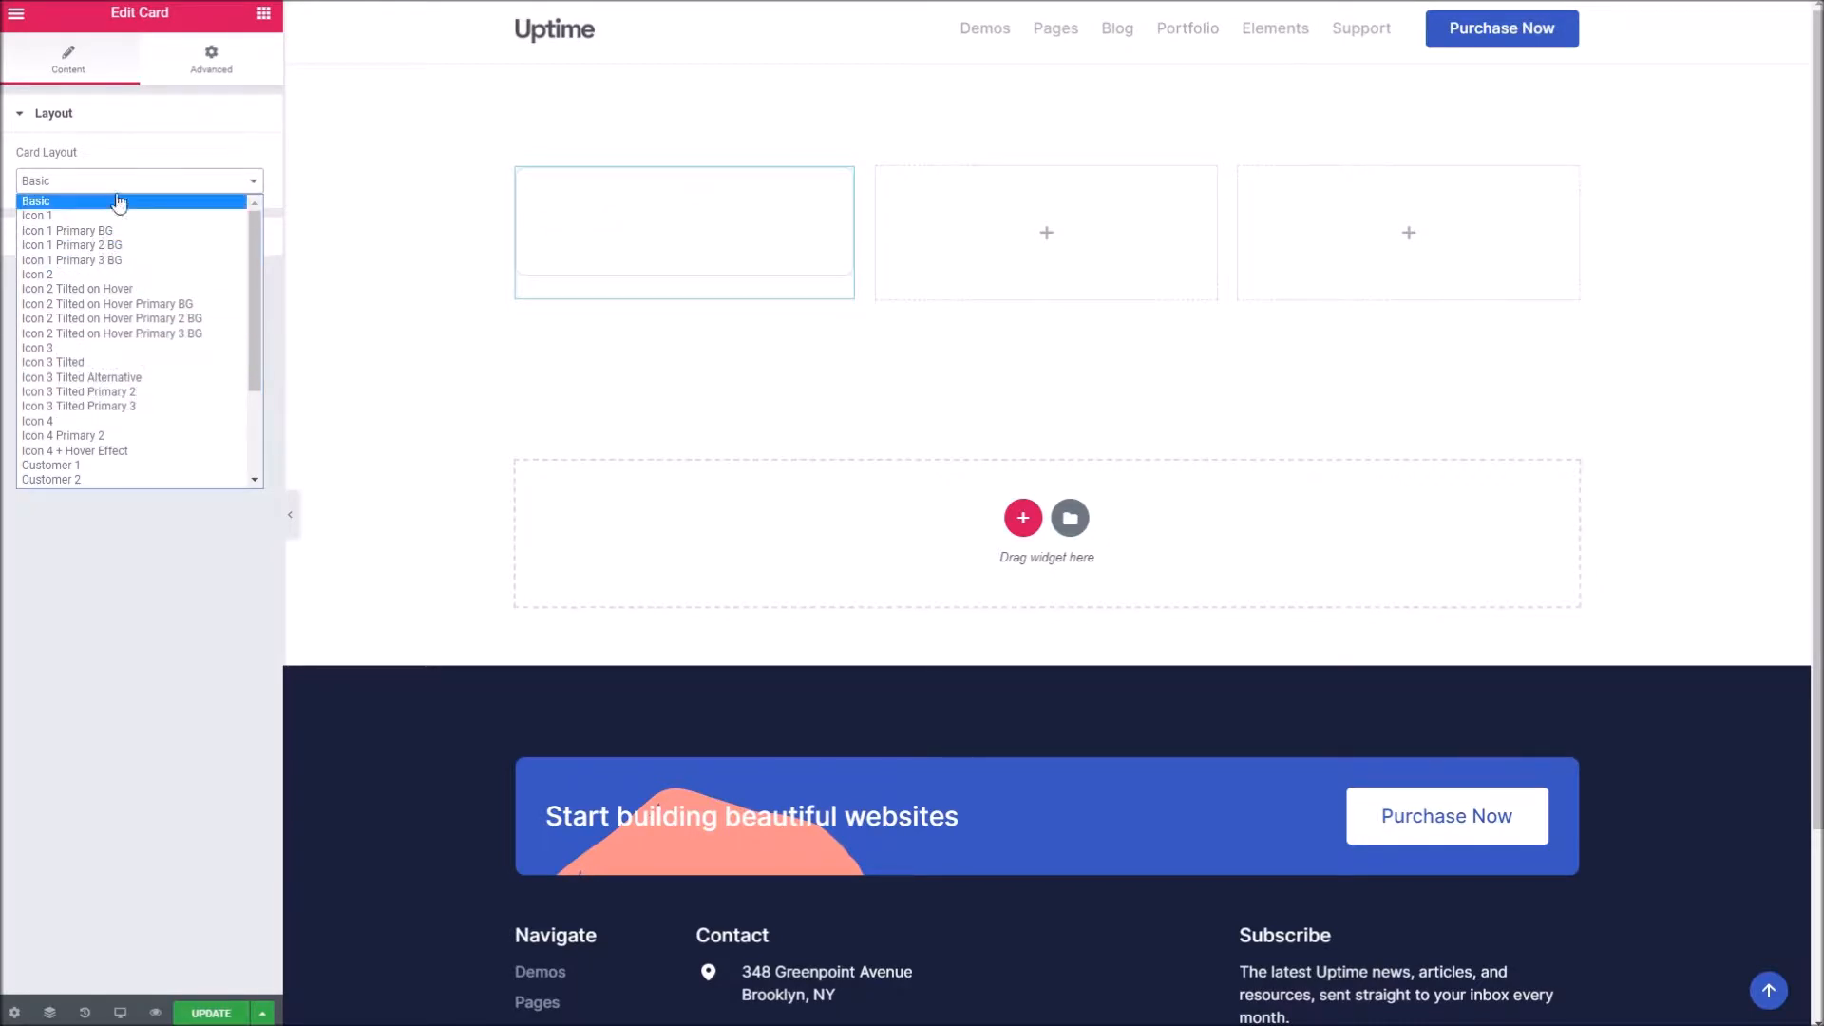
{"action": "left_click", "coordinate": [122, 187]}
- Set the card's image to article-9.jpg from the media library and its icon to Adjust
{"action": "left_click", "coordinate": [113, 240]}
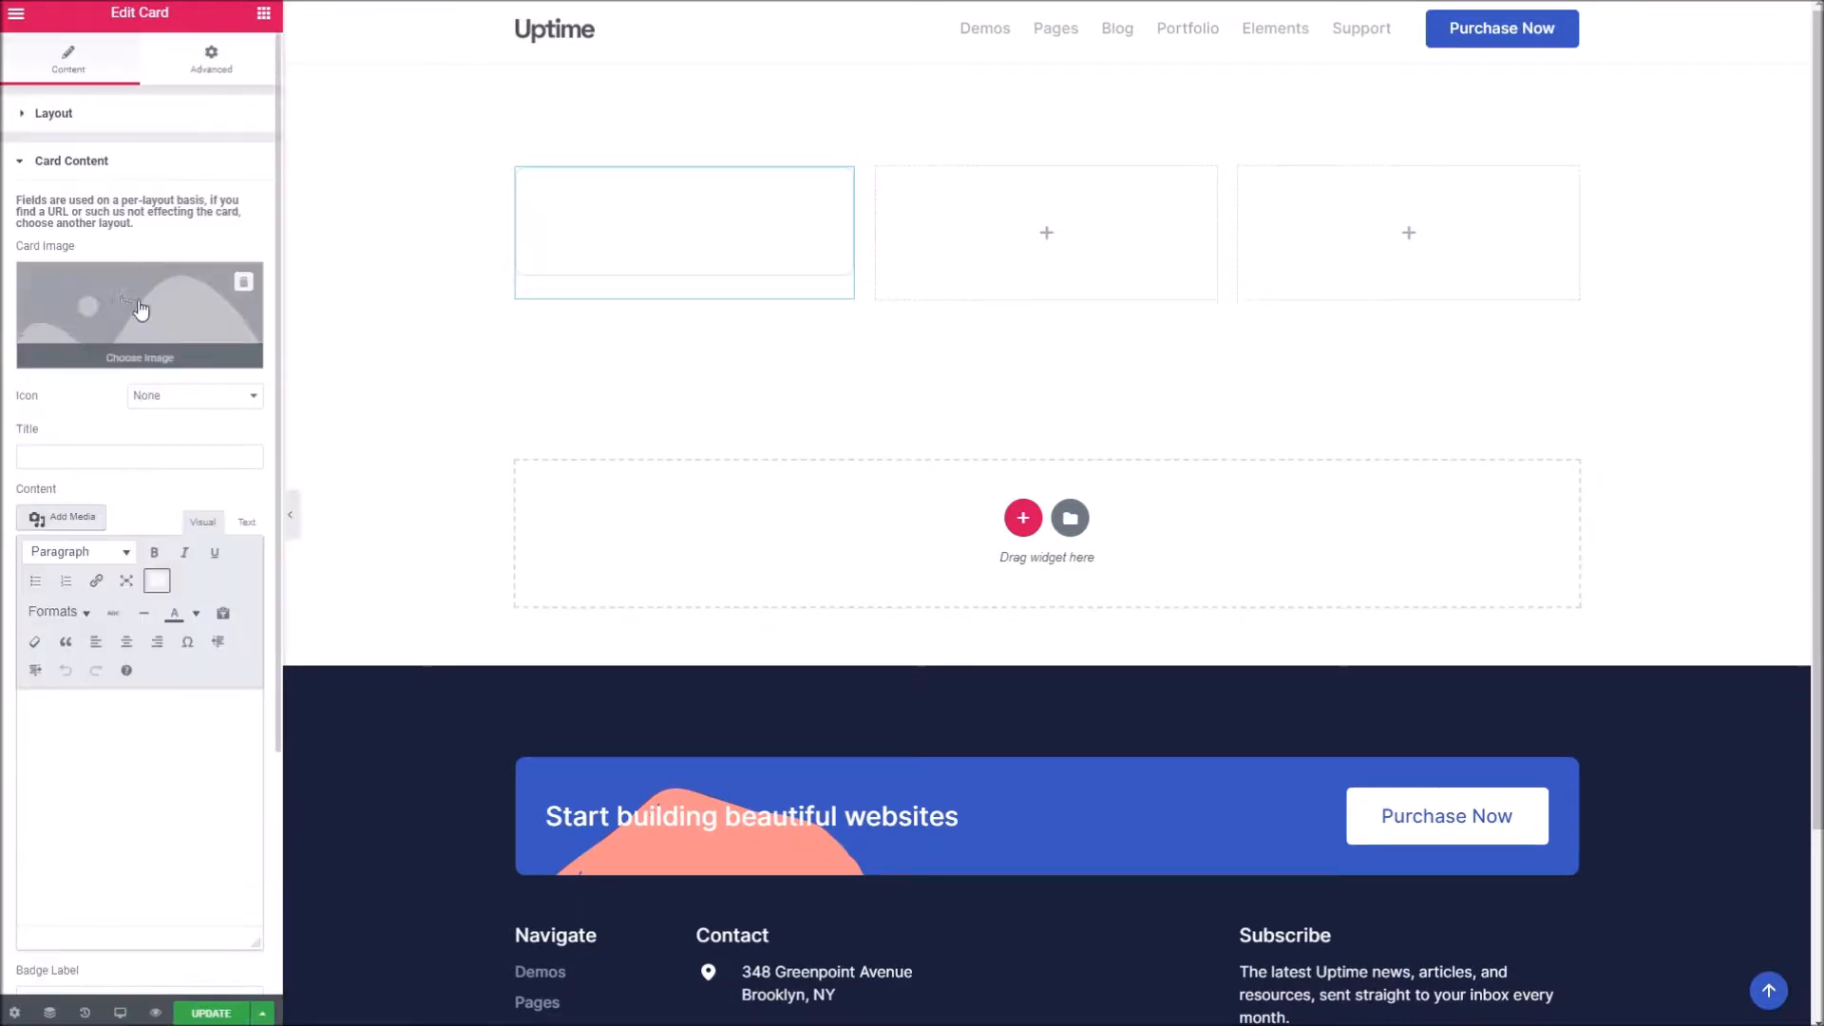
{"action": "left_click", "coordinate": [113, 309]}
{"action": "left_click", "coordinate": [118, 250]}
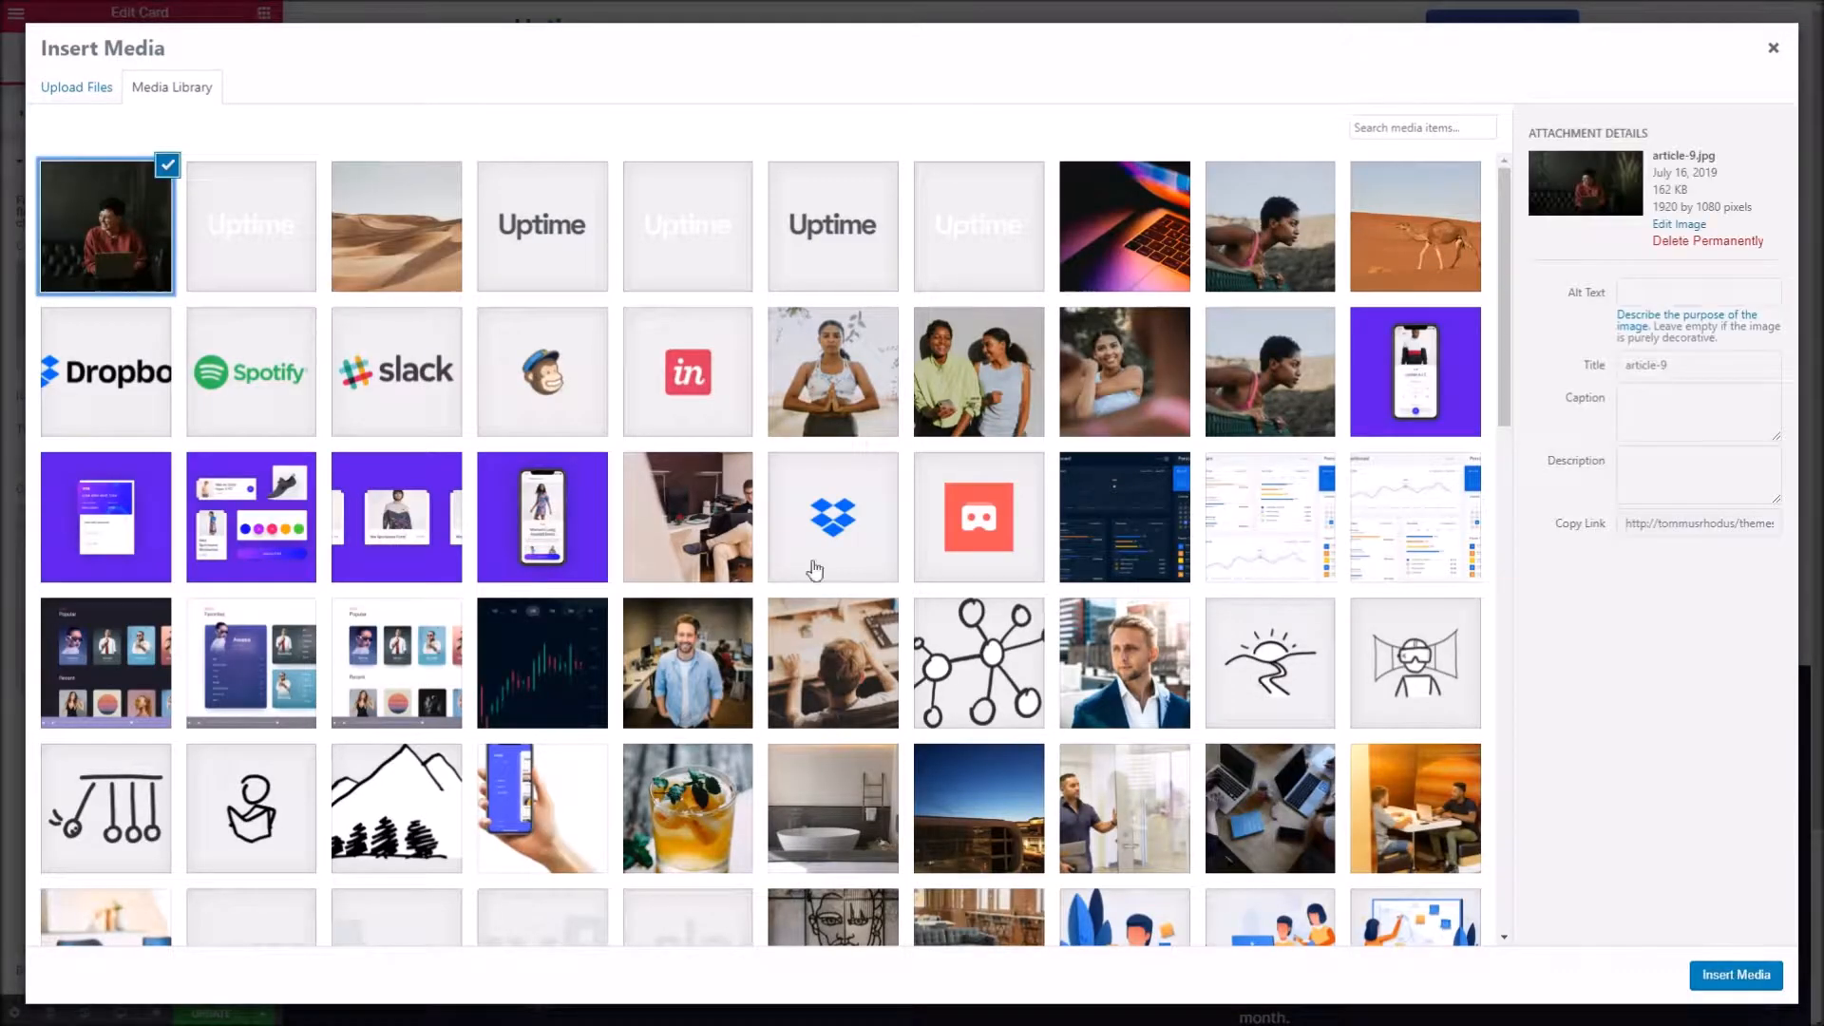
{"action": "left_click", "coordinate": [1718, 978]}
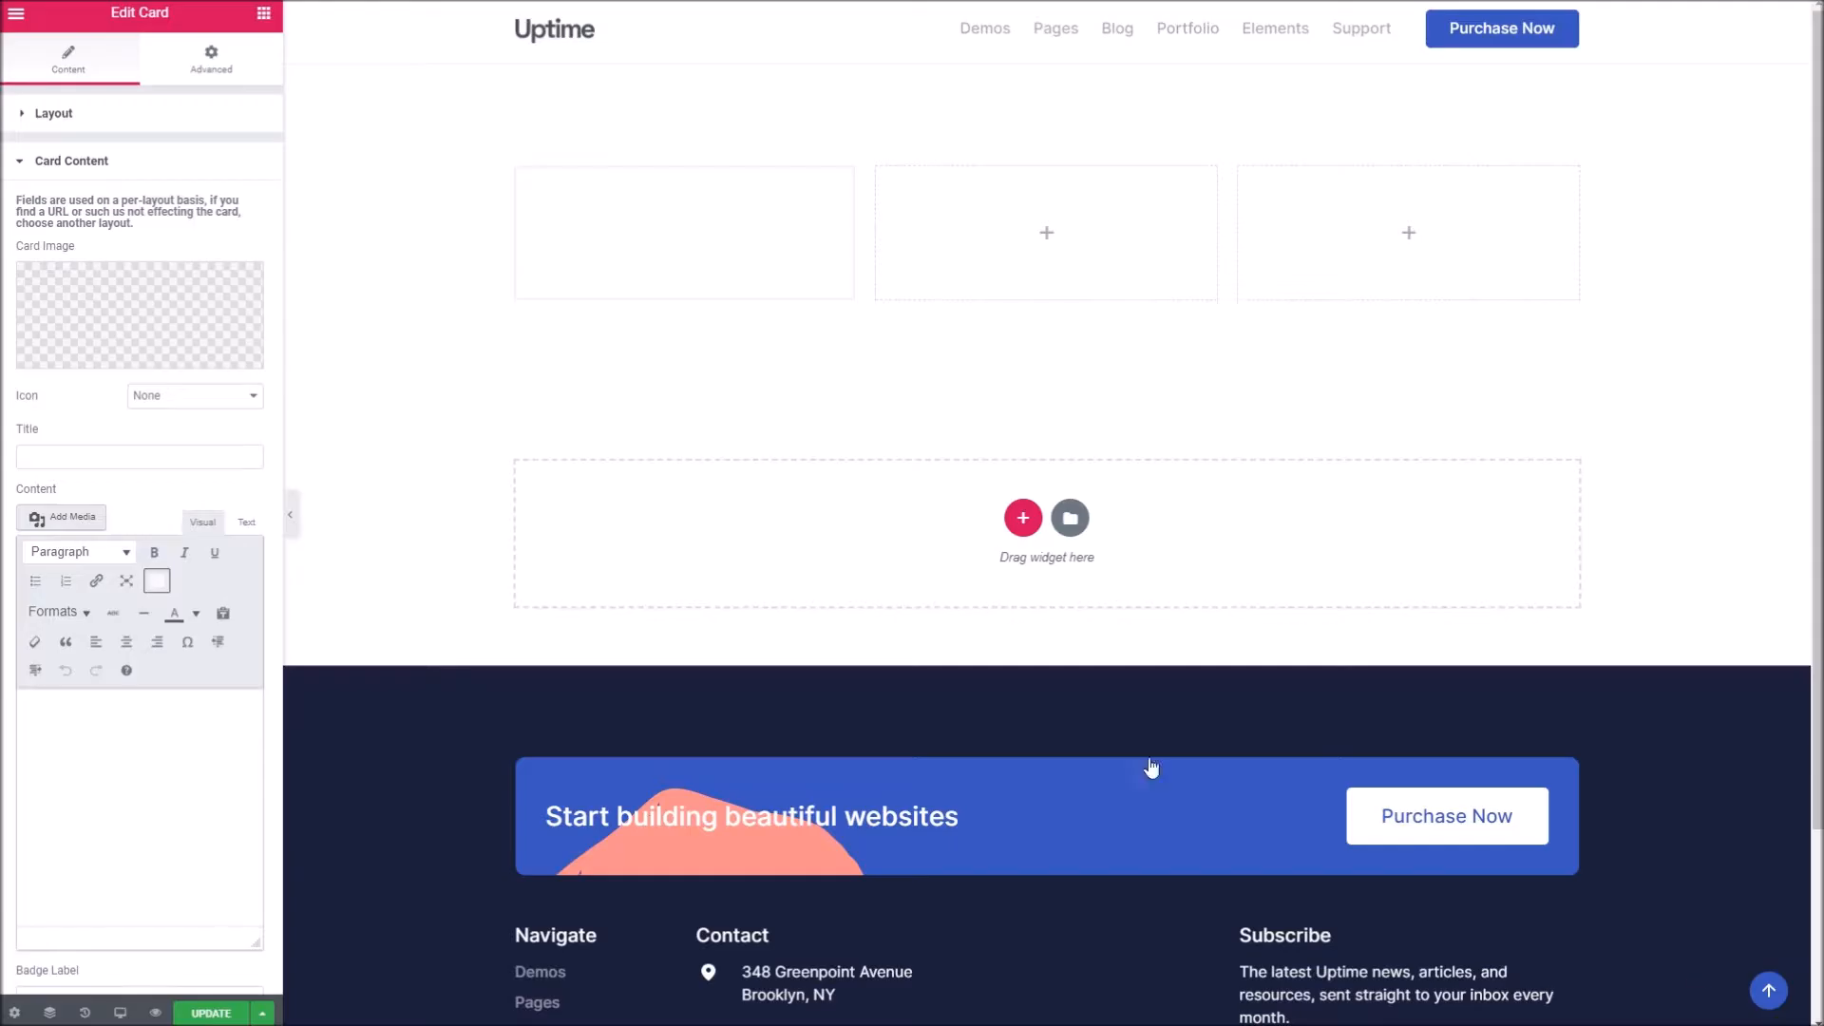
{"action": "left_click", "coordinate": [143, 398]}
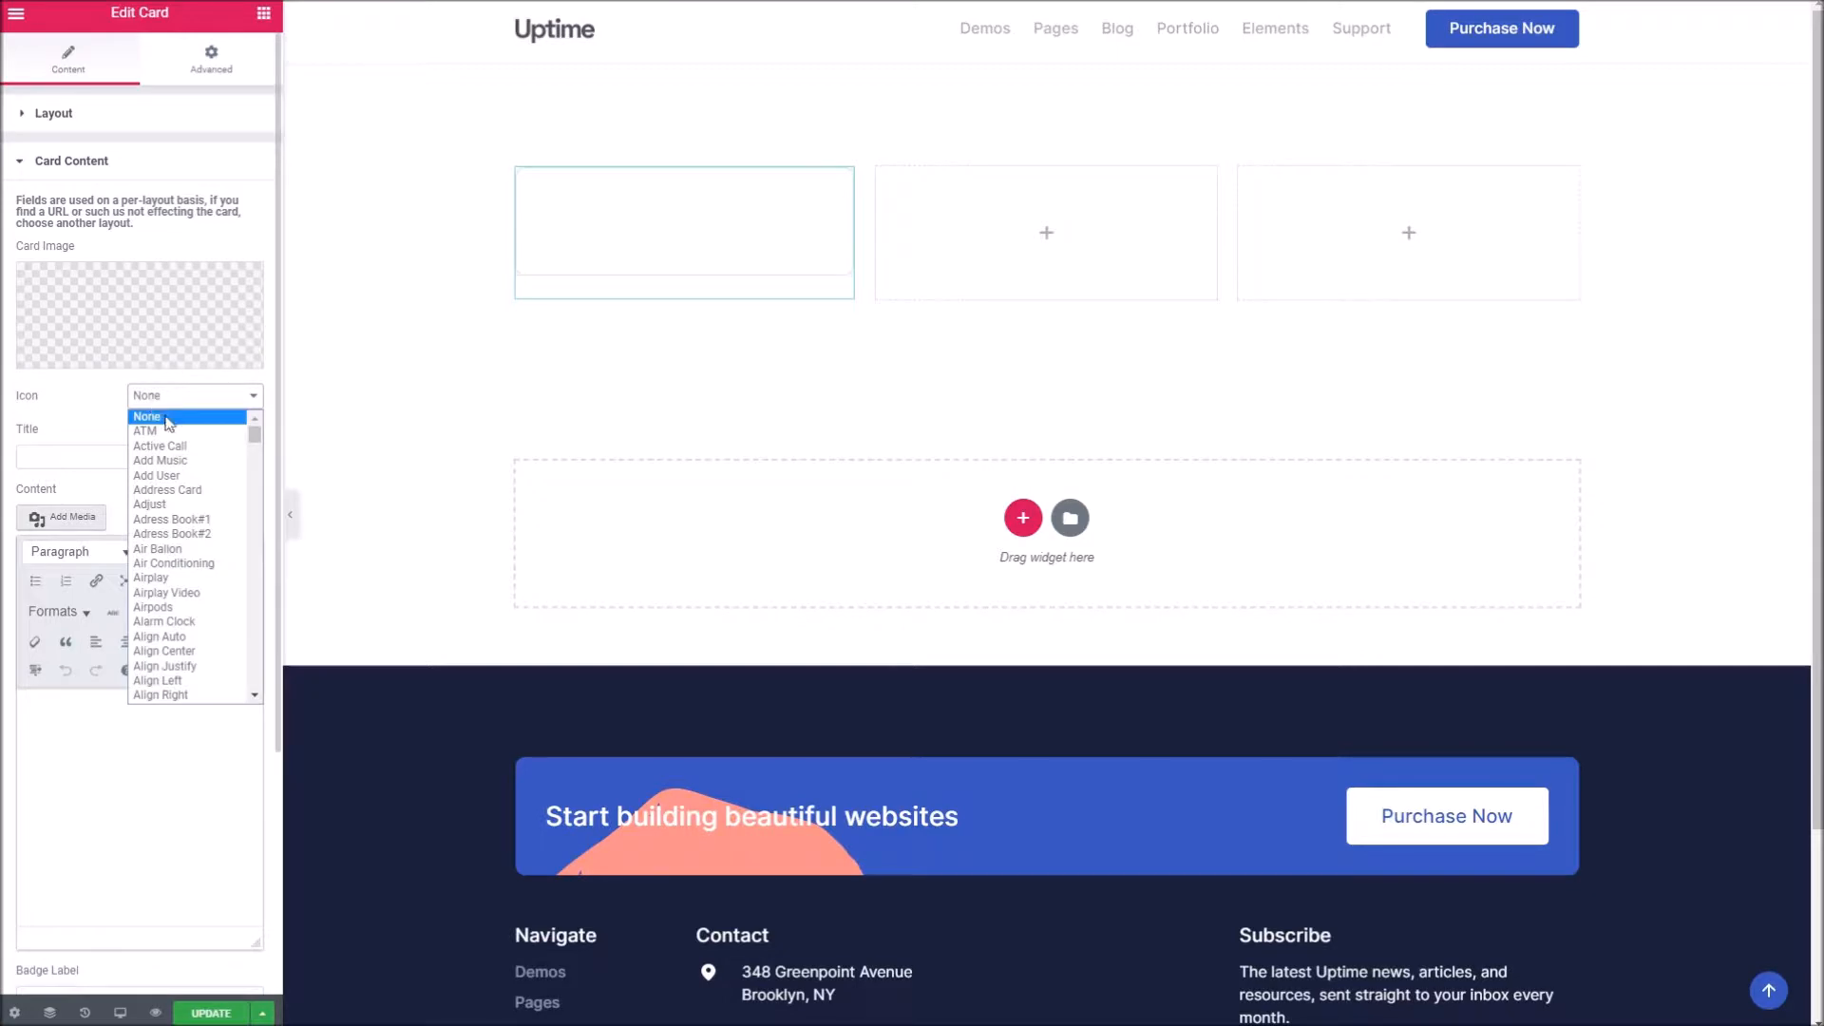
{"action": "left_click", "coordinate": [157, 504]}
- Enter "Title Here" as the card title and fill its content with the placeholder paragraph starting "Ffaucibus orci massa a sem."
{"action": "left_click", "coordinate": [124, 460]}
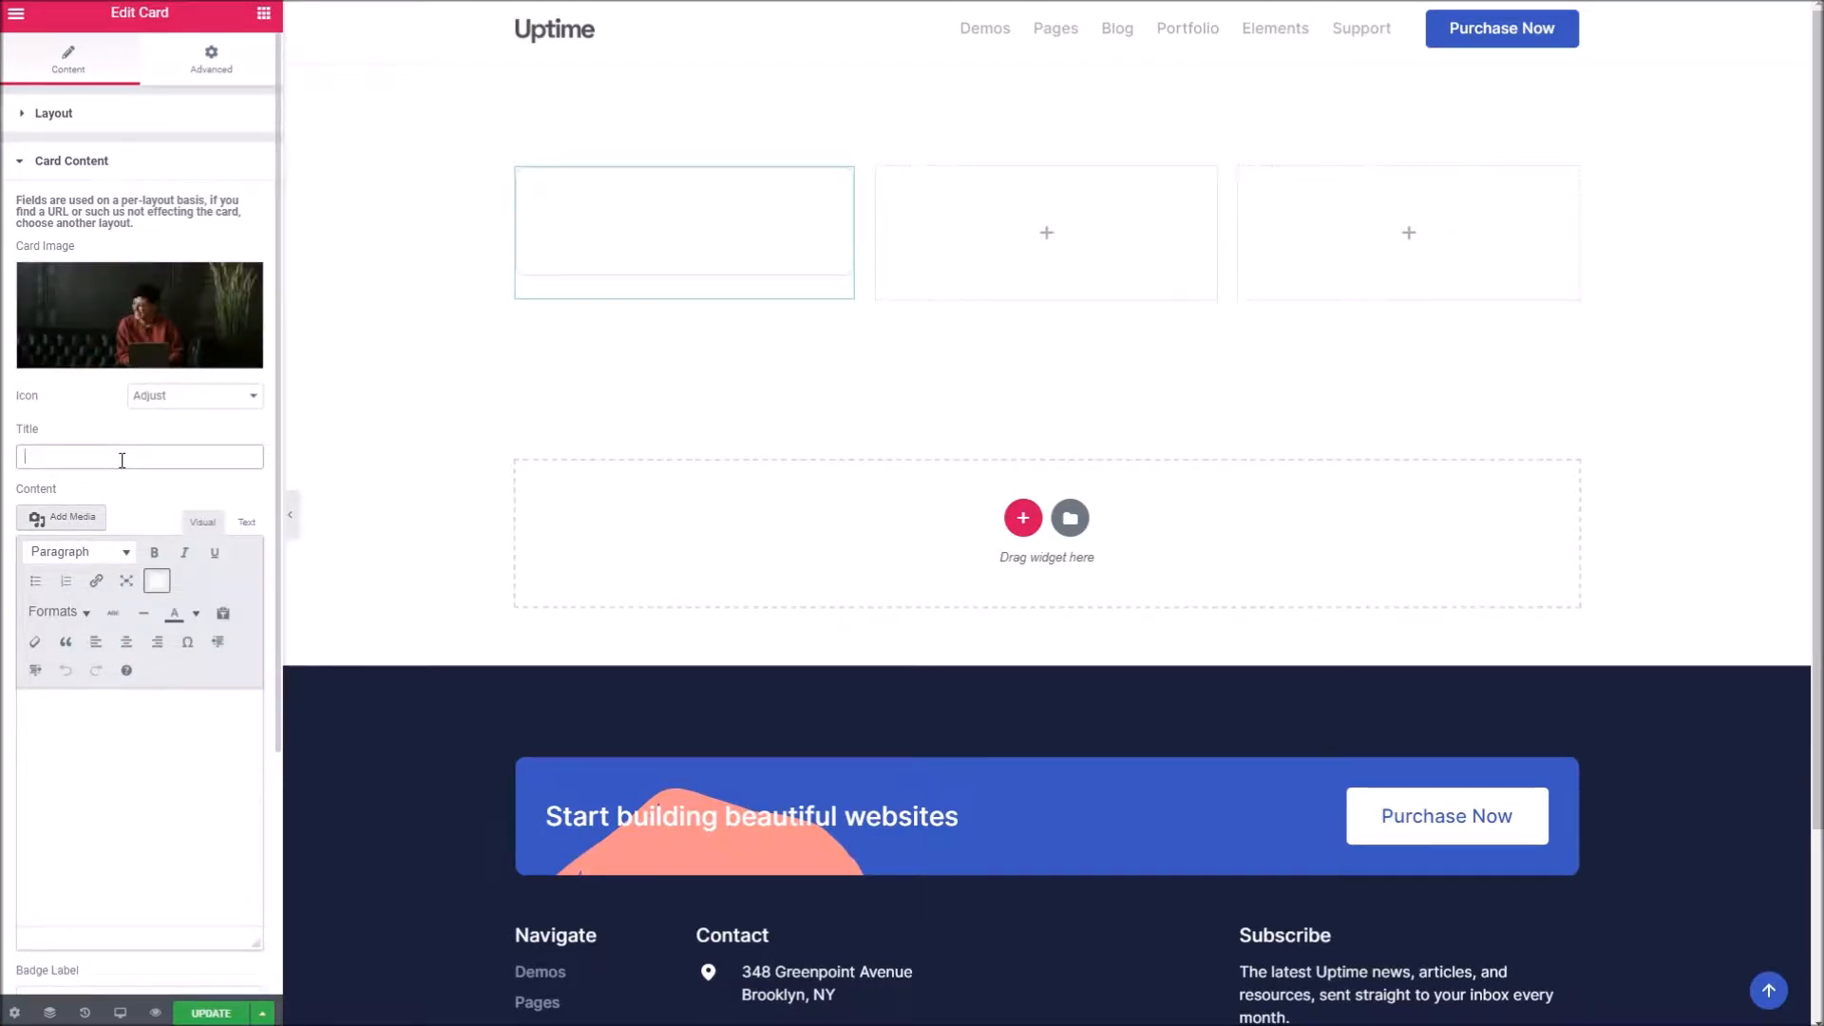
{"action": "type", "text": "Title Here"}
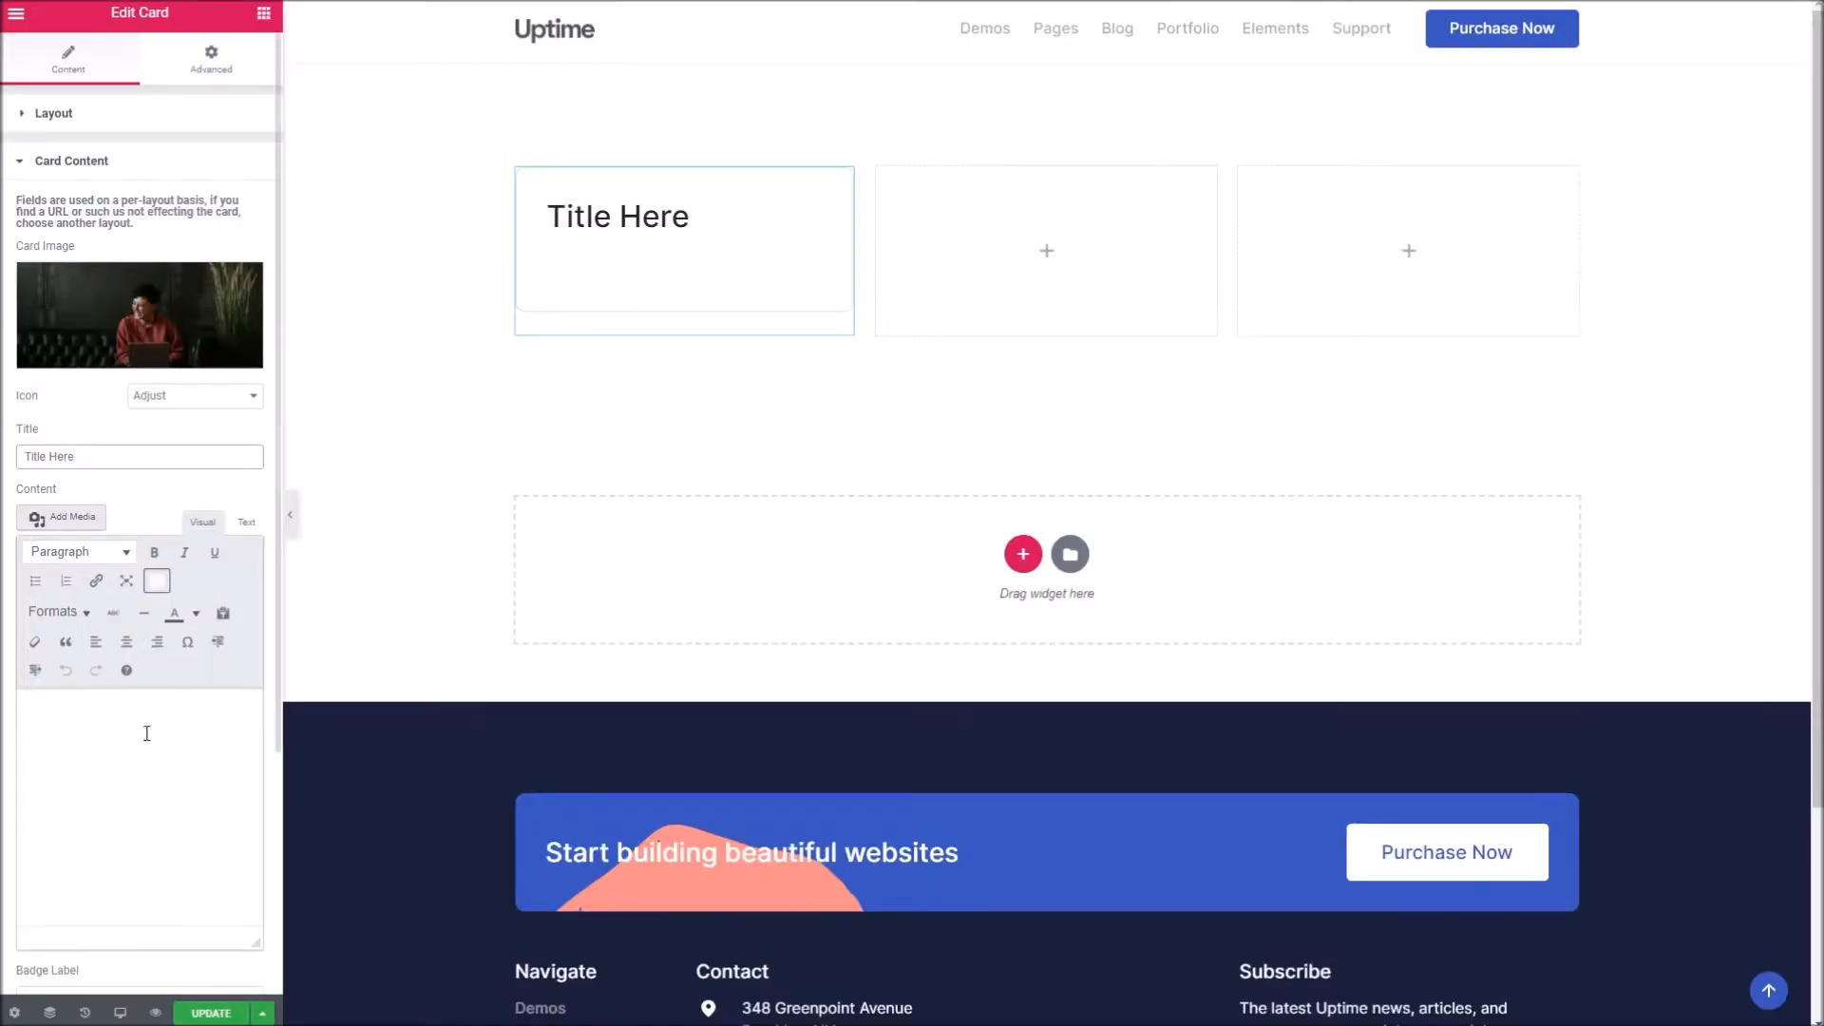
{"action": "left_click", "coordinate": [135, 737]}
{"action": "type", "text": "Ffaucibus orci massa a sem. Sed eros ligula, semper eu laoreet in, sollicitudin non lectus. Quisque vel ex nisi. Fusce congue fermentum tempor."}
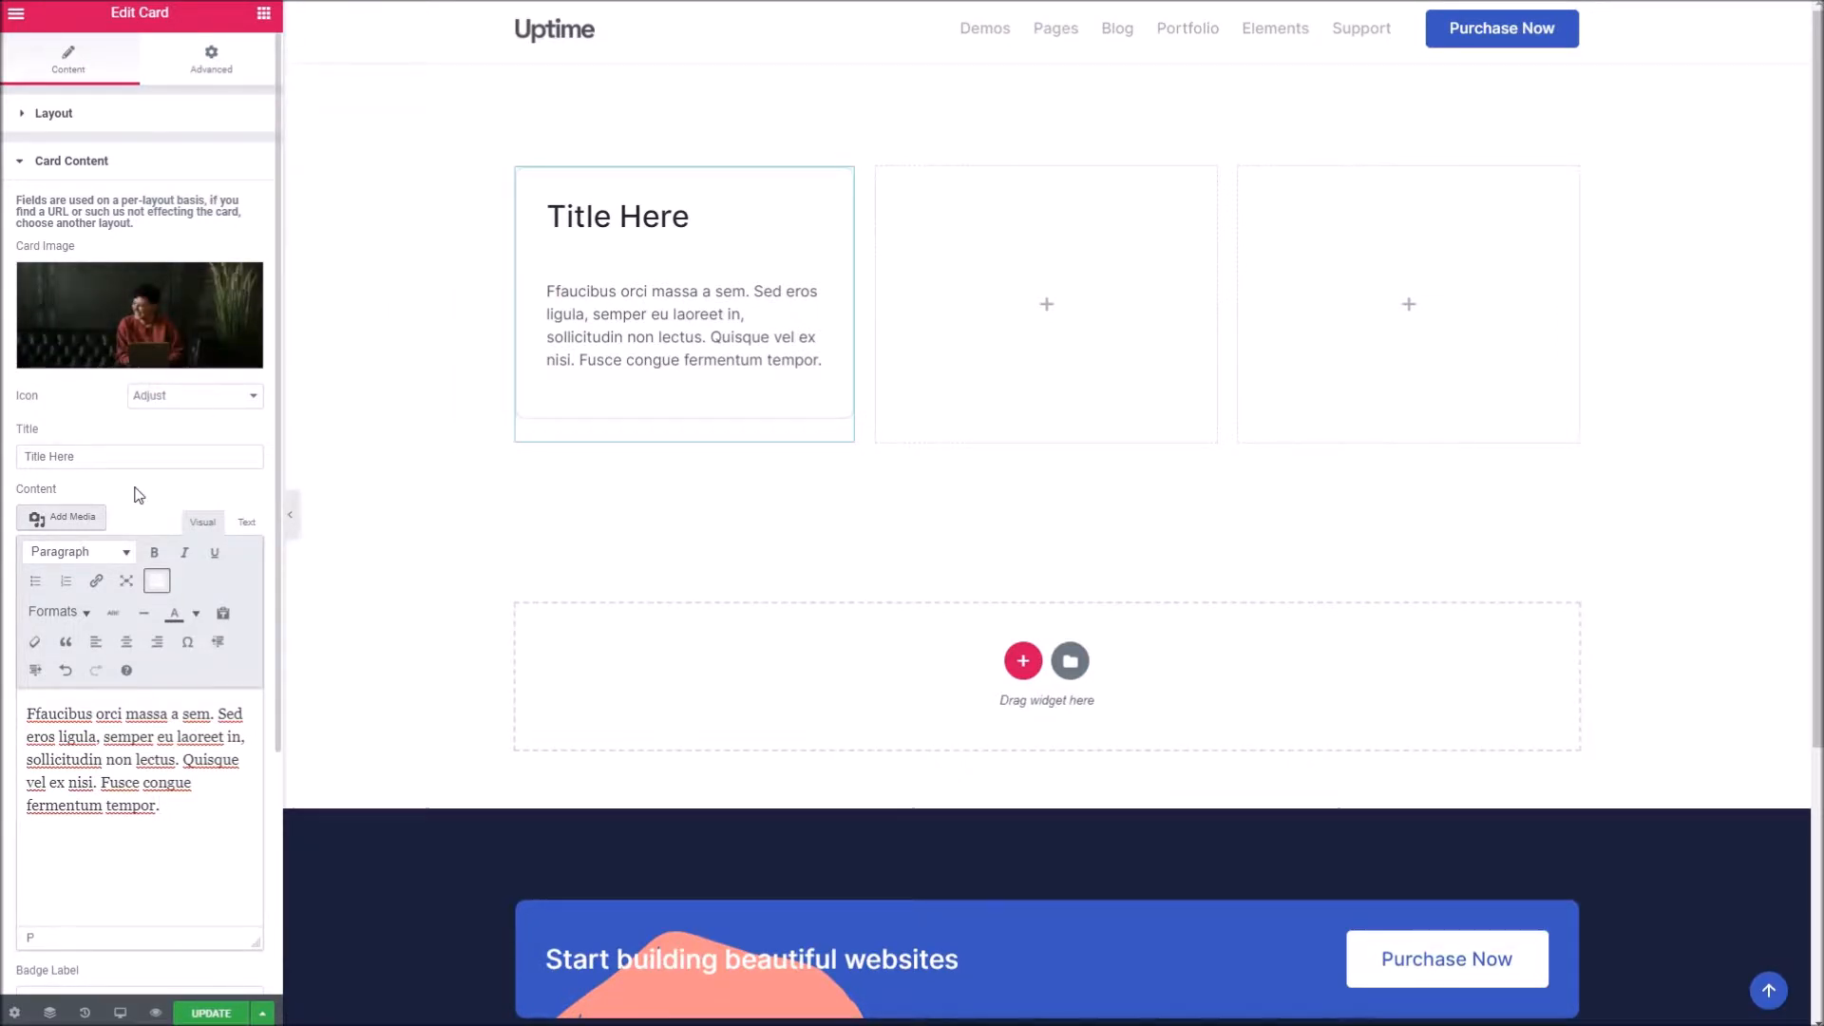
- Duplicate the finished card and move the copy into the second column
{"action": "left_click", "coordinate": [130, 114]}
{"action": "right_click", "coordinate": [739, 202]}
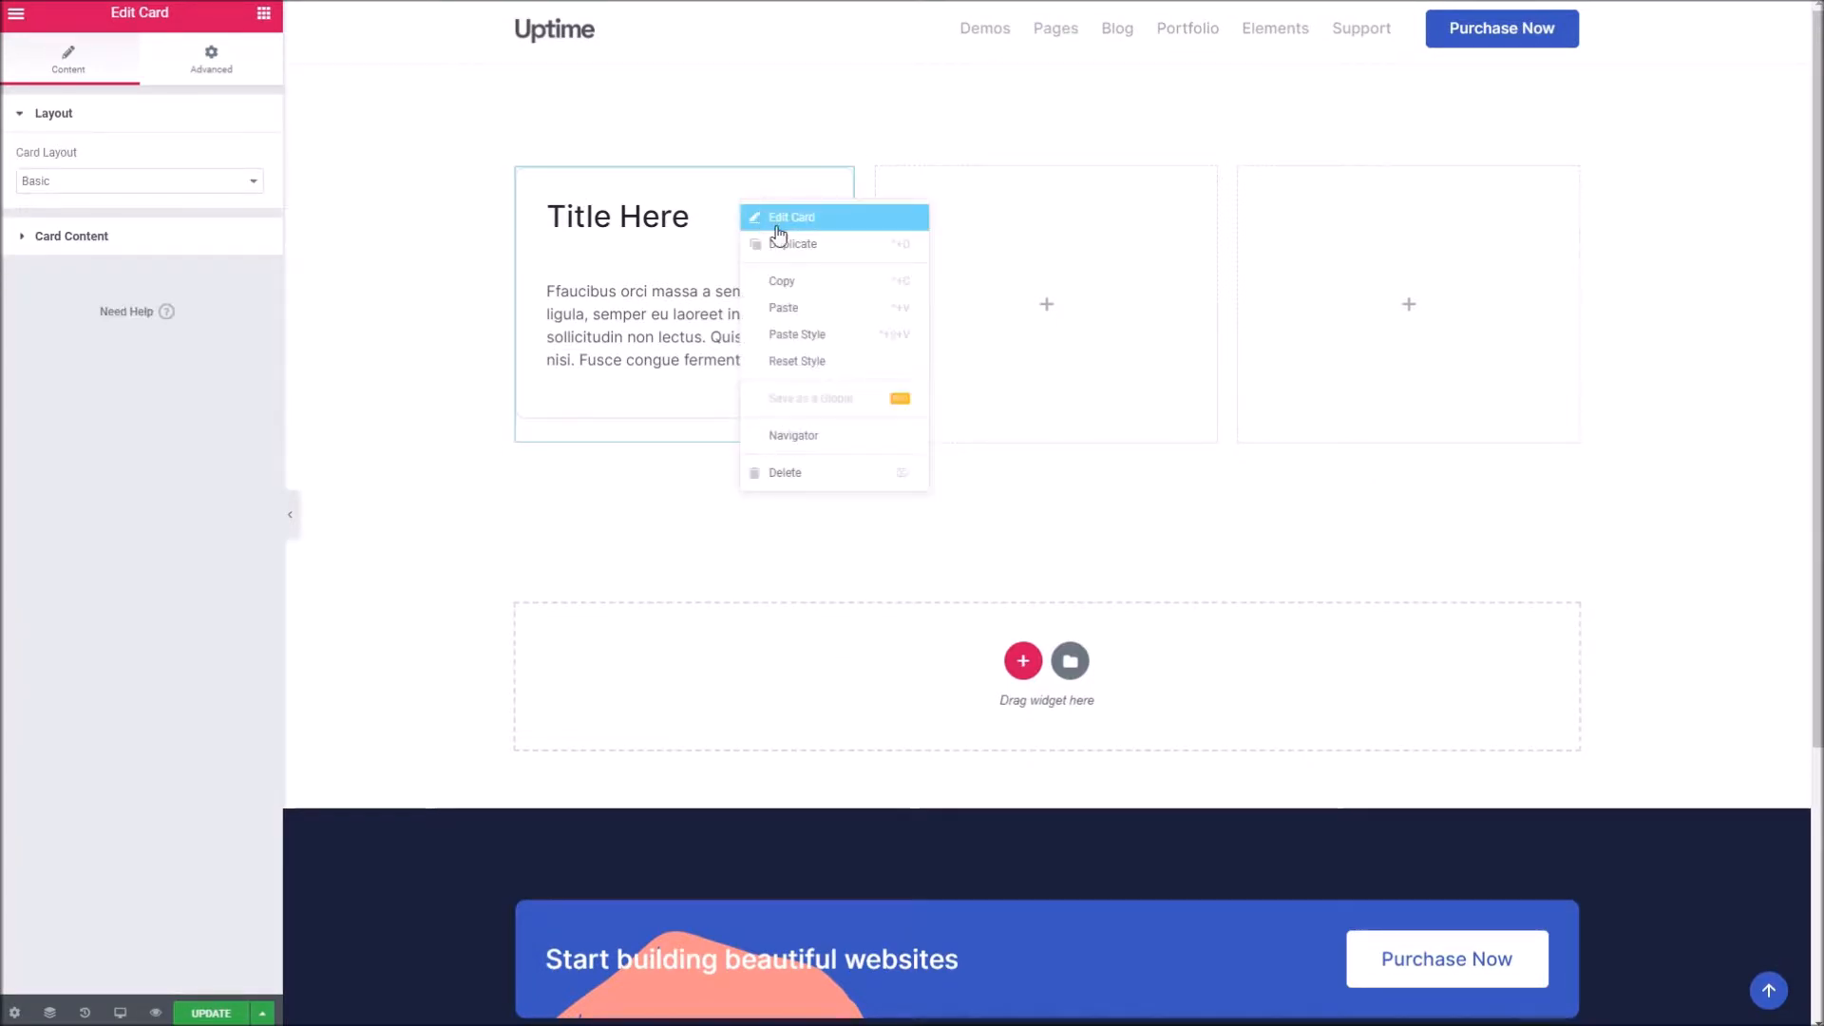
{"action": "left_click", "coordinate": [760, 240]}
{"action": "left_click_drag", "start_coordinate": [737, 256], "coordinate": [950, 228]}
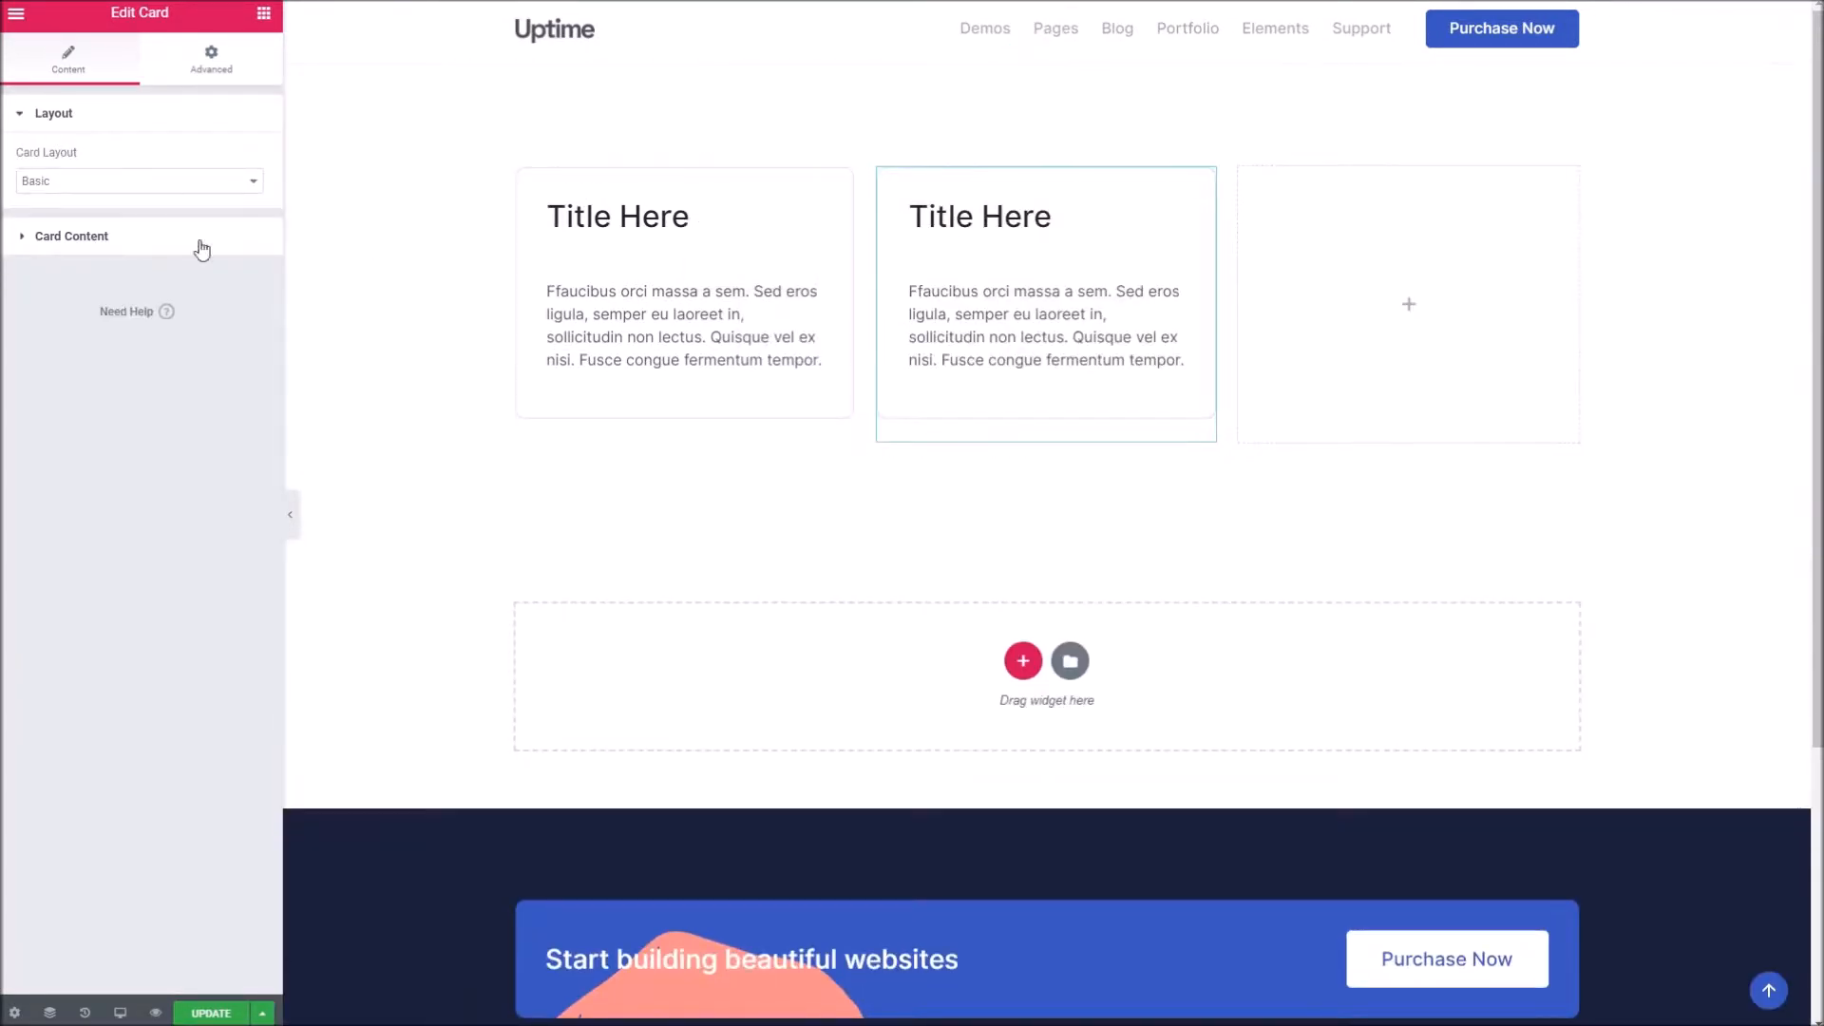
- Try the Icon 1 Primary BG, Icon 2 Tilted on Hover, Icon 1 Primary 2 BG and Icon 1 layouts on the second card
{"action": "left_click", "coordinate": [111, 182]}
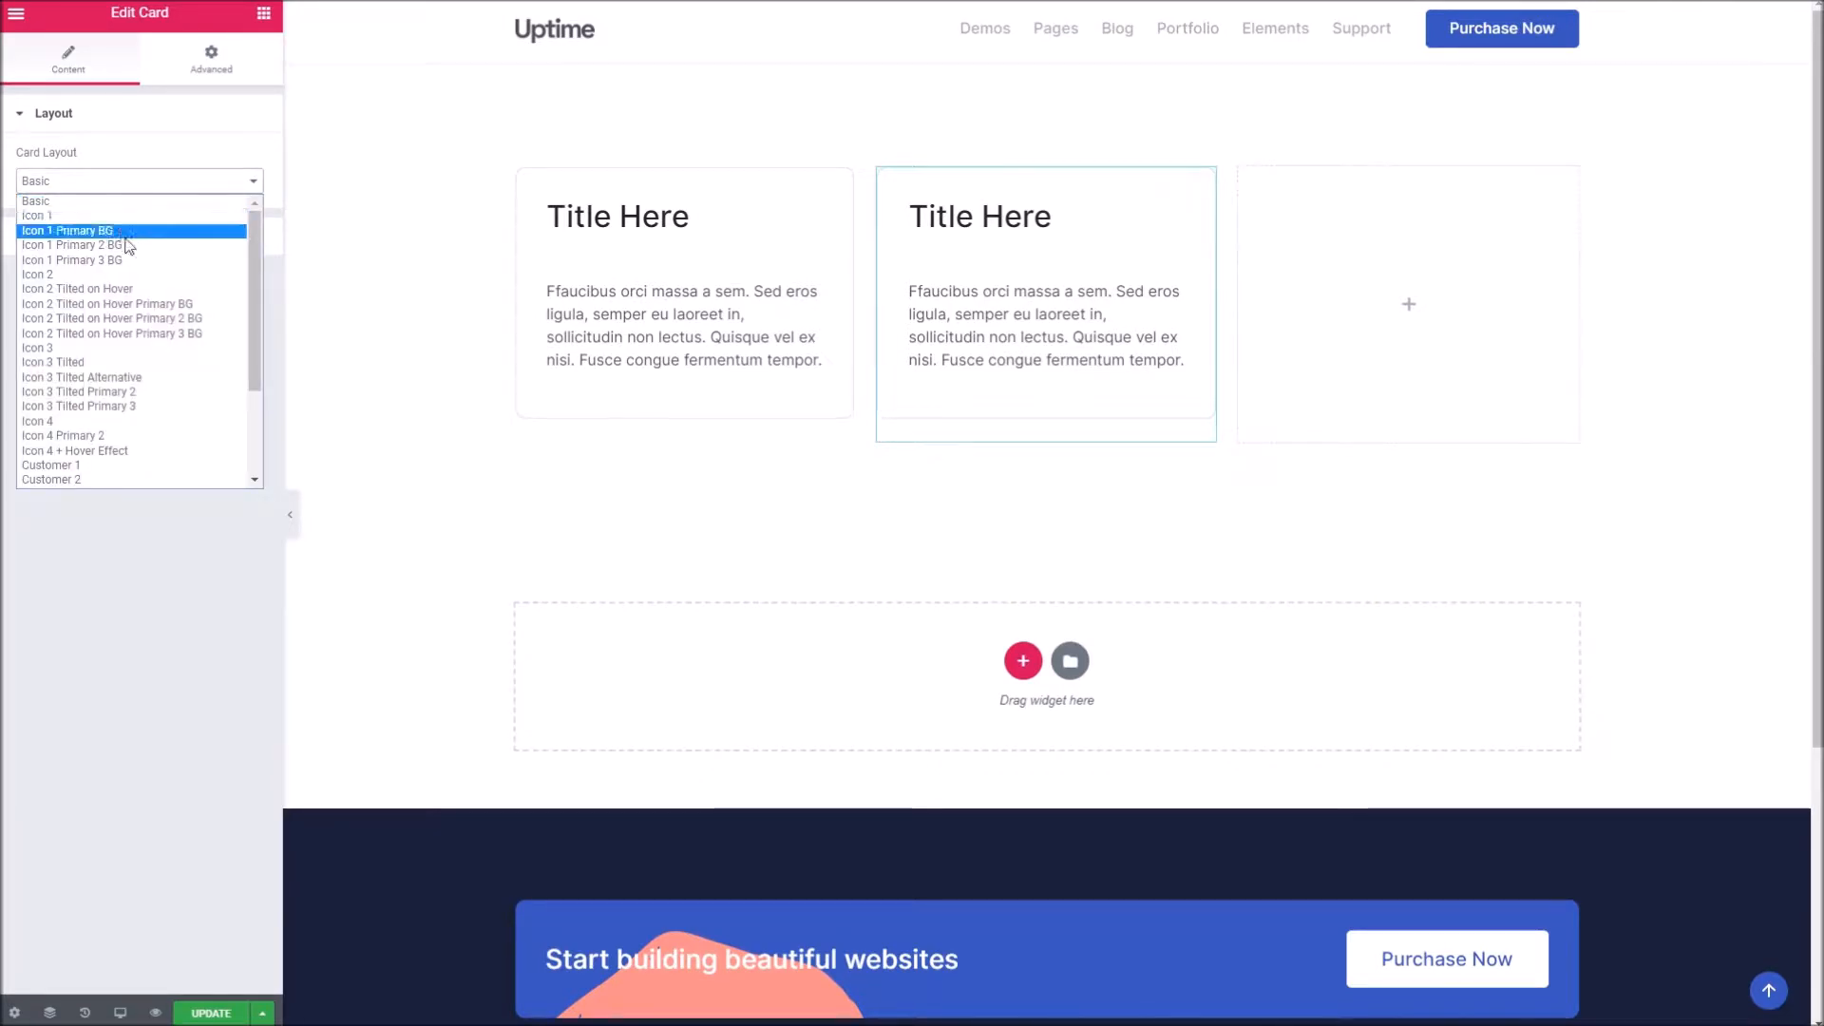
{"action": "left_click", "coordinate": [114, 230]}
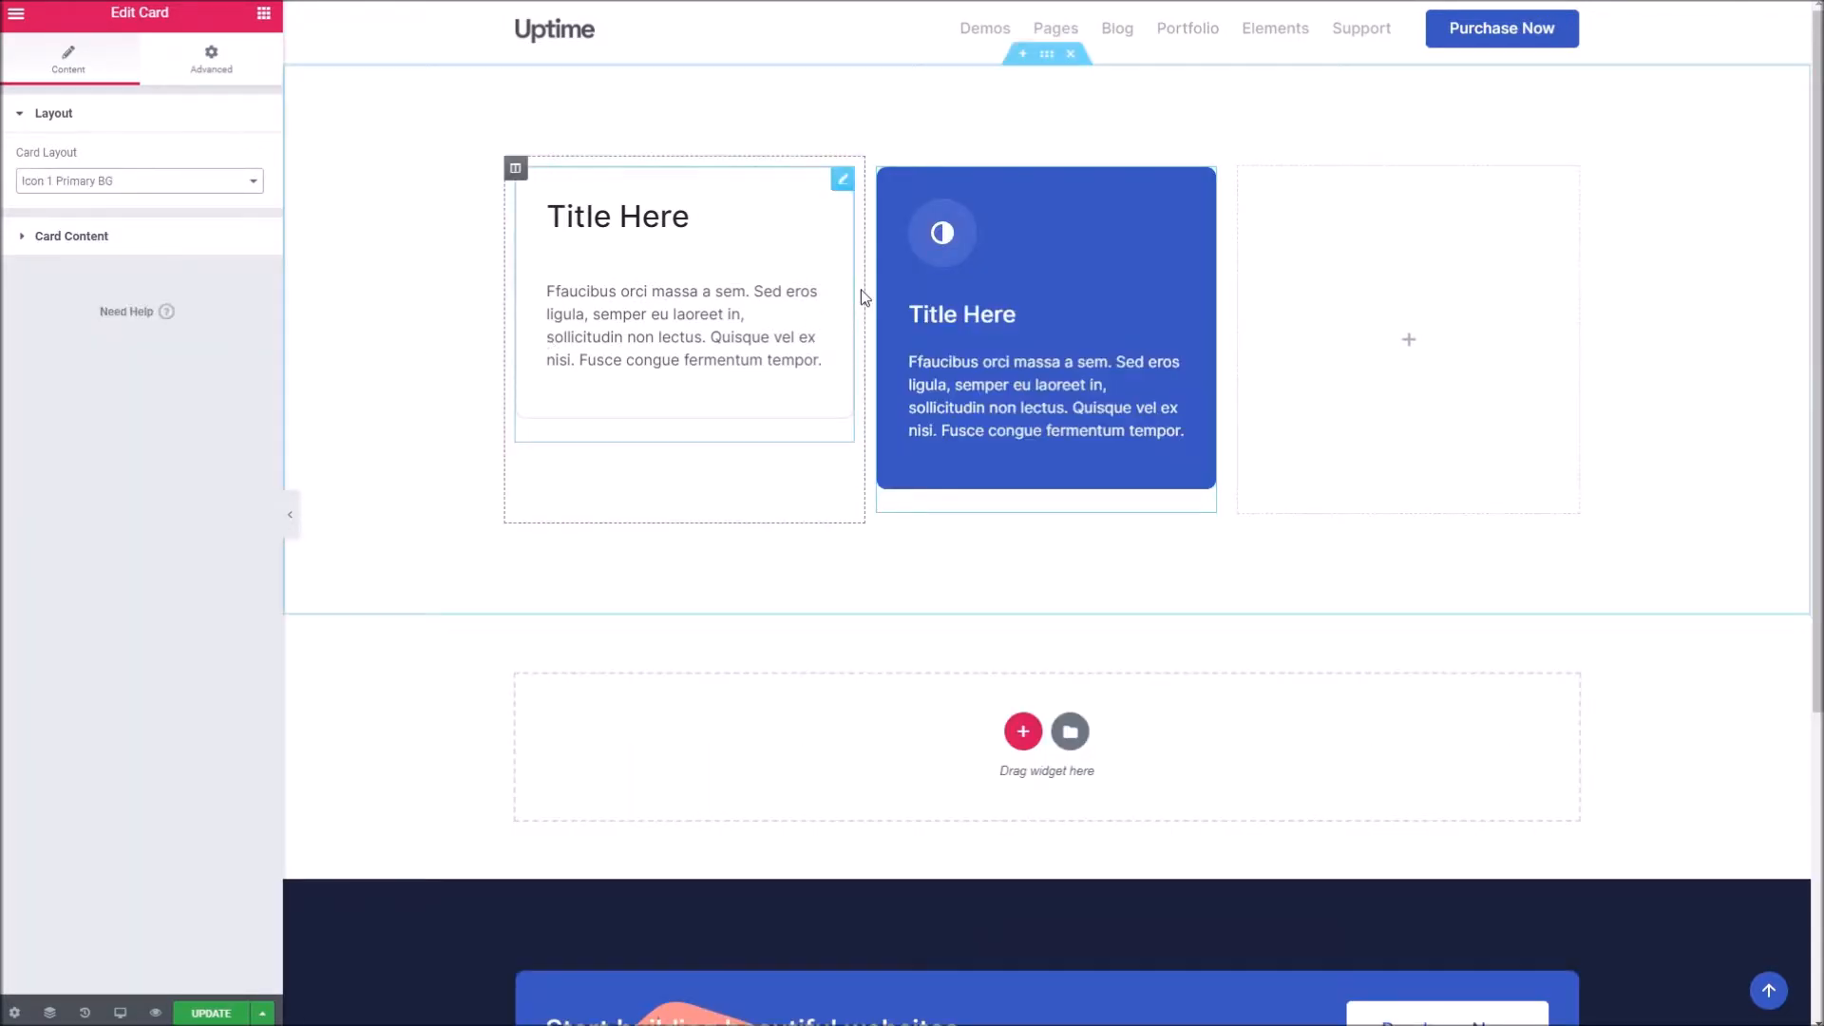
{"action": "left_click", "coordinate": [126, 183]}
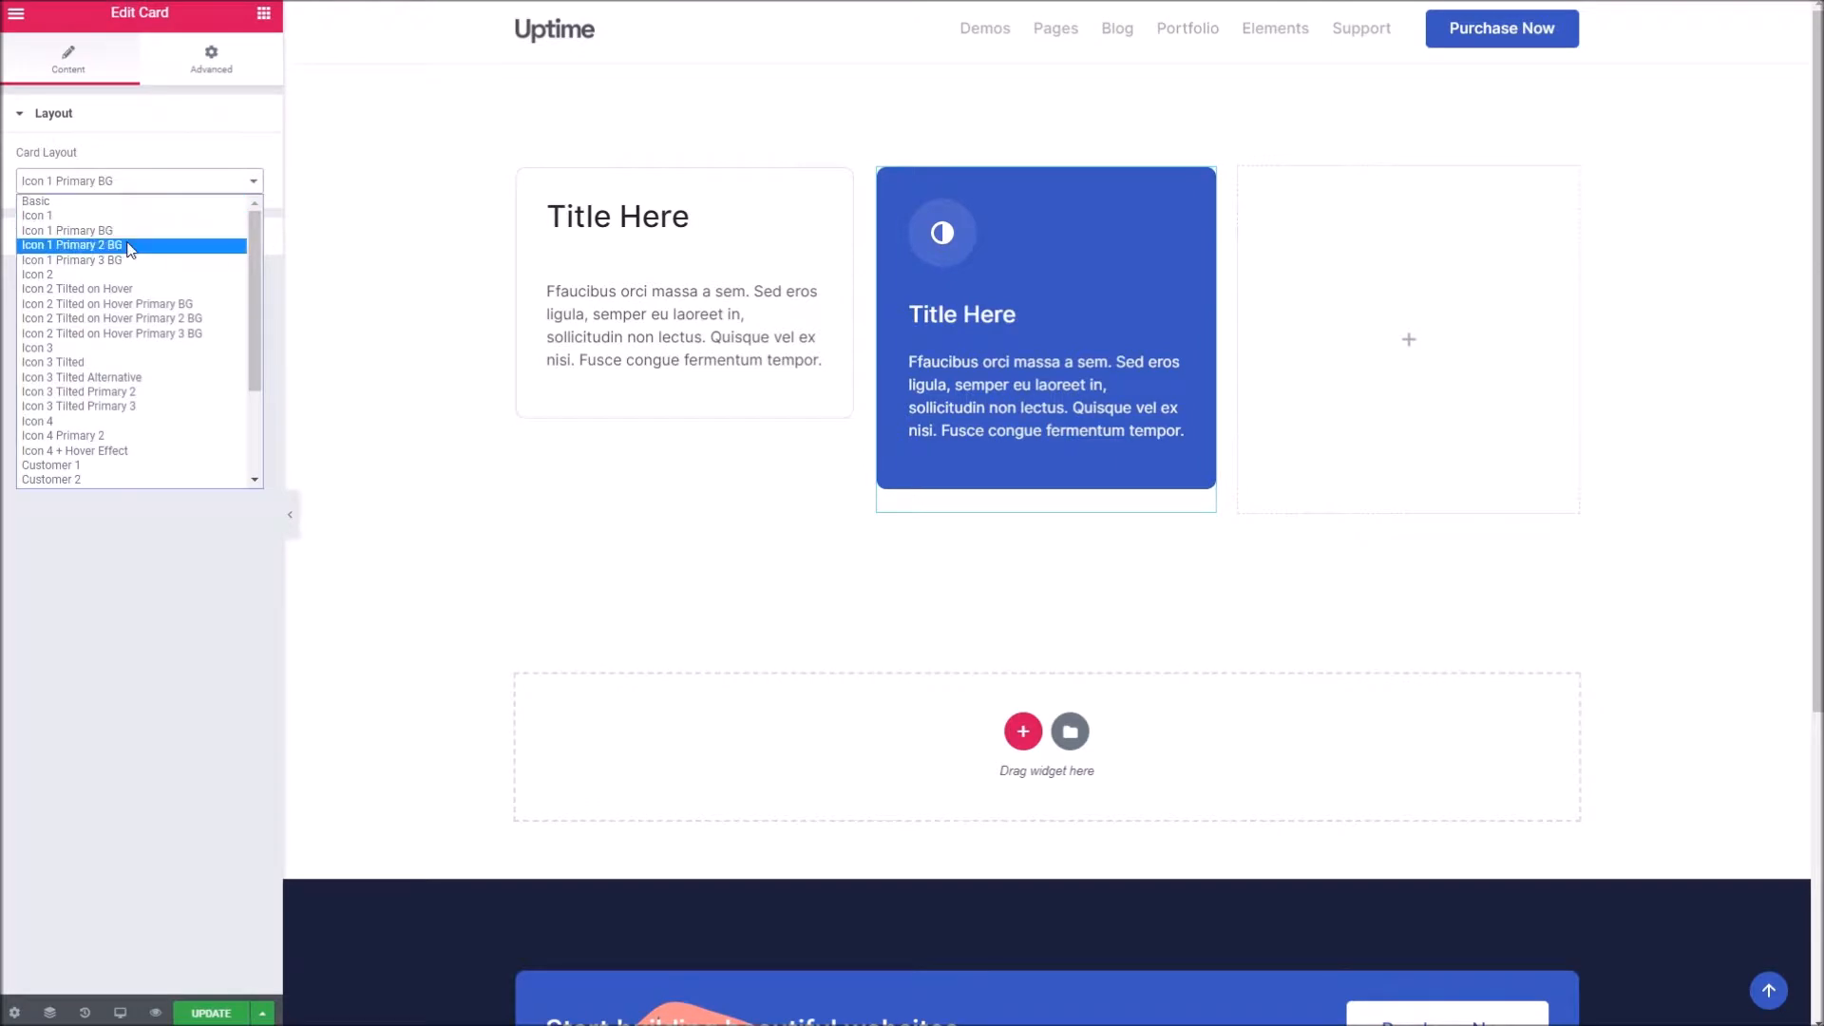
{"action": "left_click", "coordinate": [115, 289]}
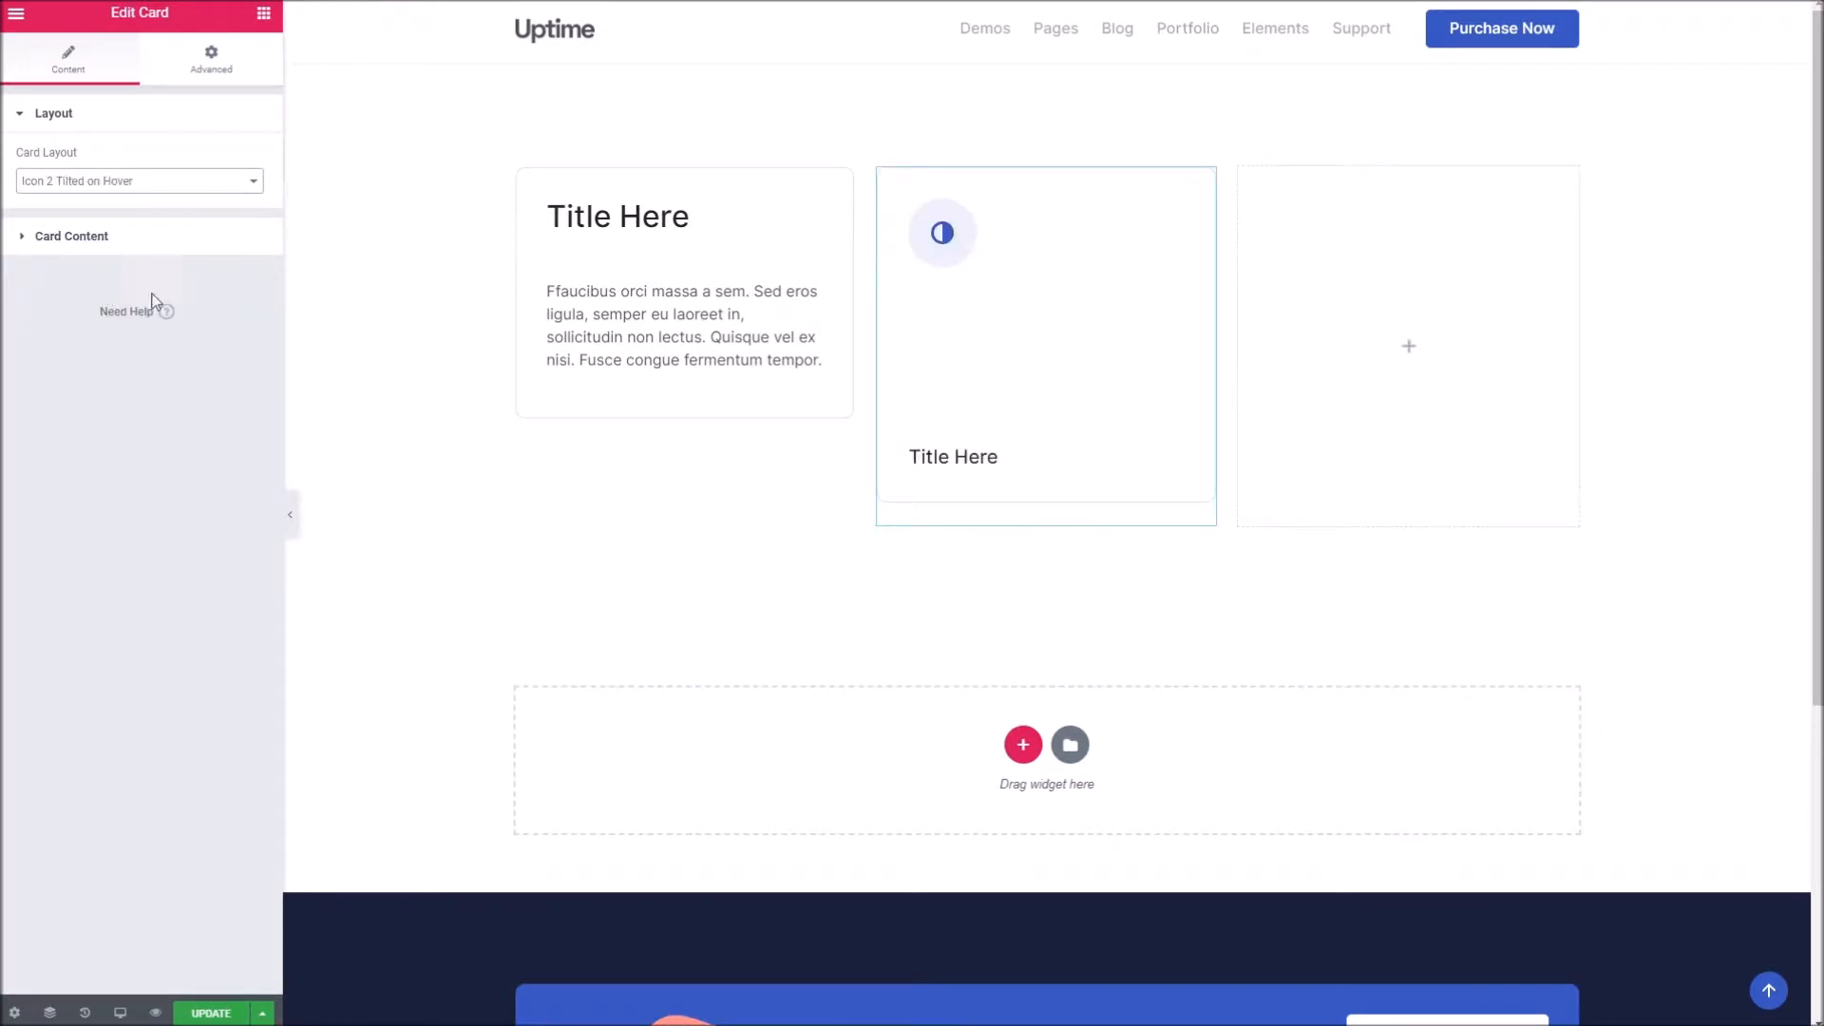
{"action": "left_click", "coordinate": [139, 186]}
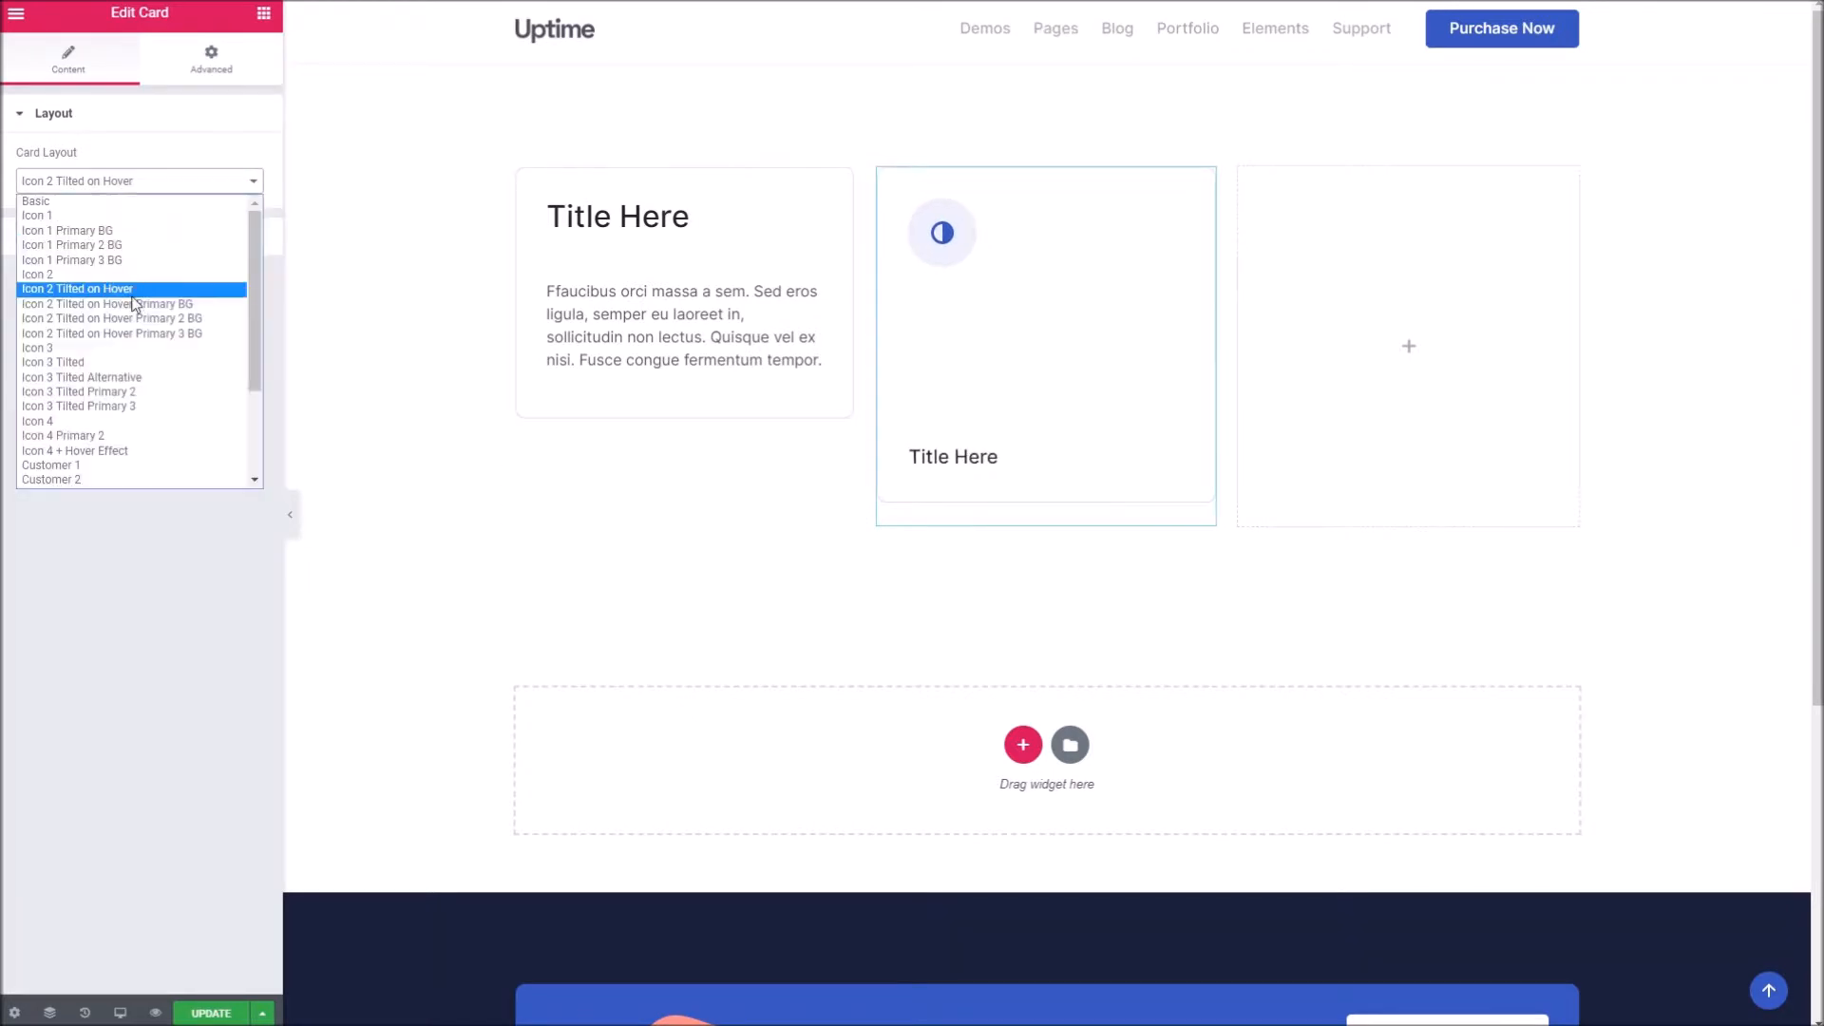
{"action": "left_click", "coordinate": [104, 245]}
{"action": "left_click", "coordinate": [105, 187]}
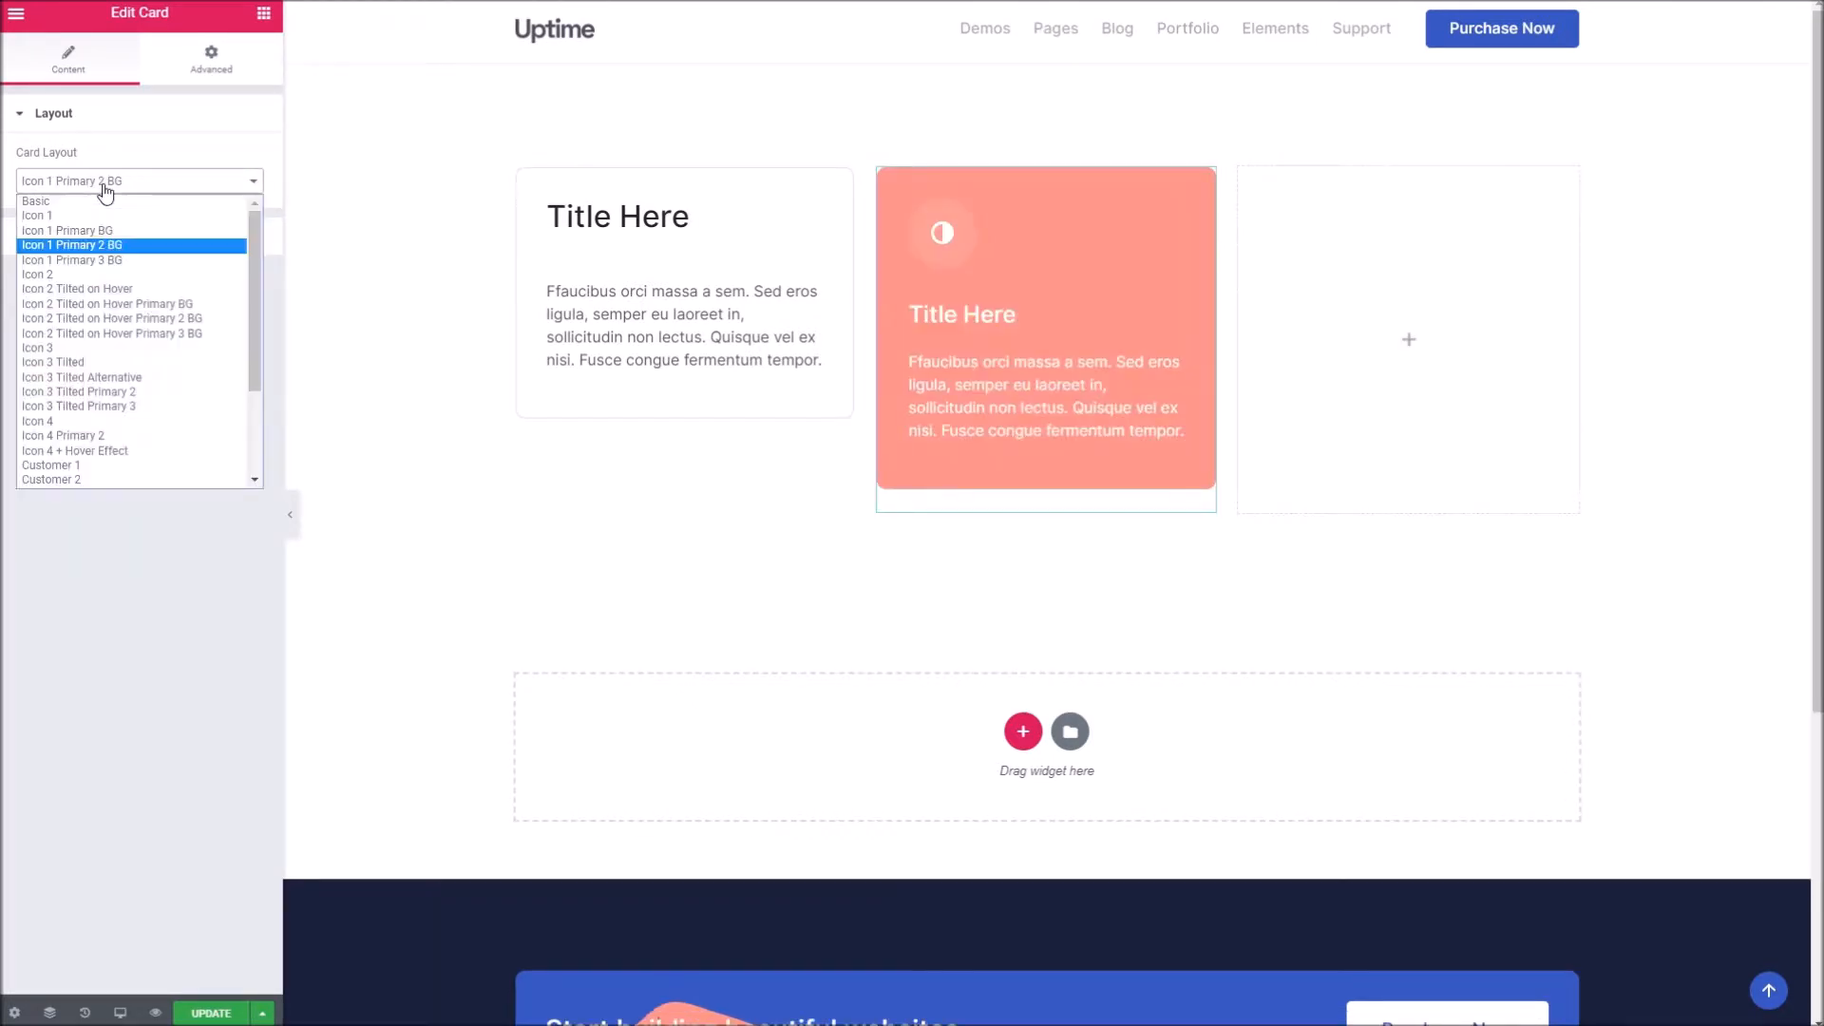
{"action": "left_click", "coordinate": [104, 214]}
- Set the second card's layout to Icon 4 Primary 2
{"action": "left_click", "coordinate": [111, 185]}
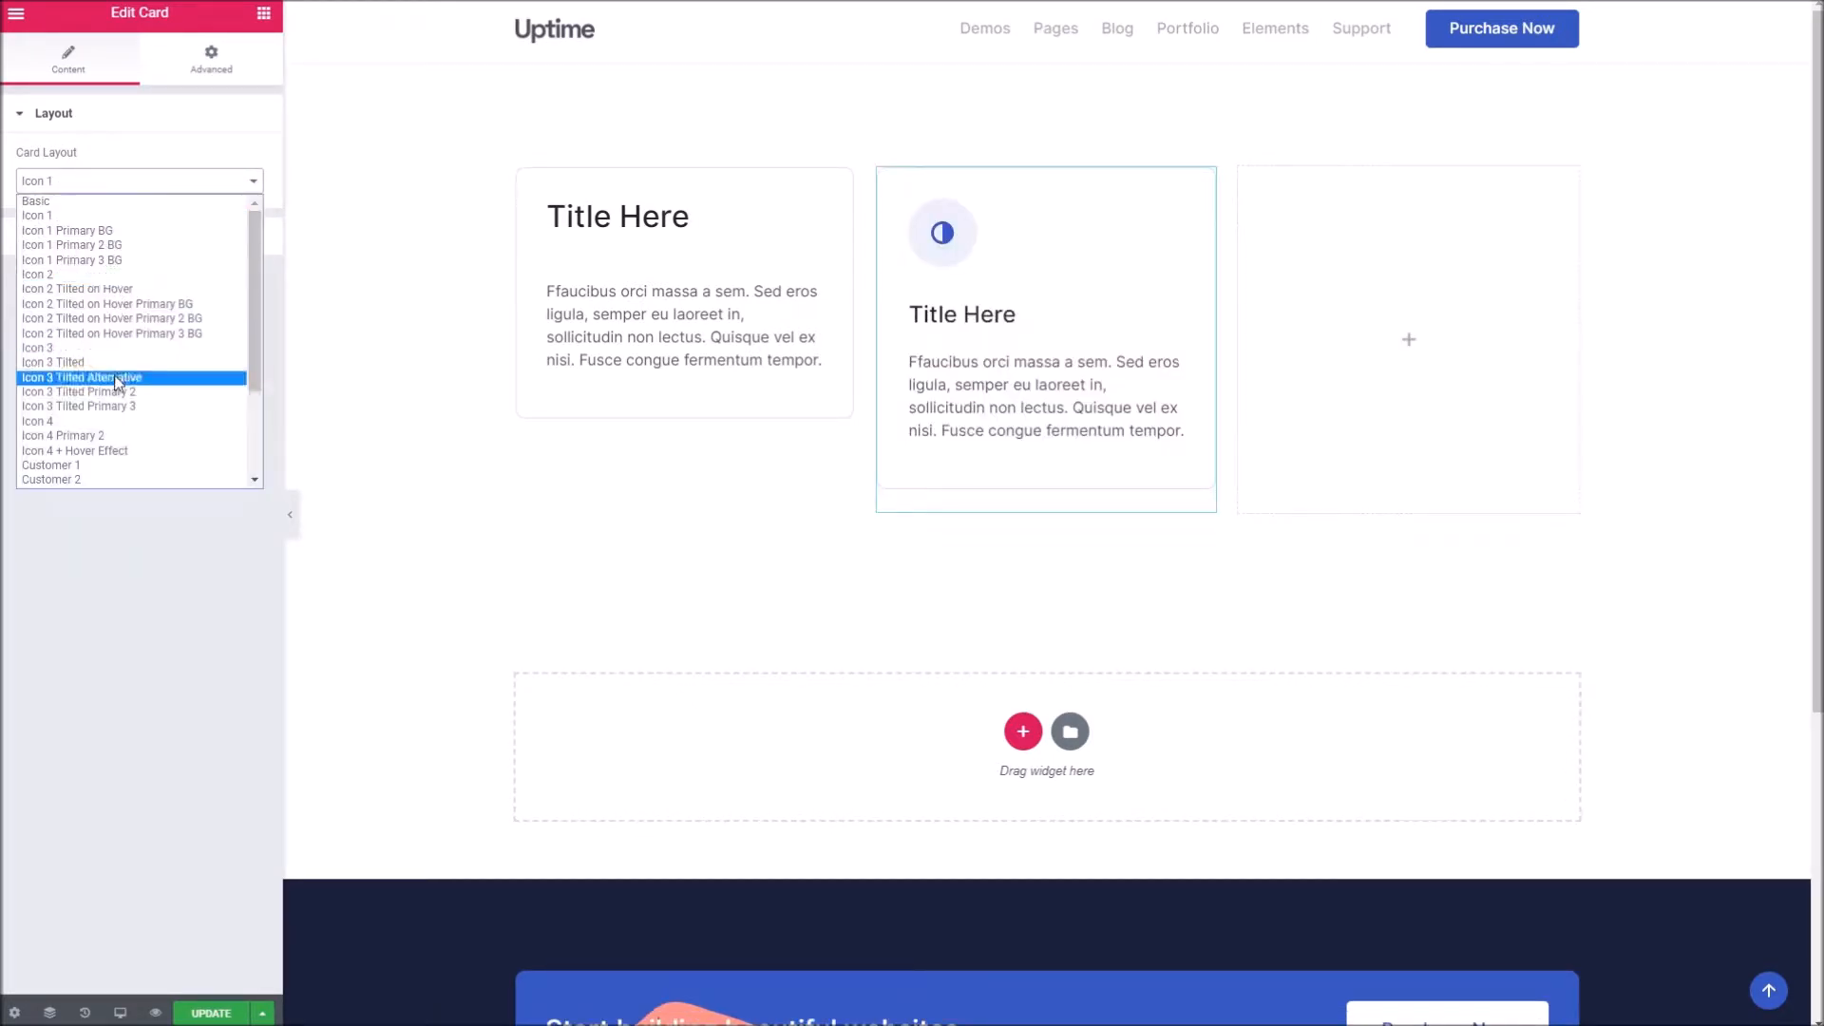
{"action": "scroll", "coordinate": [107, 390], "scroll_direction": "down", "scroll_amount": 3}
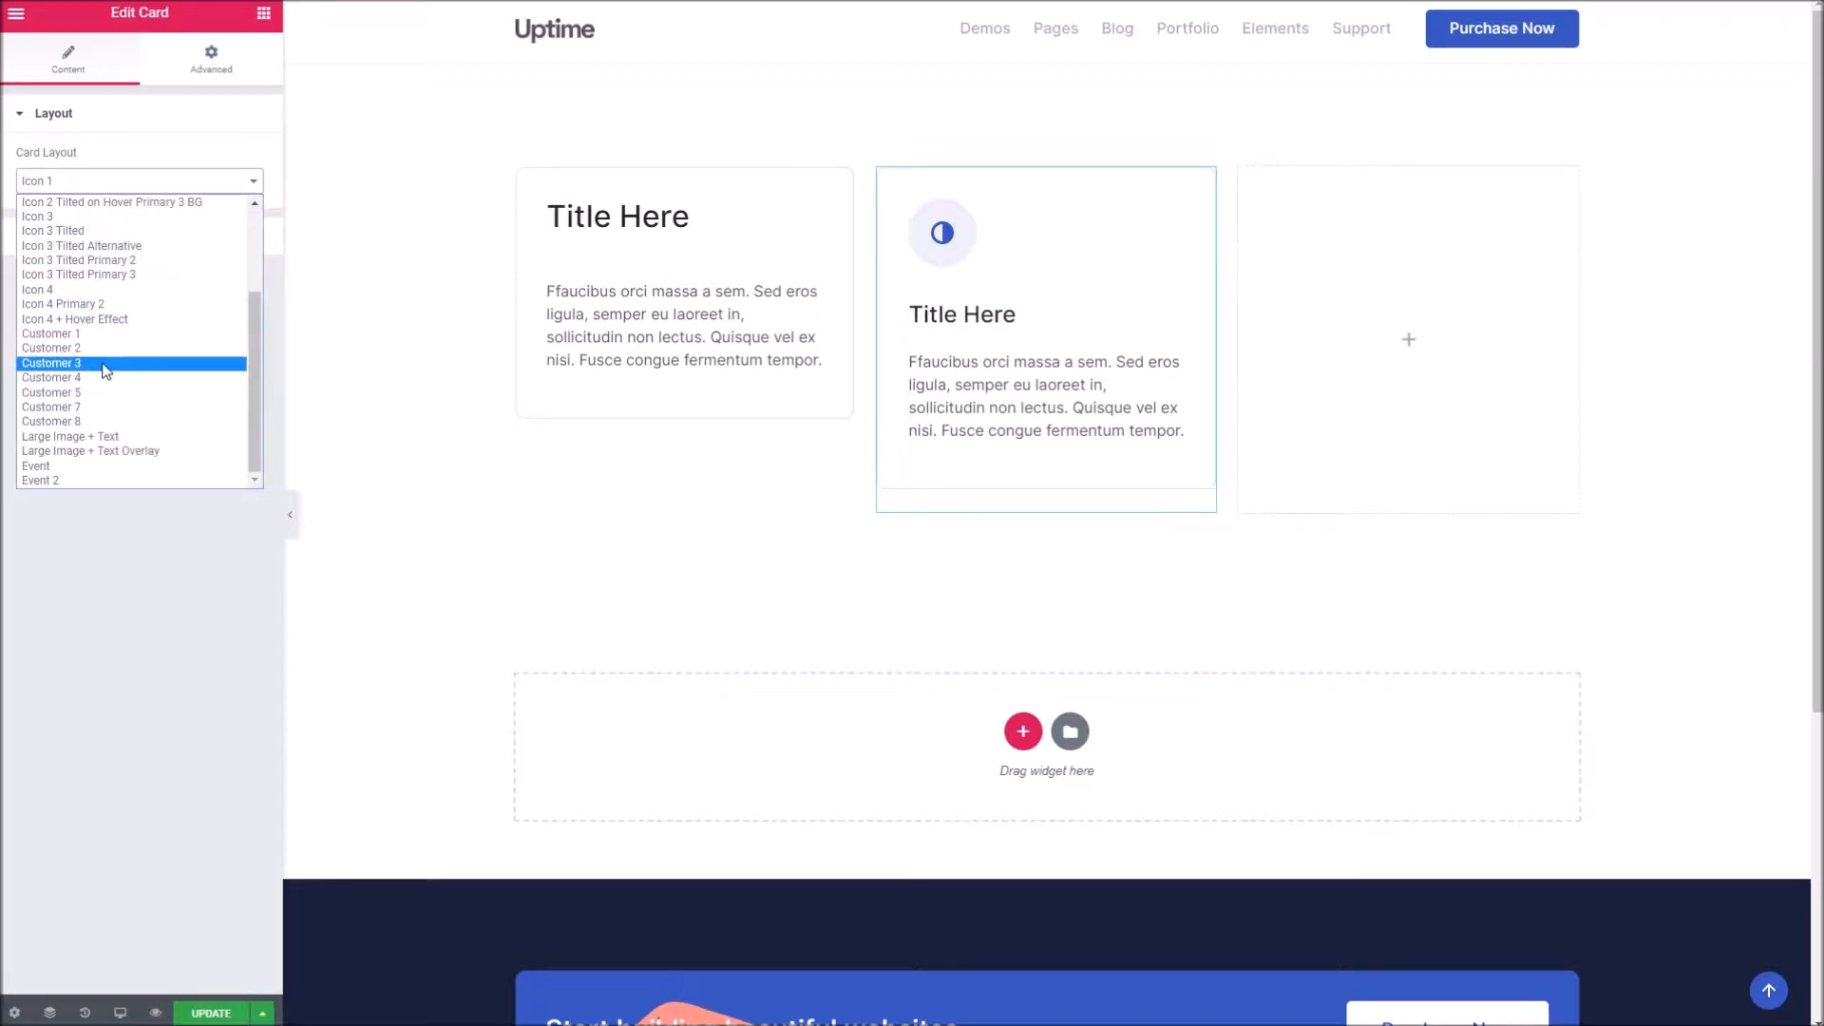
{"action": "left_click", "coordinate": [76, 304]}
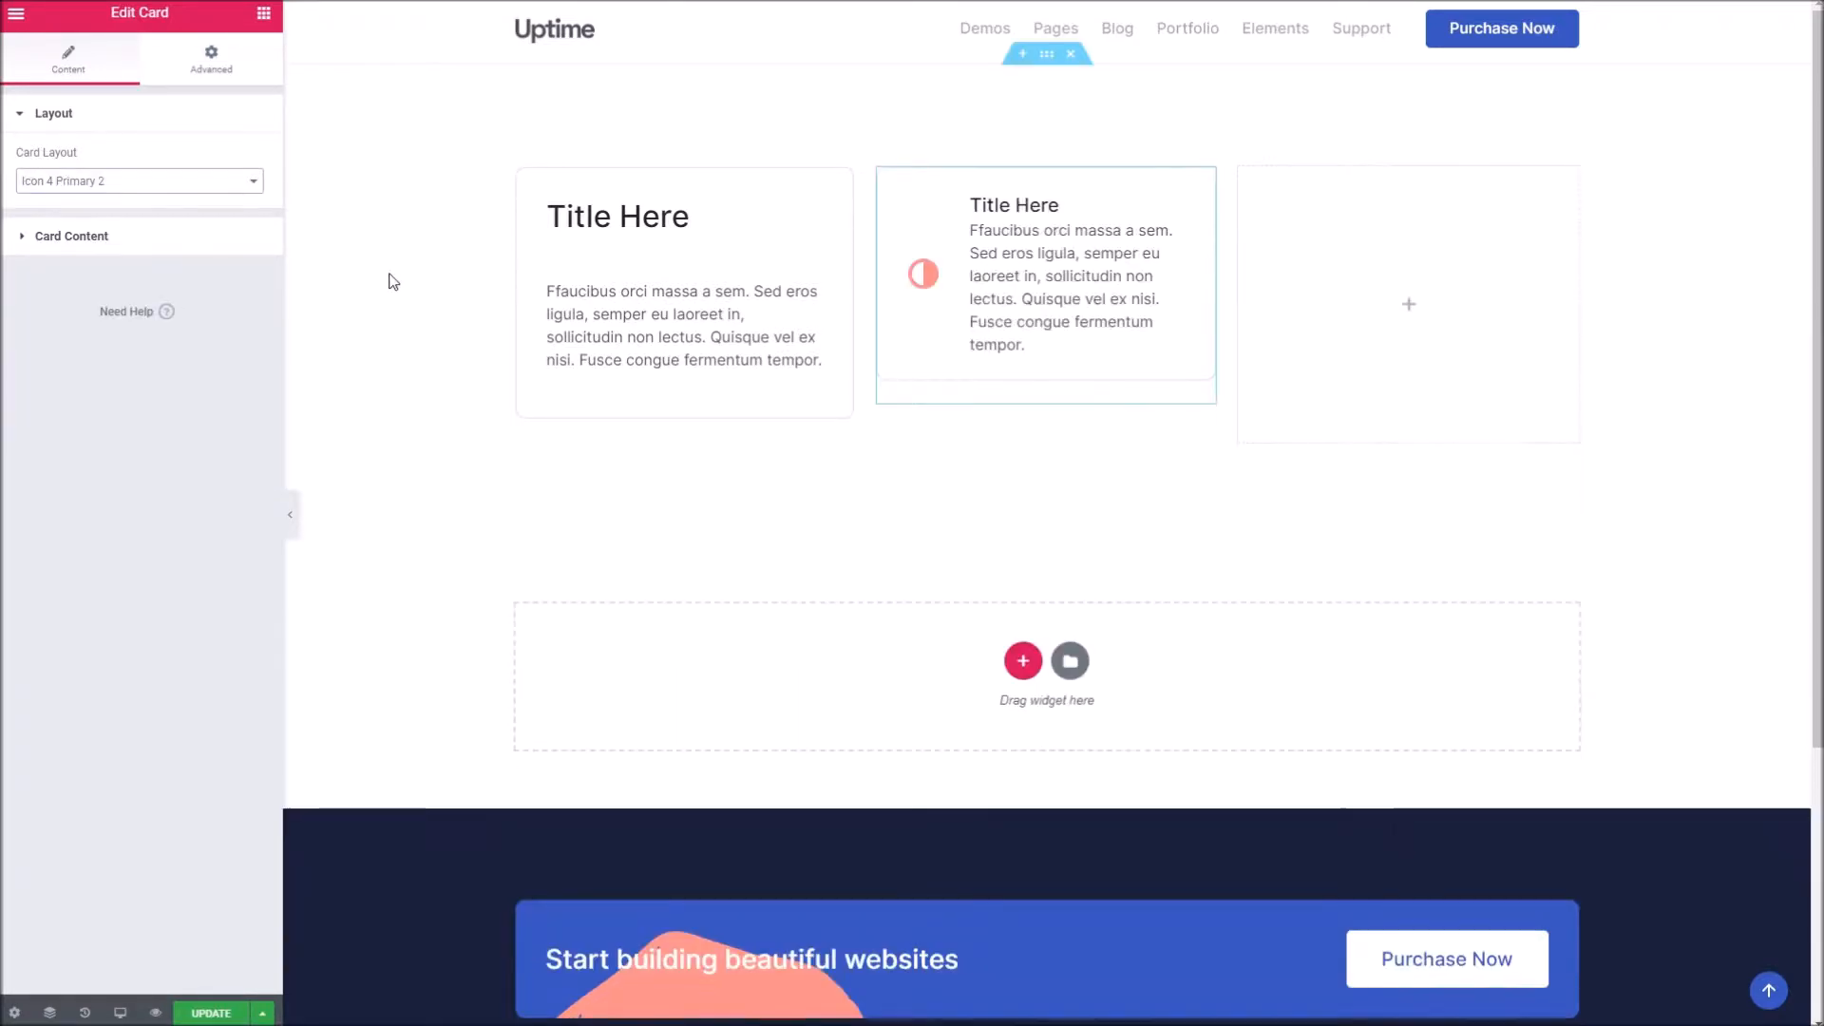
- Duplicate the second card and move the copy into the third column
{"action": "right_click", "coordinate": [1161, 201]}
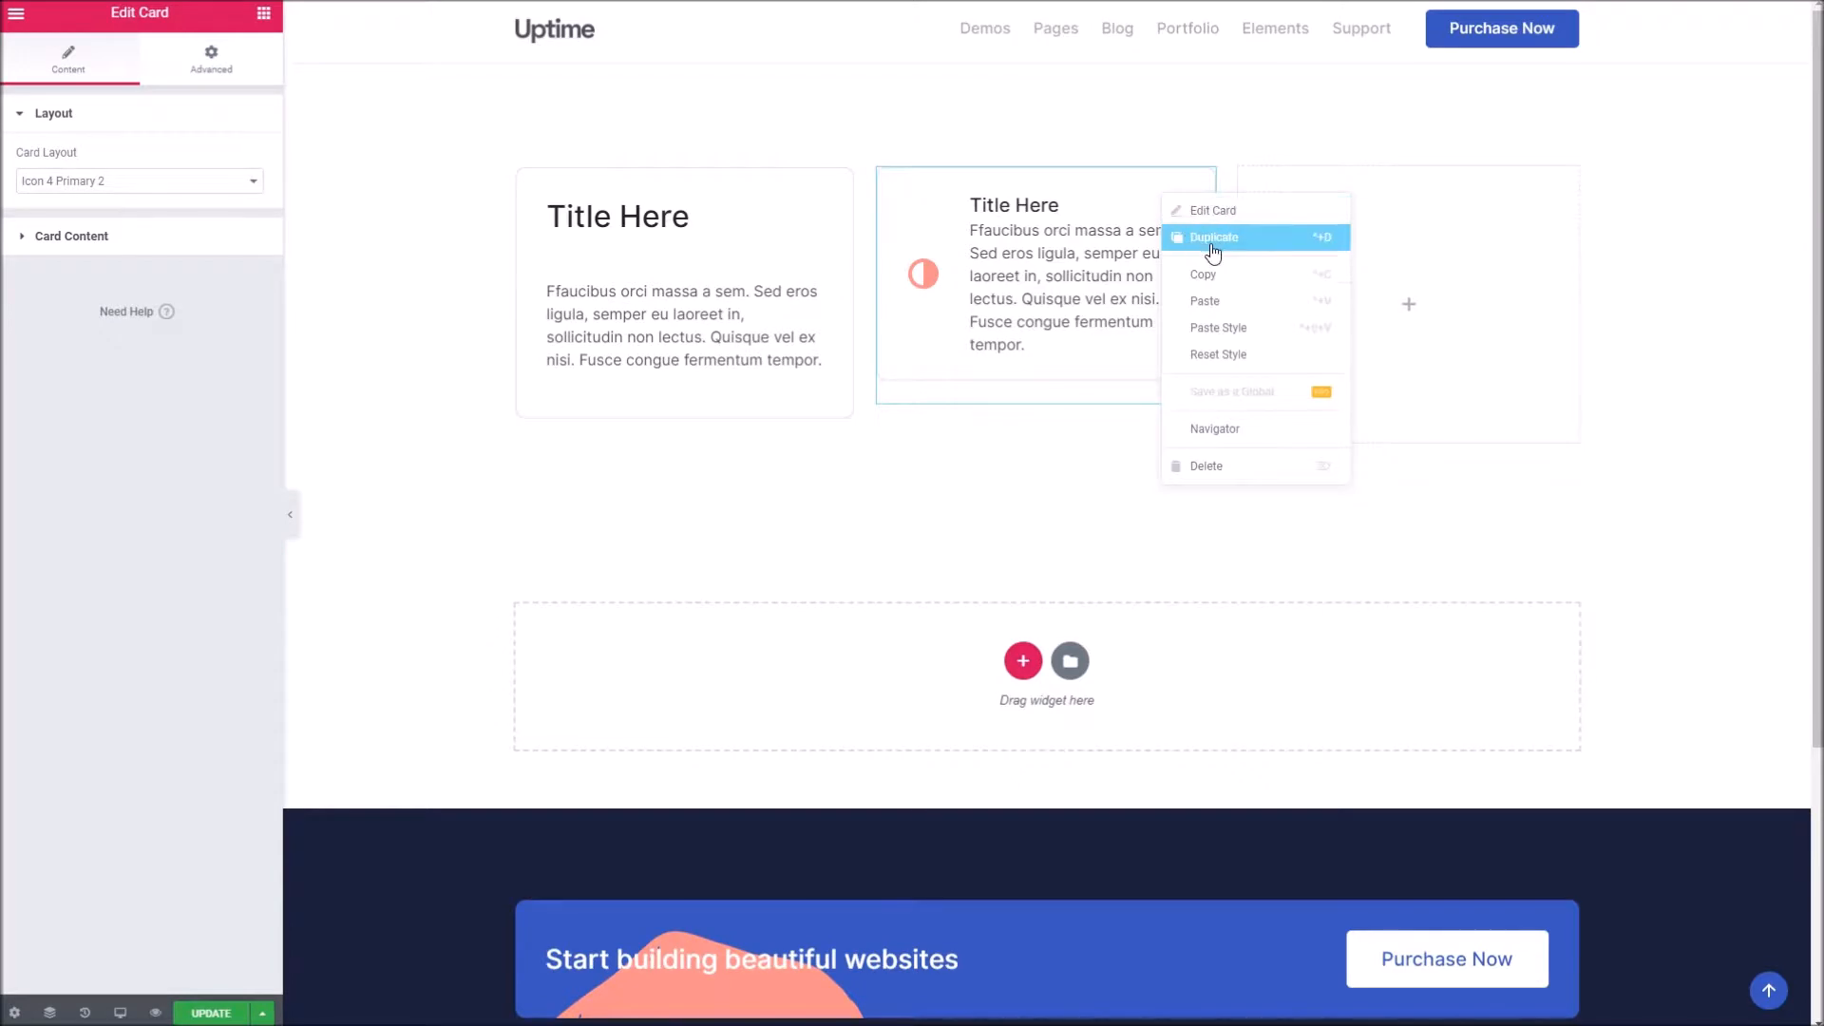
{"action": "left_click", "coordinate": [1204, 240]}
{"action": "left_click_drag", "start_coordinate": [1080, 453], "coordinate": [1406, 275]}
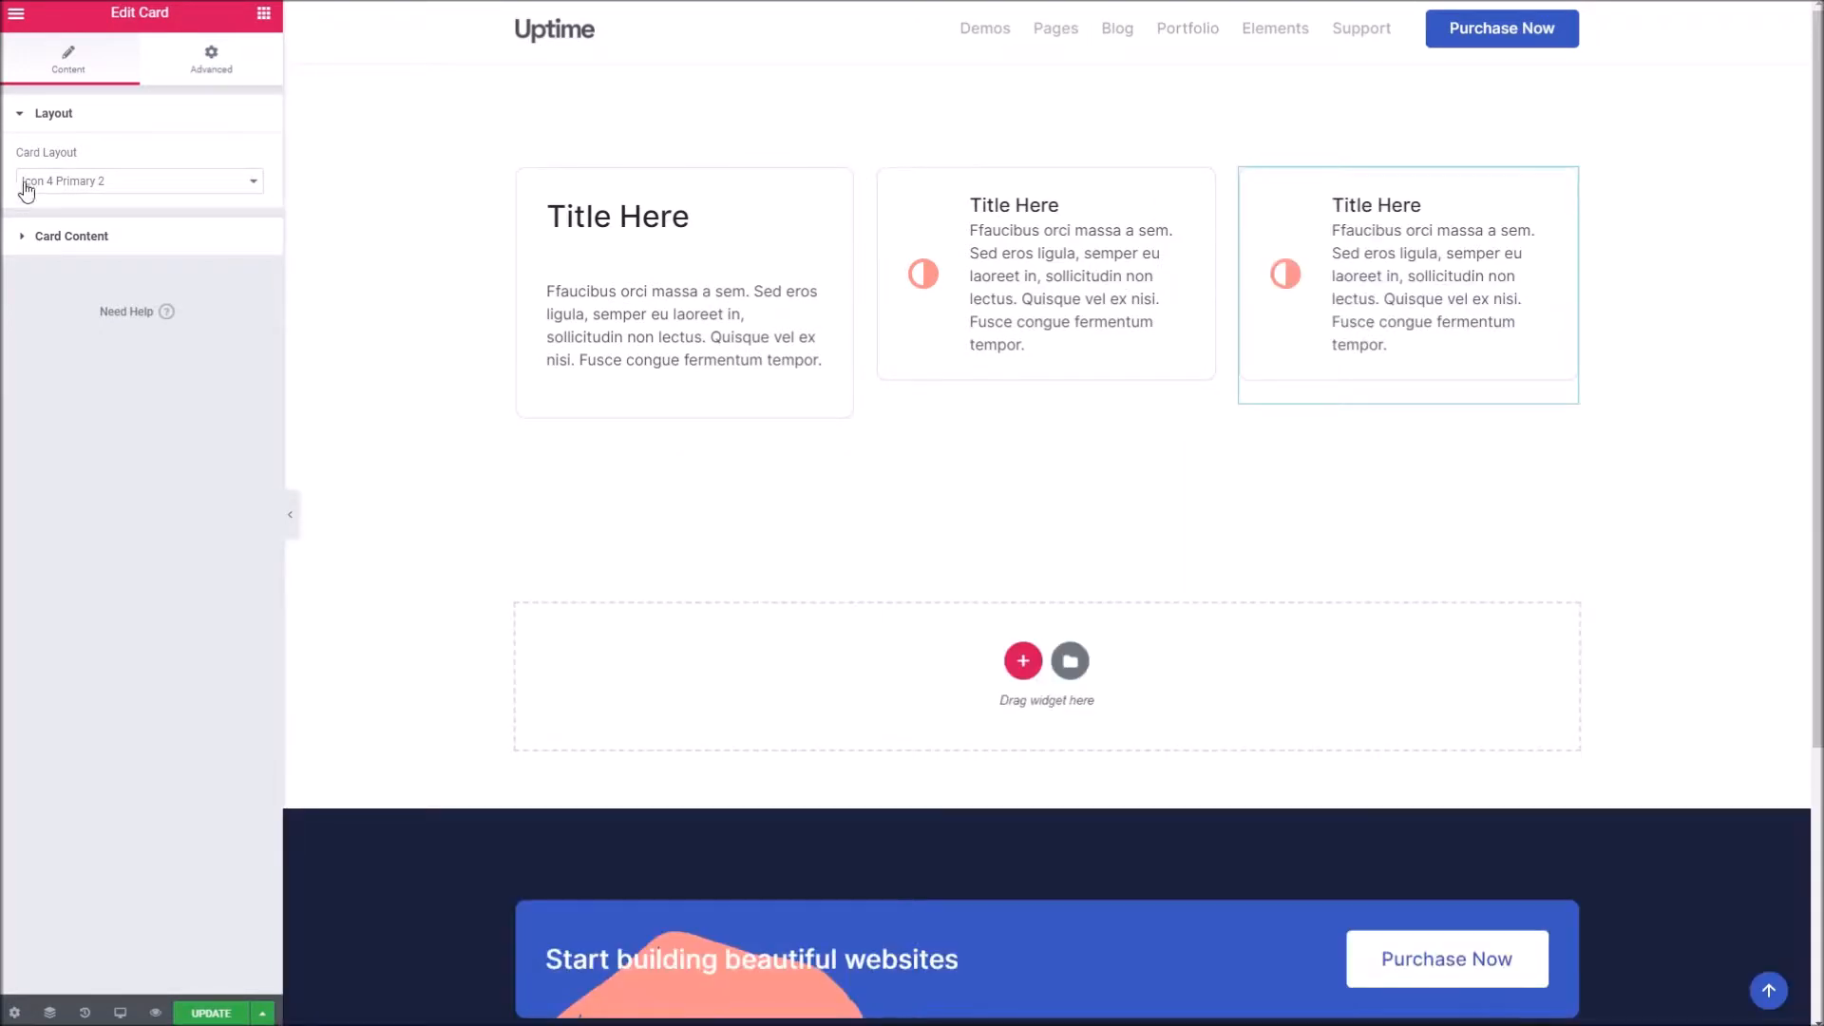
- Set the third card's layout to Large Image + Text
{"action": "left_click", "coordinate": [29, 181]}
{"action": "scroll", "coordinate": [143, 436], "scroll_direction": "down", "scroll_amount": 3}
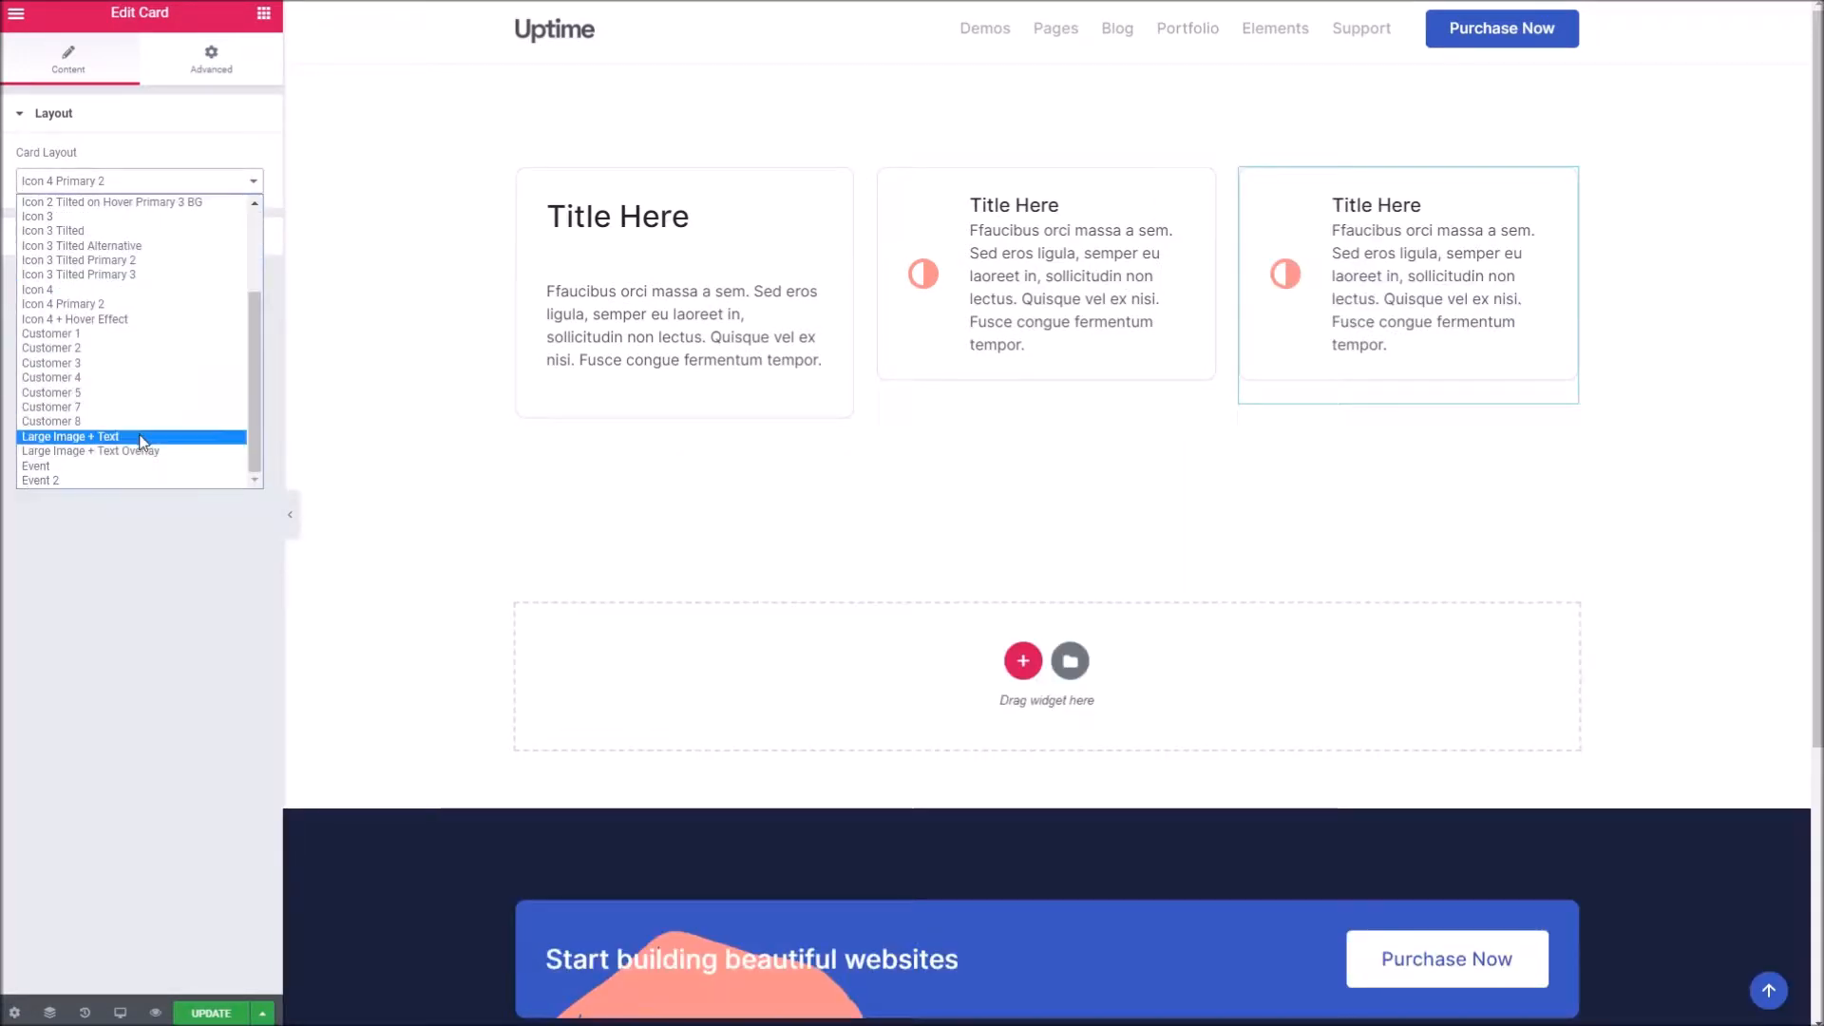
{"action": "left_click", "coordinate": [135, 440]}
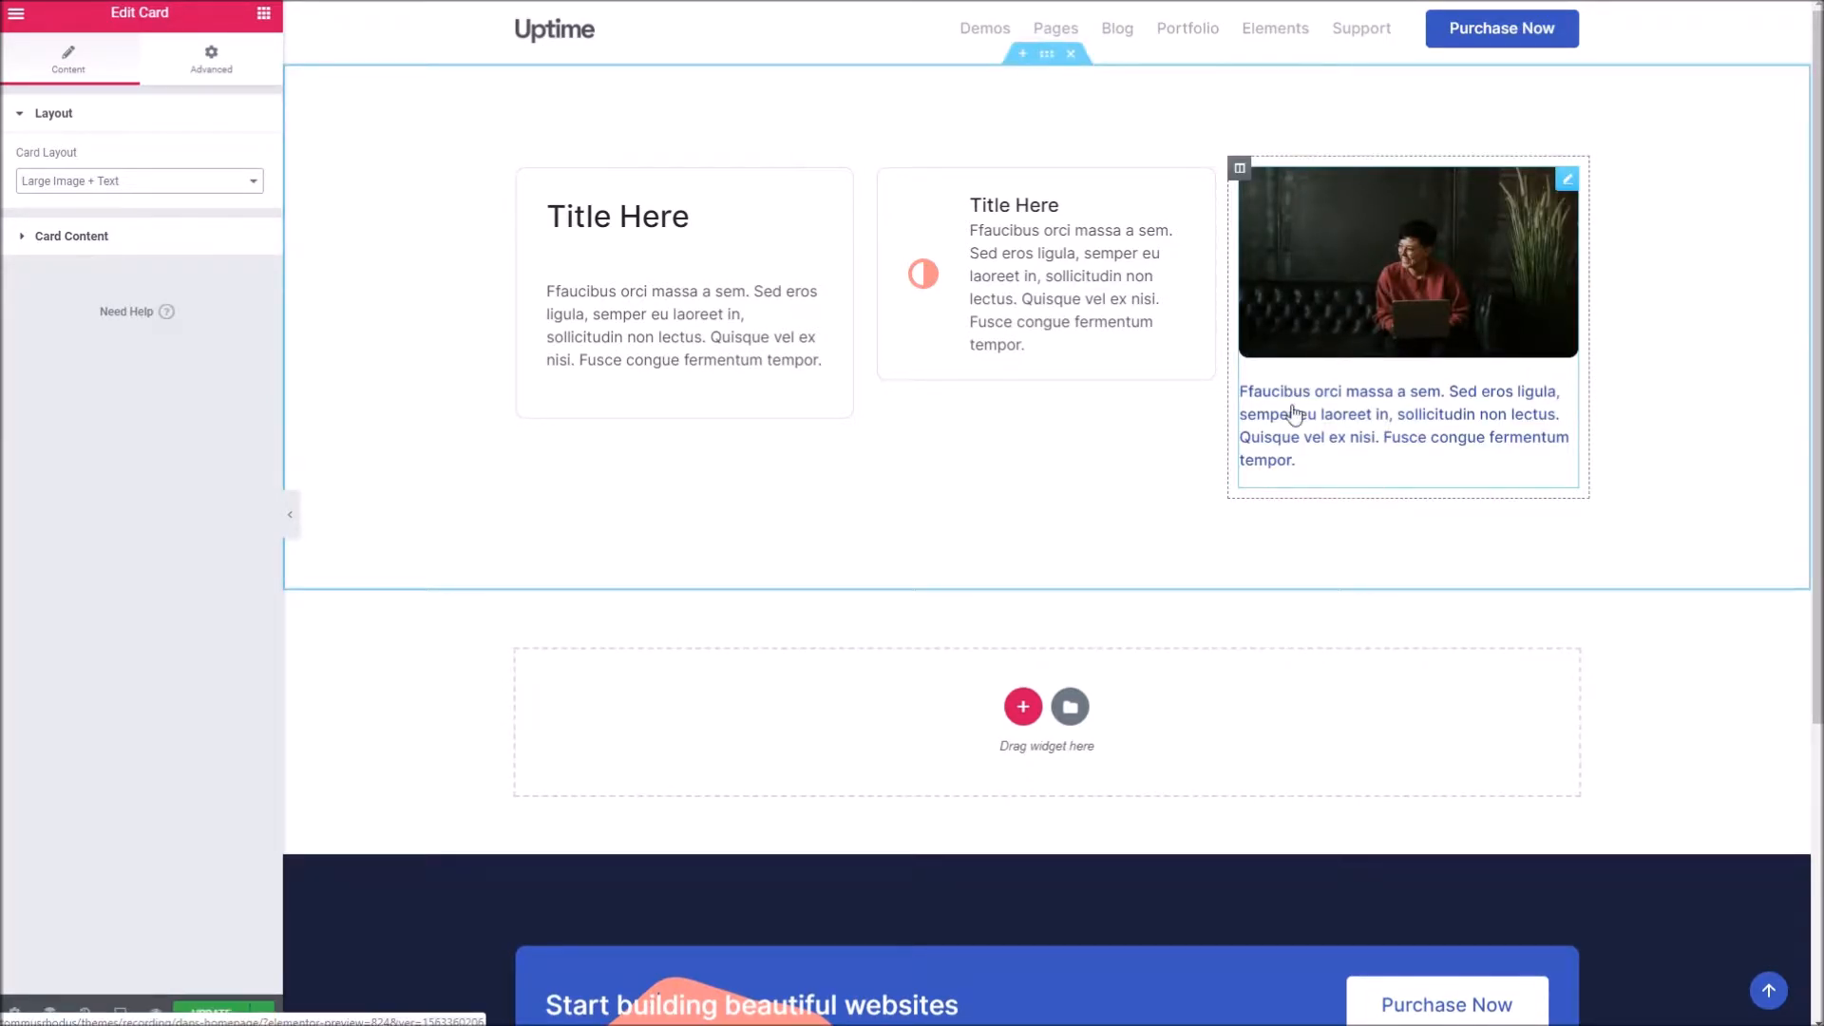
- Examine the third card's content fields, including its Card URL, and the range of available card layouts
{"action": "left_click", "coordinate": [124, 236]}
{"action": "scroll", "coordinate": [232, 858], "scroll_direction": "down", "scroll_amount": 2}
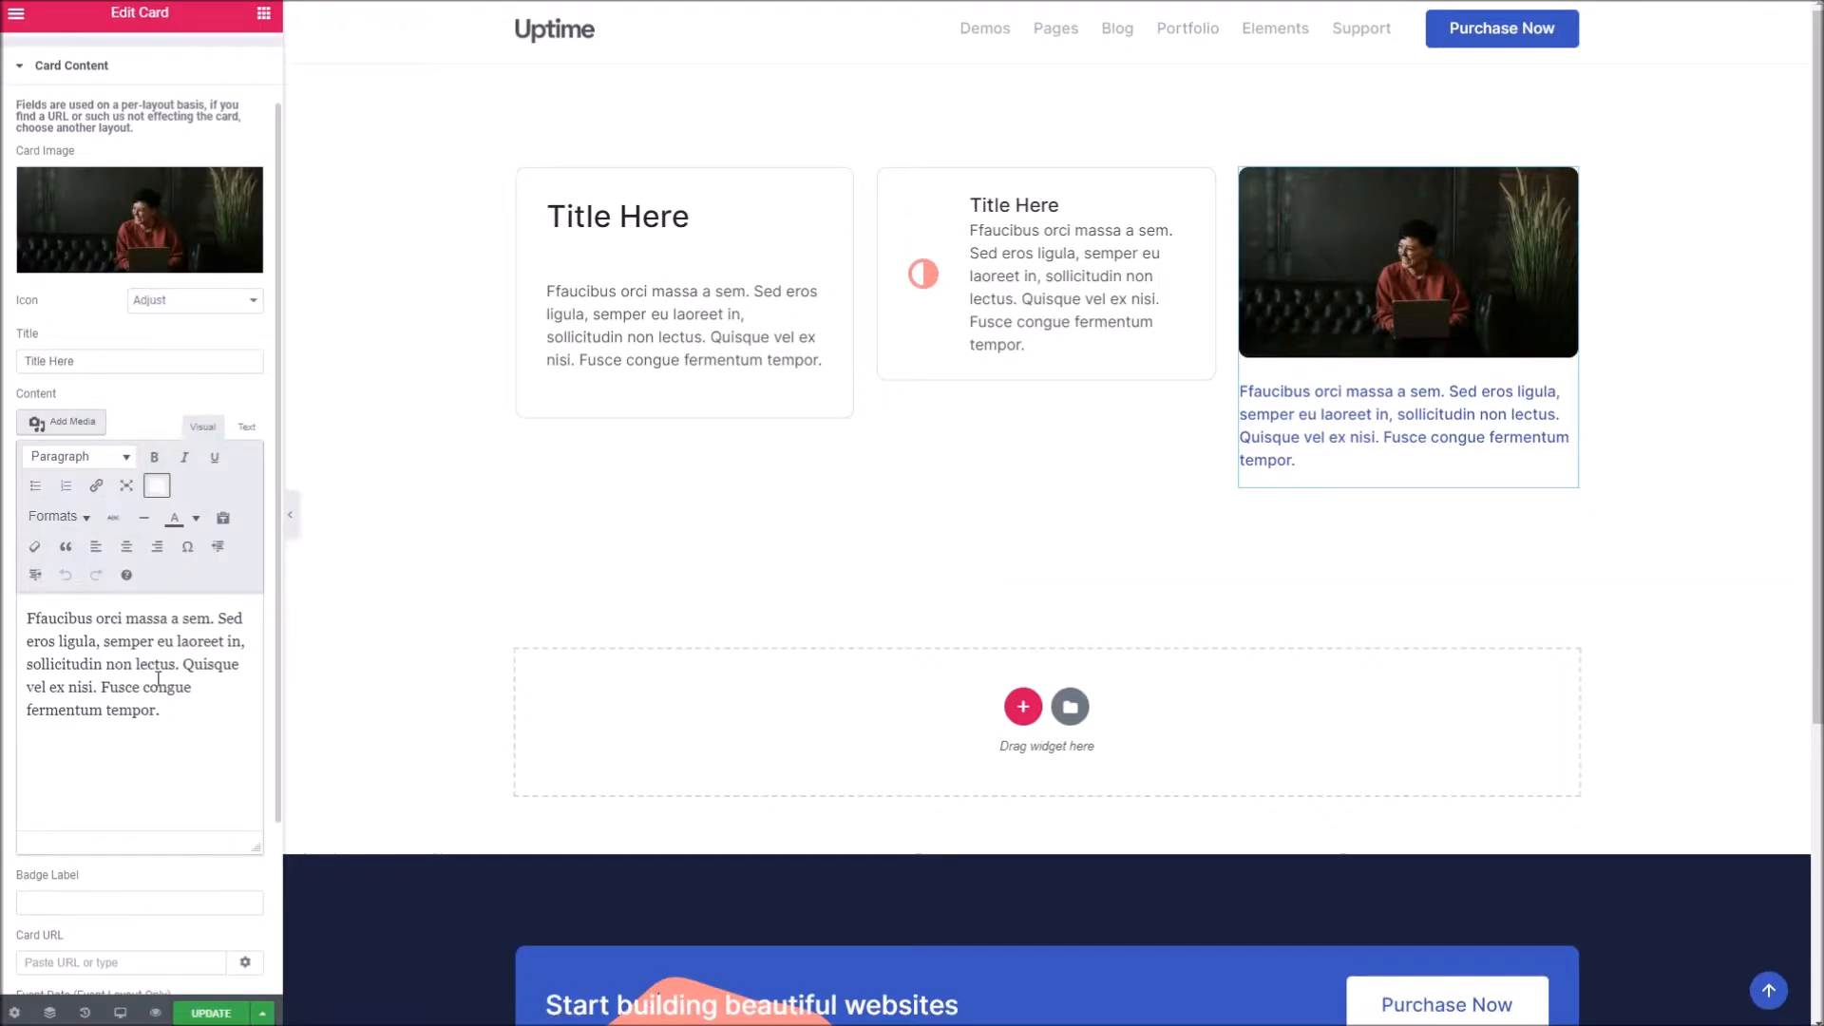
{"action": "left_click", "coordinate": [116, 961]}
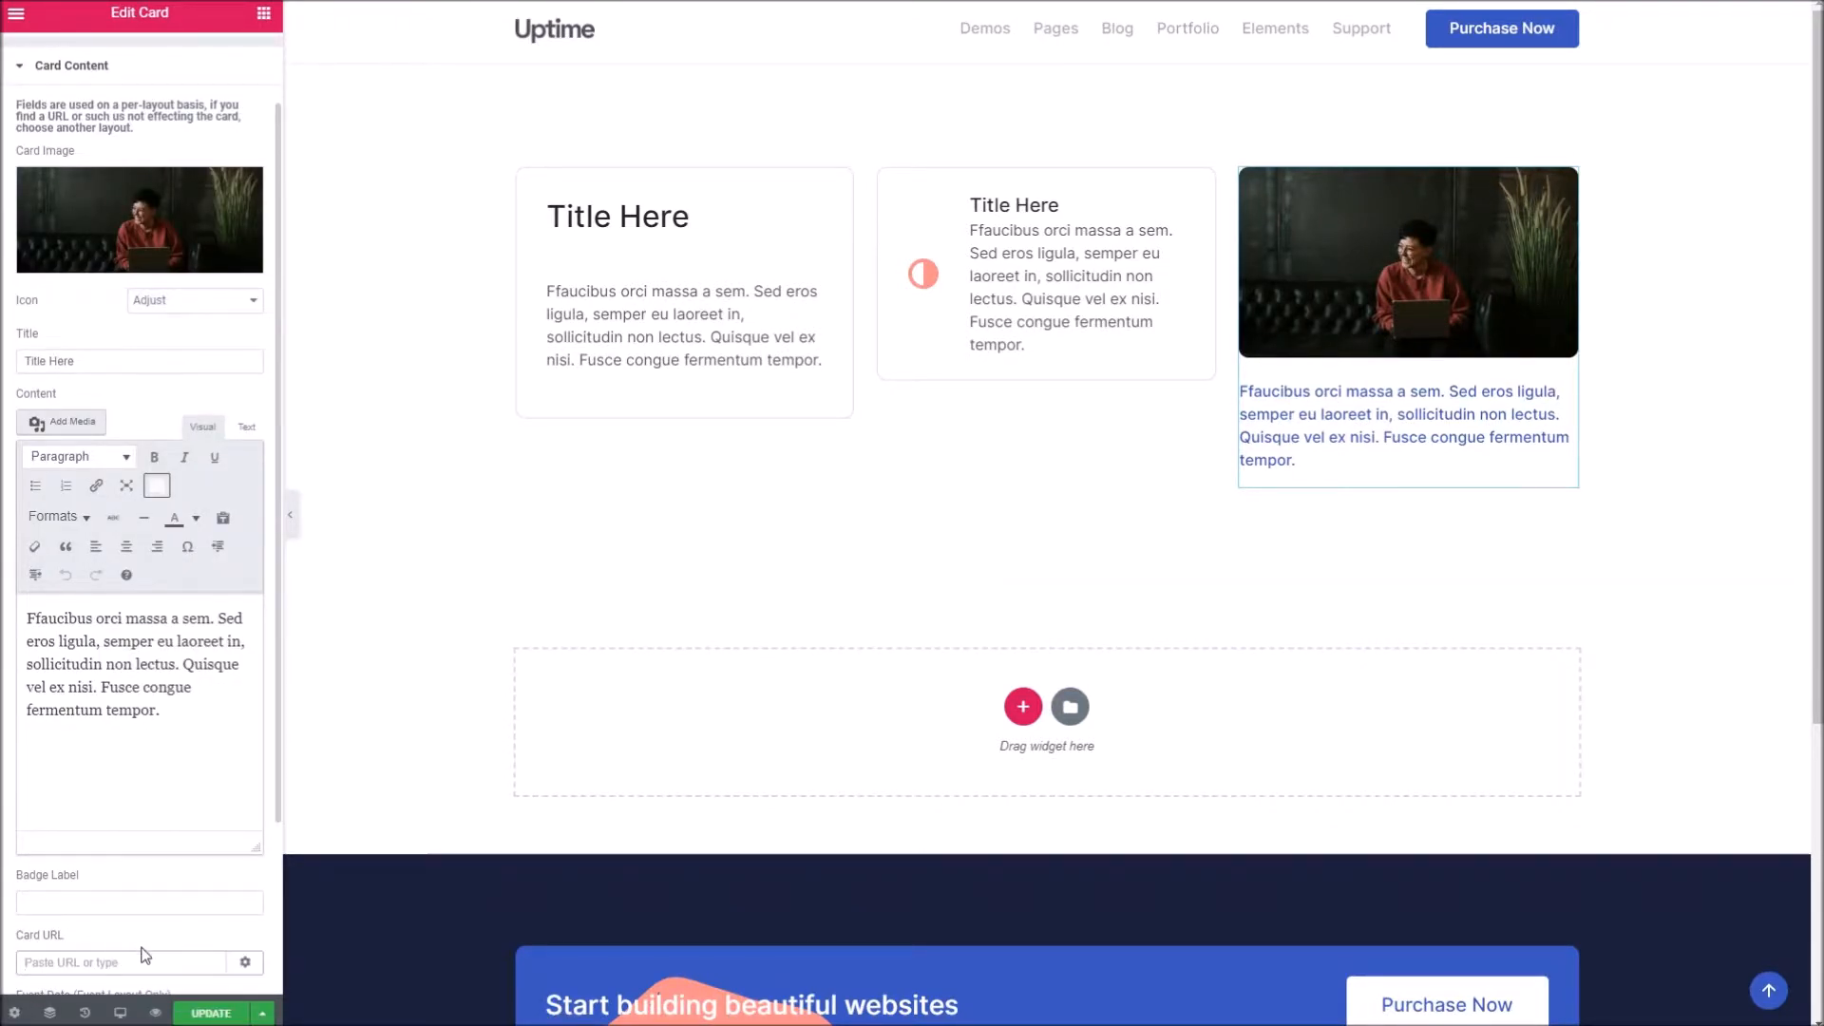
{"action": "scroll", "coordinate": [130, 295], "scroll_direction": "up", "scroll_amount": 3}
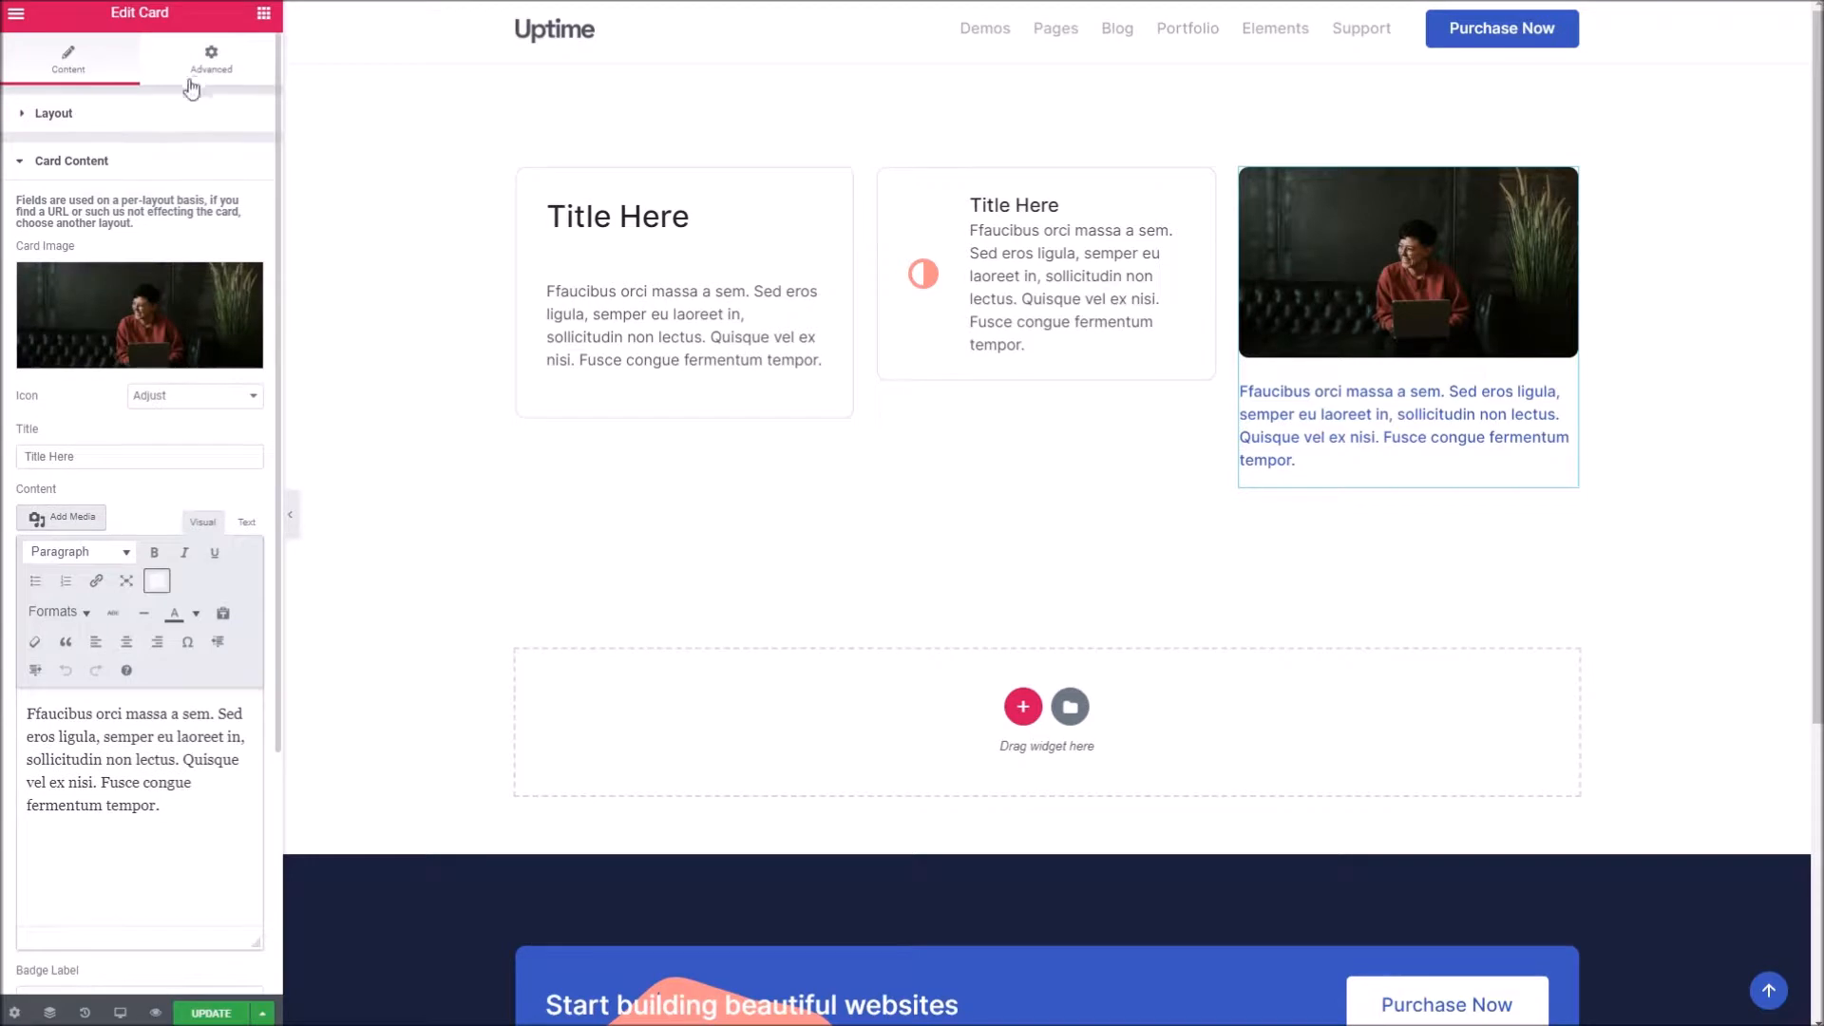
{"action": "left_click", "coordinate": [144, 120]}
{"action": "left_click", "coordinate": [143, 182]}
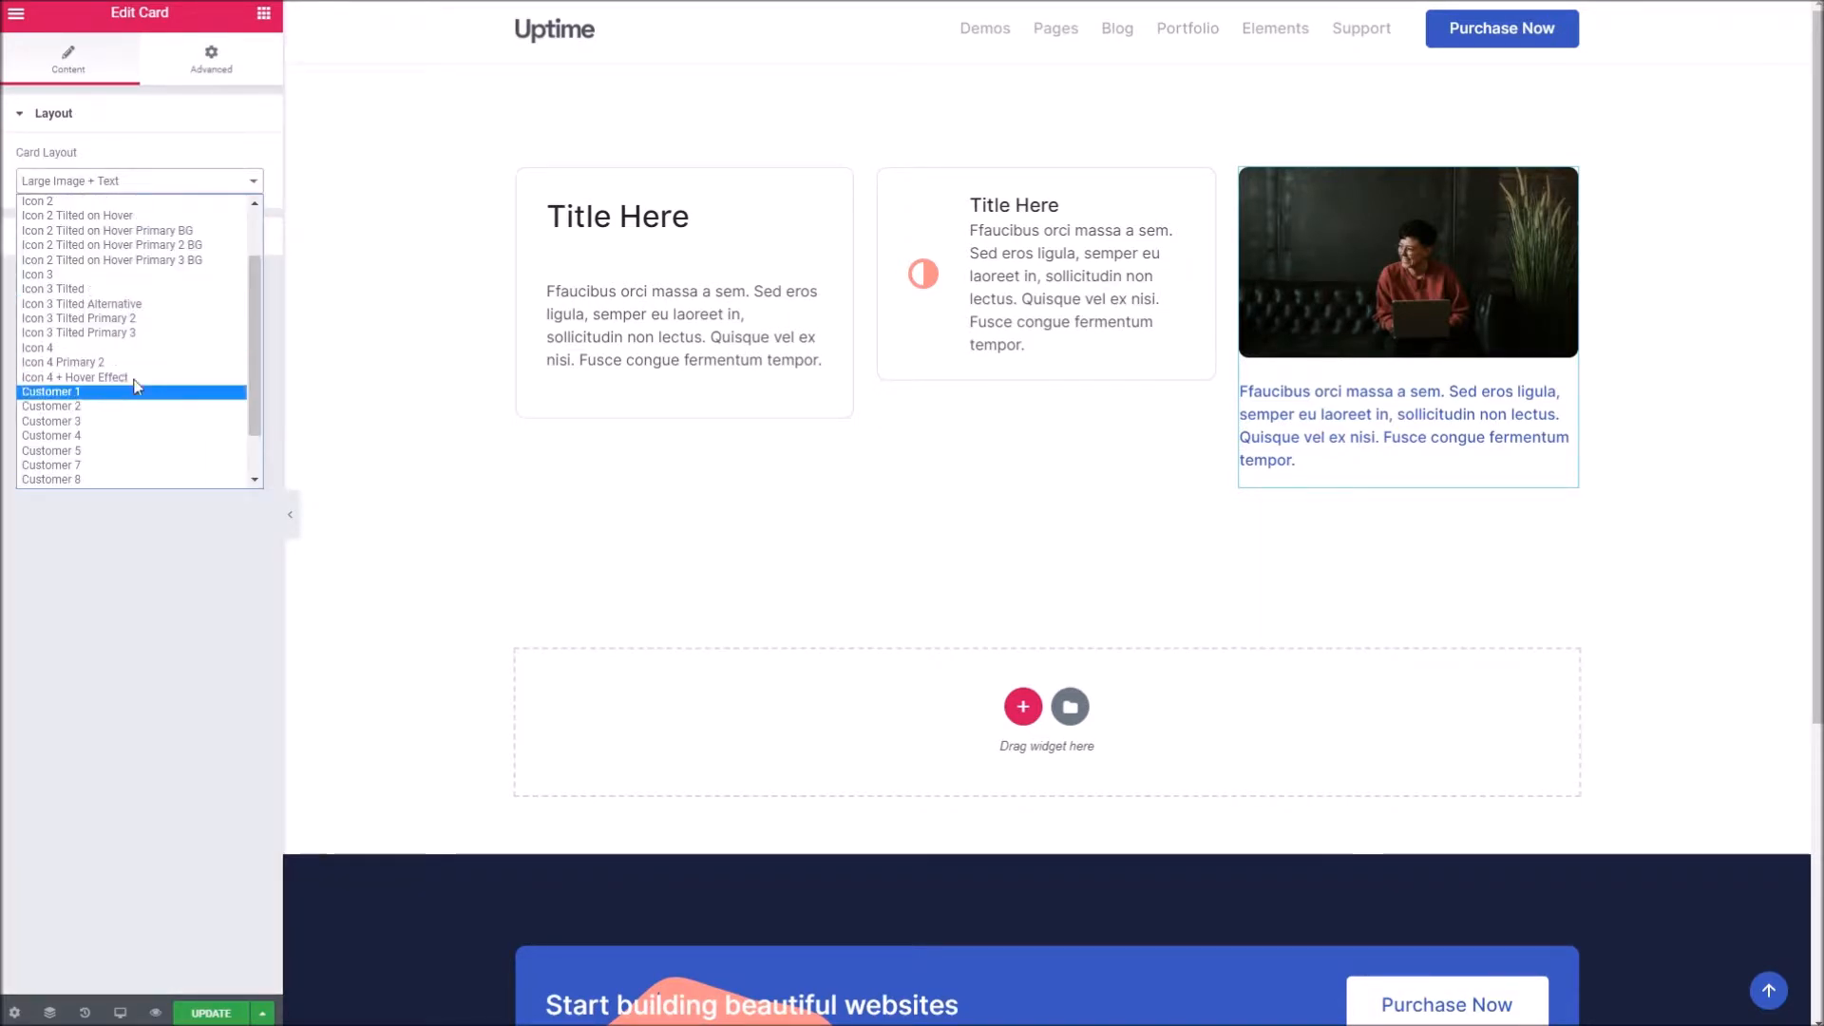
{"action": "scroll", "coordinate": [130, 406], "scroll_direction": "up", "scroll_amount": 3}
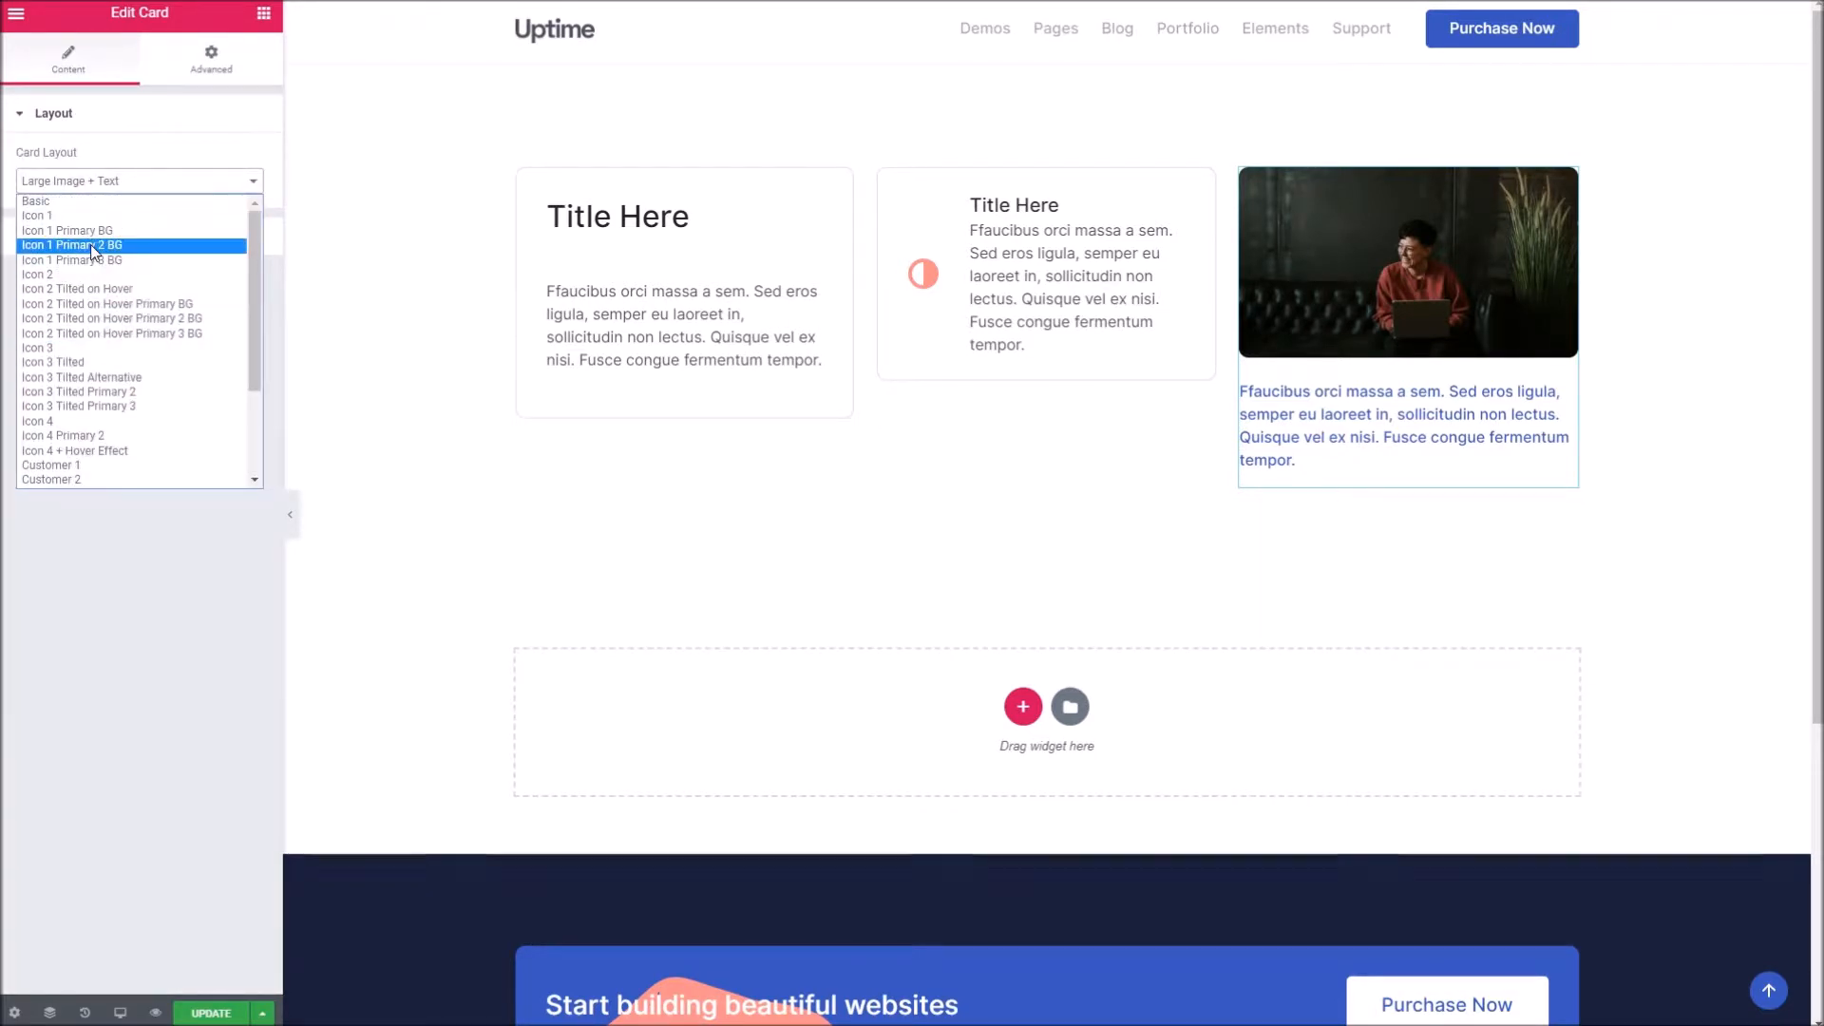
{"action": "scroll", "coordinate": [92, 323], "scroll_direction": "down", "scroll_amount": 3}
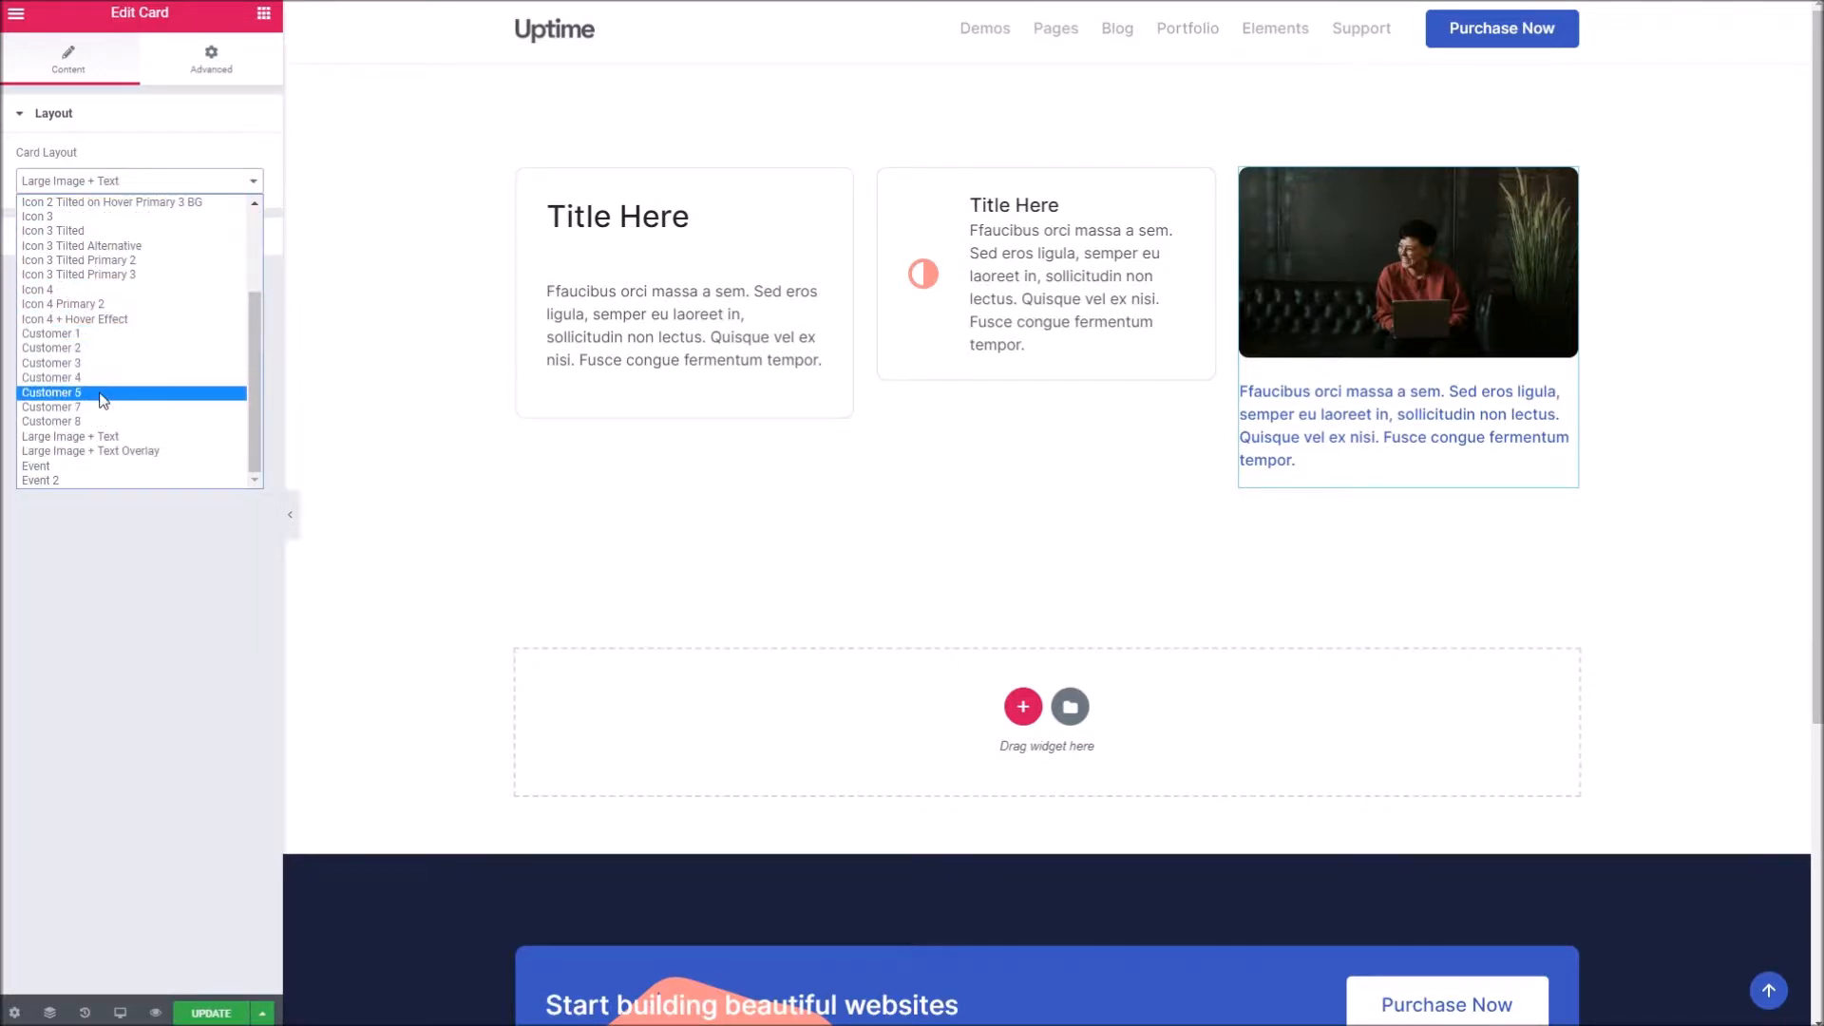
- Look over the third card's content fields and the Card Layout options while keeping Large Image + Text
{"action": "left_click", "coordinate": [99, 435]}
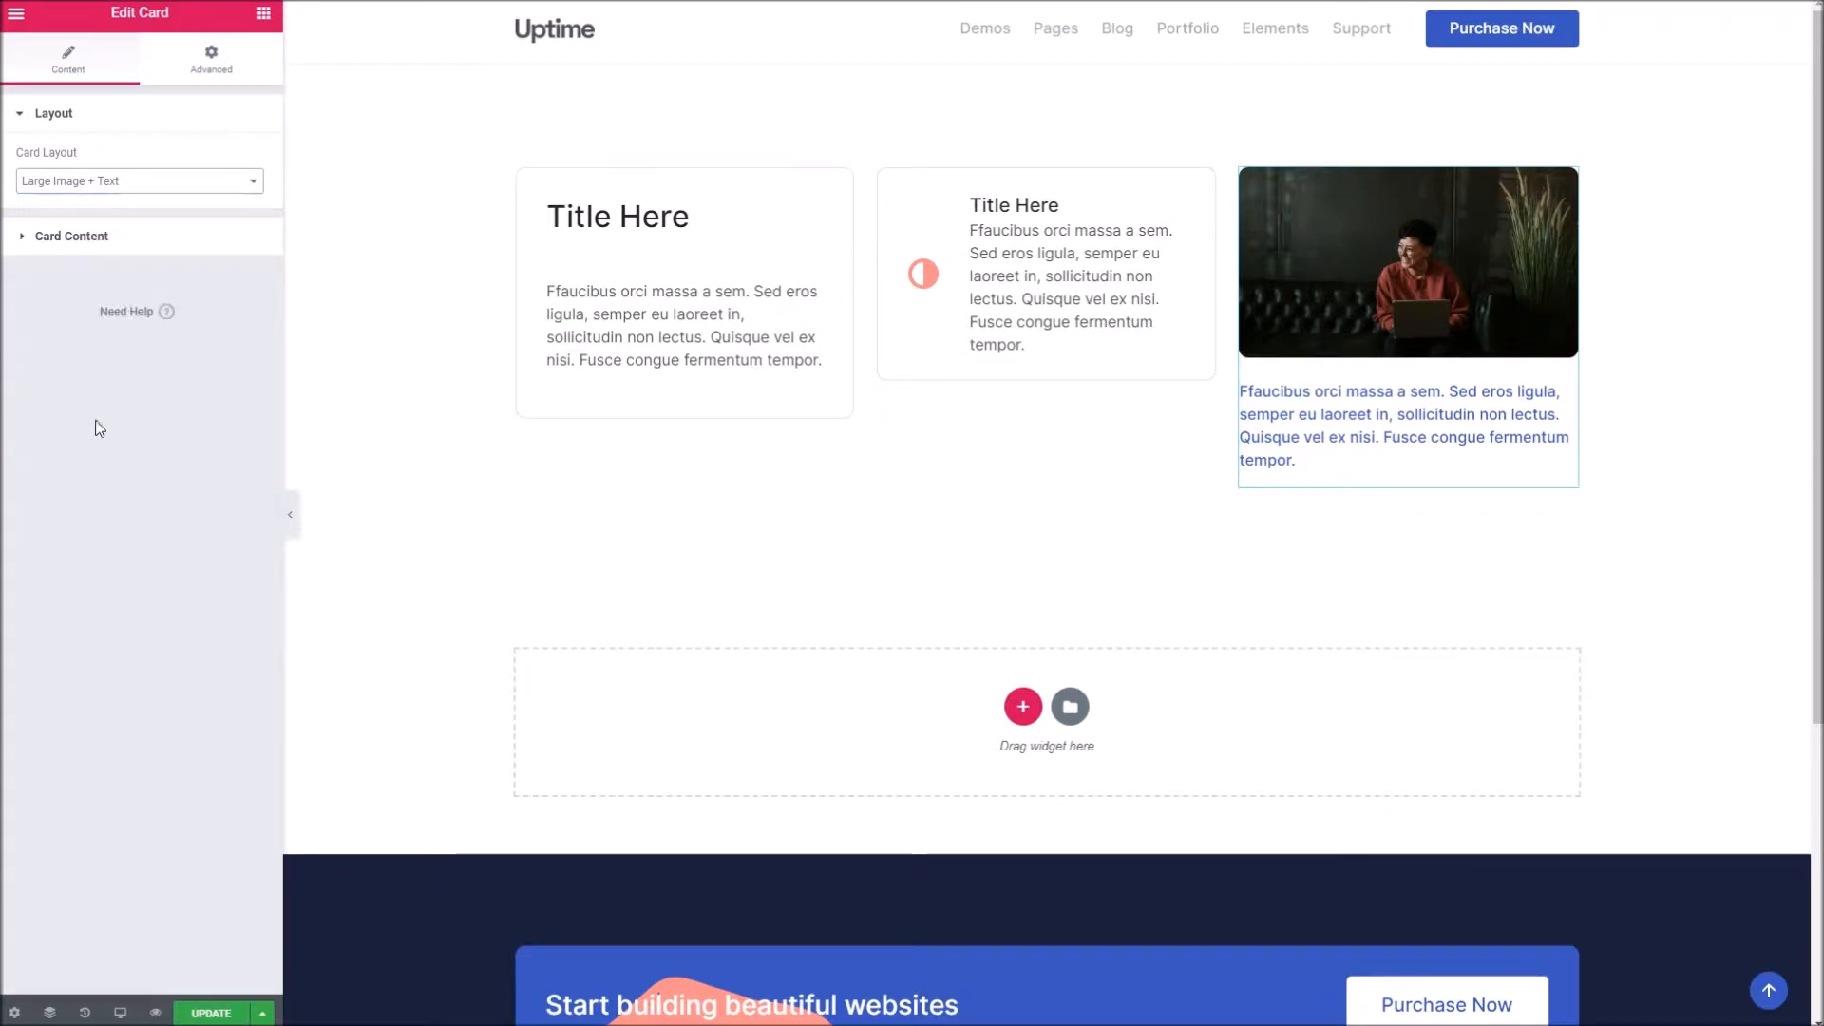
{"action": "left_click", "coordinate": [137, 231]}
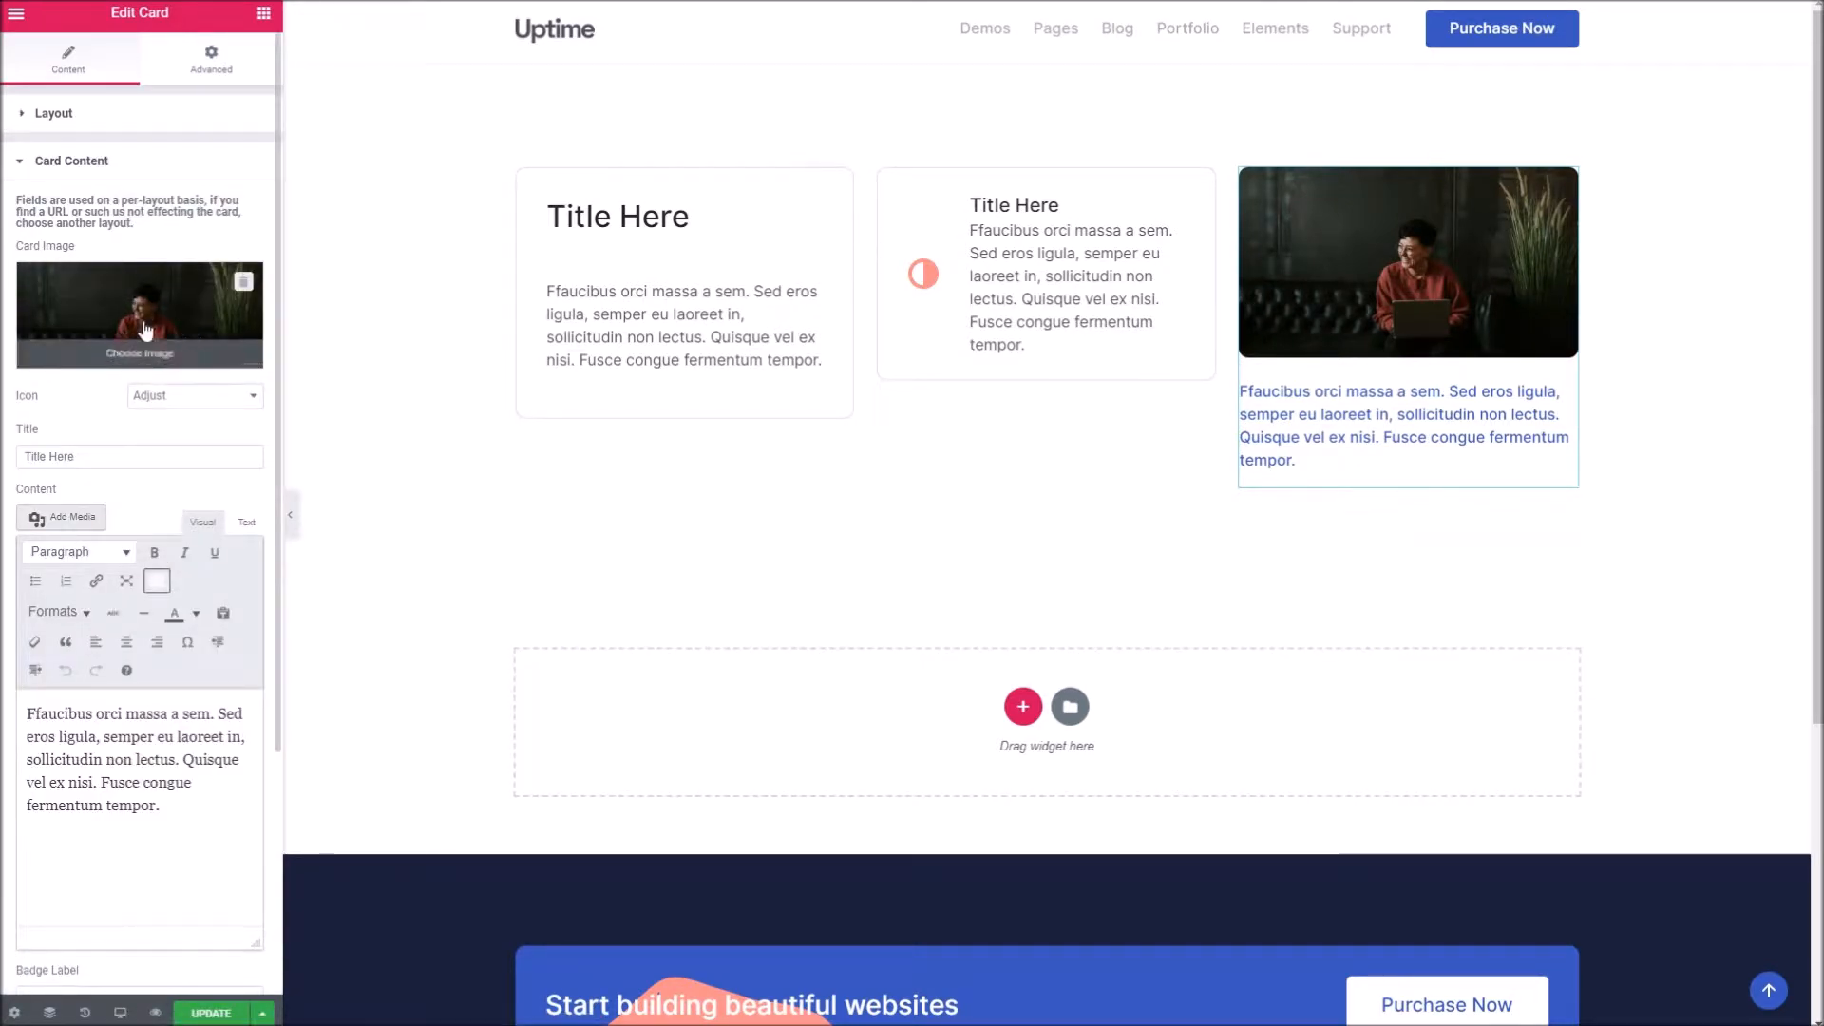
{"action": "left_click", "coordinate": [114, 113]}
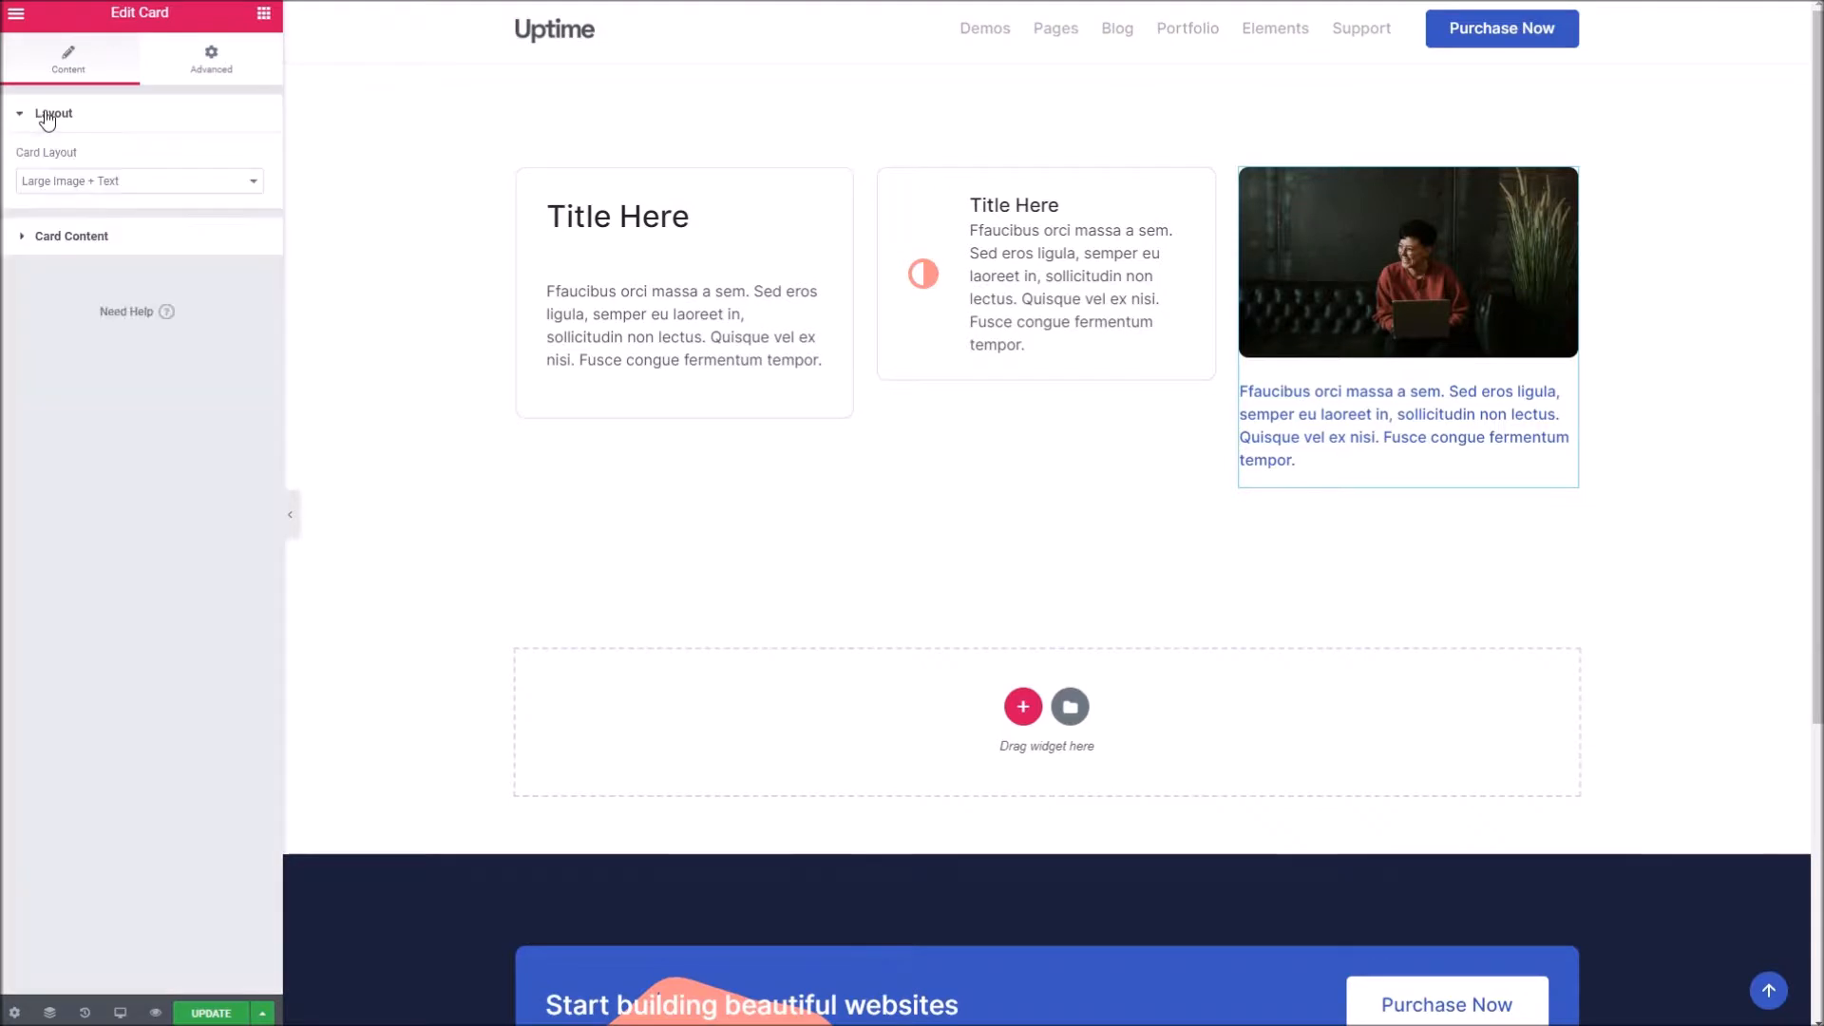
{"action": "left_click", "coordinate": [114, 182]}
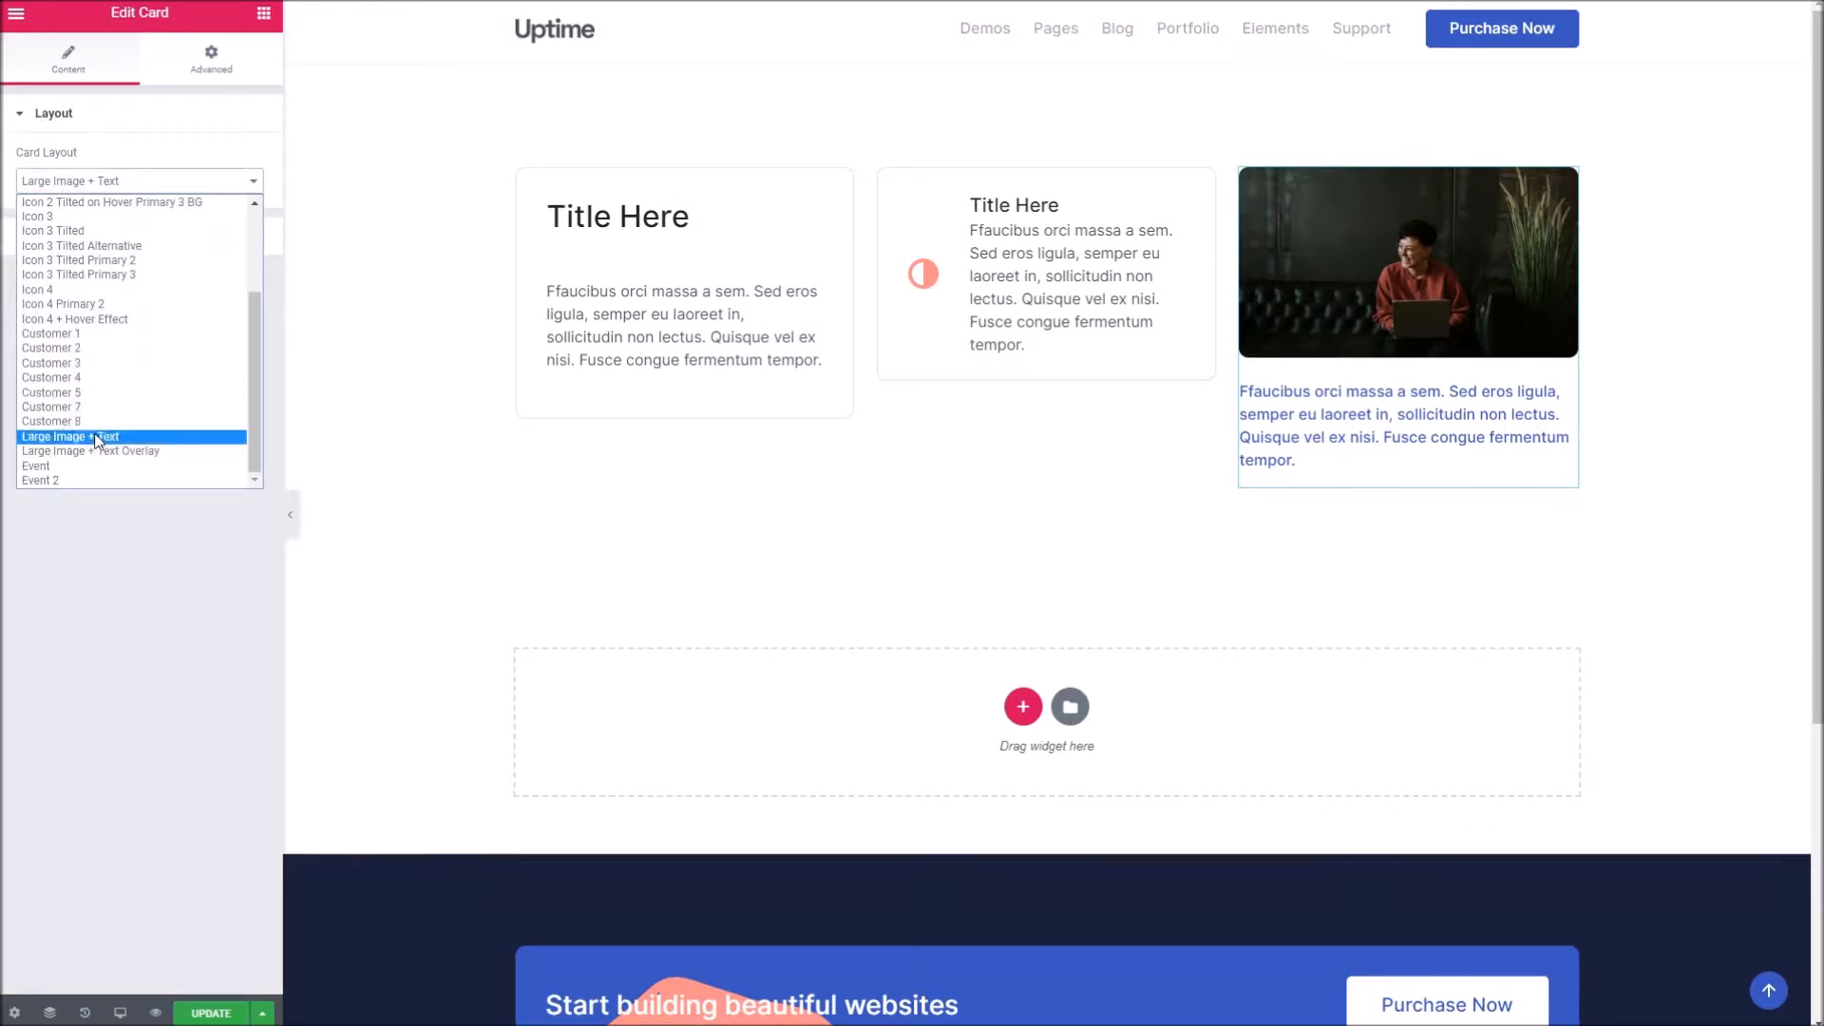
{"action": "left_click", "coordinate": [133, 117]}
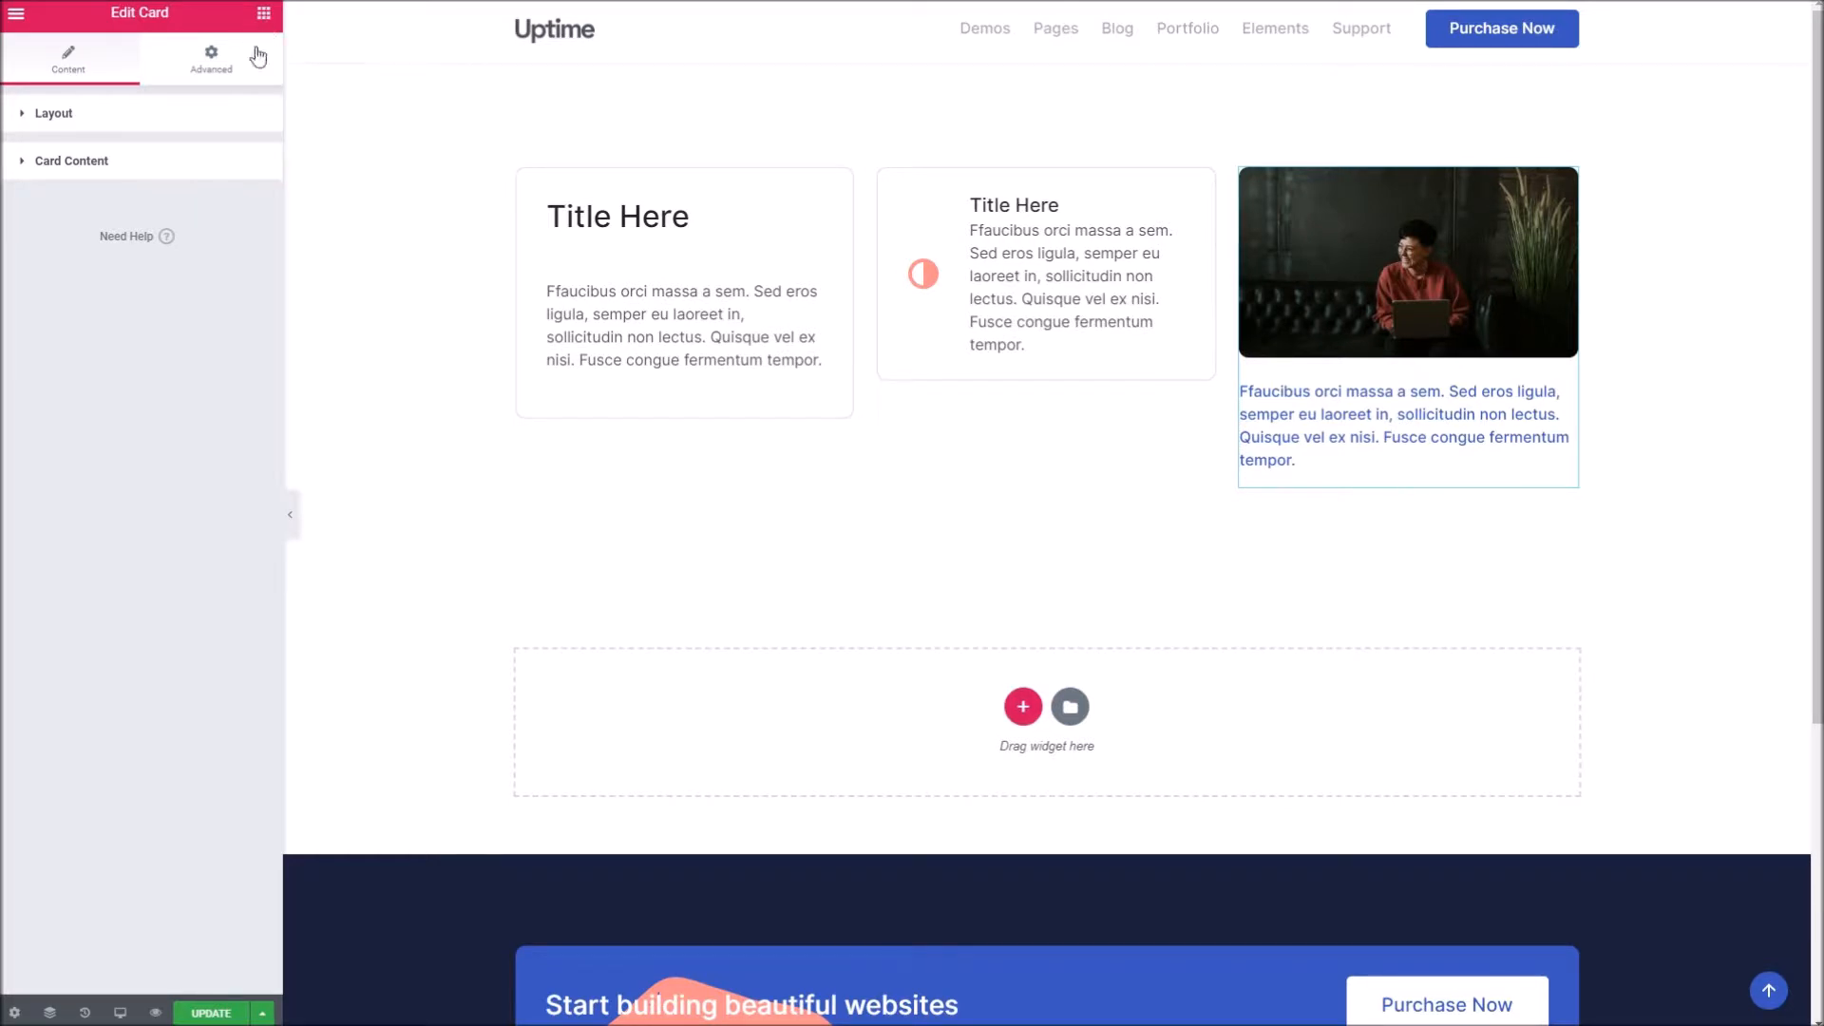
- Add a two-column section below the cards and narrow its first column to about one third of the width
{"action": "left_click", "coordinate": [263, 13]}
{"action": "scroll", "coordinate": [186, 436], "scroll_direction": "down", "scroll_amount": 15}
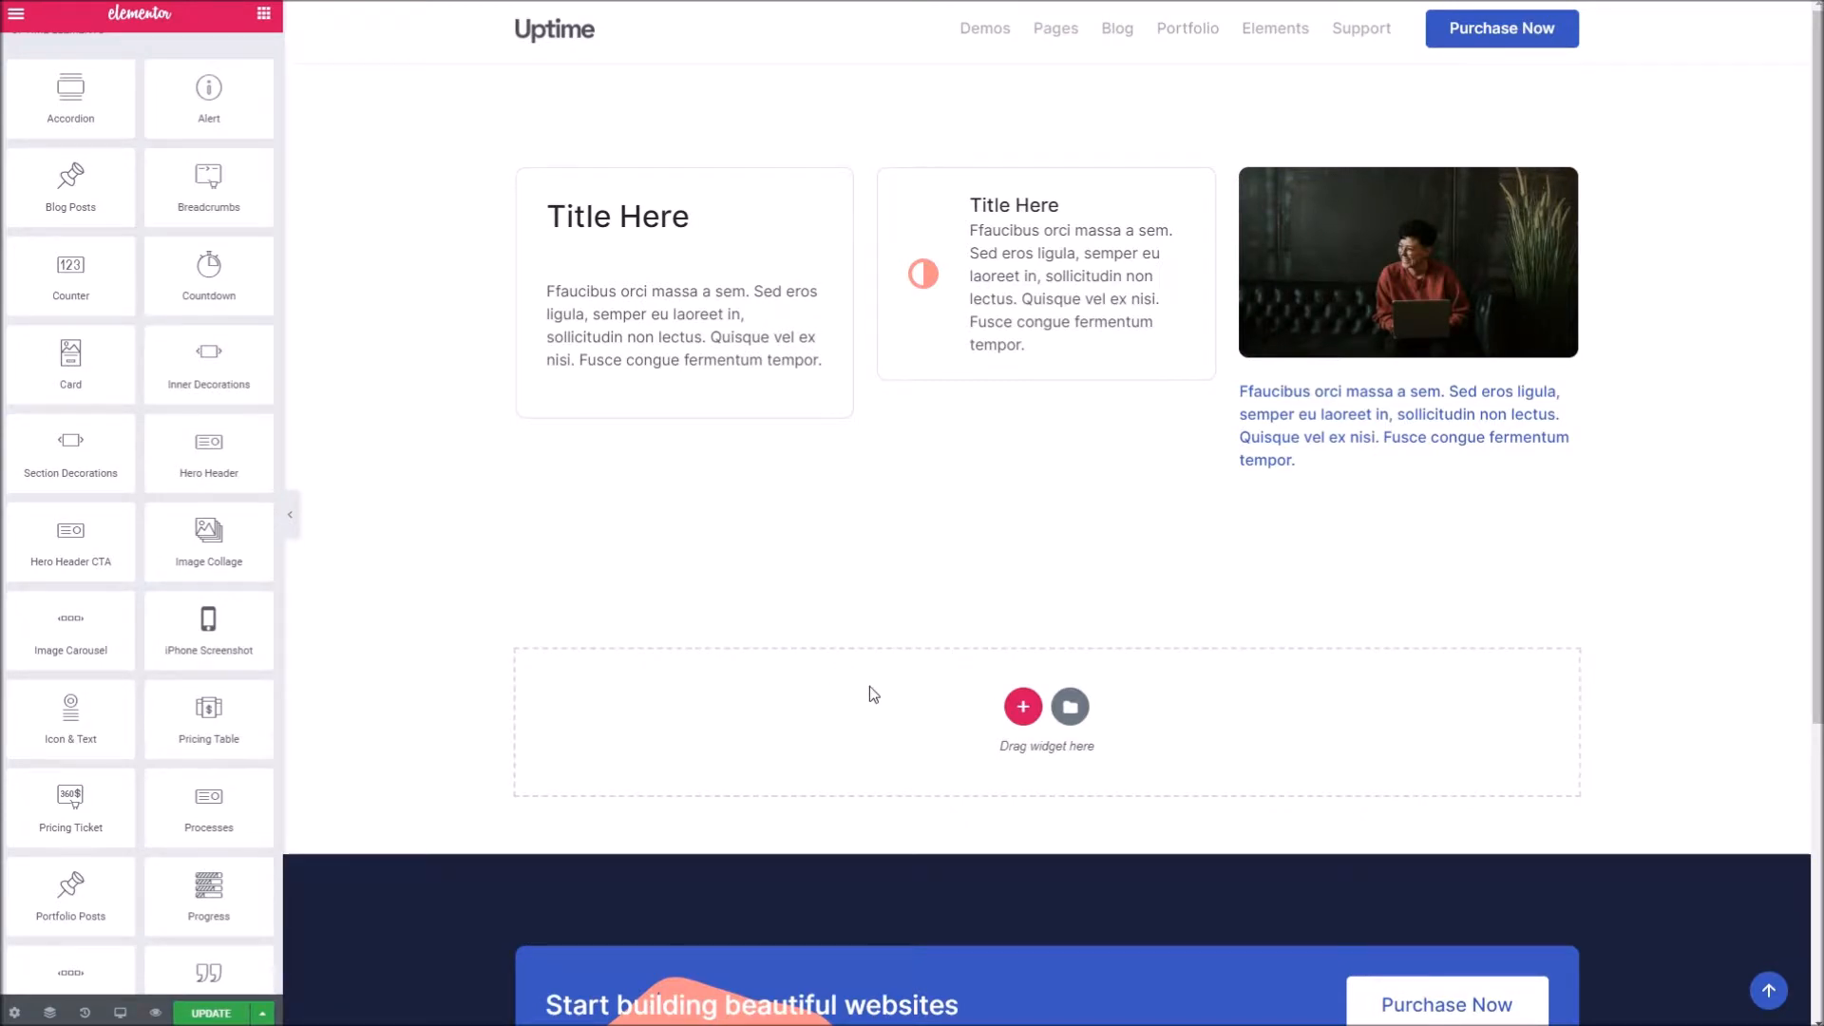
{"action": "scroll", "coordinate": [869, 665], "scroll_direction": "down", "scroll_amount": 2}
{"action": "left_click", "coordinate": [1022, 518]}
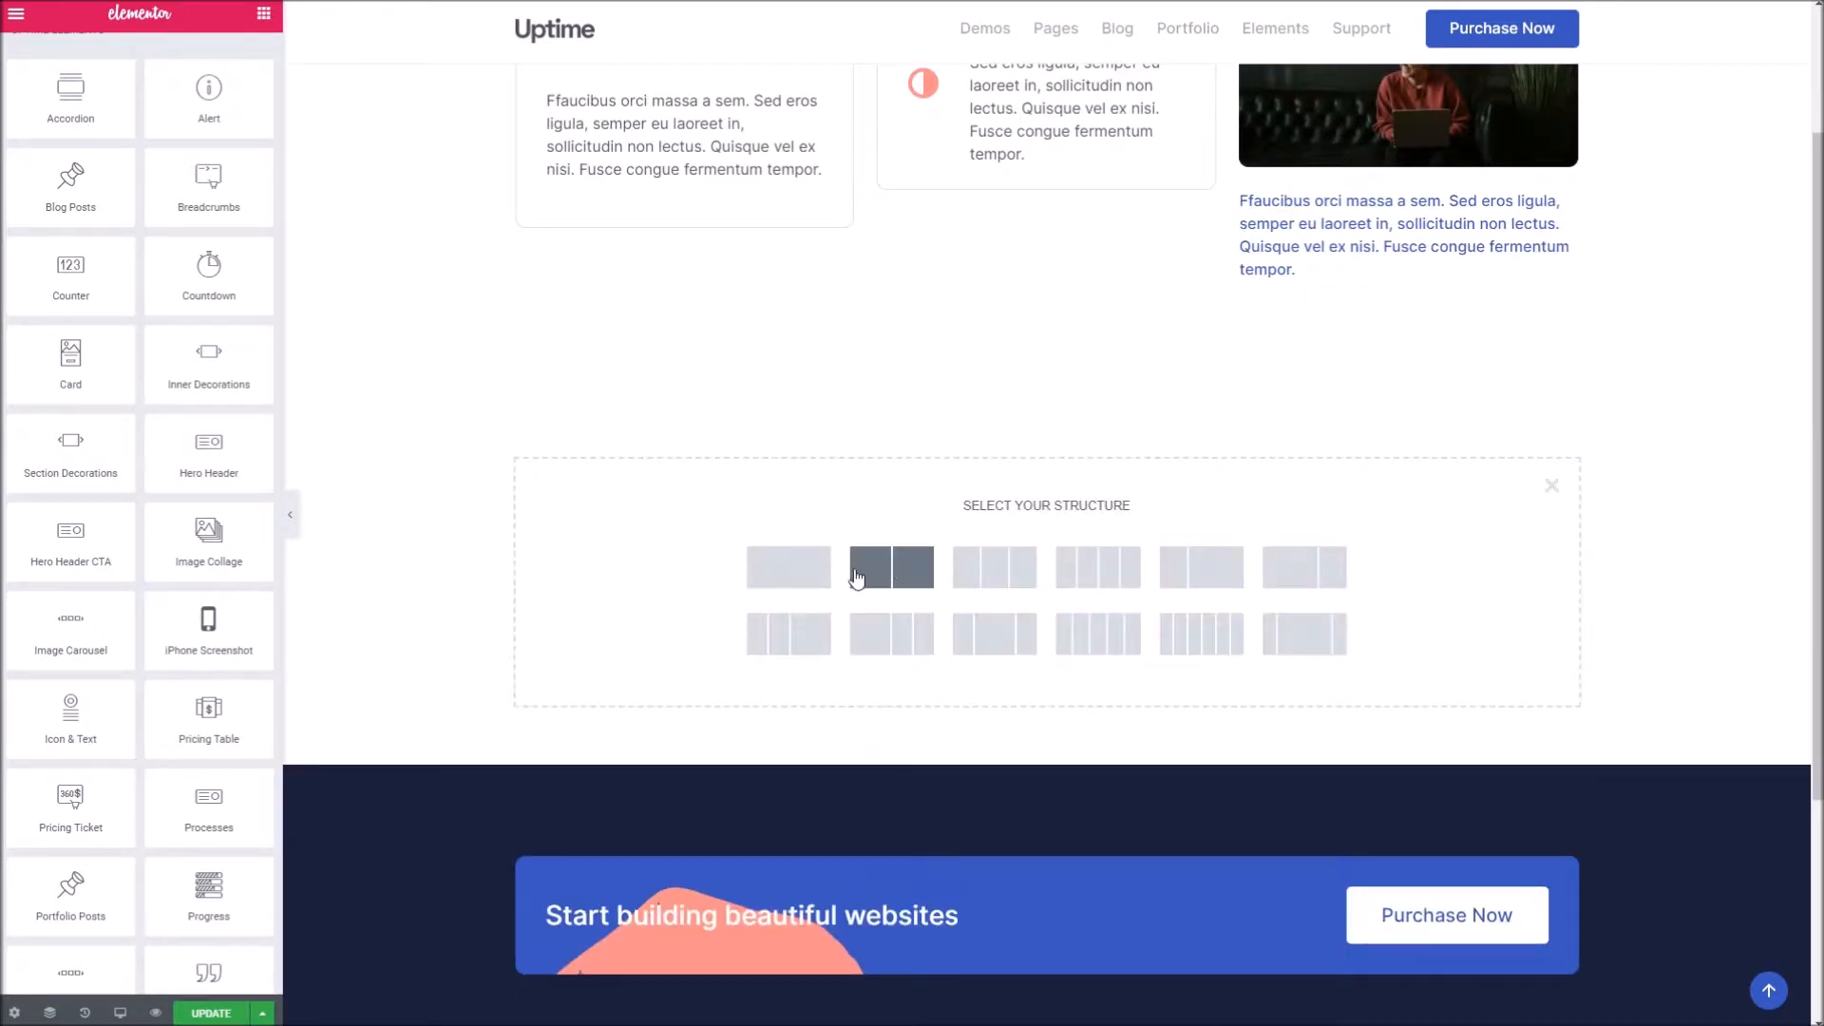
{"action": "left_click", "coordinate": [894, 573]}
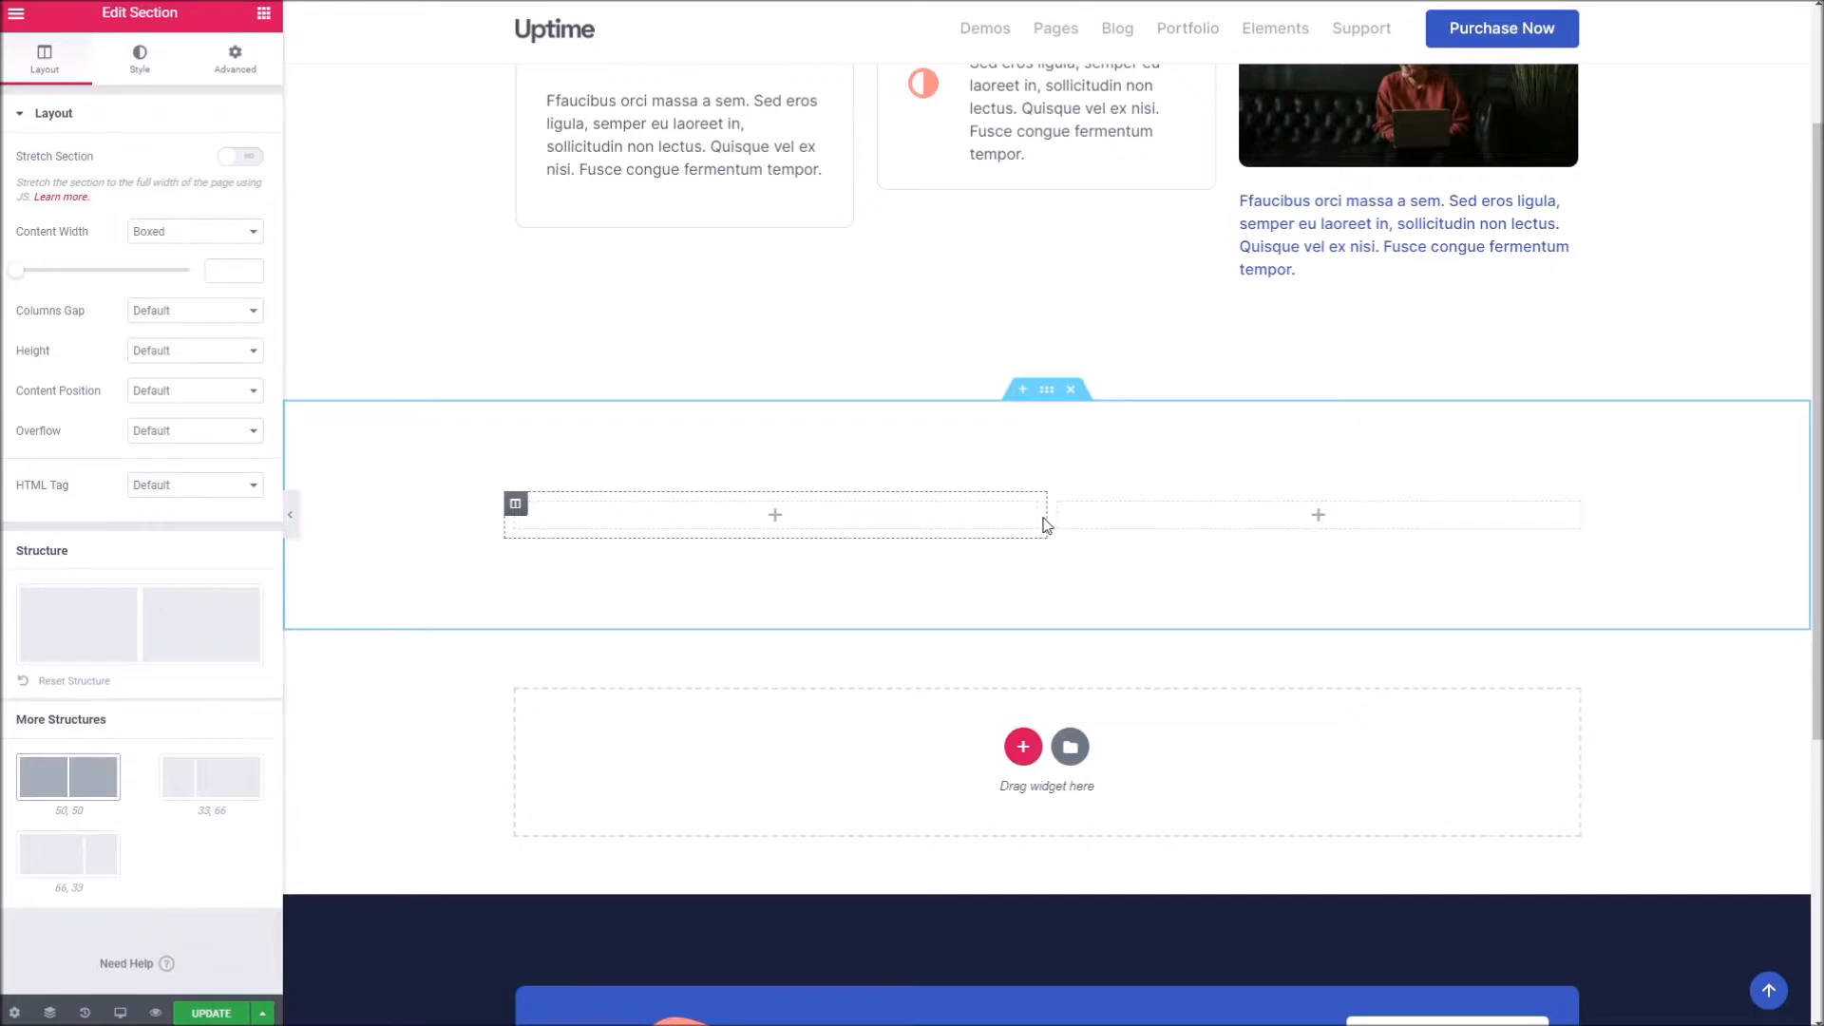
{"action": "left_click_drag", "start_coordinate": [1046, 520], "coordinate": [882, 522]}
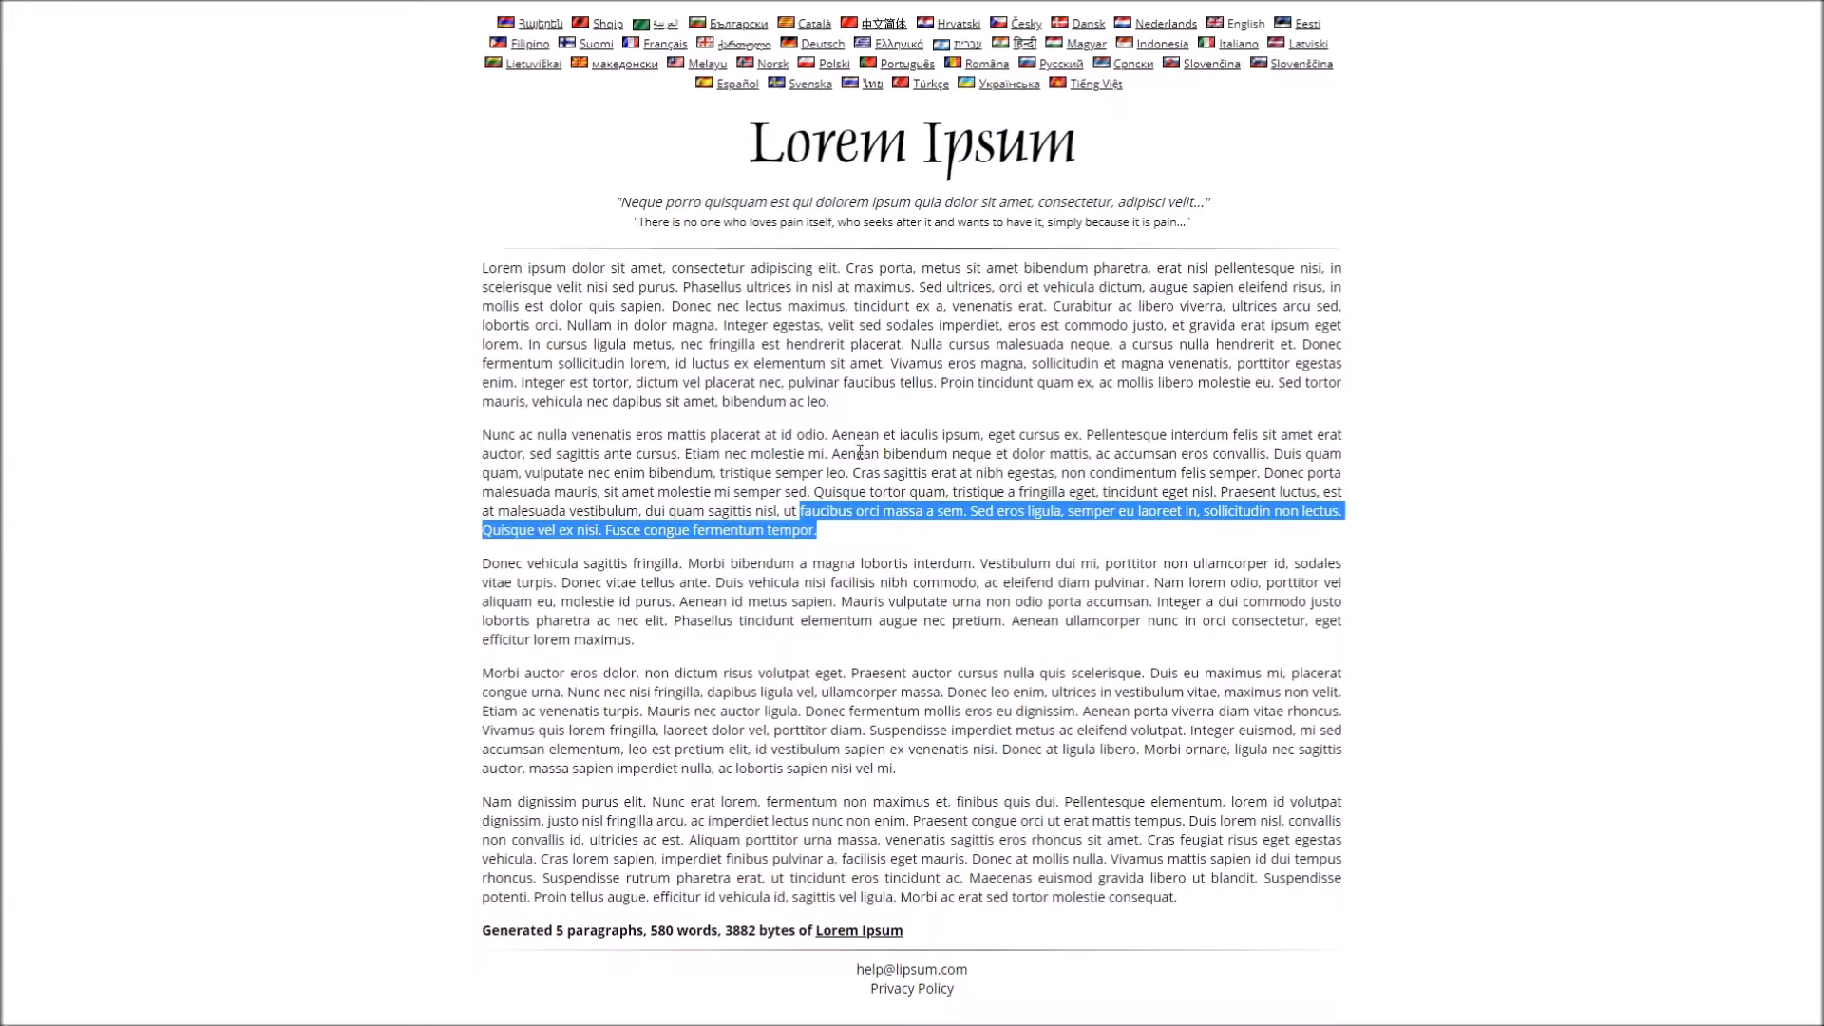
- Copy the first Lorem Ipsum paragraph from the generator page and use it as the text of a new Text Editor widget in the wide column
{"action": "left_click_drag", "start_coordinate": [842, 403], "coordinate": [489, 257]}
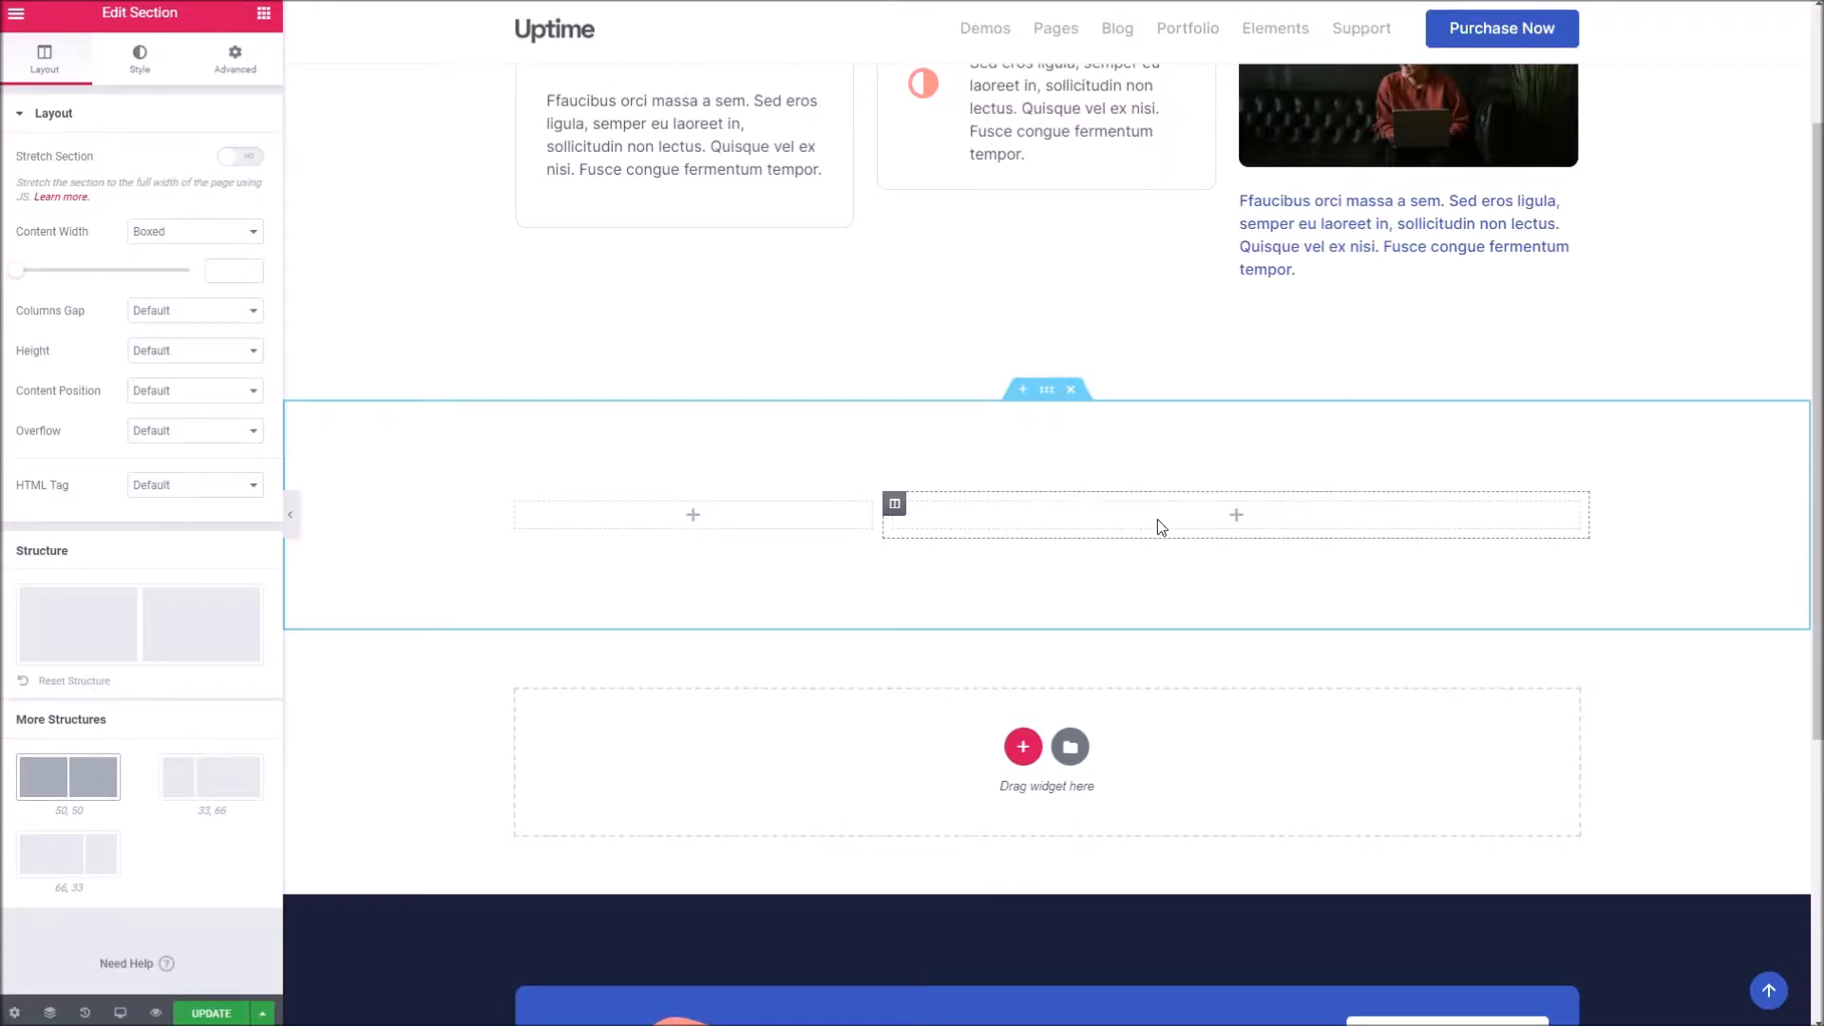
{"action": "left_click", "coordinate": [1161, 517]}
{"action": "left_click_drag", "start_coordinate": [209, 285], "coordinate": [1140, 513]}
{"action": "key", "text": "ctrl+a"}
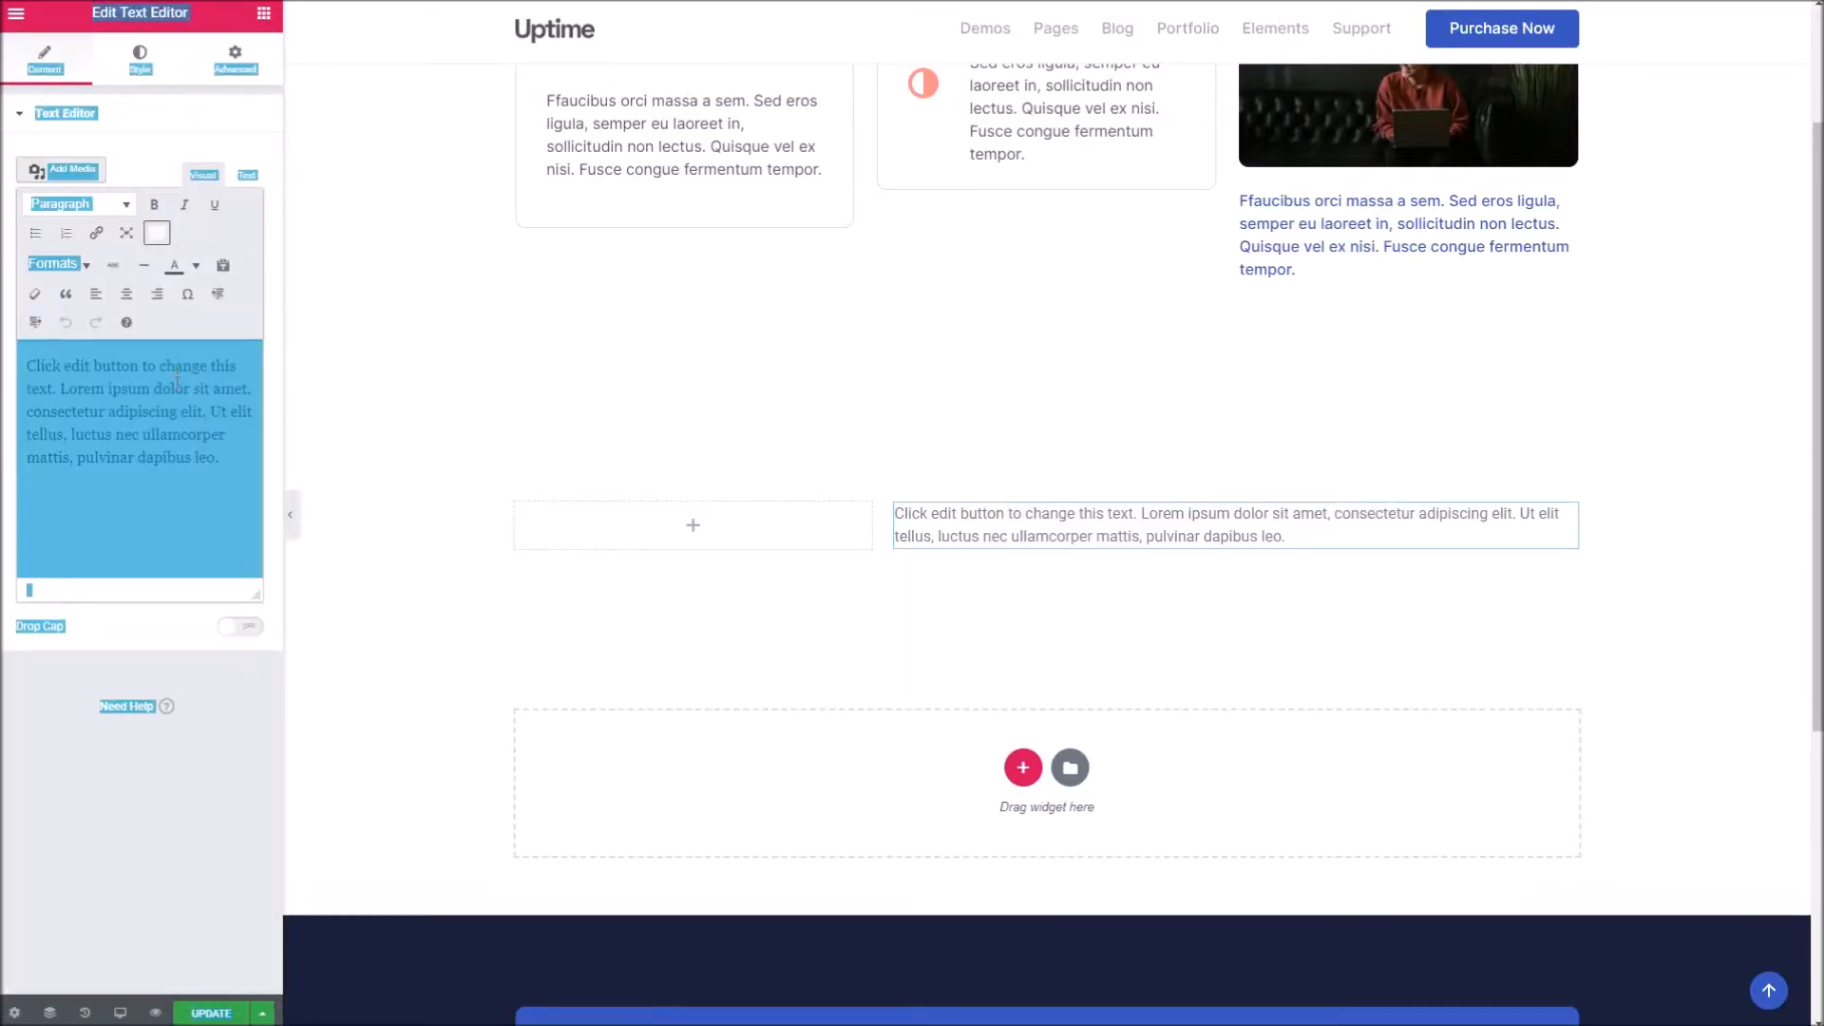
{"action": "key", "text": "ctrl+v"}
- Add an Image widget to the narrow column and insert the red Tribe picture, portfolio-item-4-1.jpg, from the media library
{"action": "left_click", "coordinate": [654, 534]}
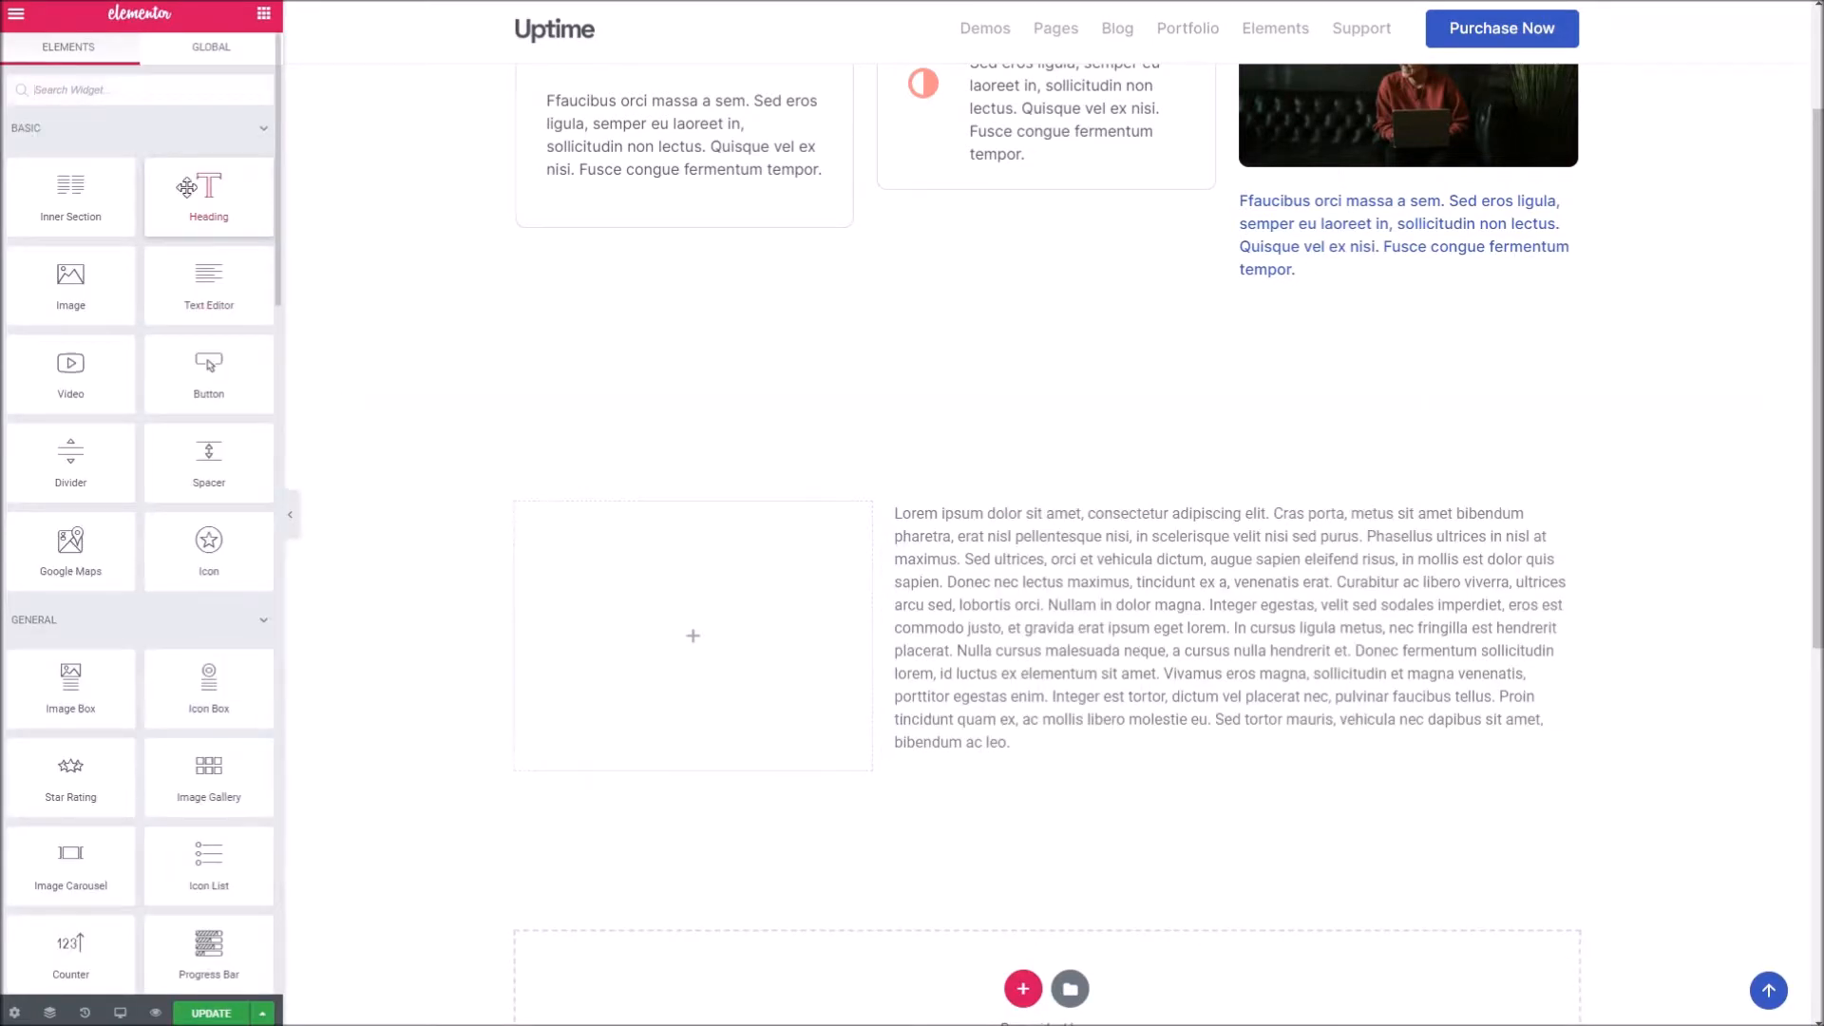
{"action": "left_click_drag", "start_coordinate": [93, 334], "coordinate": [665, 635]}
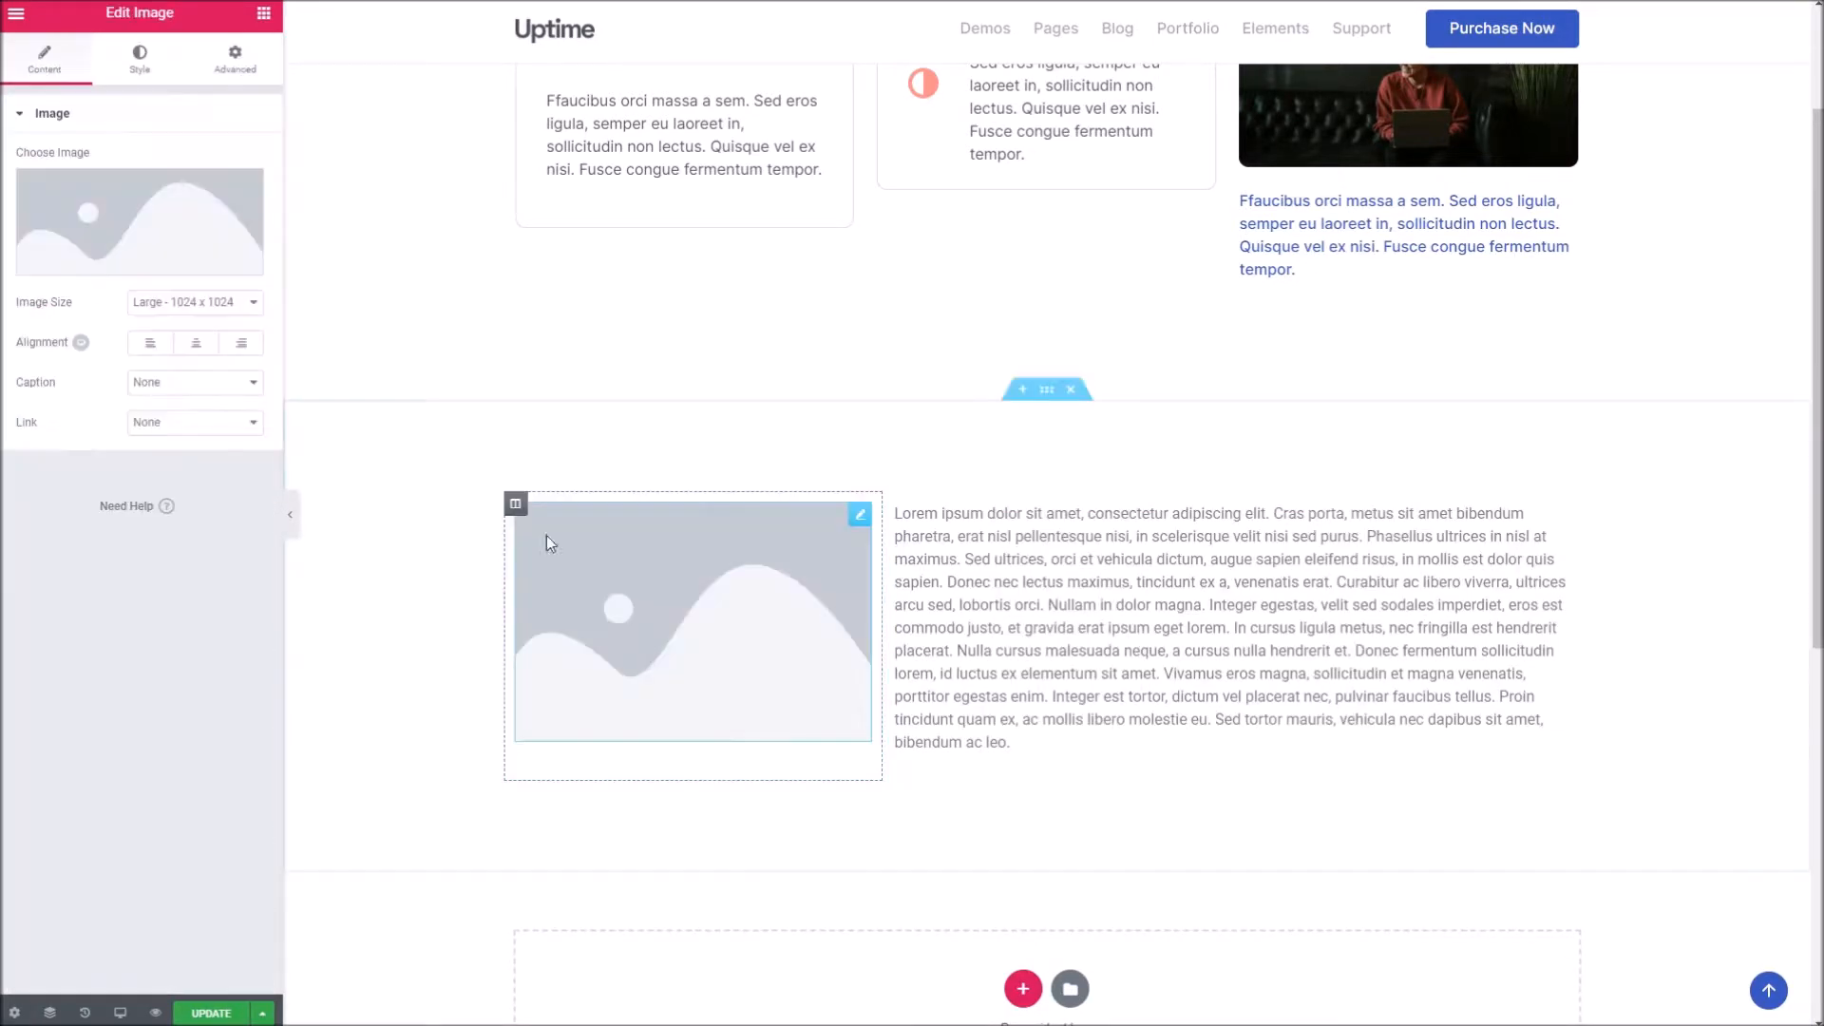
{"action": "left_click", "coordinate": [163, 246]}
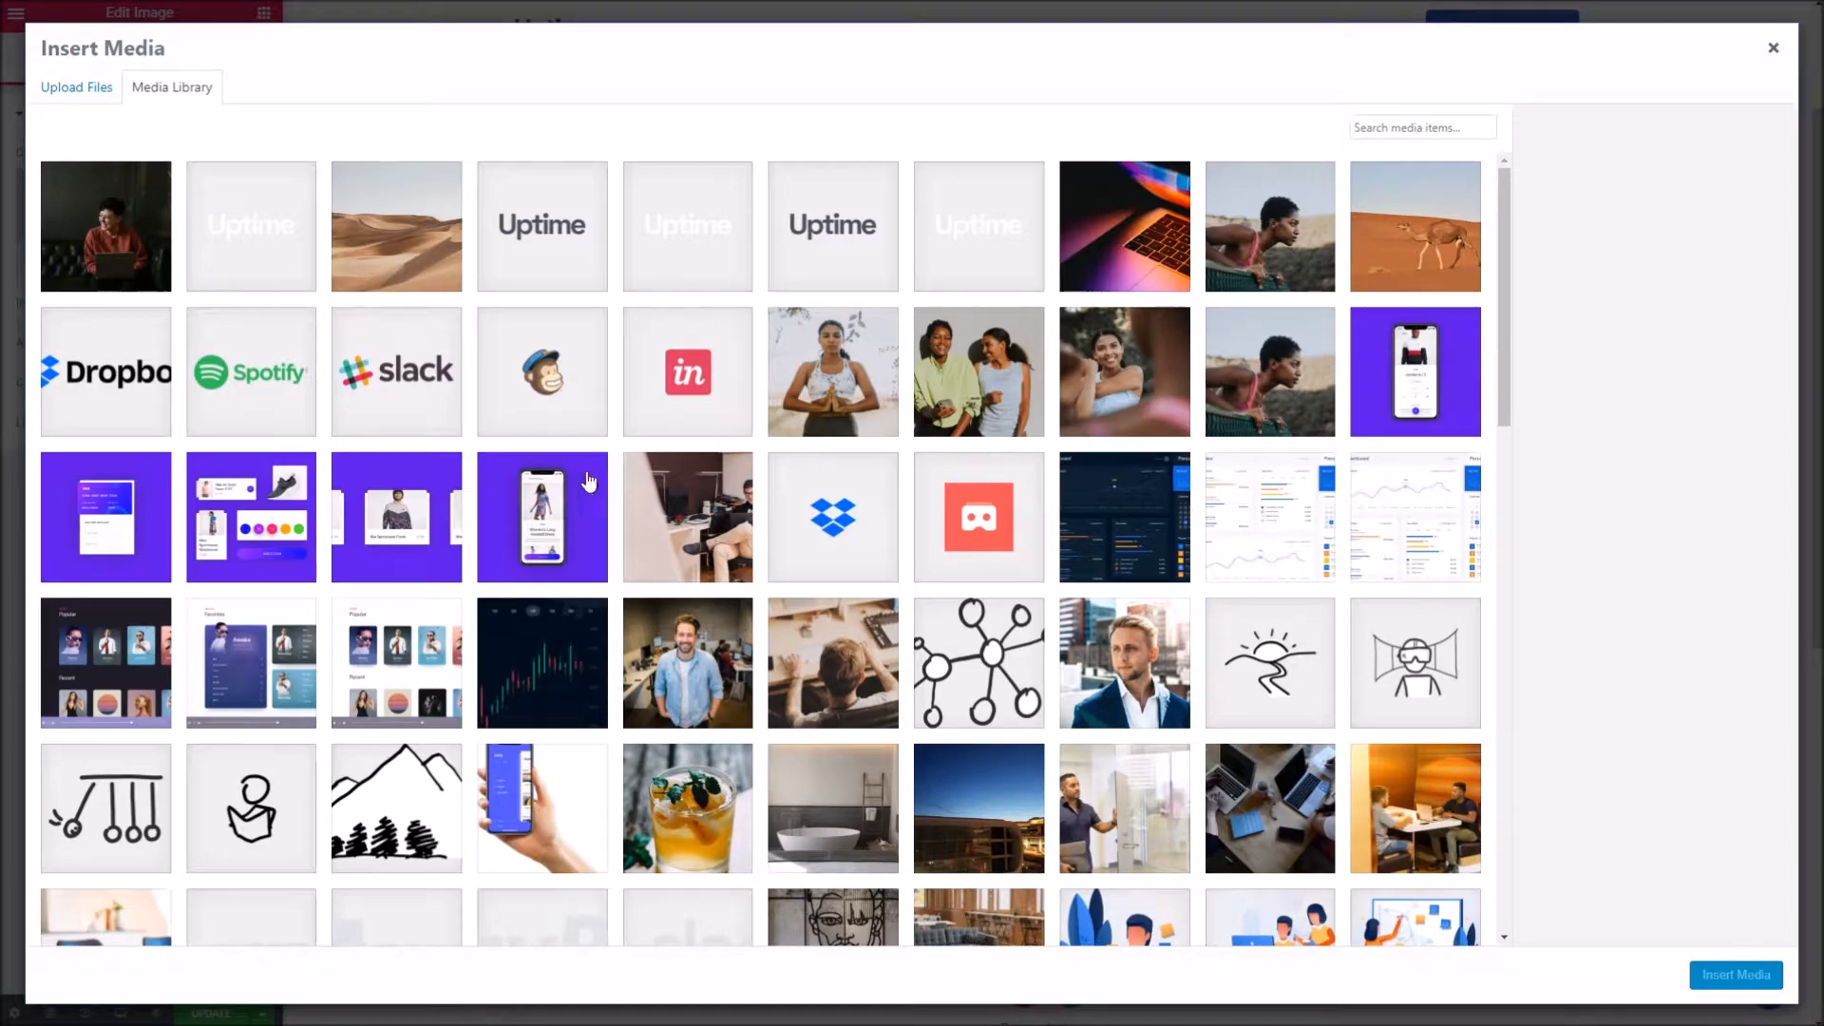
{"action": "scroll", "coordinate": [601, 510], "scroll_direction": "down", "scroll_amount": 10}
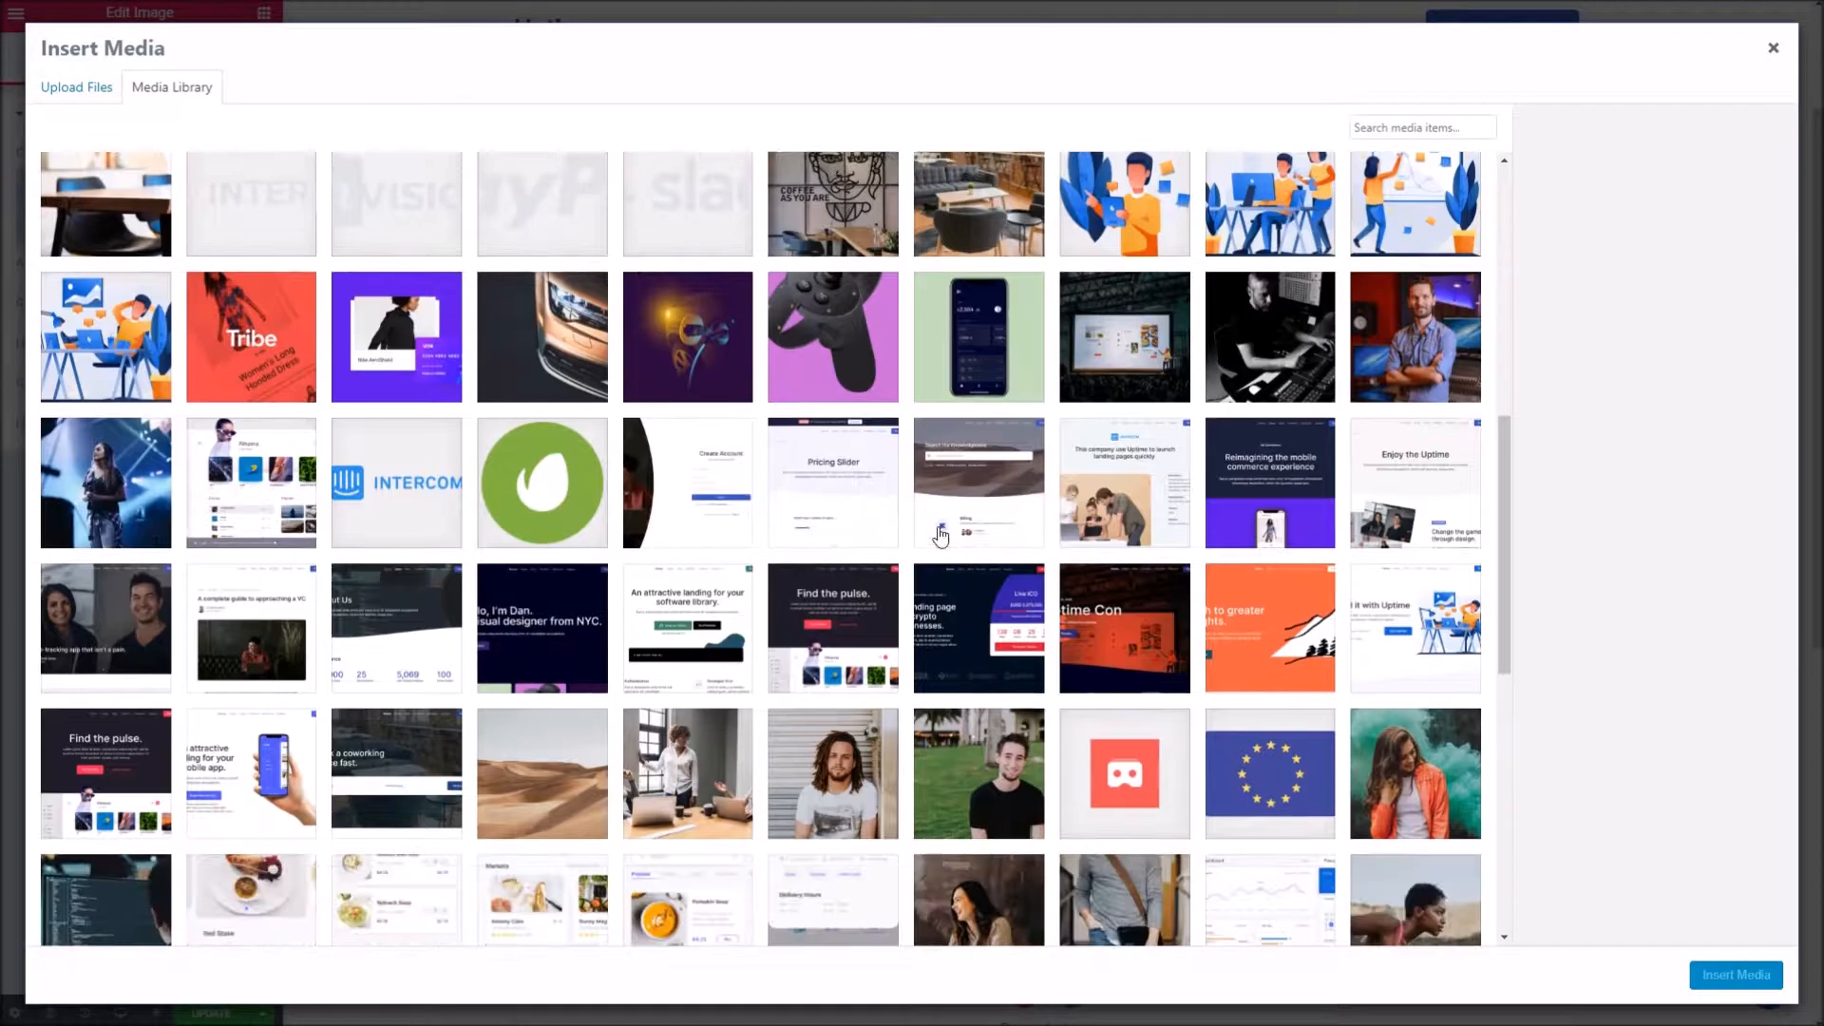
{"action": "scroll", "coordinate": [745, 501], "scroll_direction": "down", "scroll_amount": 5}
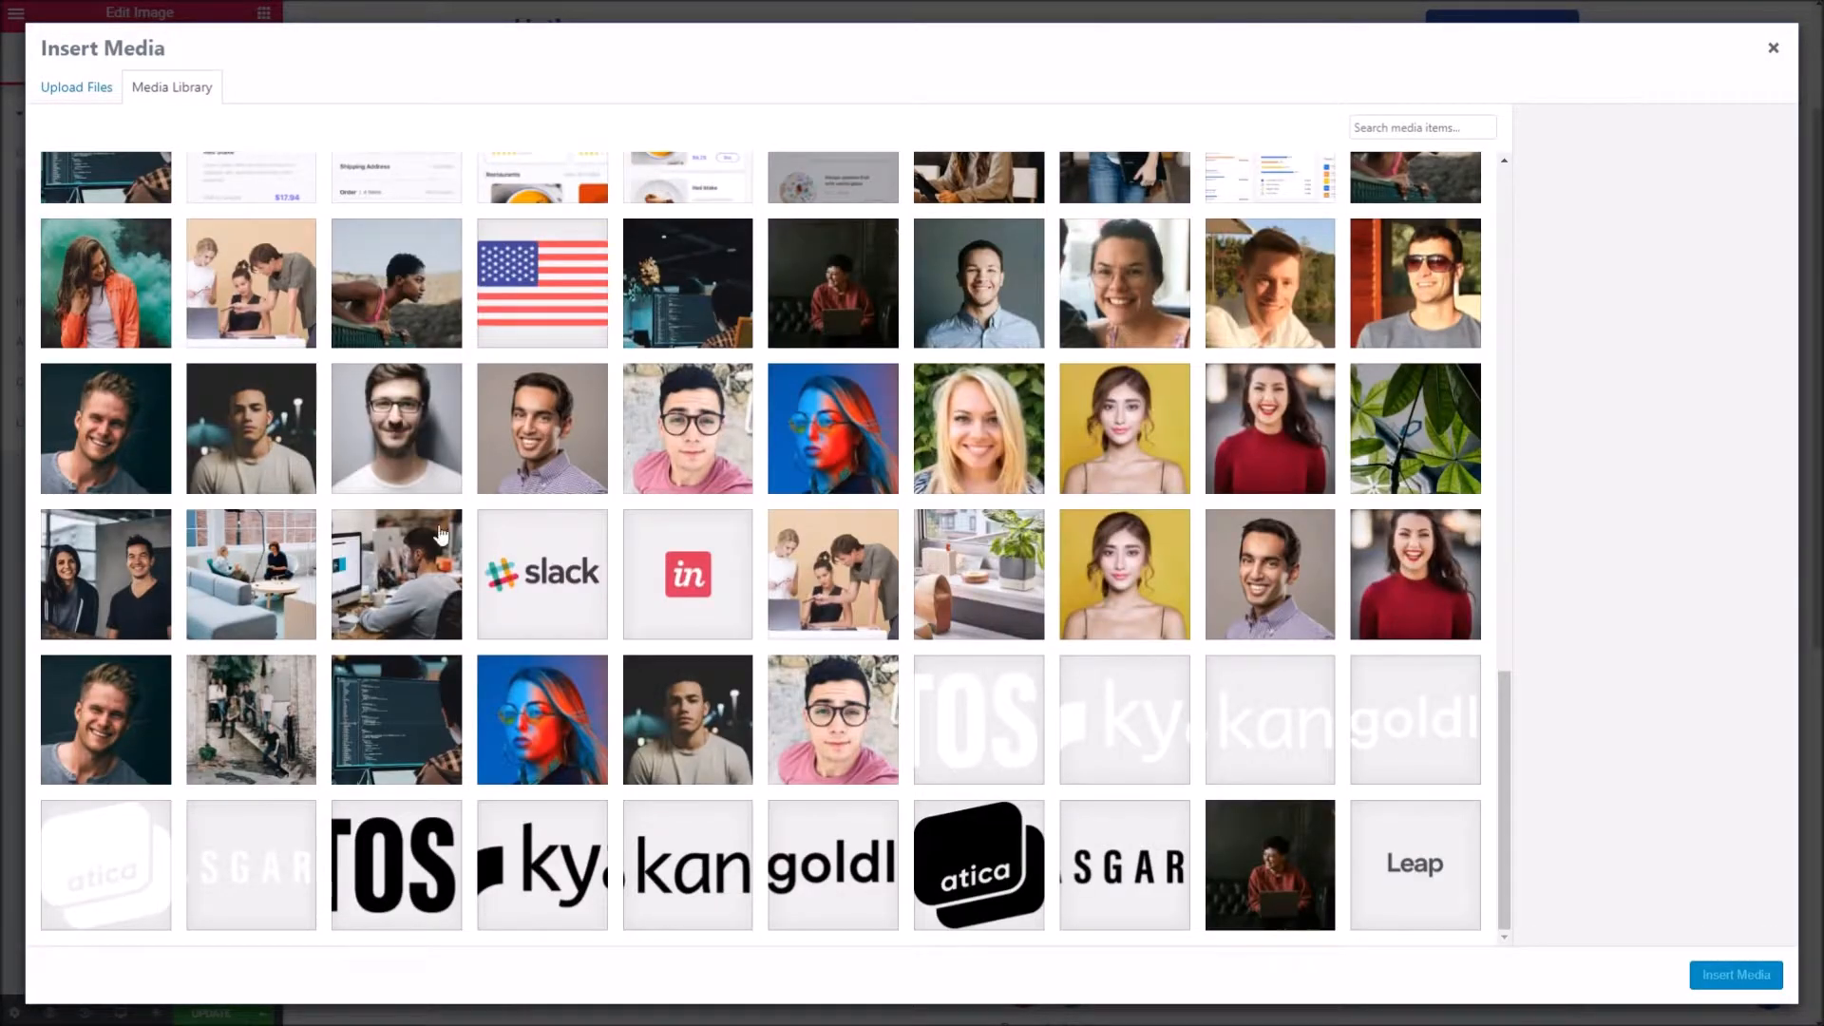
{"action": "scroll", "coordinate": [674, 608], "scroll_direction": "up", "scroll_amount": 7}
{"action": "left_click", "coordinate": [255, 335]}
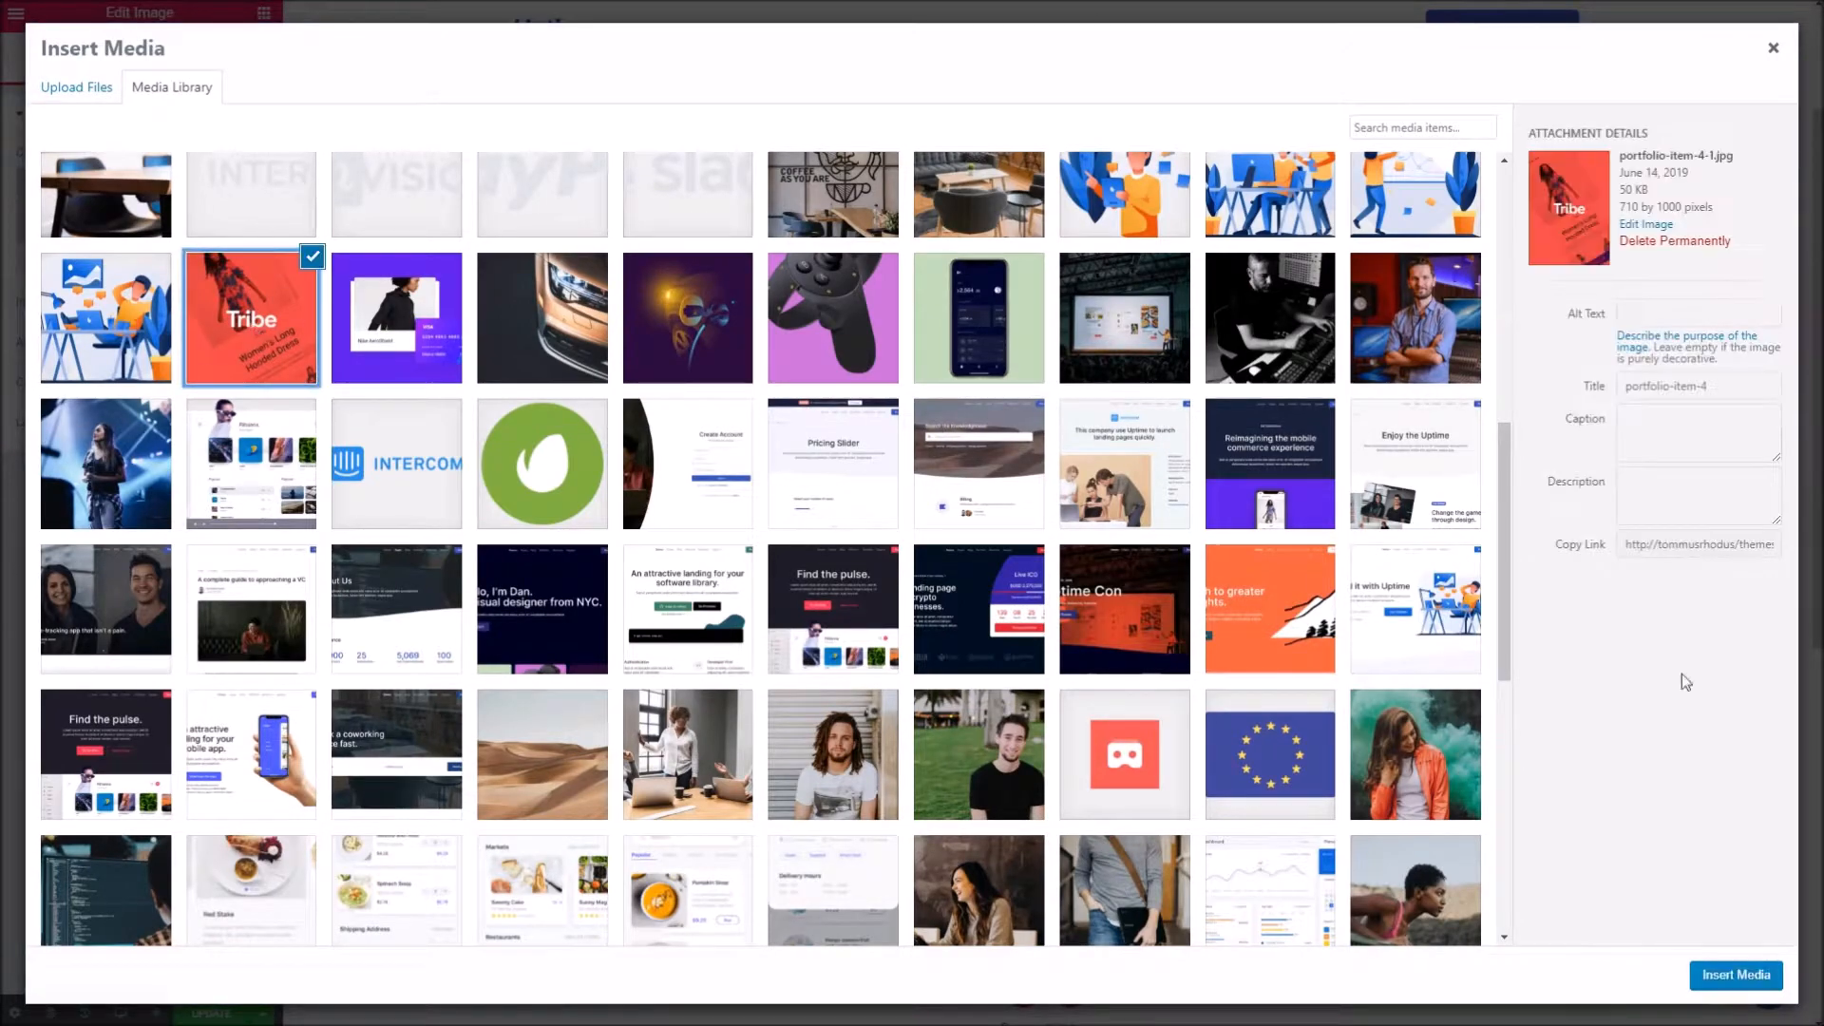
{"action": "left_click", "coordinate": [1716, 971]}
{"action": "scroll", "coordinate": [799, 541], "scroll_direction": "down", "scroll_amount": 2}
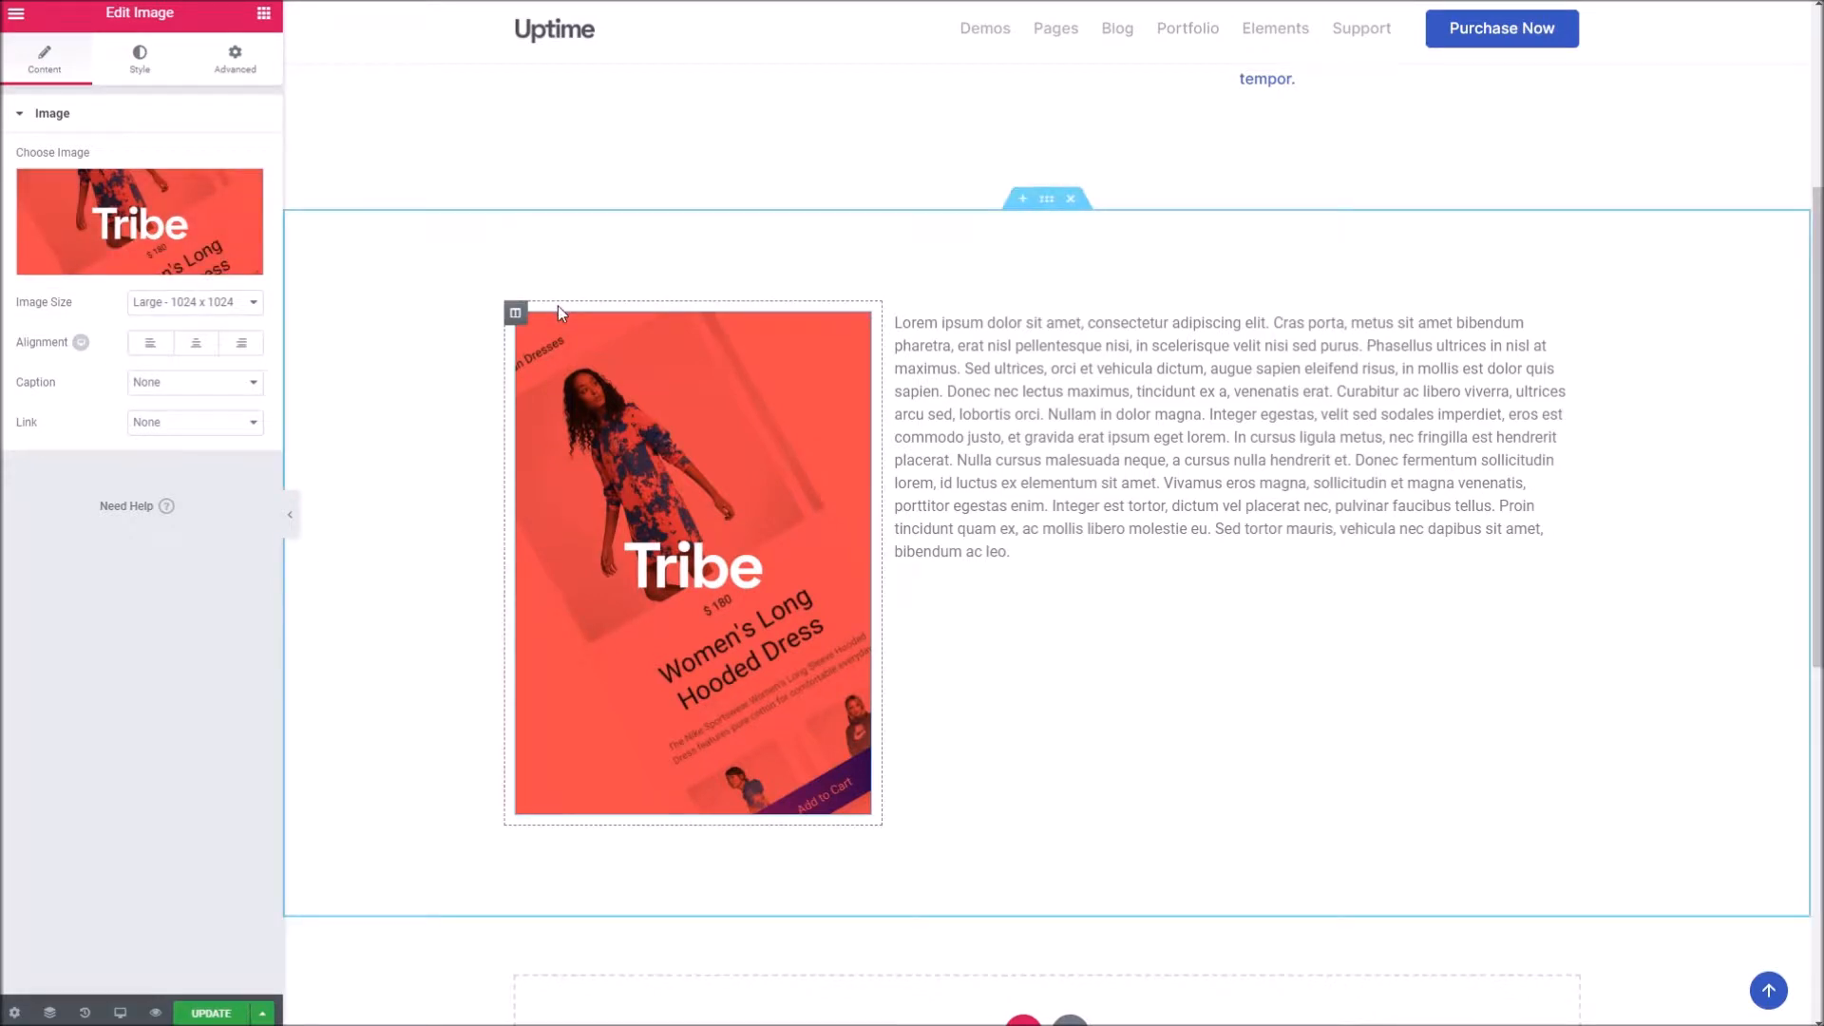
- Place an Inner Decorations widget directly below the Tribe image in the narrow column
{"action": "left_click", "coordinate": [264, 13]}
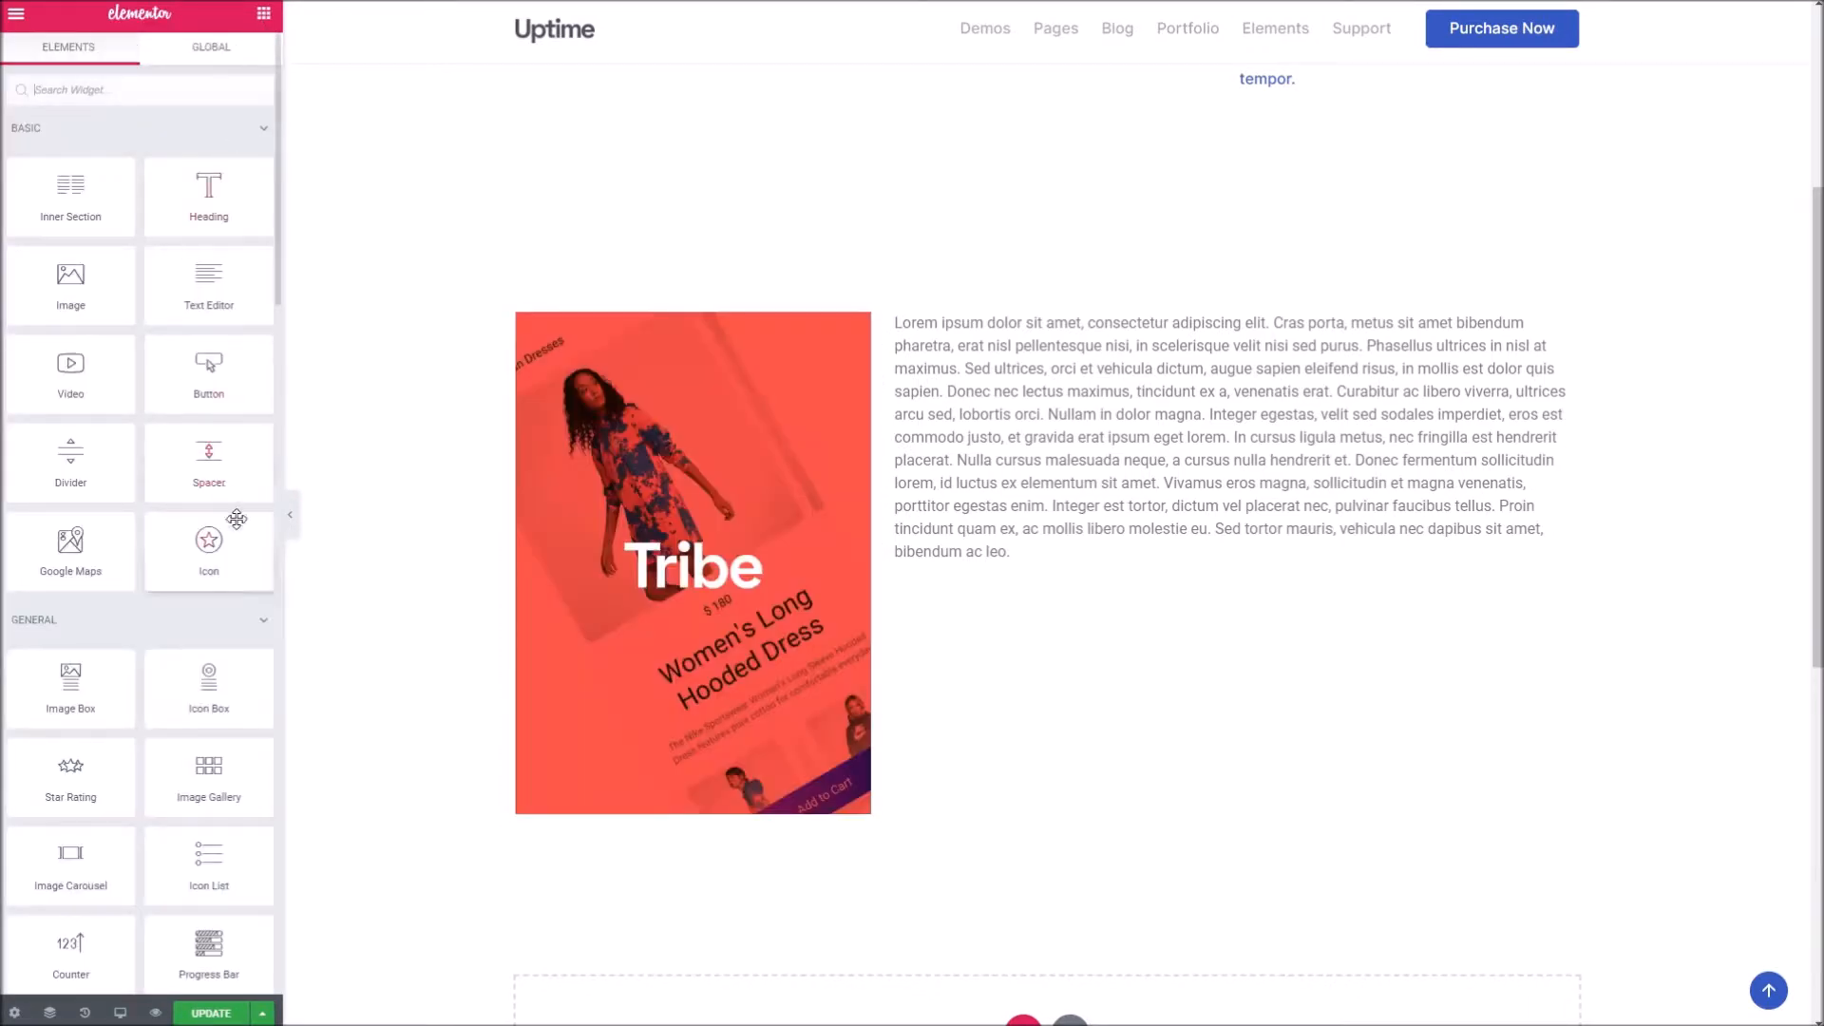
{"action": "scroll", "coordinate": [237, 519], "scroll_direction": "down", "scroll_amount": 12}
{"action": "scroll", "coordinate": [206, 503], "scroll_direction": "down", "scroll_amount": 5}
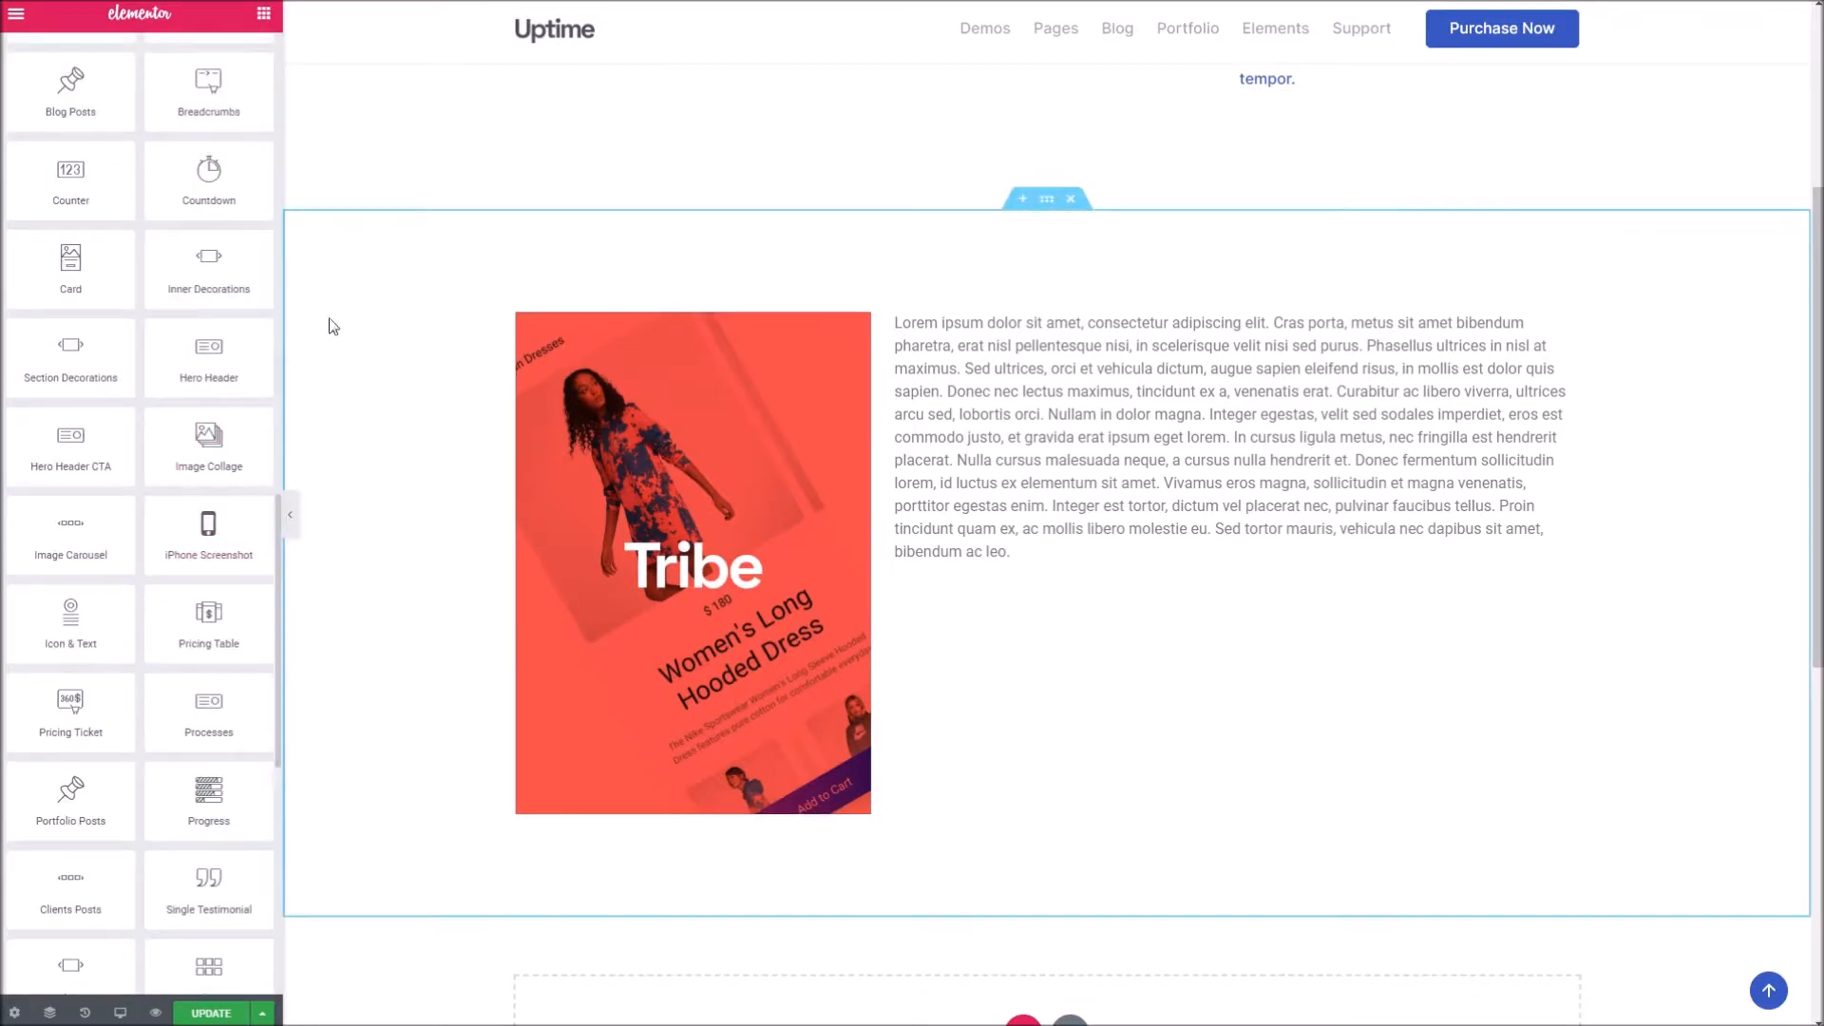
{"action": "left_click_drag", "start_coordinate": [229, 267], "coordinate": [655, 752]}
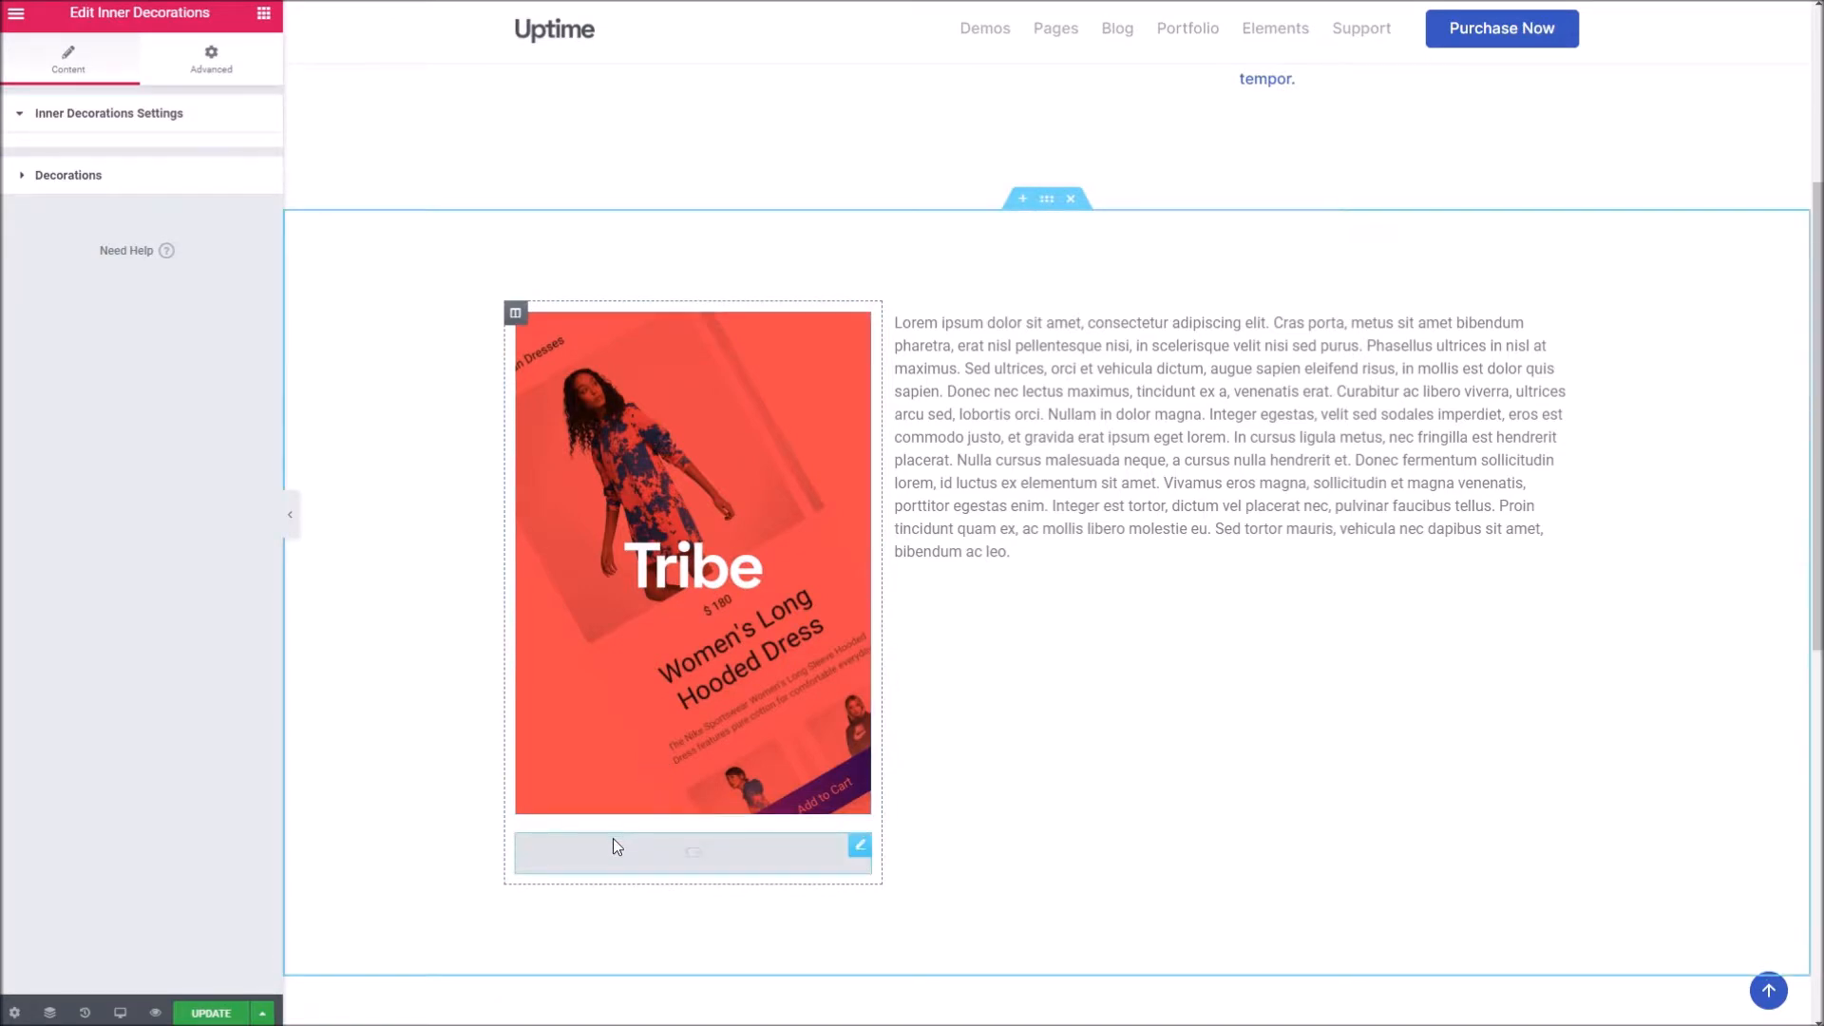
- Add a decoration item to the Inner Decorations widget and set it to Blob, Positon Bottom Right
{"action": "left_click", "coordinate": [103, 175]}
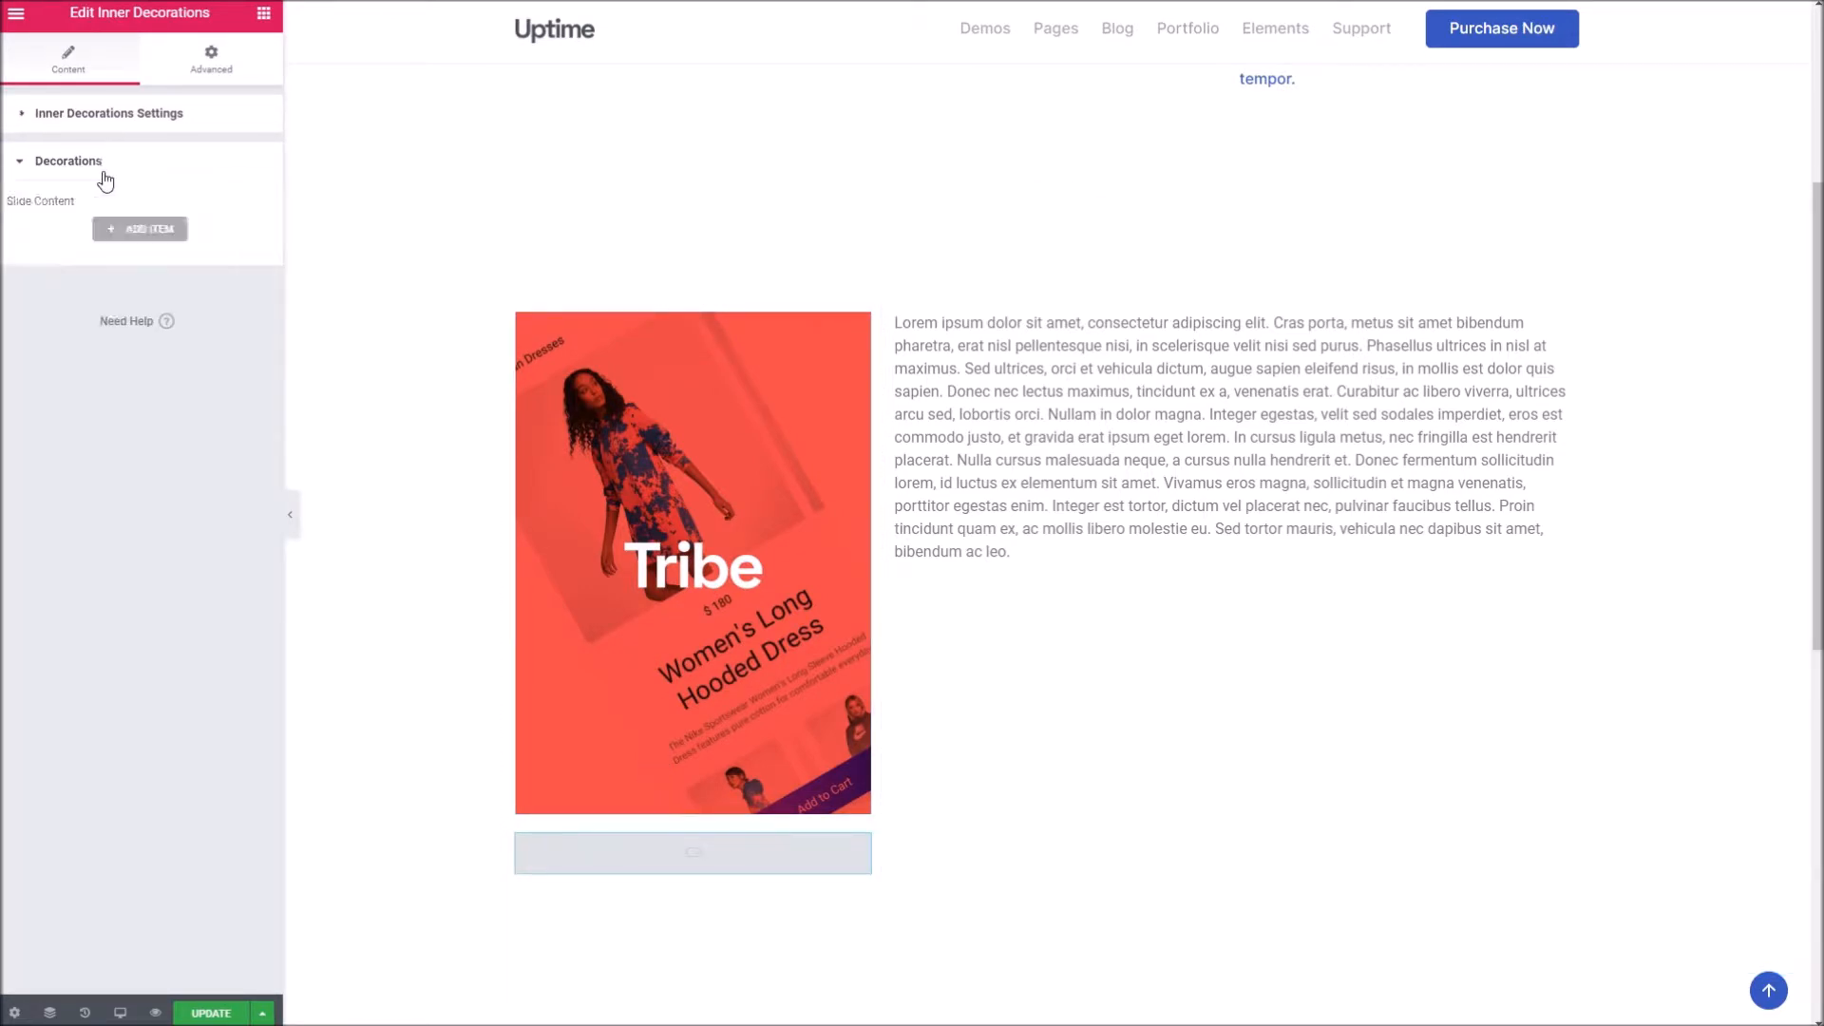
{"action": "left_click", "coordinate": [143, 232]}
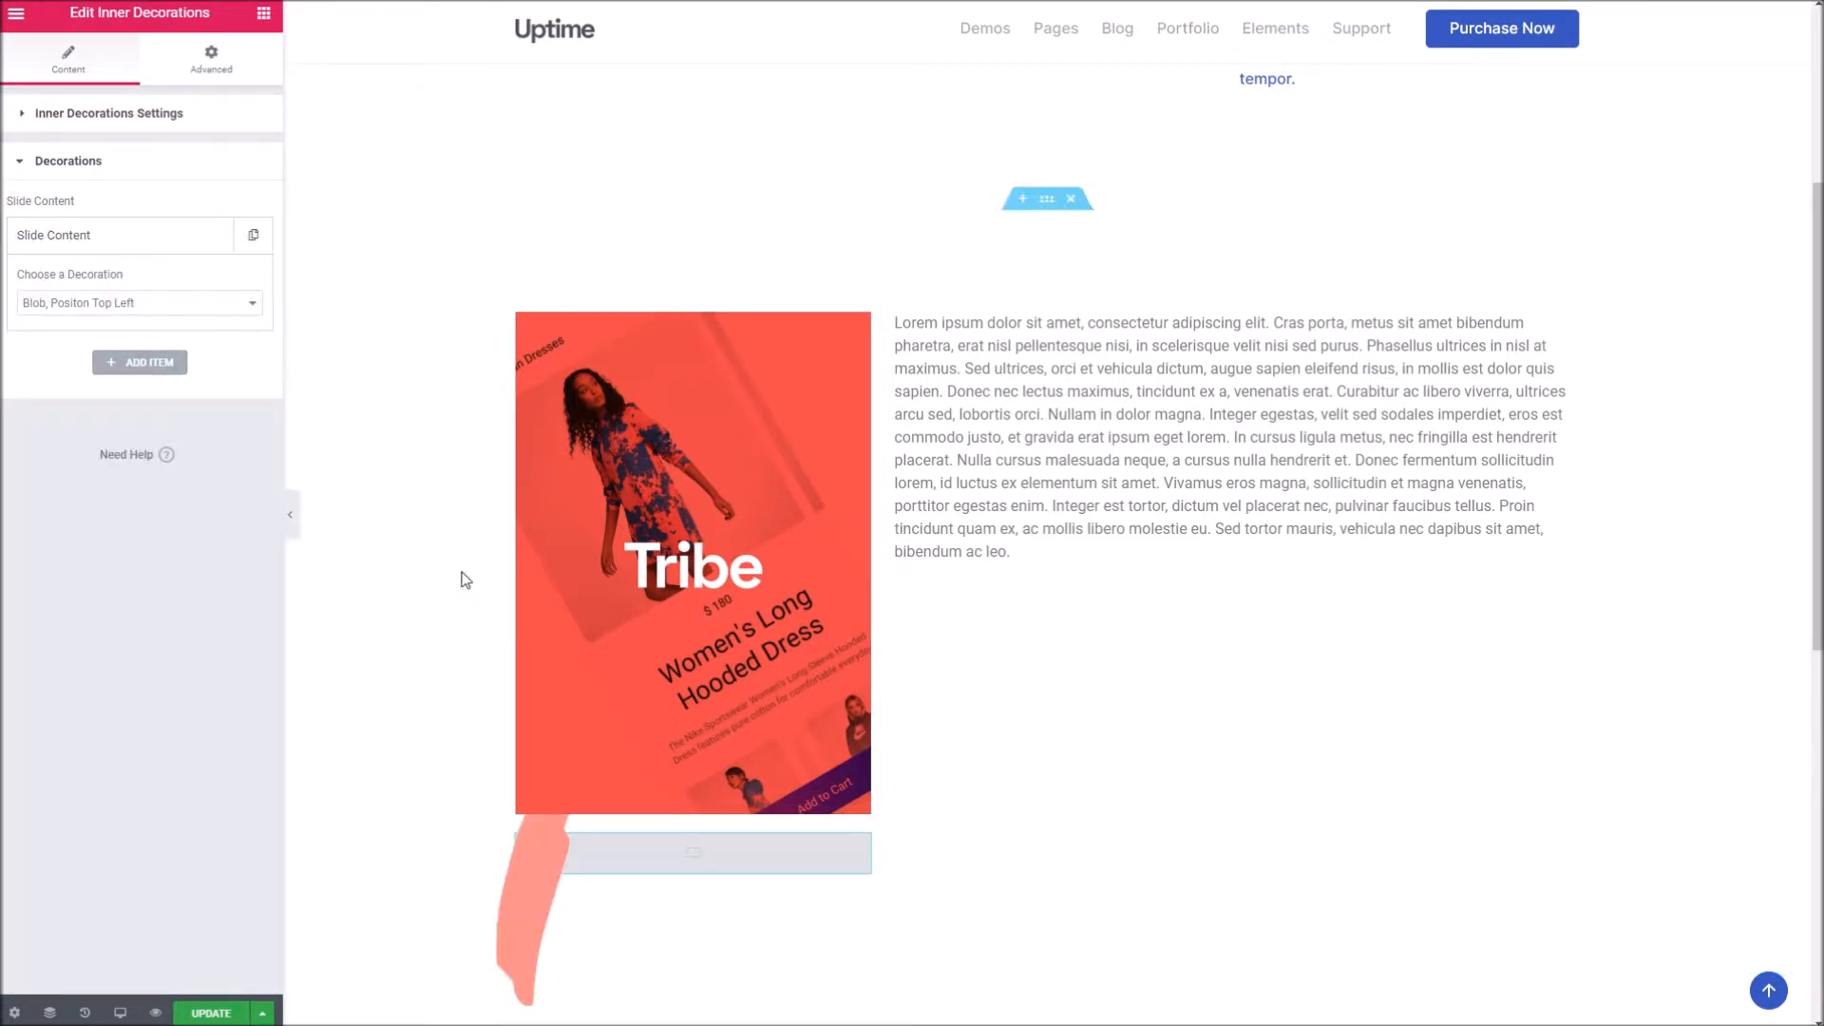
{"action": "left_click", "coordinate": [162, 304]}
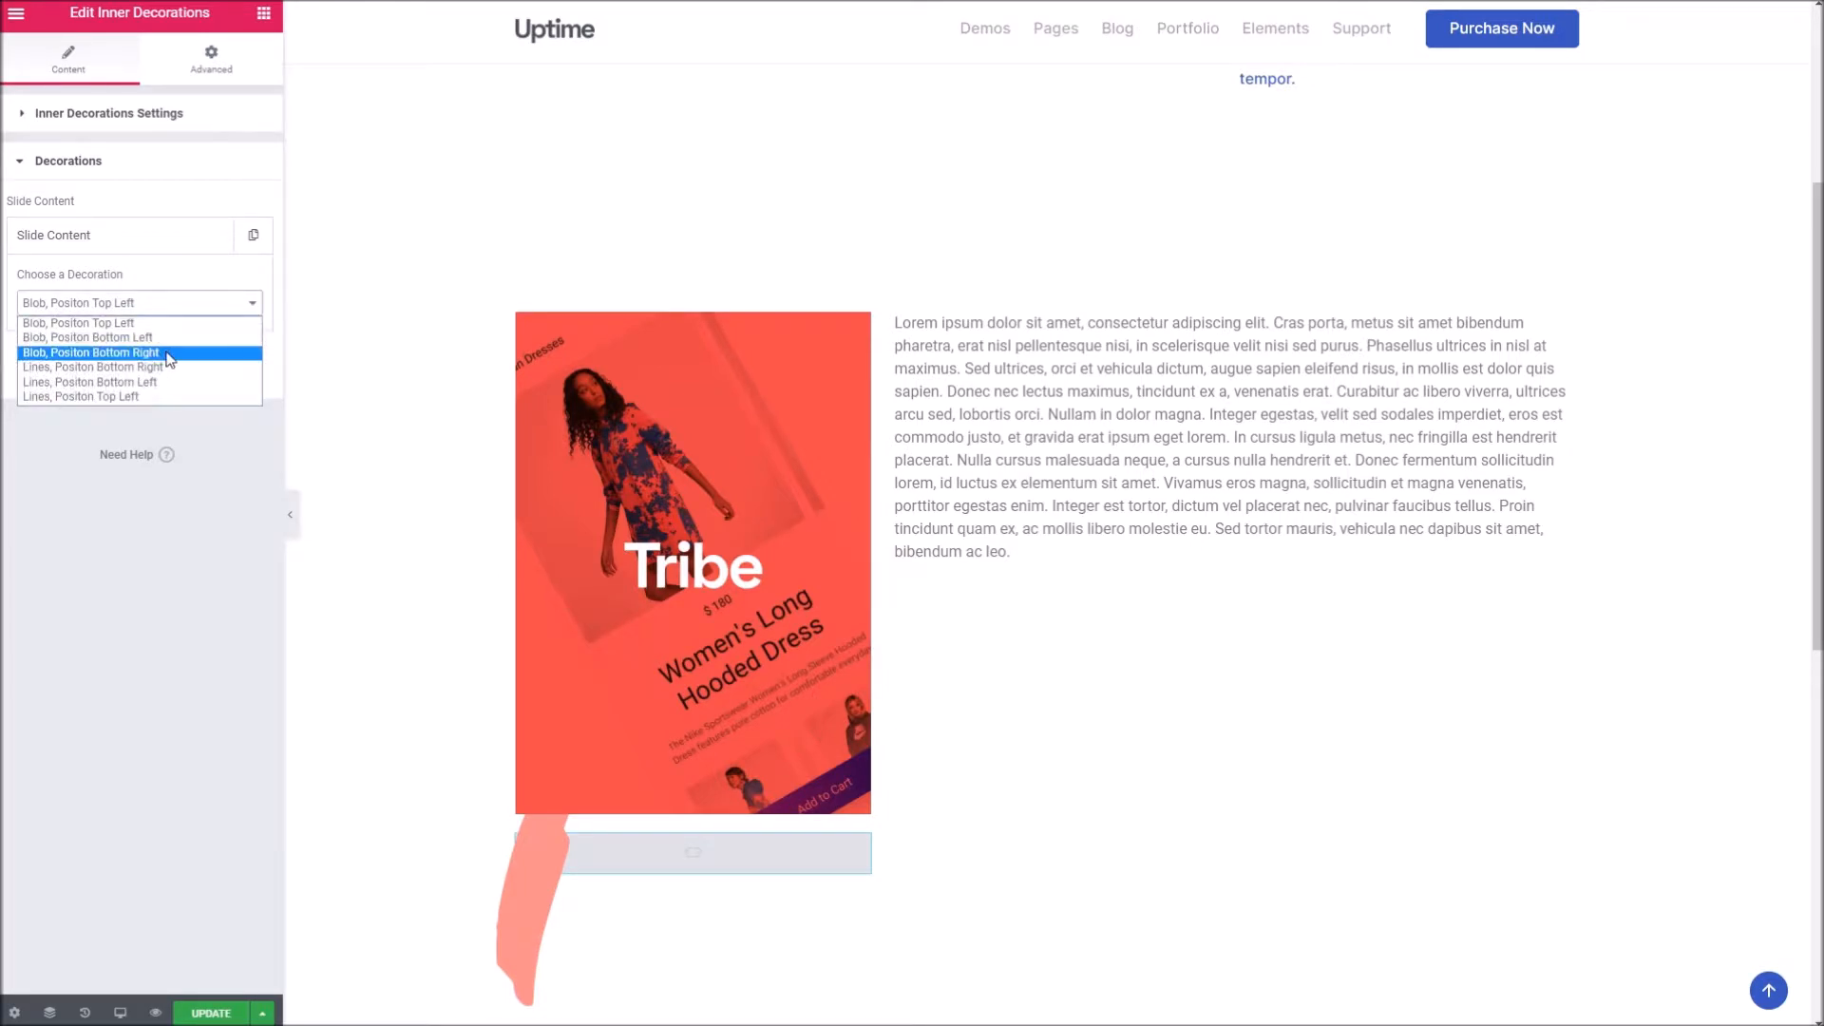
{"action": "left_click", "coordinate": [162, 329]}
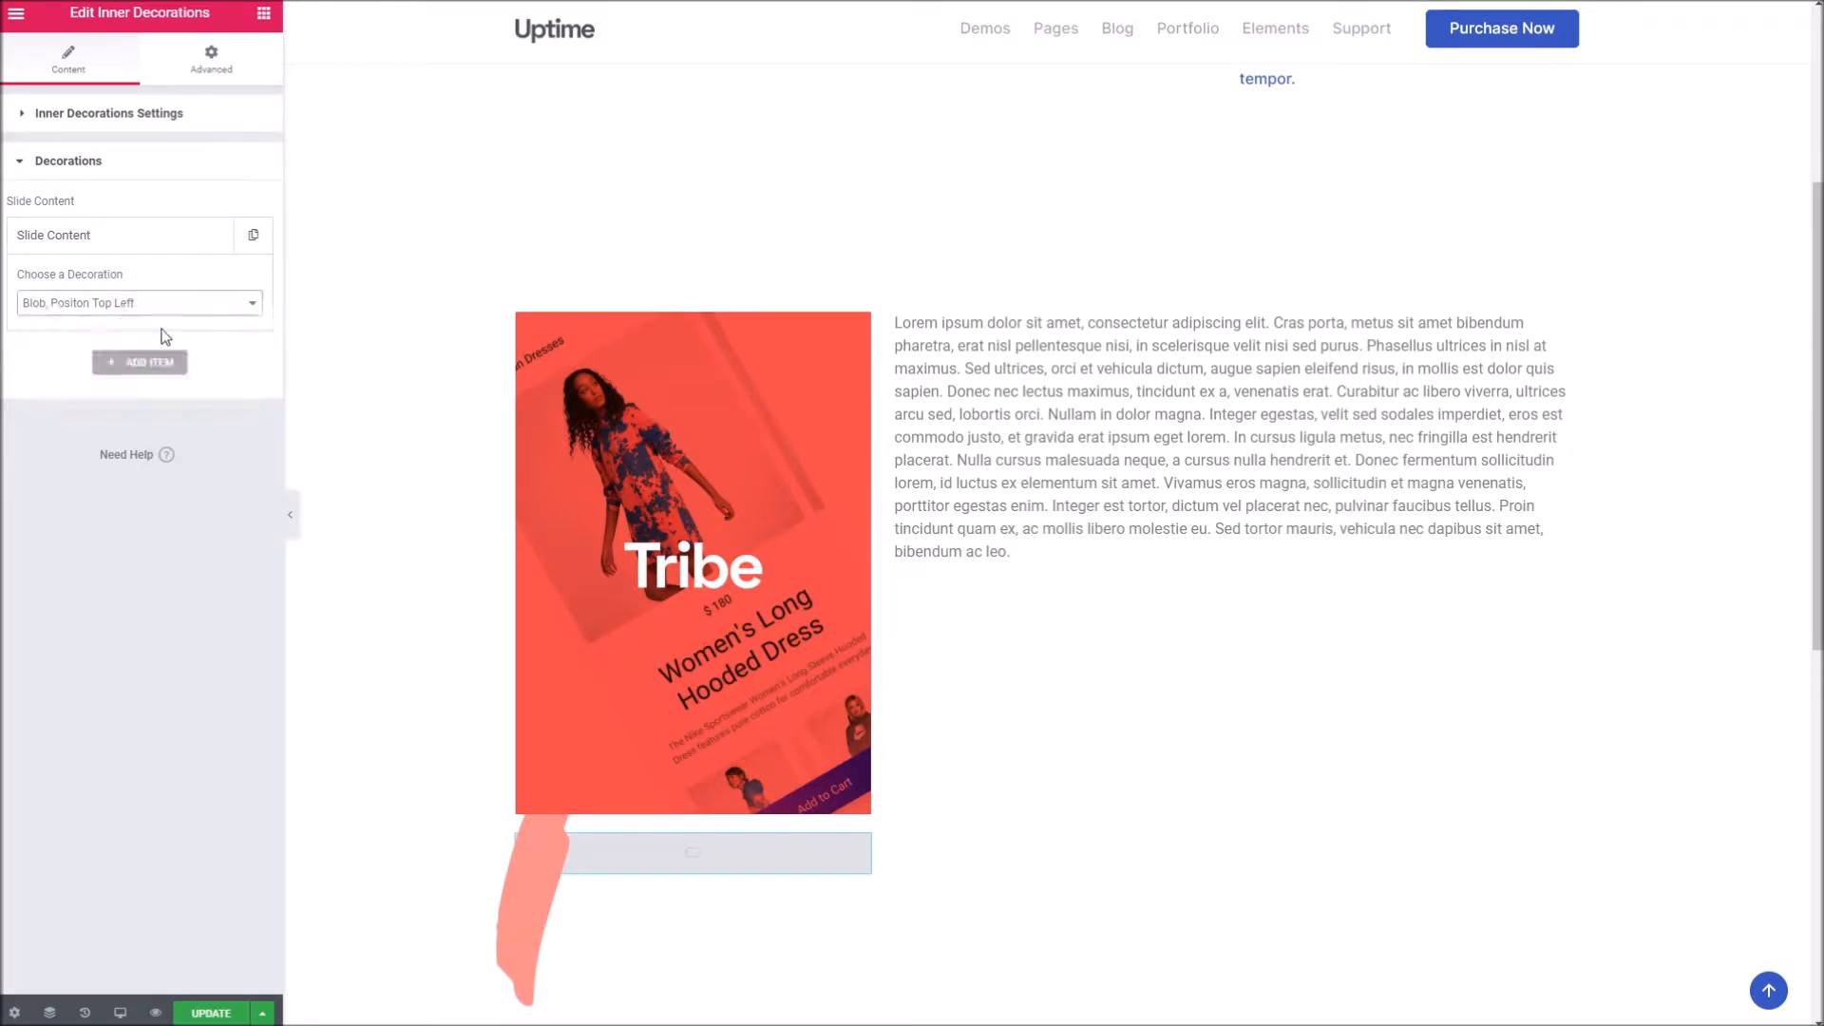
{"action": "left_click", "coordinate": [168, 308]}
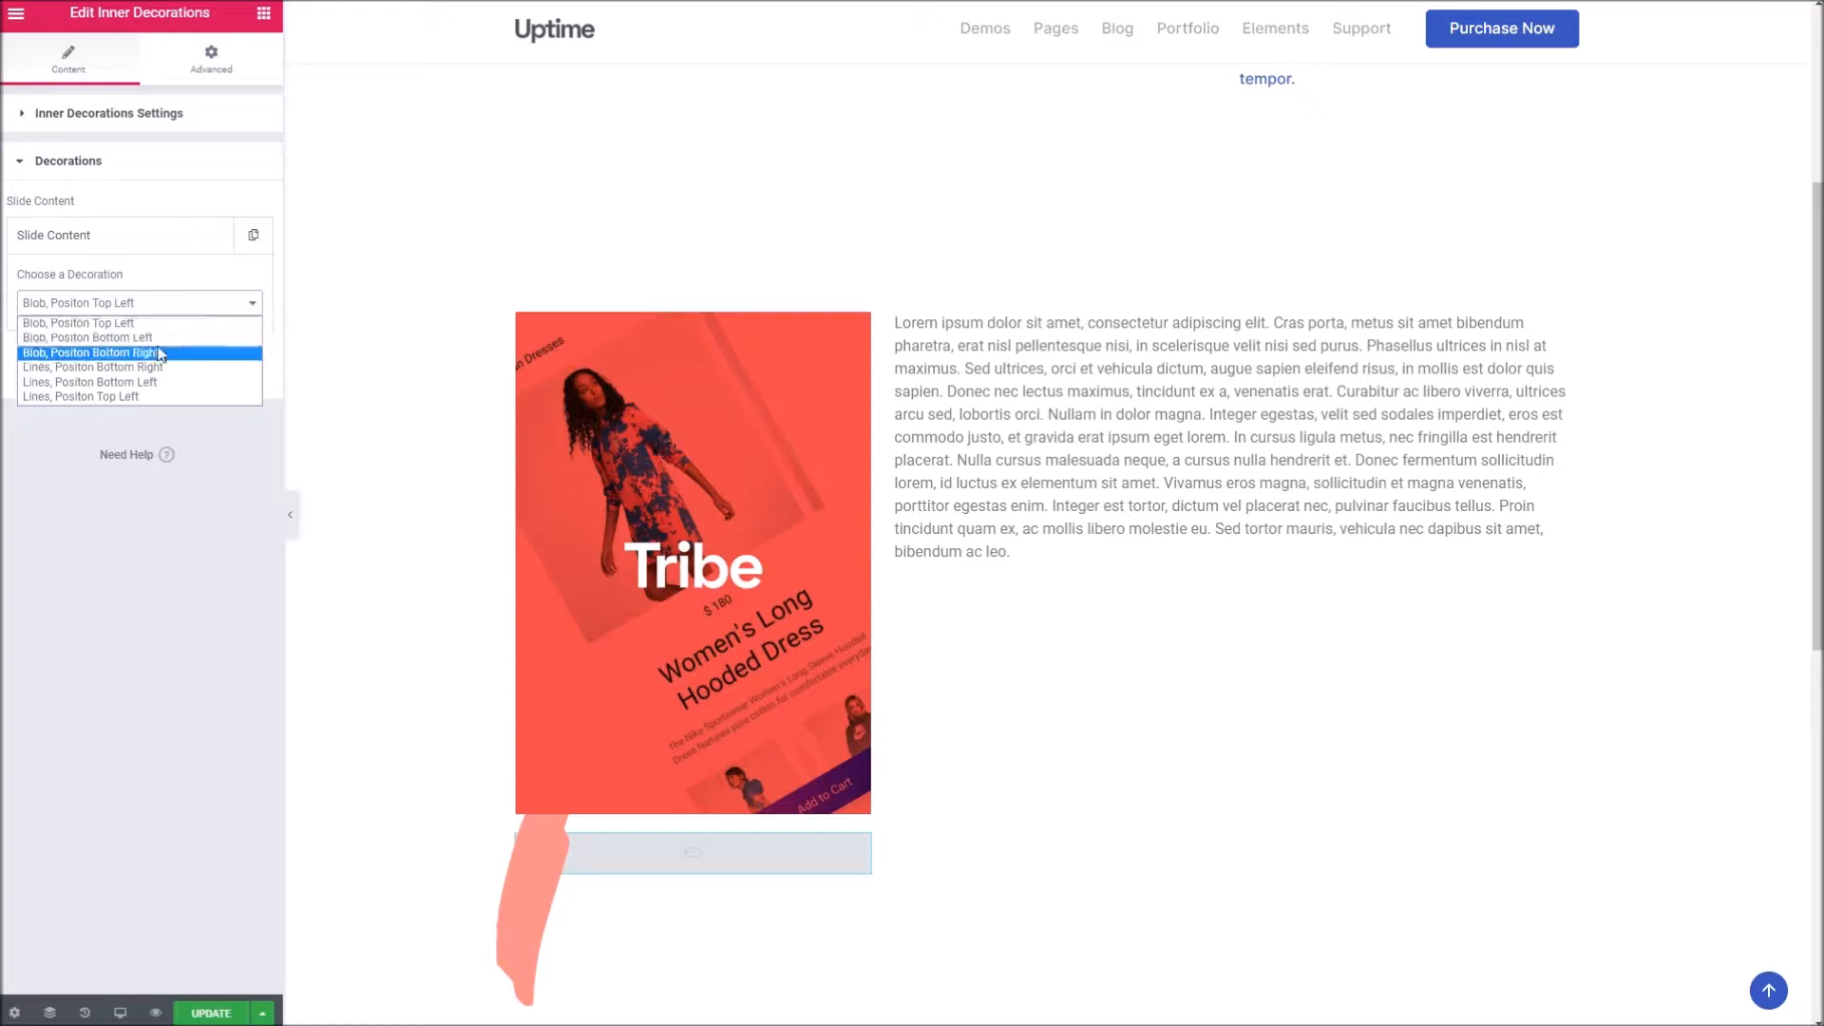
{"action": "left_click", "coordinate": [157, 353]}
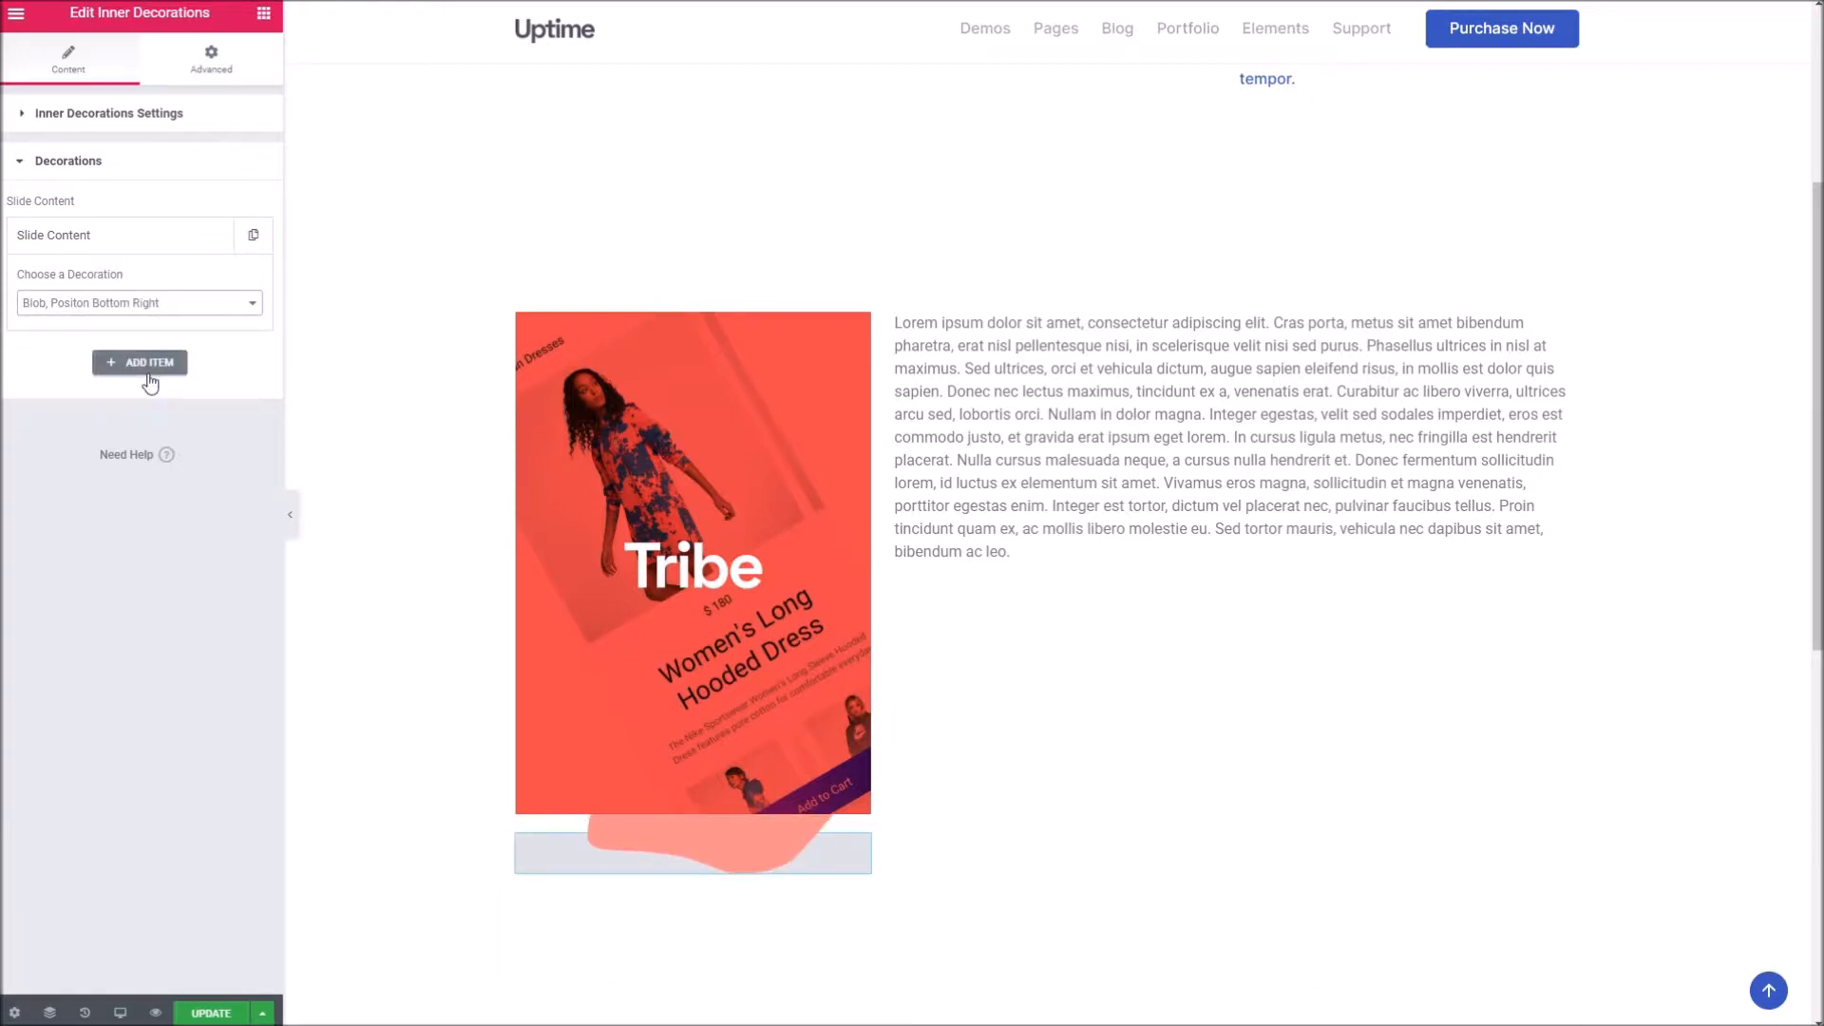
- Add a second decoration item and set it to Lines, Positon Top Left
{"action": "left_click", "coordinate": [147, 364]}
{"action": "left_click", "coordinate": [160, 354]}
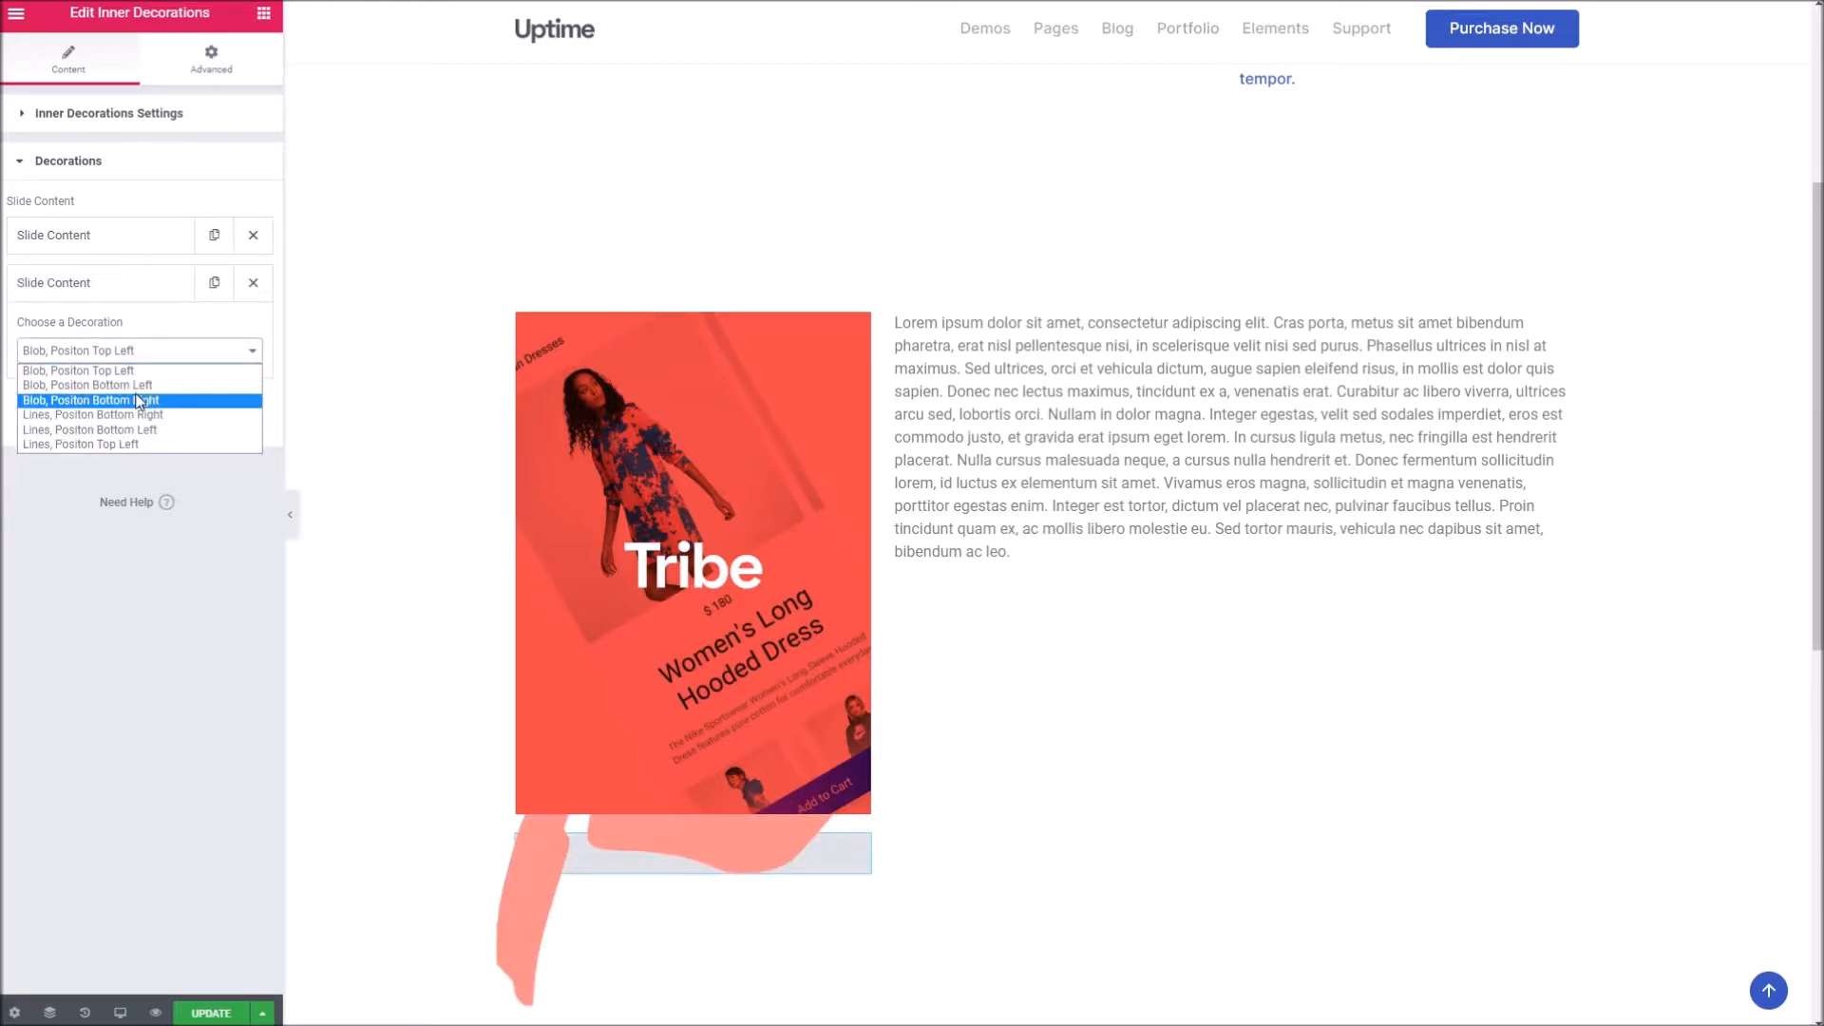
{"action": "left_click", "coordinate": [140, 431]}
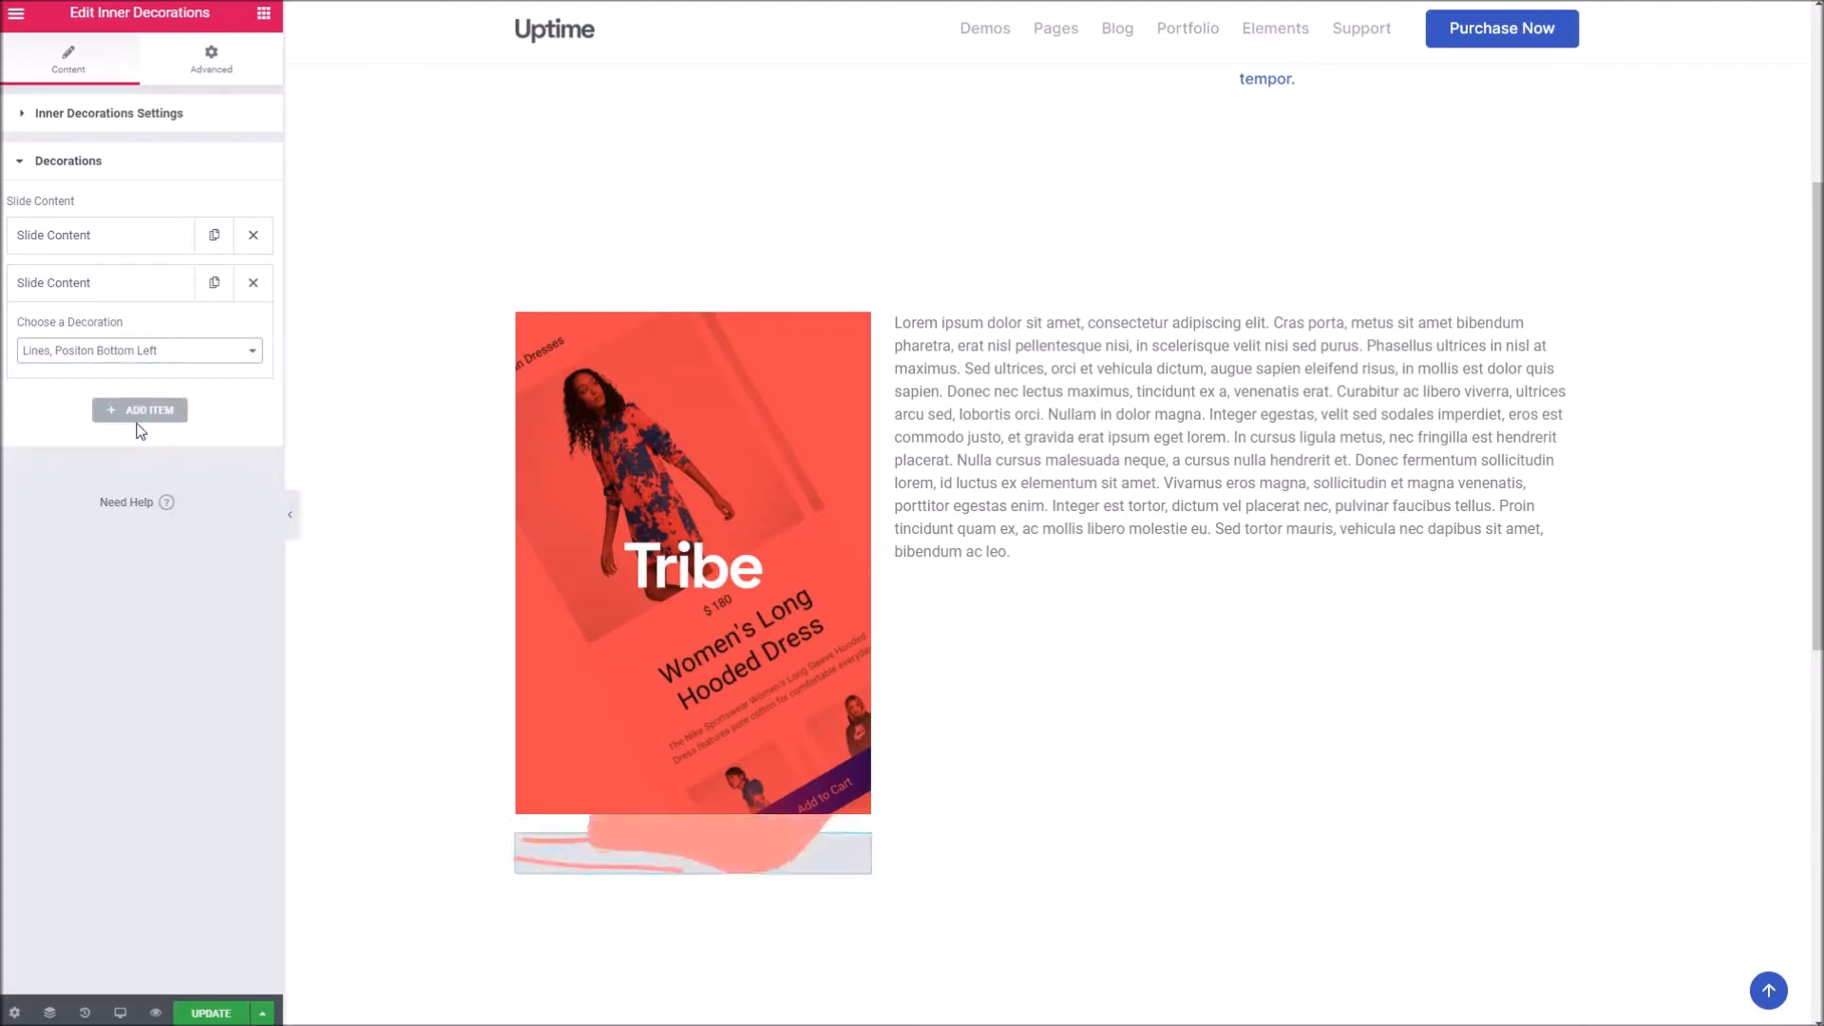
{"action": "left_click", "coordinate": [145, 354]}
{"action": "left_click", "coordinate": [125, 445]}
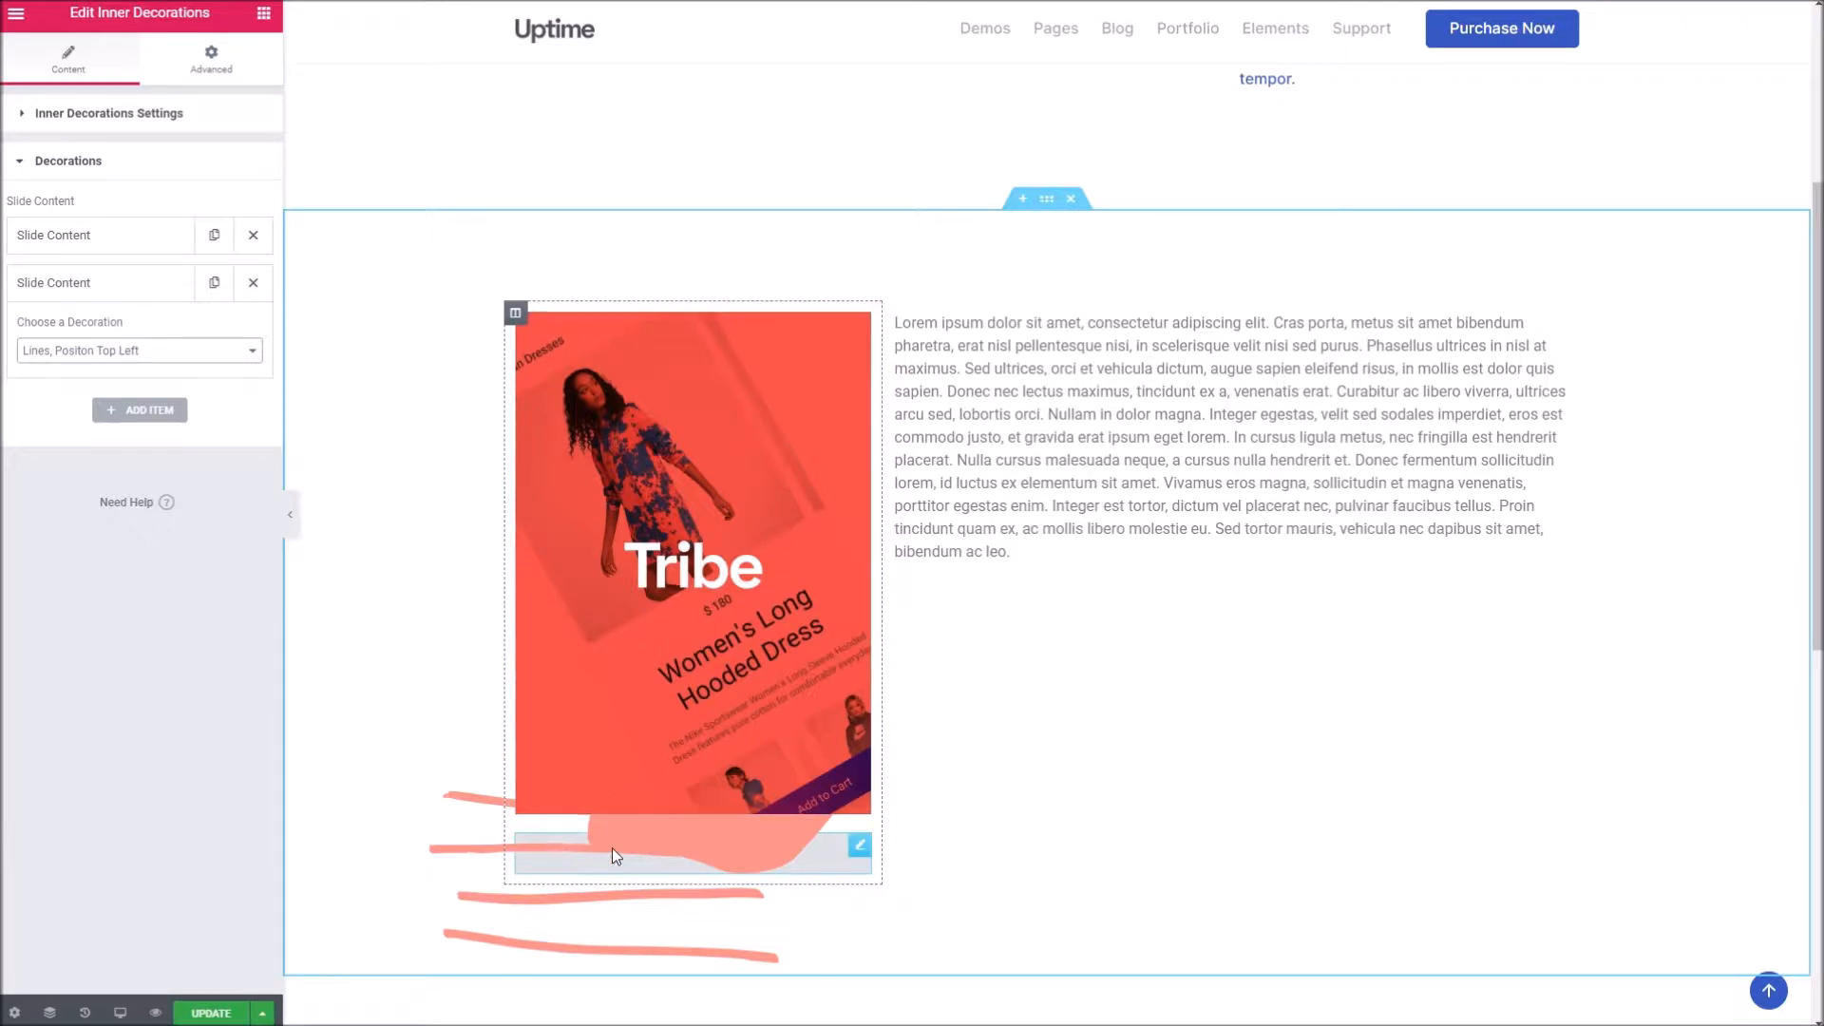
- Save the page and preview it, checking the decorations around the image
{"action": "left_click", "coordinate": [213, 1013]}
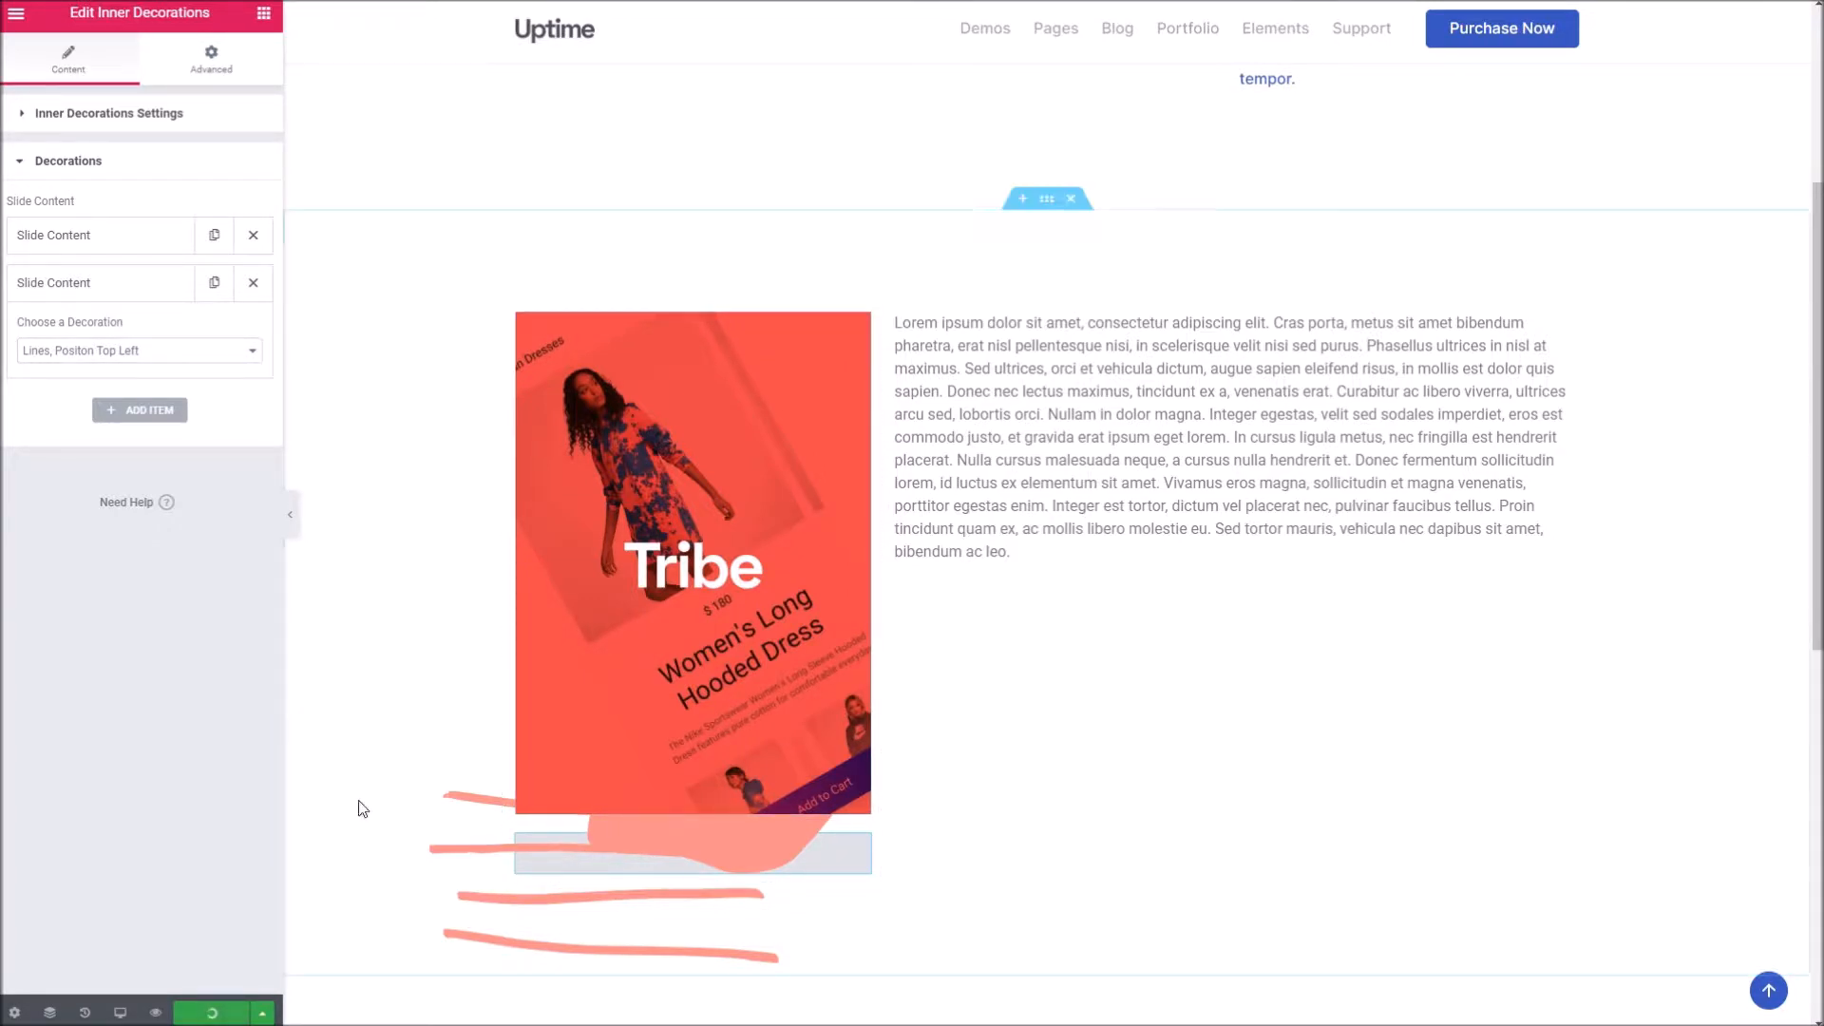
{"action": "left_click", "coordinate": [155, 1013]}
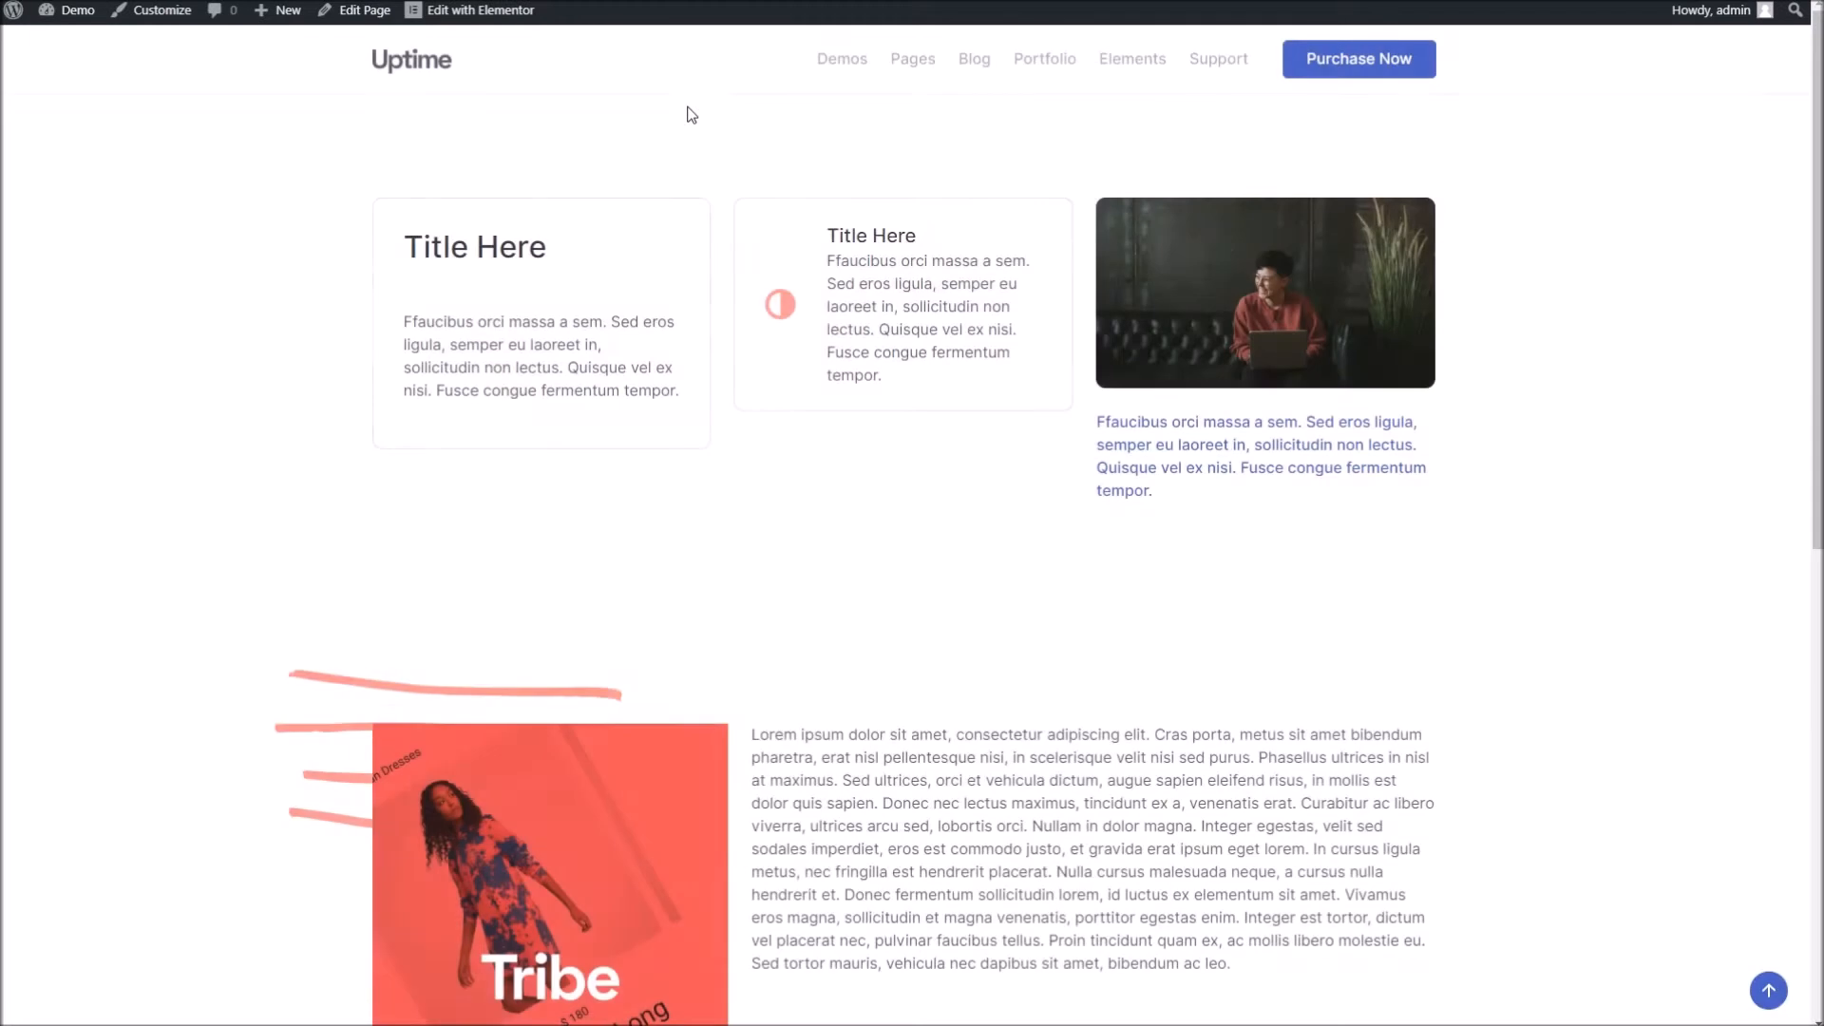
{"action": "scroll", "coordinate": [681, 456], "scroll_direction": "down", "scroll_amount": 4}
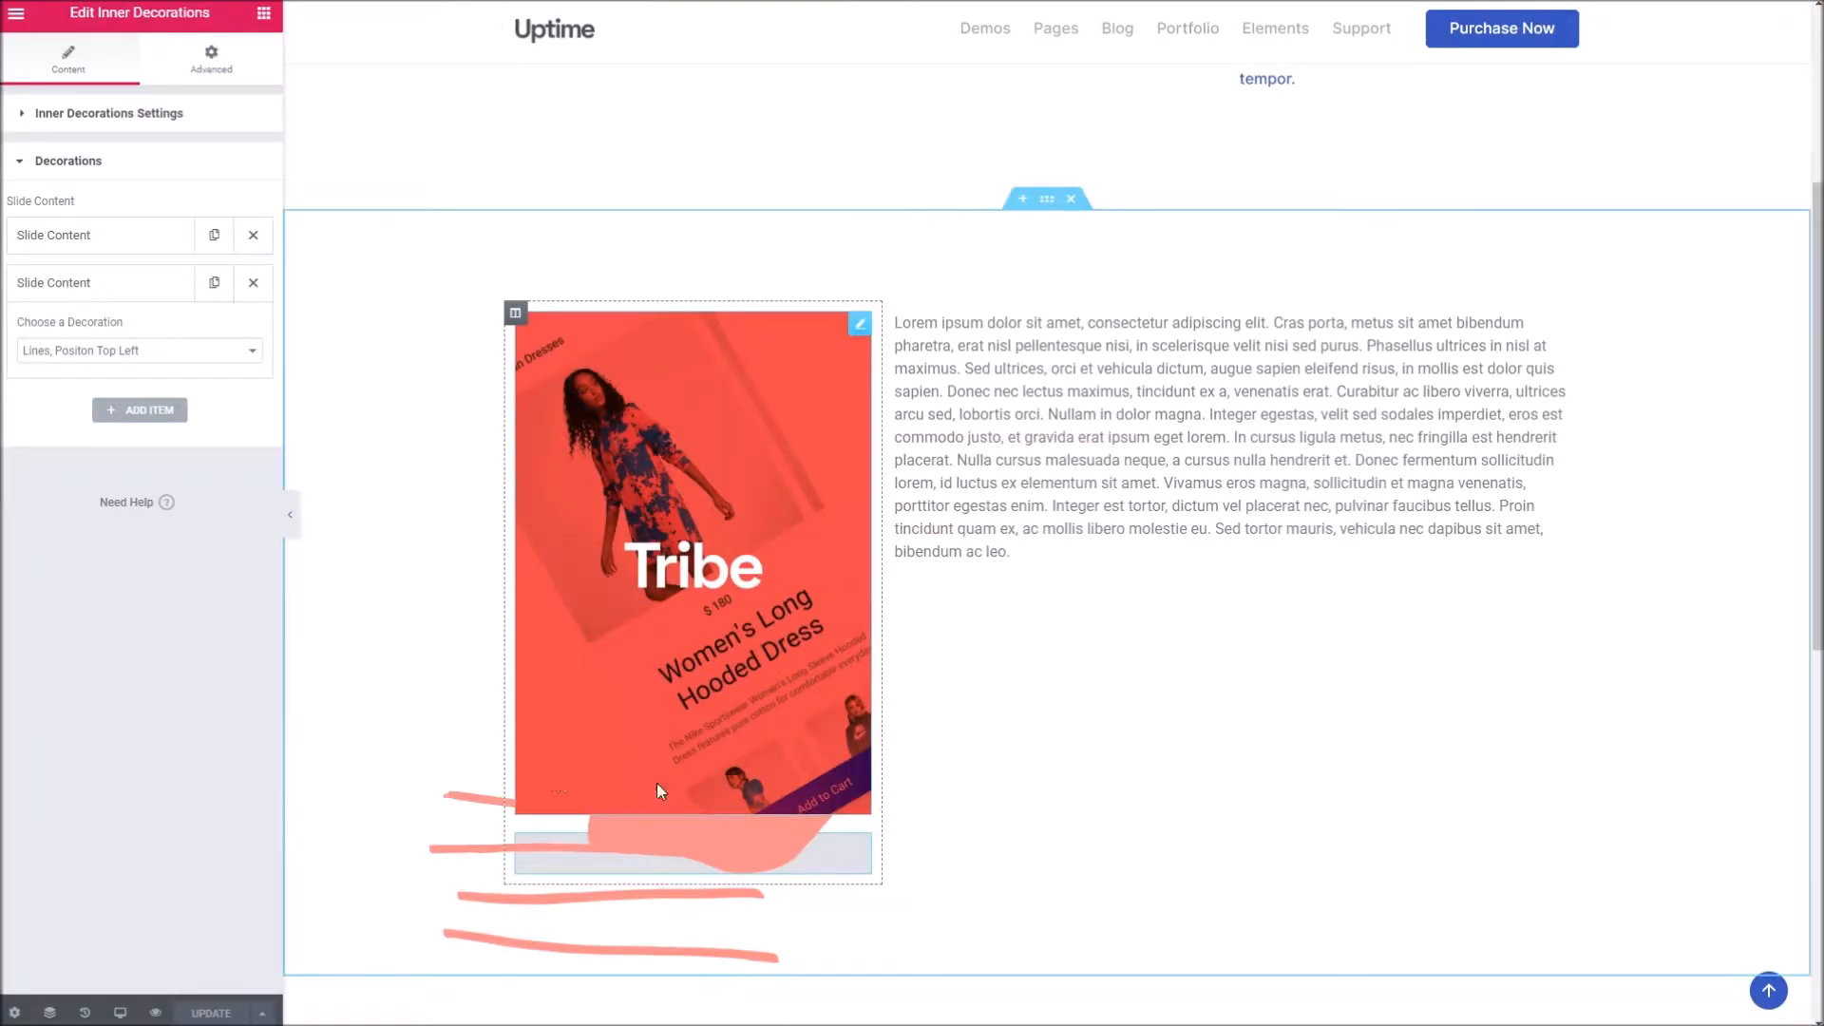
- Dismiss the section's options and reload the page editor
{"action": "right_click", "coordinate": [598, 145]}
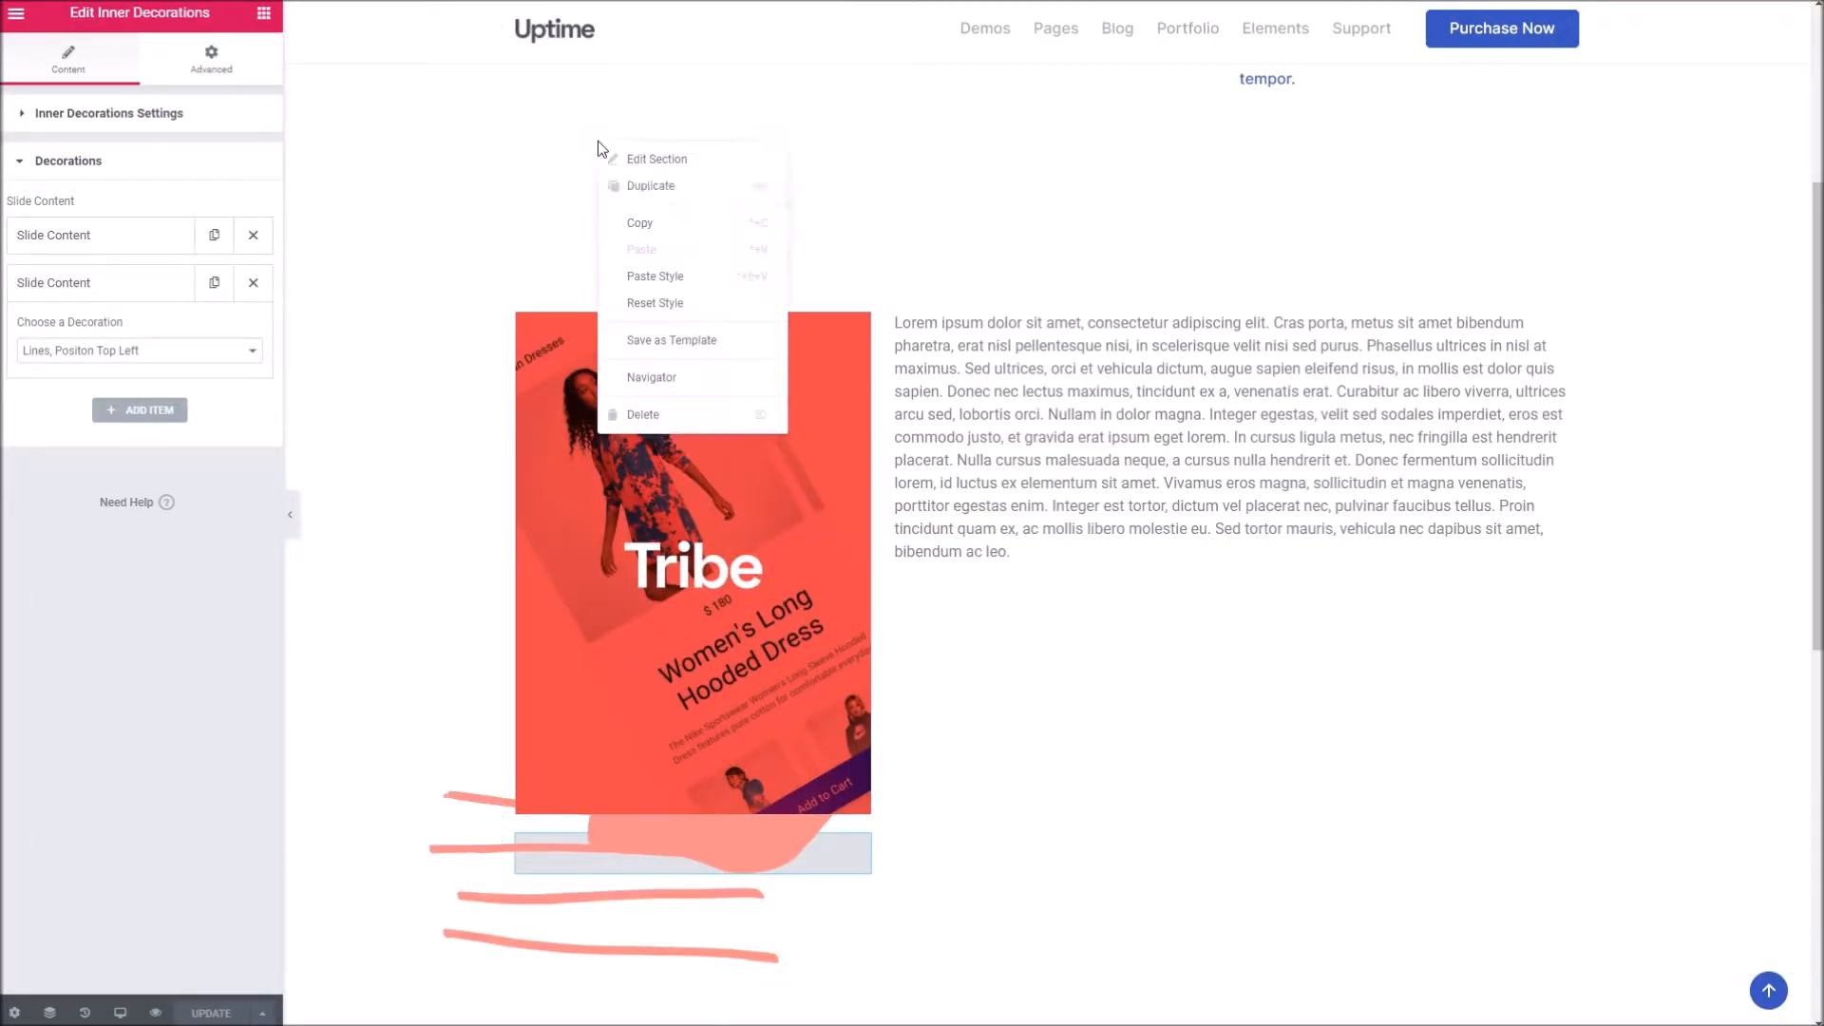
{"action": "left_click", "coordinate": [432, 240]}
{"action": "key", "text": "F5"}
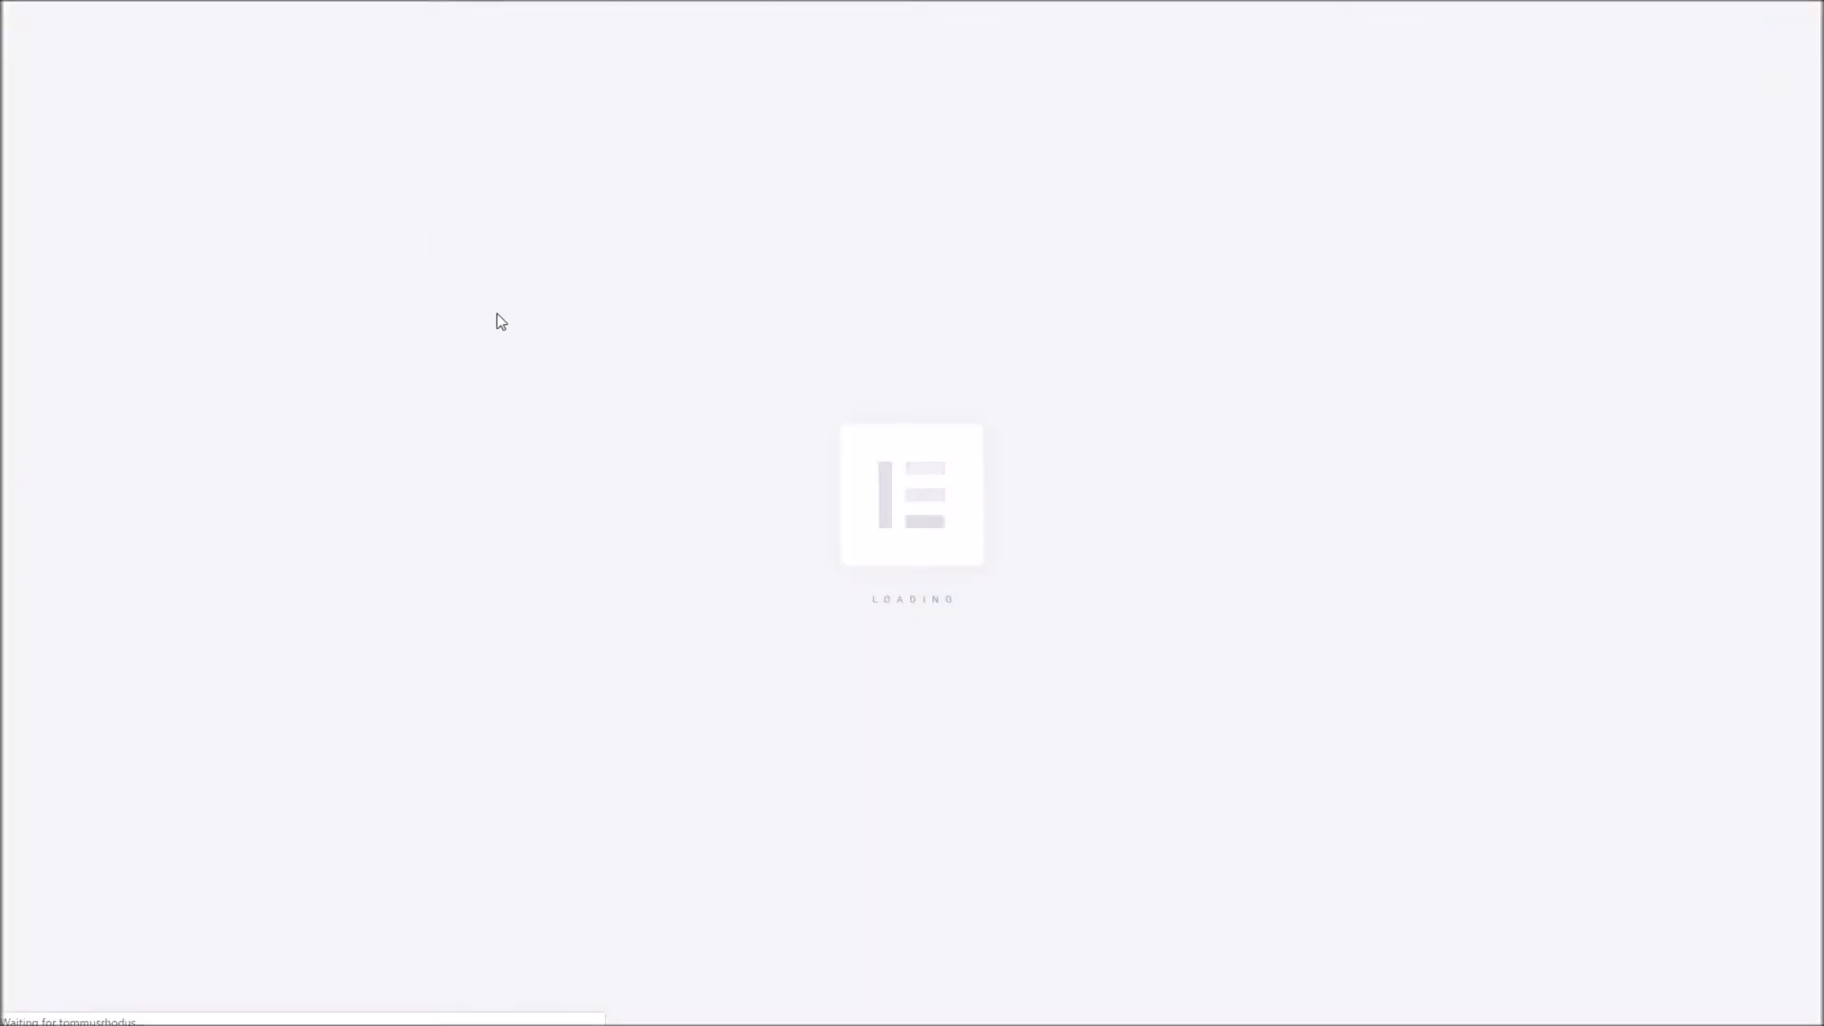
- Place a Text Editor widget in a new section below the one with the decorated image
{"action": "scroll", "coordinate": [601, 441], "scroll_direction": "down", "scroll_amount": 3}
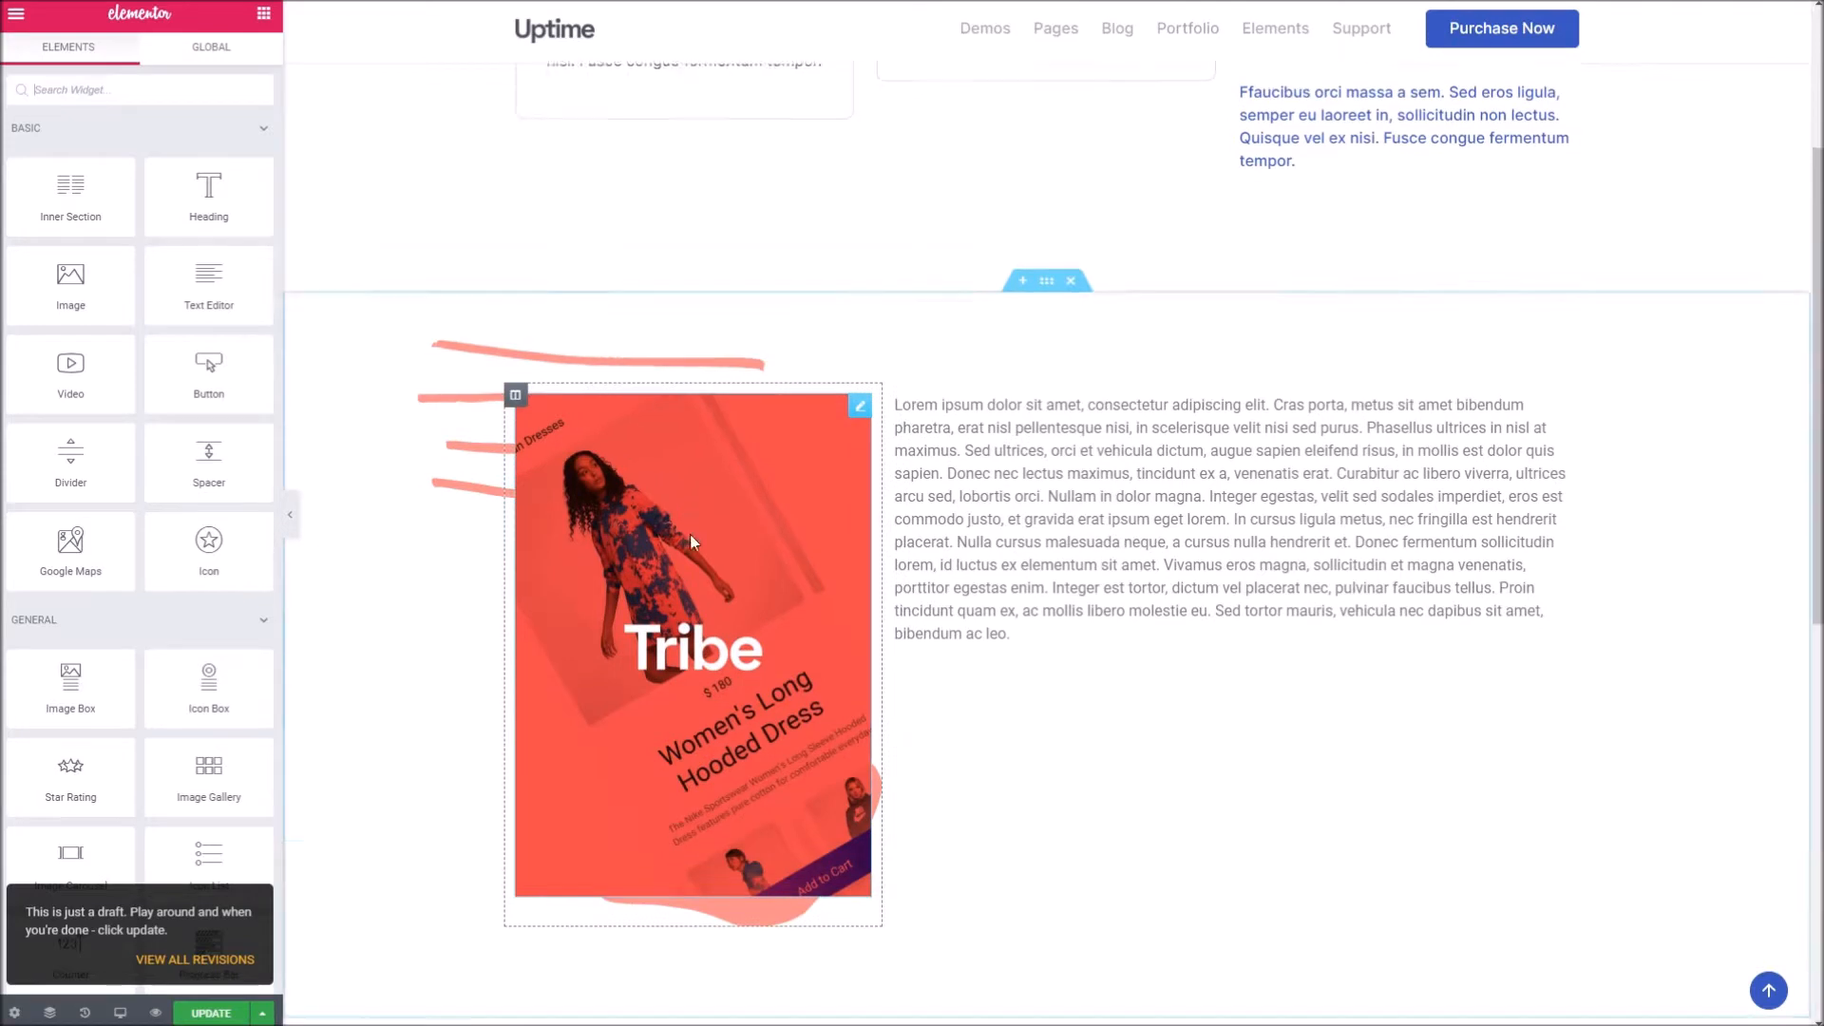
{"action": "scroll", "coordinate": [690, 534], "scroll_direction": "down", "scroll_amount": 2}
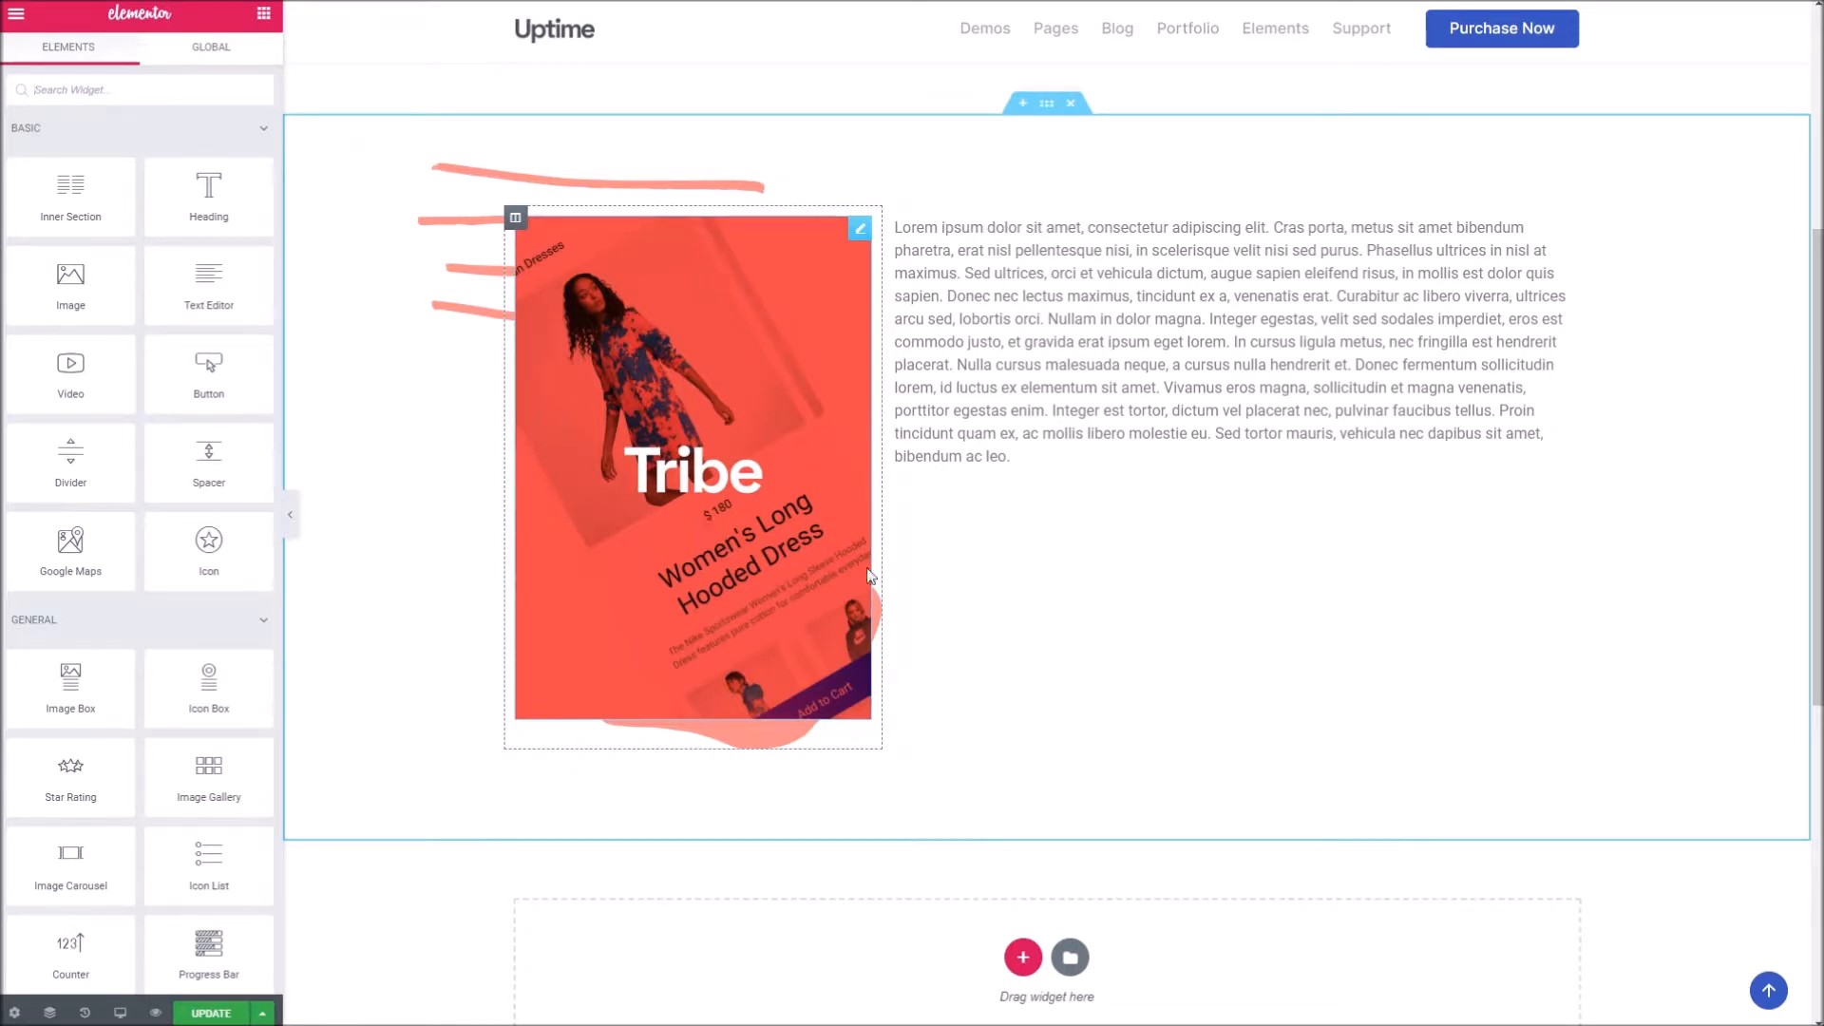
{"action": "scroll", "coordinate": [998, 602], "scroll_direction": "down", "scroll_amount": 2}
{"action": "scroll", "coordinate": [133, 547], "scroll_direction": "down", "scroll_amount": 7}
{"action": "scroll", "coordinate": [157, 550], "scroll_direction": "down", "scroll_amount": 6}
{"action": "scroll", "coordinate": [949, 557], "scroll_direction": "down", "scroll_amount": 3}
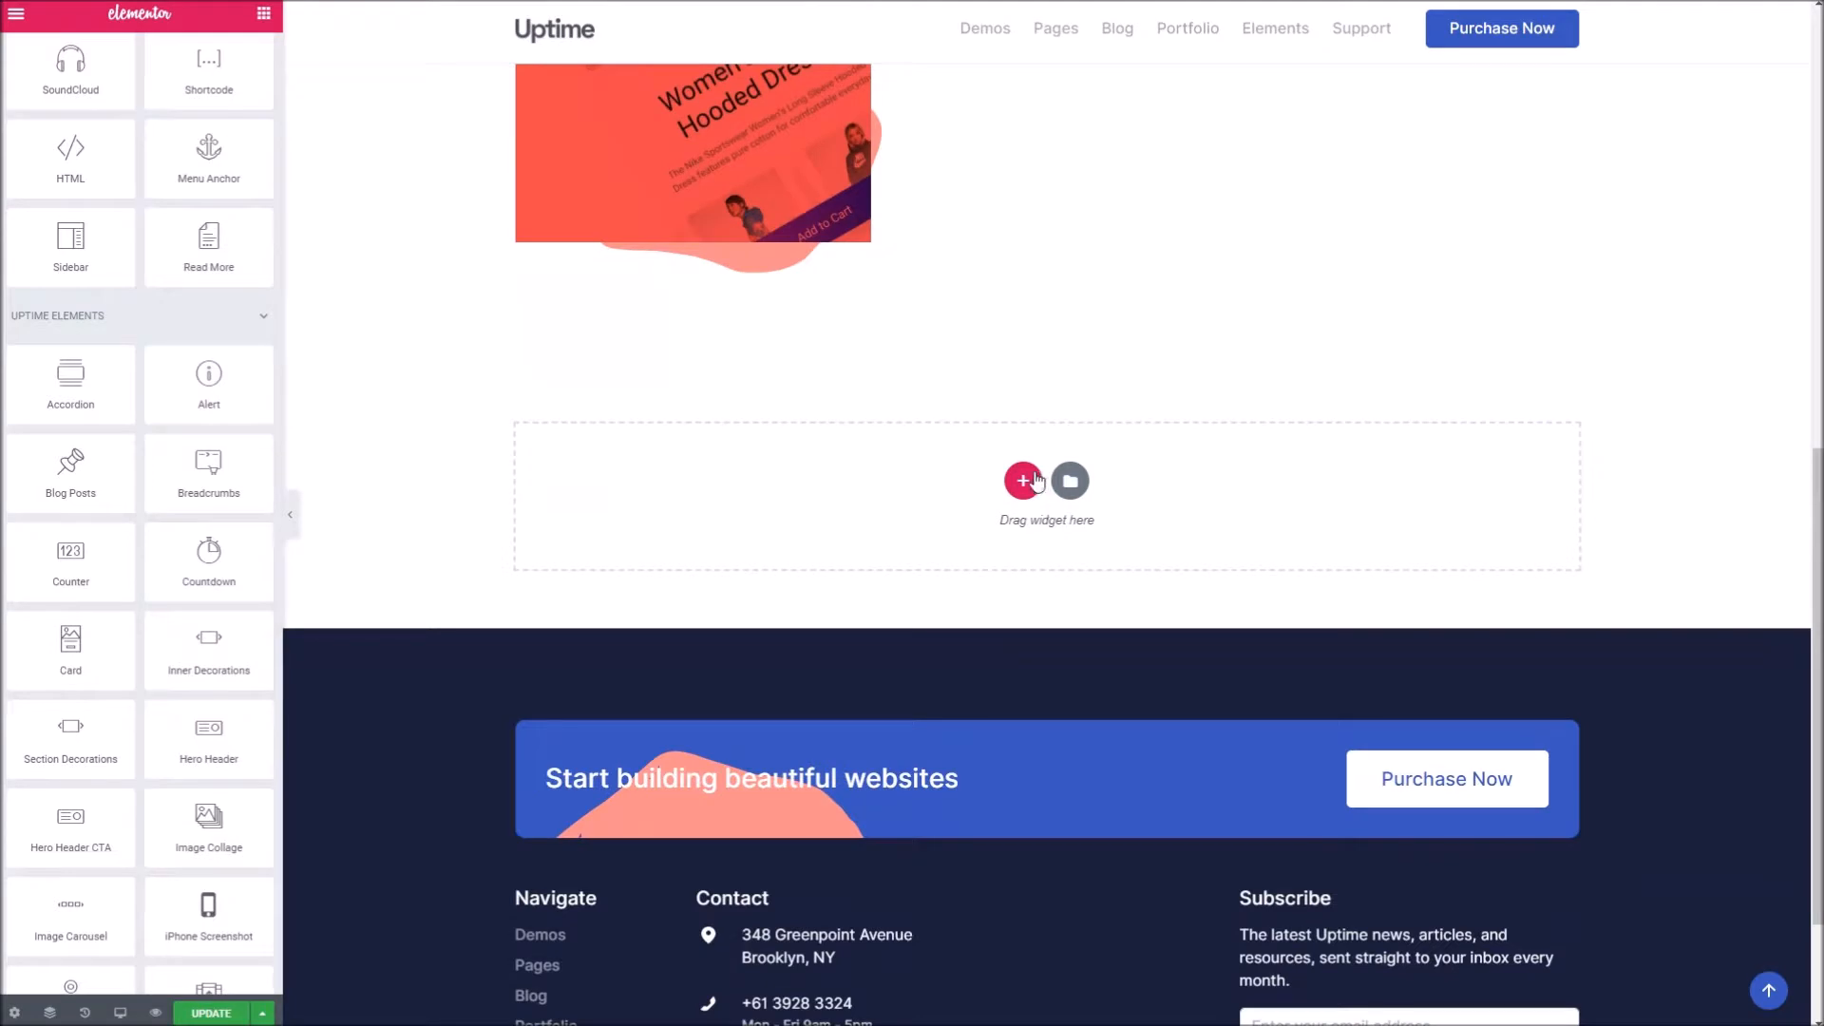
{"action": "left_click", "coordinate": [1036, 480]}
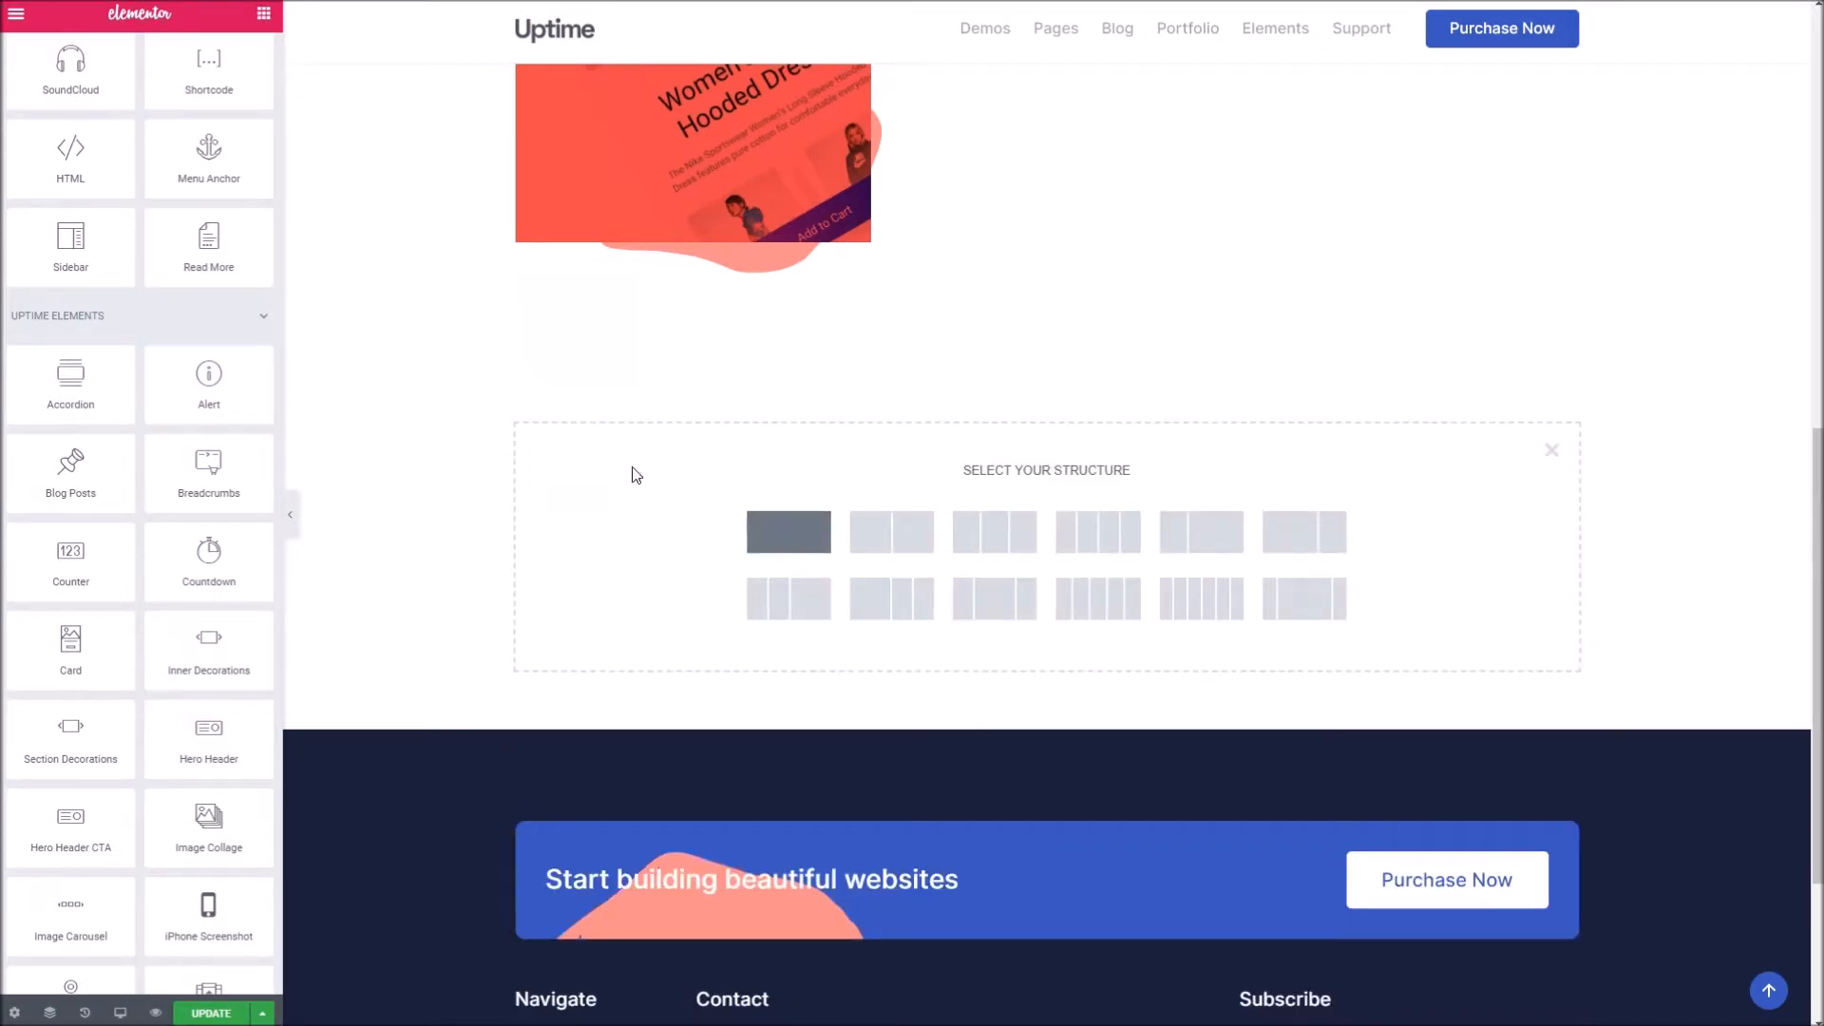
{"action": "scroll", "coordinate": [295, 288], "scroll_direction": "up", "scroll_amount": 14}
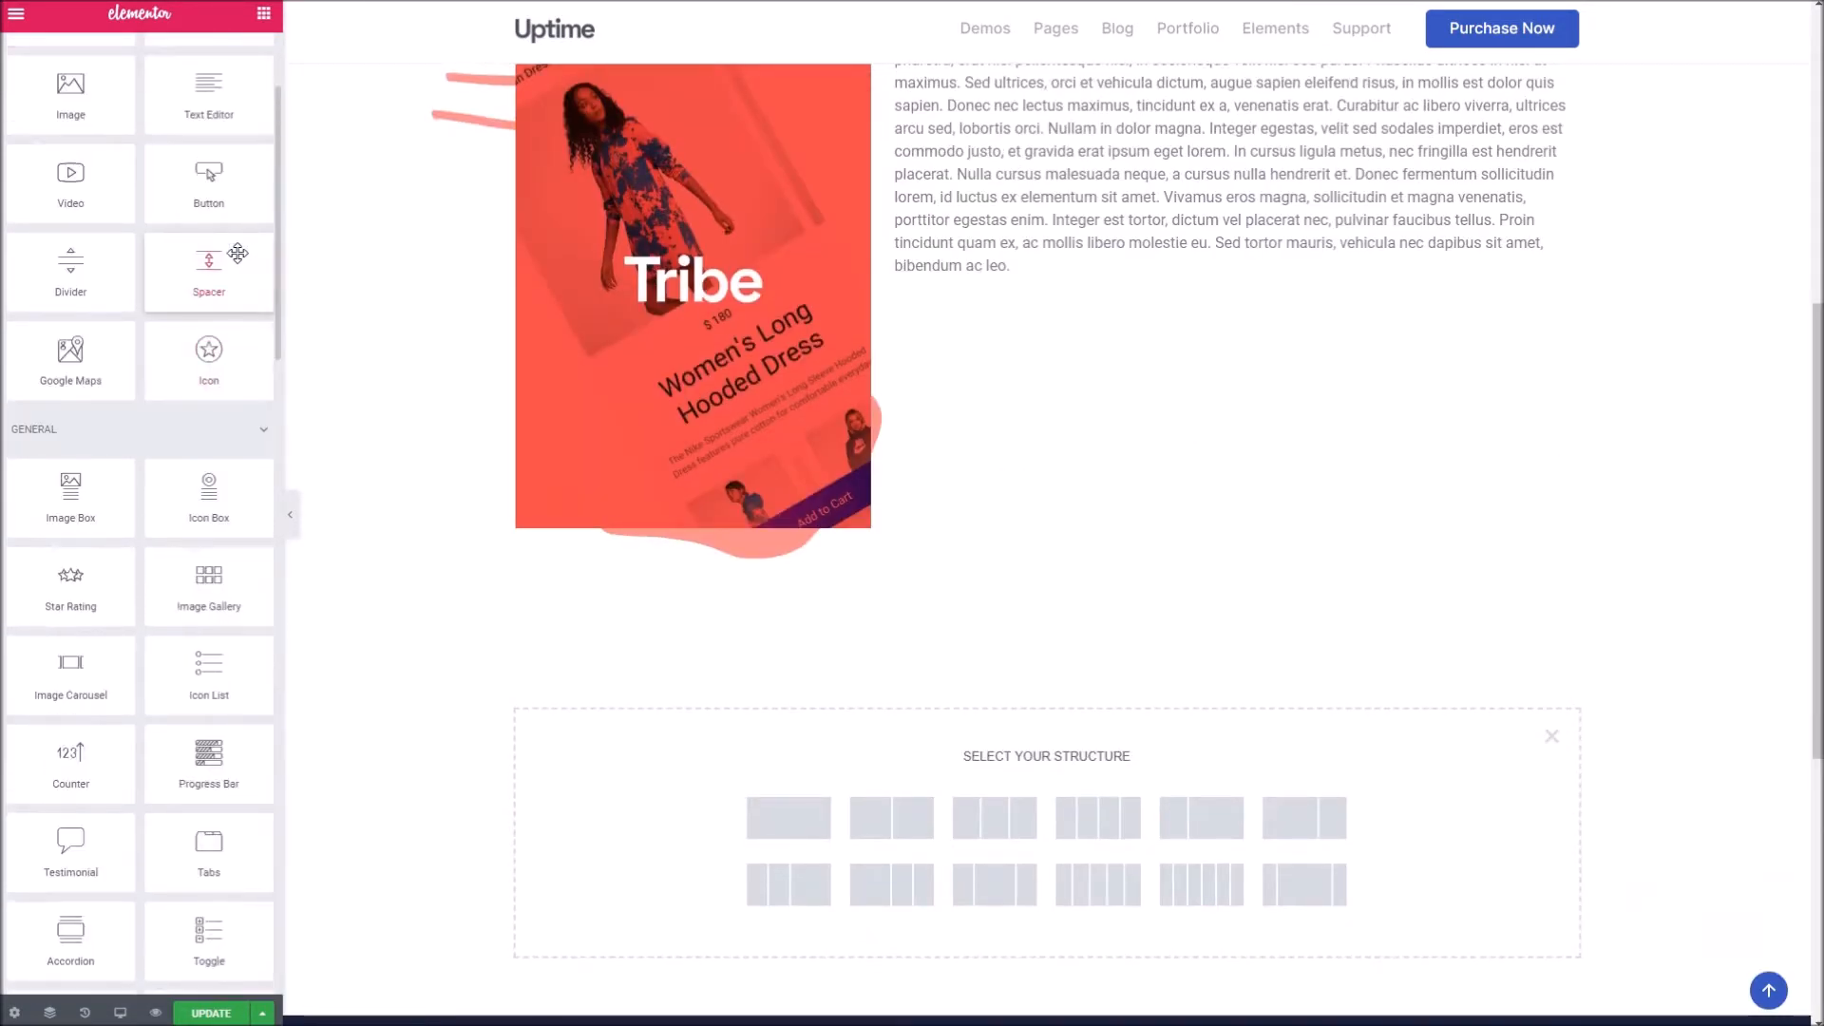
{"action": "scroll", "coordinate": [238, 252], "scroll_direction": "up", "scroll_amount": 2}
{"action": "left_click_drag", "start_coordinate": [221, 287], "coordinate": [784, 808]}
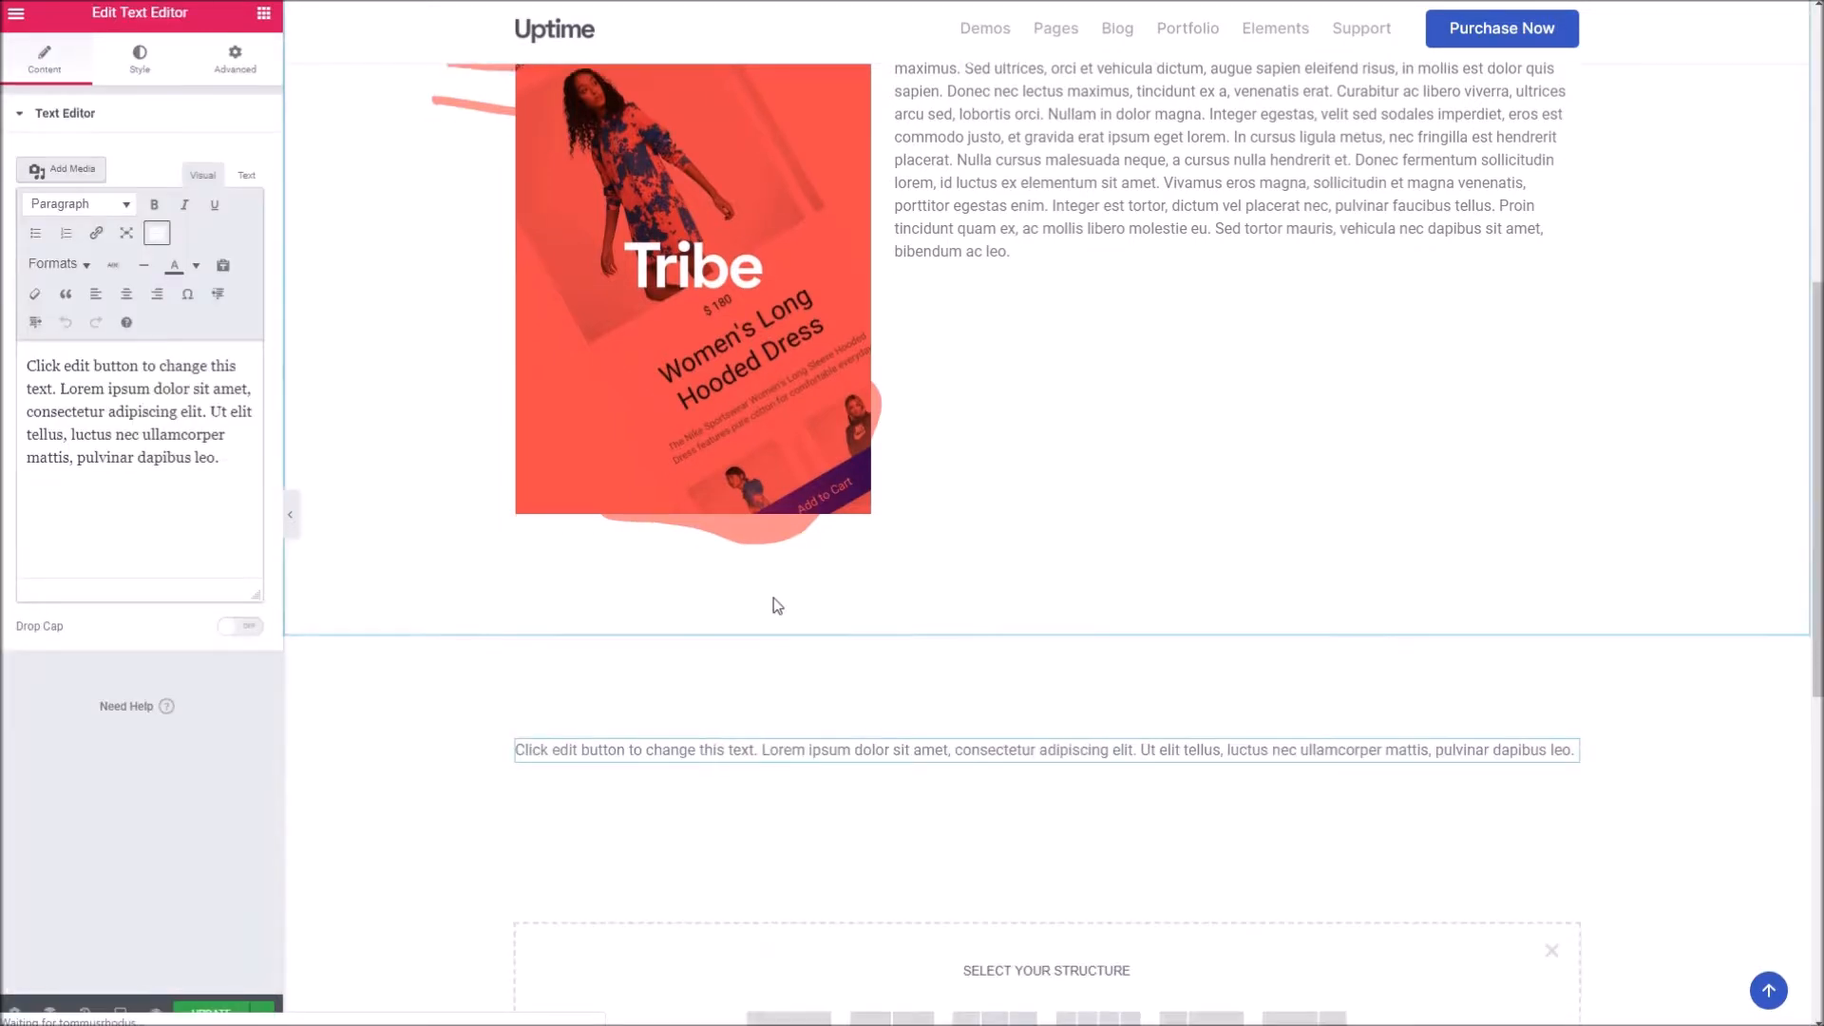
- Replace the new Text Editor widget's placeholder text with the copied lorem ipsum paragraph
{"action": "scroll", "coordinate": [773, 599], "scroll_direction": "down", "scroll_amount": 2}
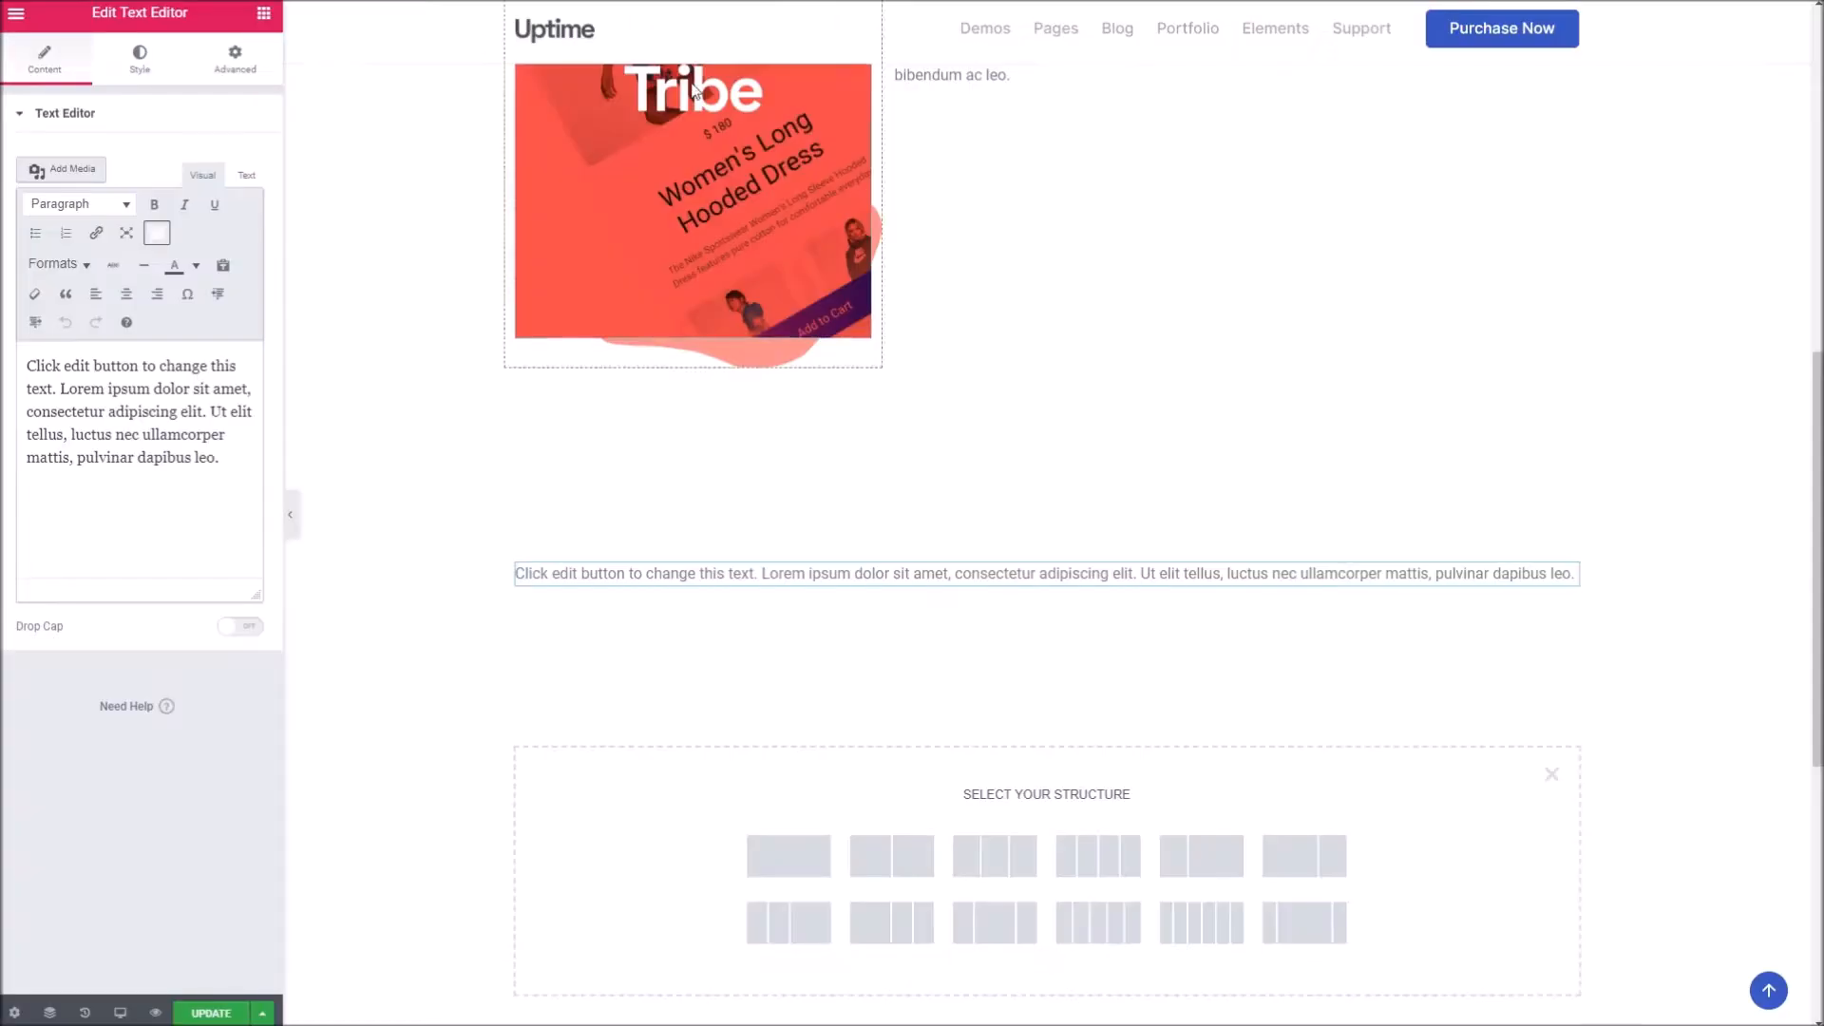
{"action": "key", "text": "ctrl+a"}
{"action": "key", "text": "ctrl+v"}
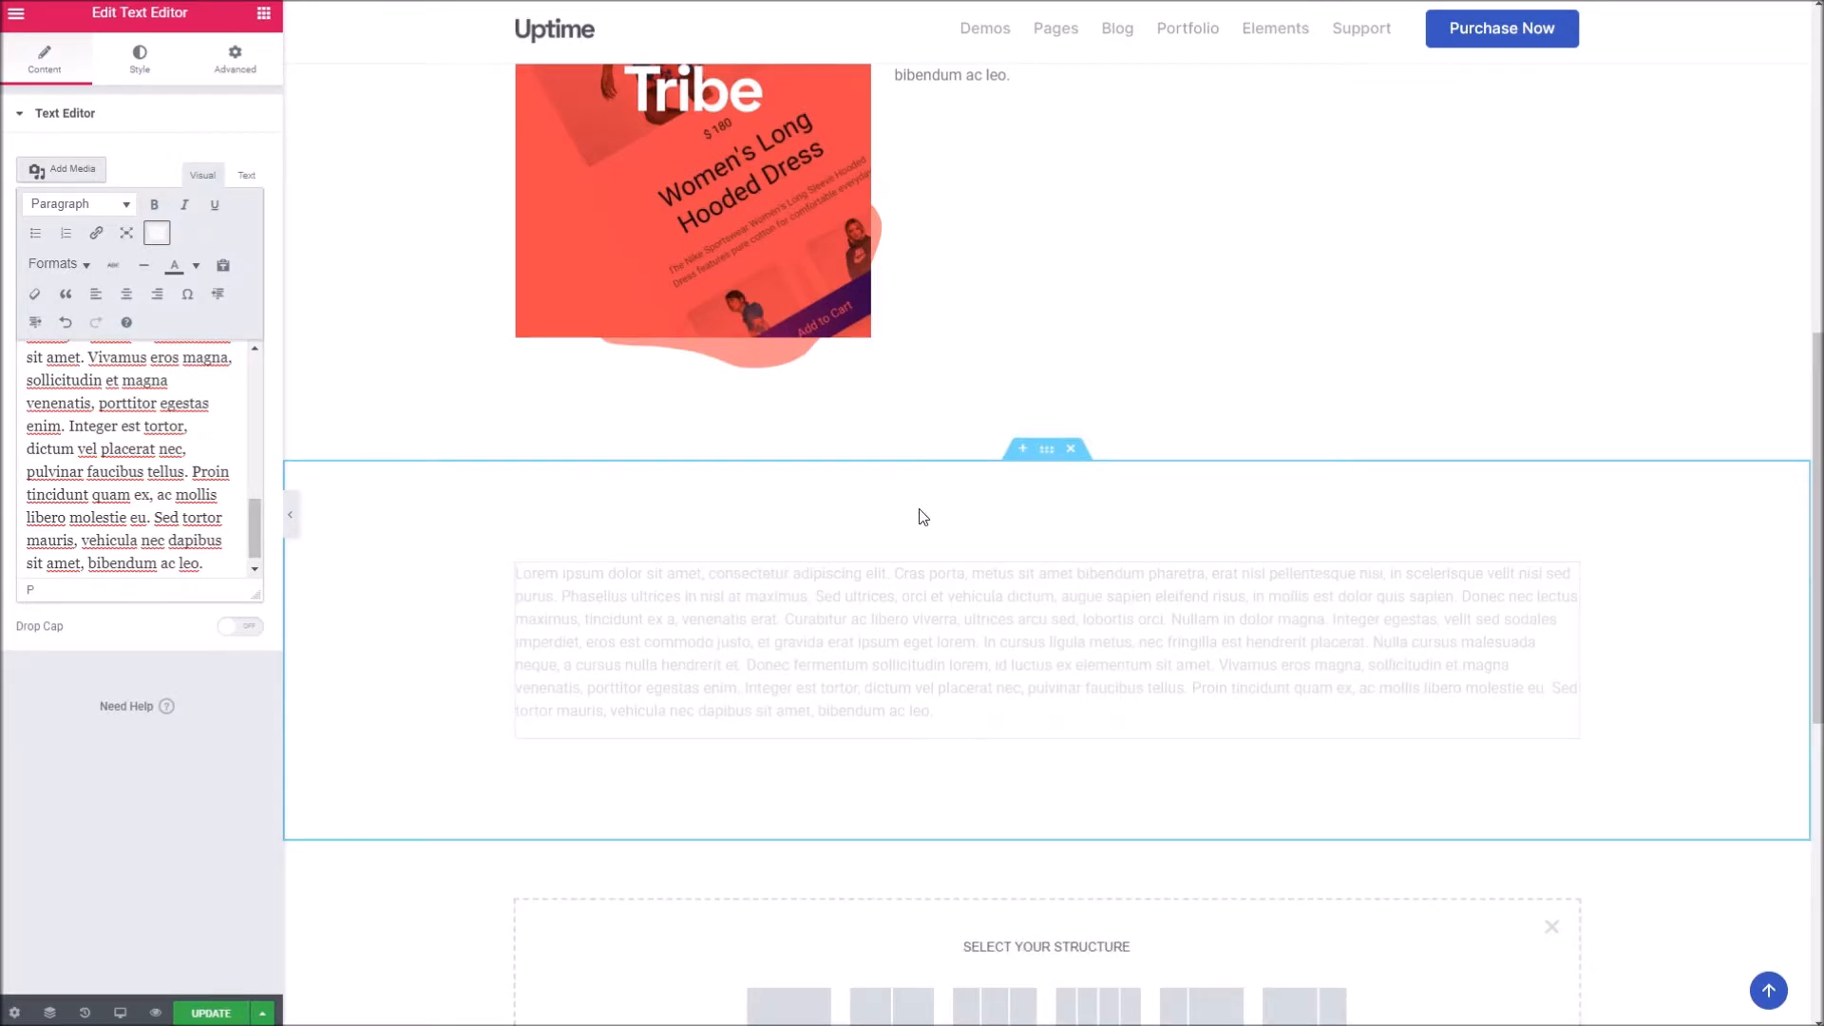
- Add a Section Decorations widget directly beneath the new lorem ipsum paragraph
{"action": "left_click", "coordinate": [265, 29]}
{"action": "scroll", "coordinate": [138, 589], "scroll_direction": "down", "scroll_amount": 10}
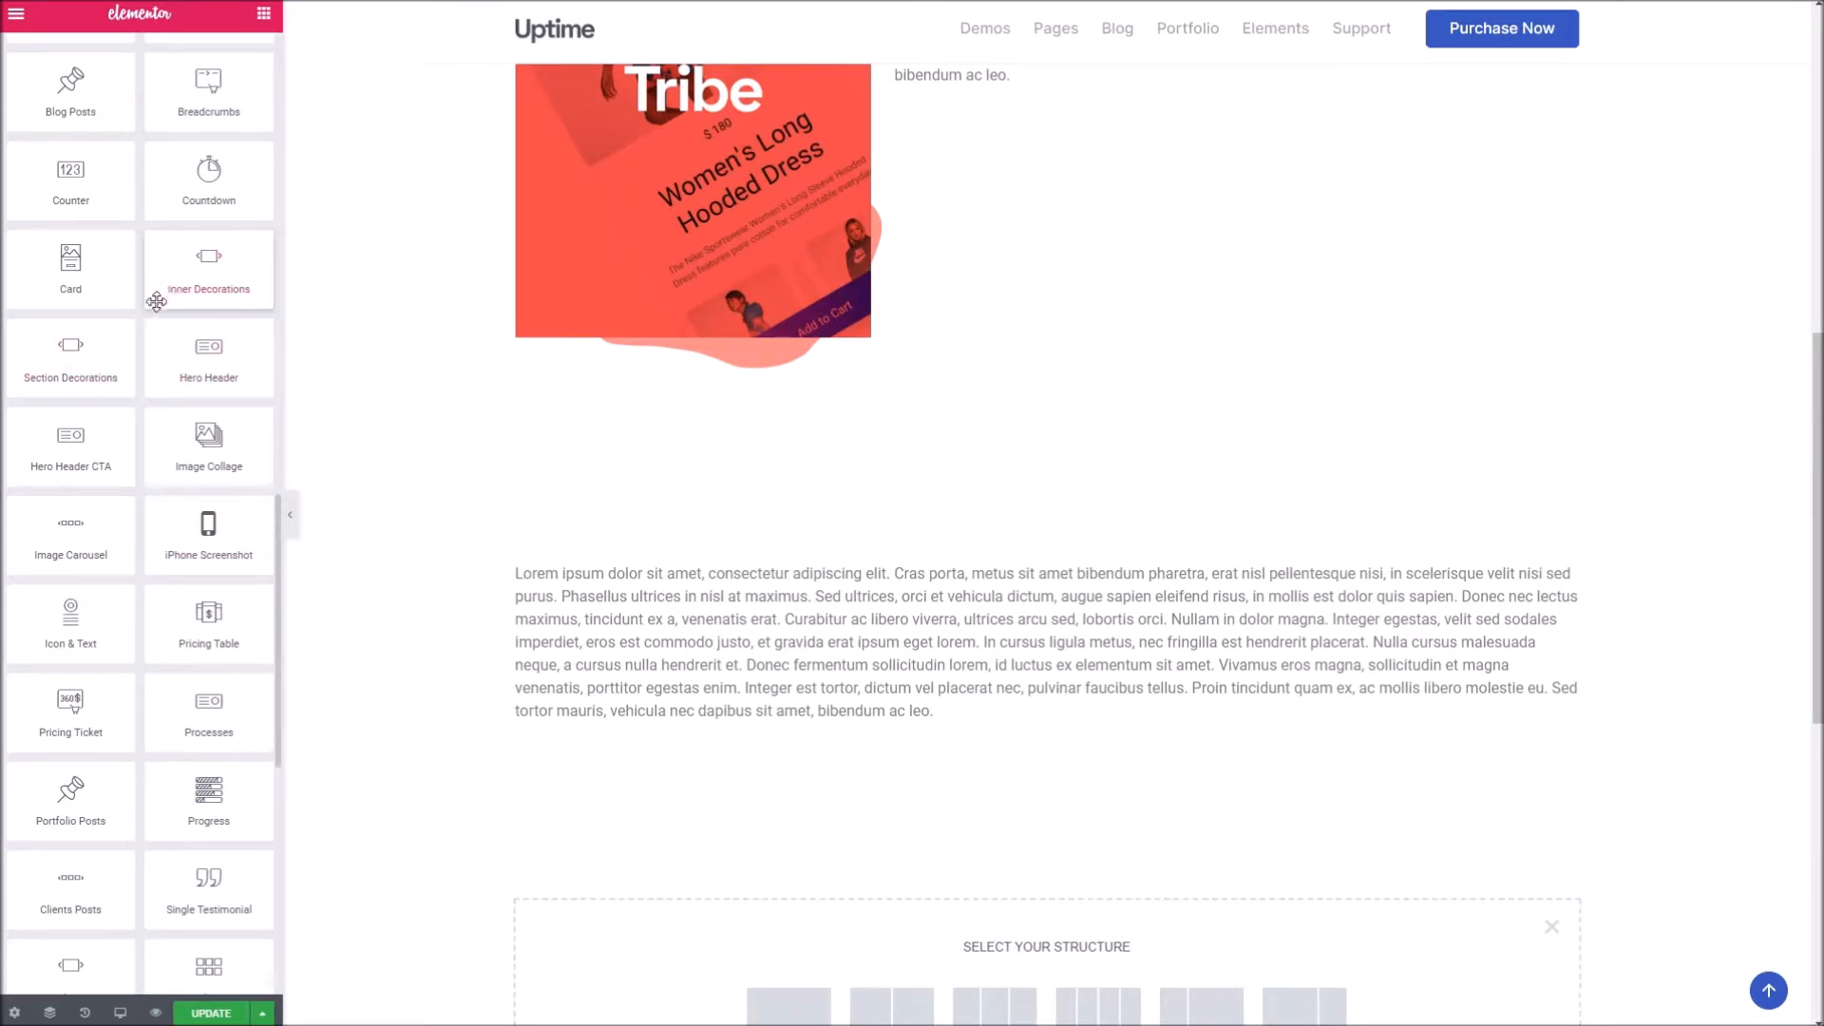
{"action": "left_click_drag", "start_coordinate": [70, 357], "coordinate": [637, 693]}
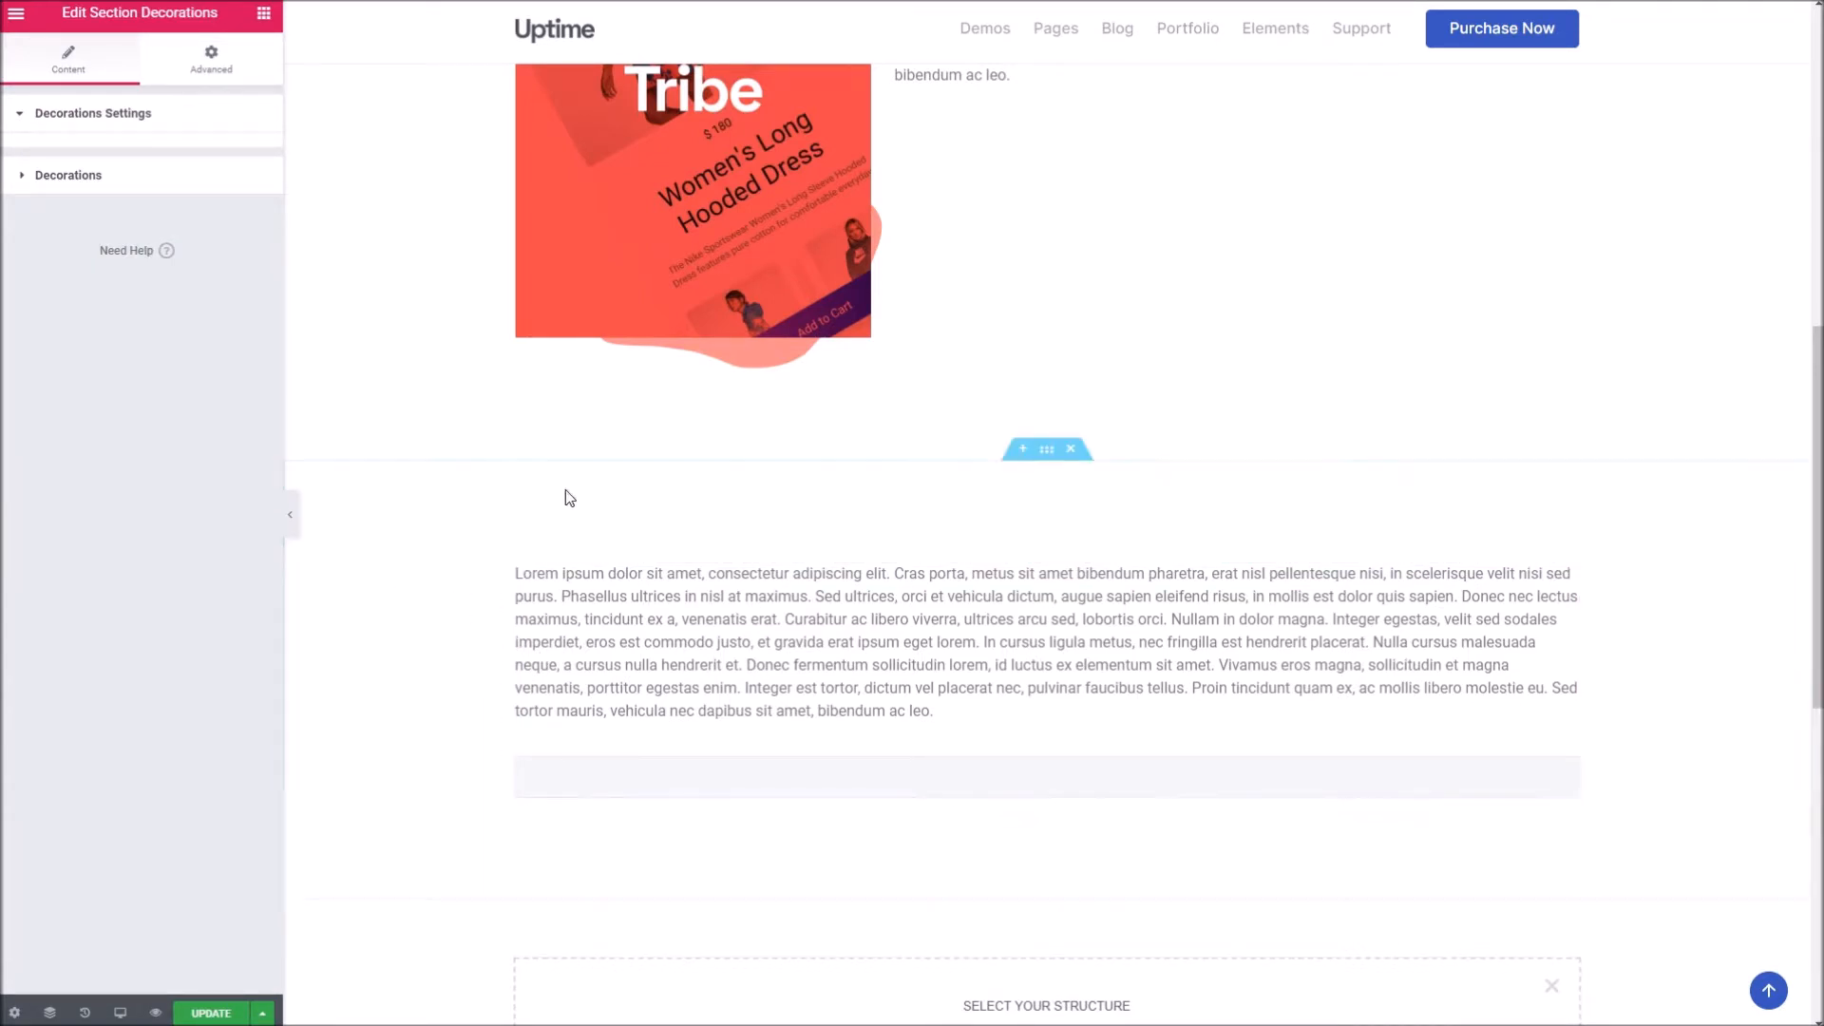
- Add a first item to the section decorations and set it to Blob, Positon Bottom Left
{"action": "left_click", "coordinate": [88, 177]}
{"action": "left_click", "coordinate": [142, 230]}
{"action": "left_click", "coordinate": [133, 304]}
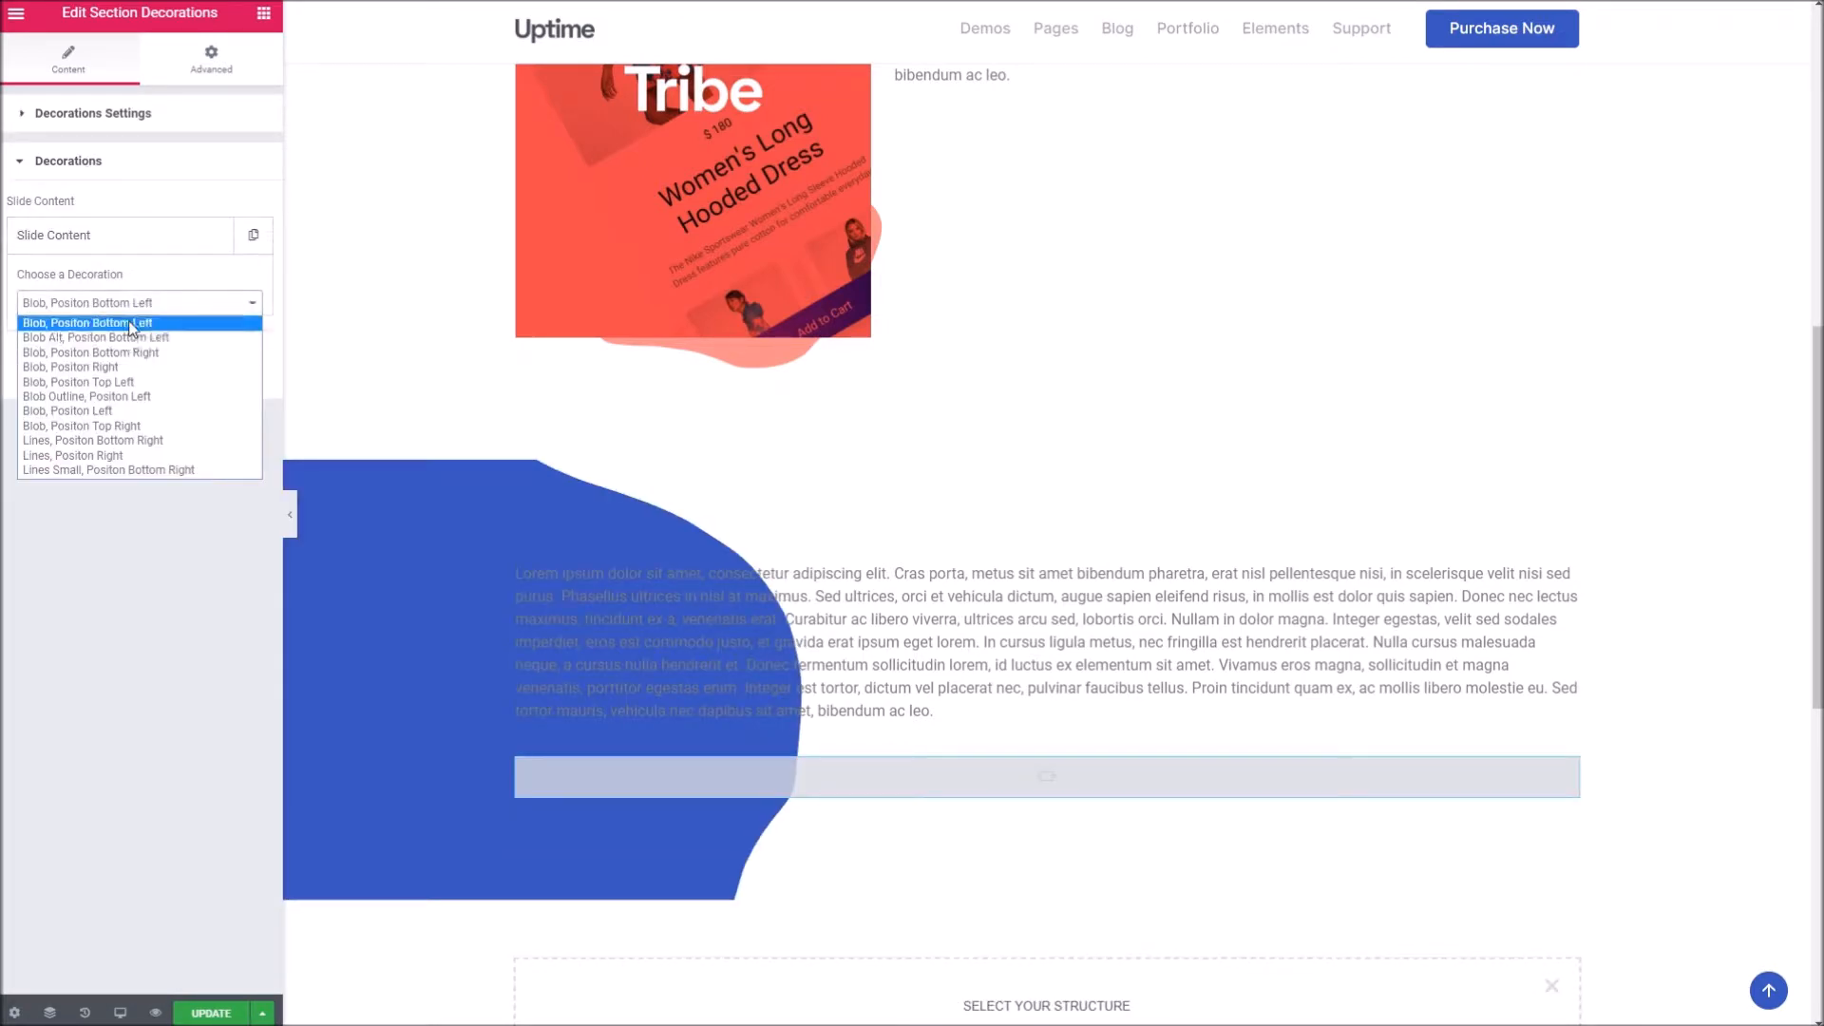
{"action": "left_click", "coordinate": [131, 328]}
- Add a second section decoration item and set it to Lines, Positon Right
{"action": "left_click", "coordinate": [142, 358]}
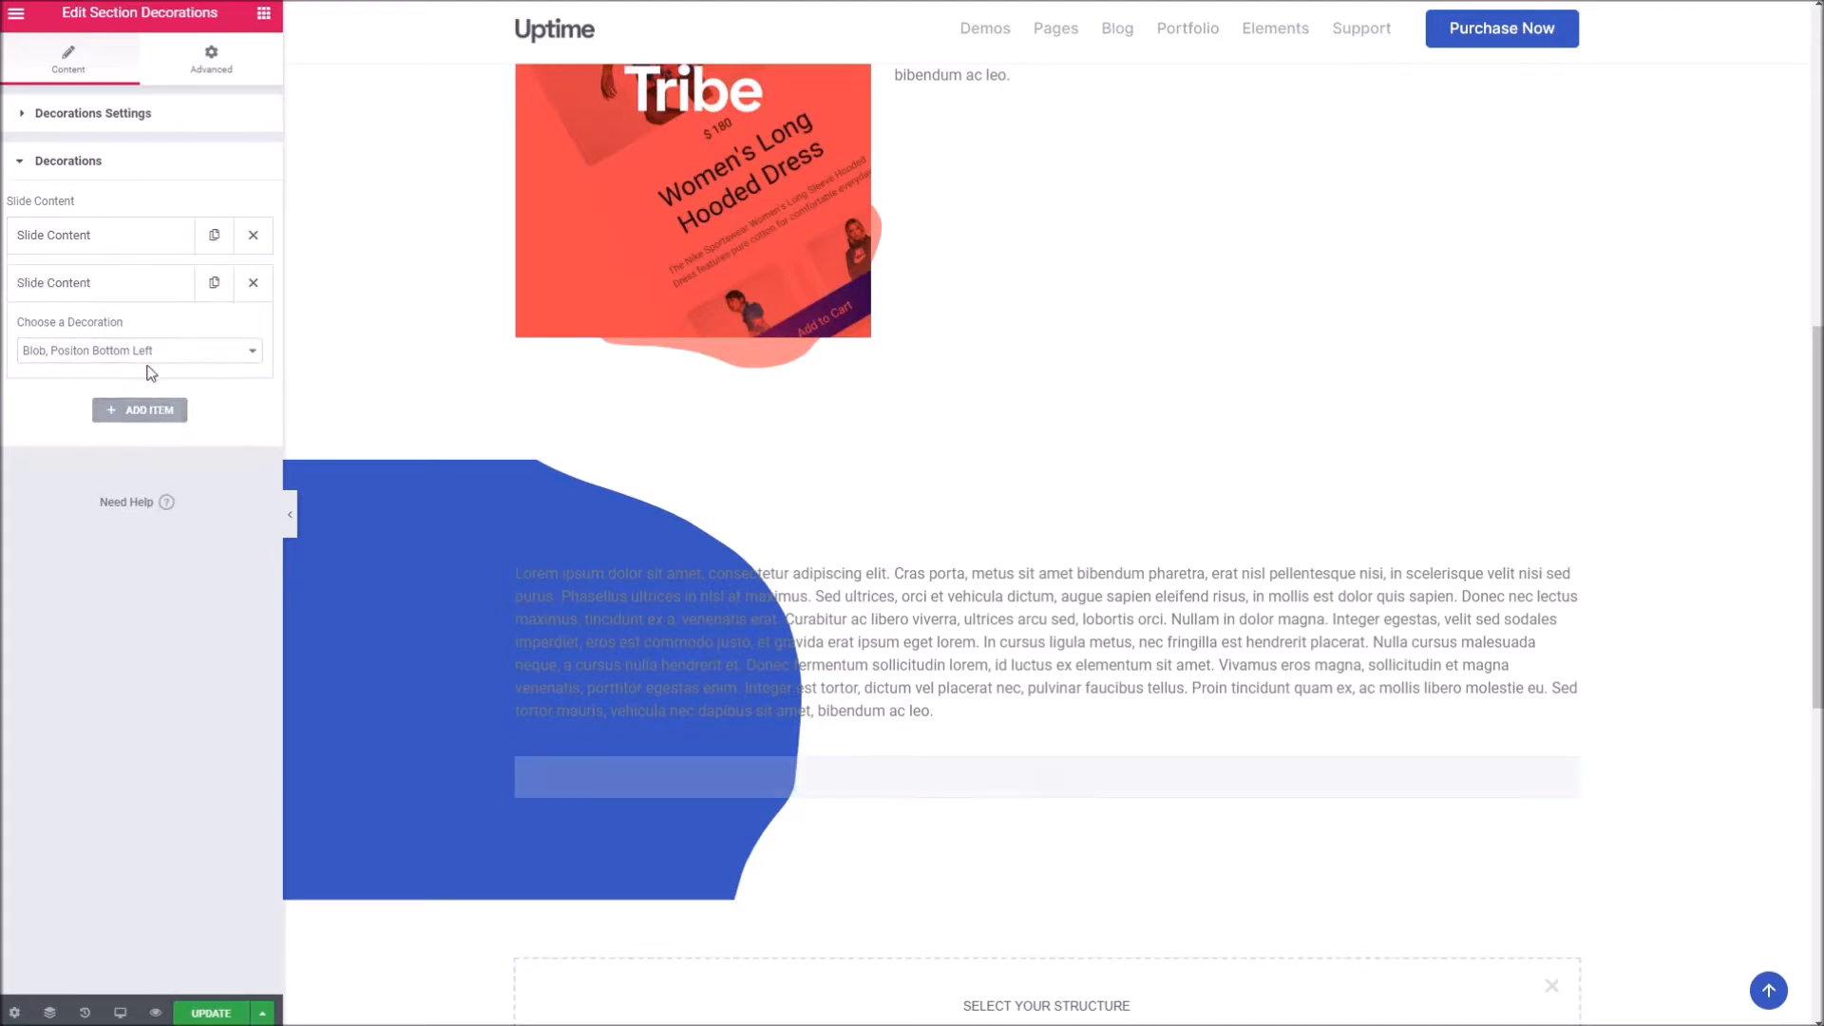
{"action": "left_click", "coordinate": [143, 350]}
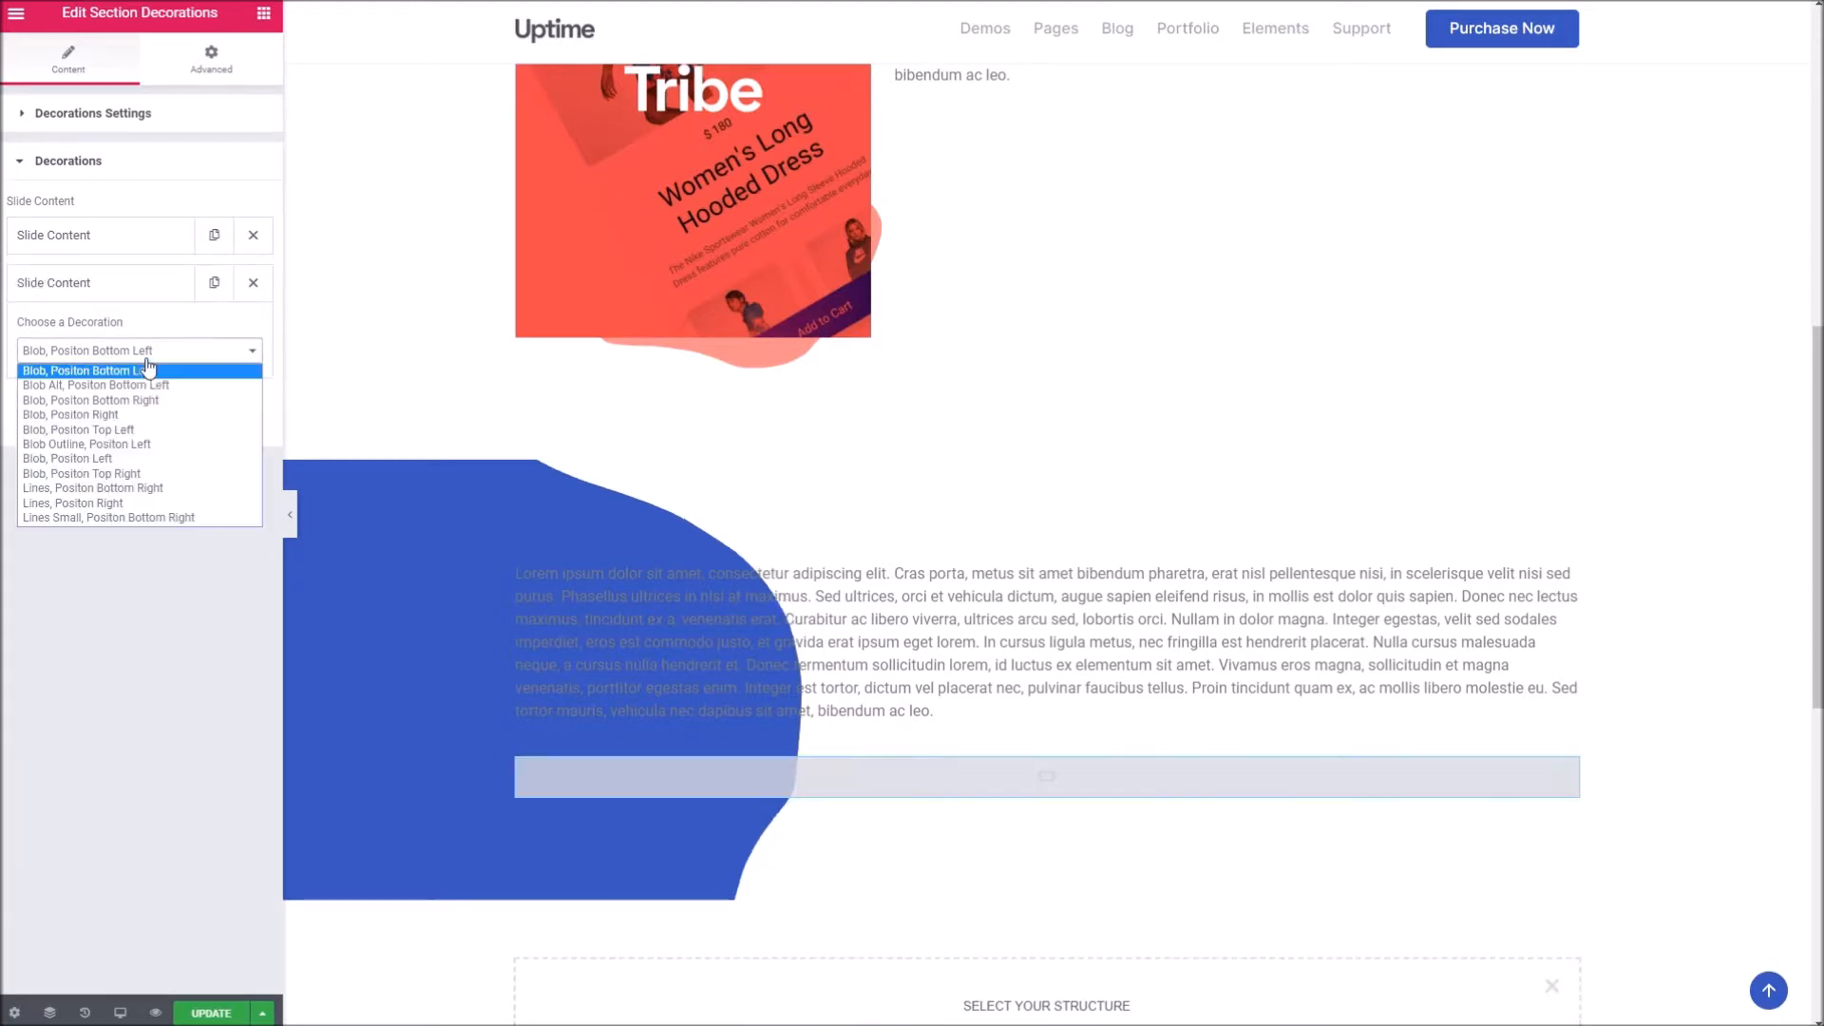
{"action": "left_click", "coordinate": [143, 505]}
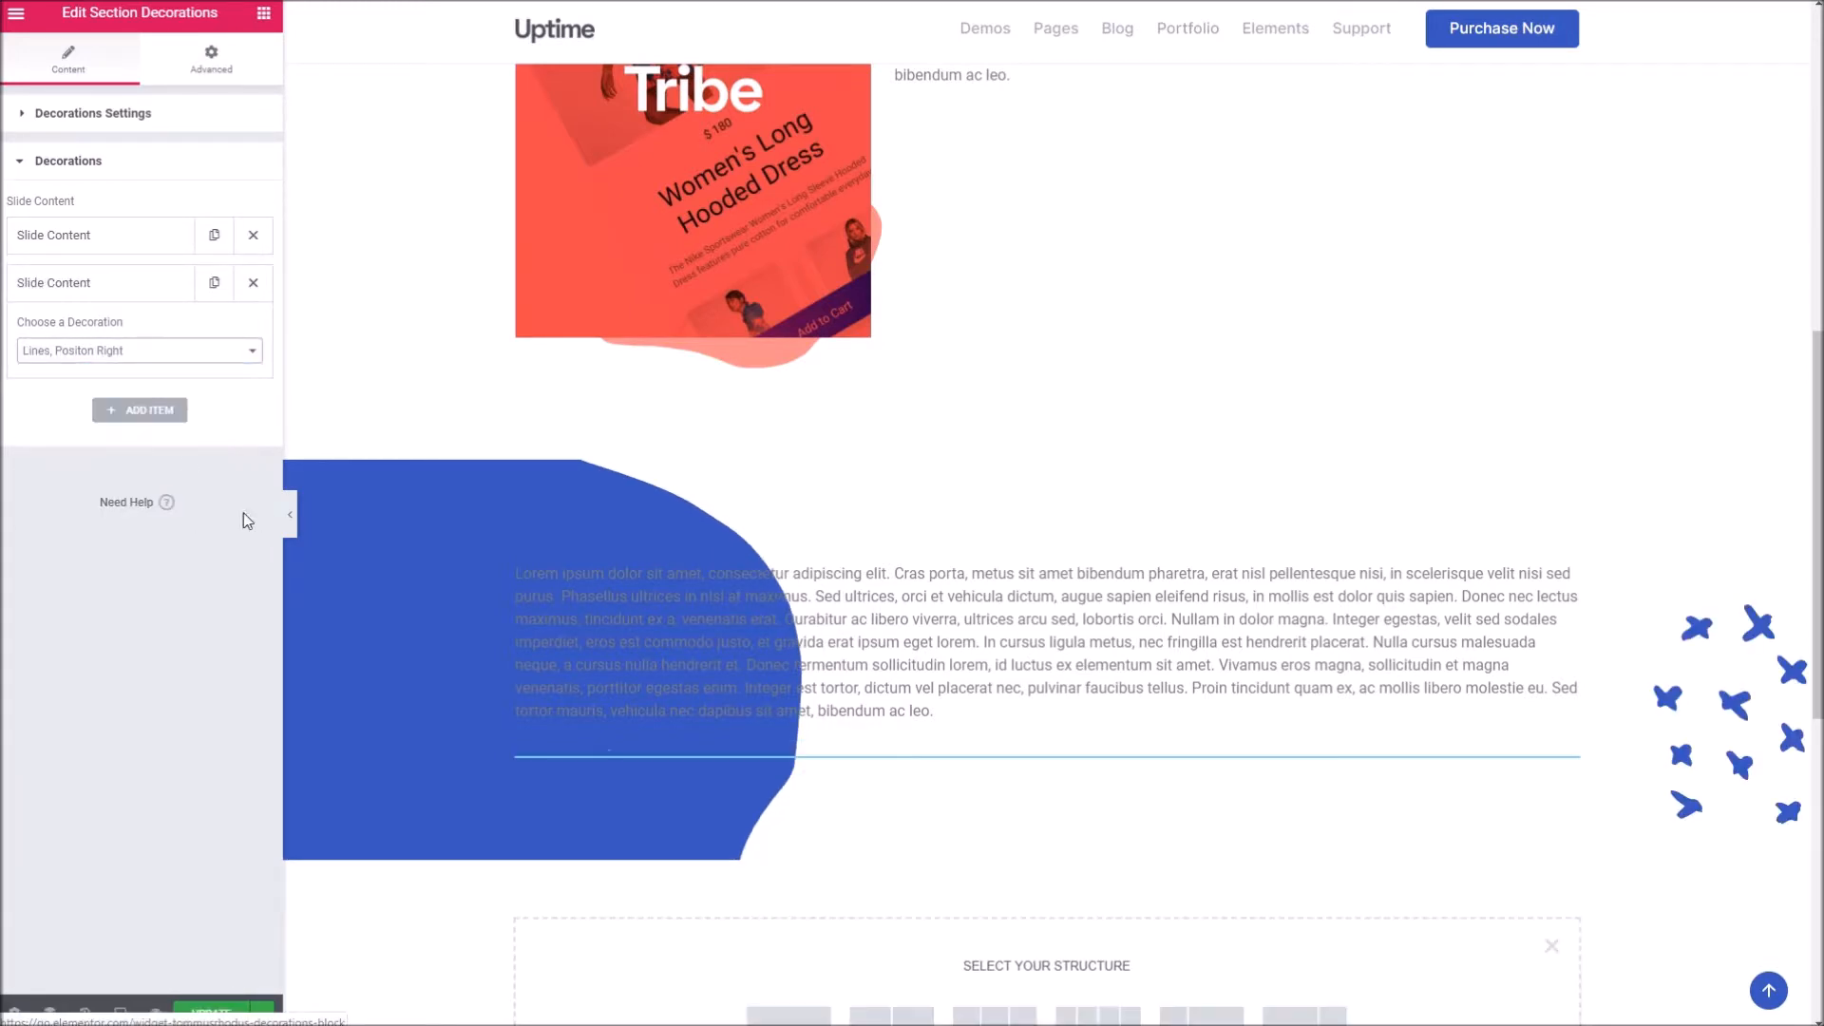
- Add a third section decoration item, try Blob, Positon Top Left, and settle on Blob, Positon Top Right
{"action": "left_click", "coordinate": [162, 411]}
{"action": "left_click", "coordinate": [152, 399]}
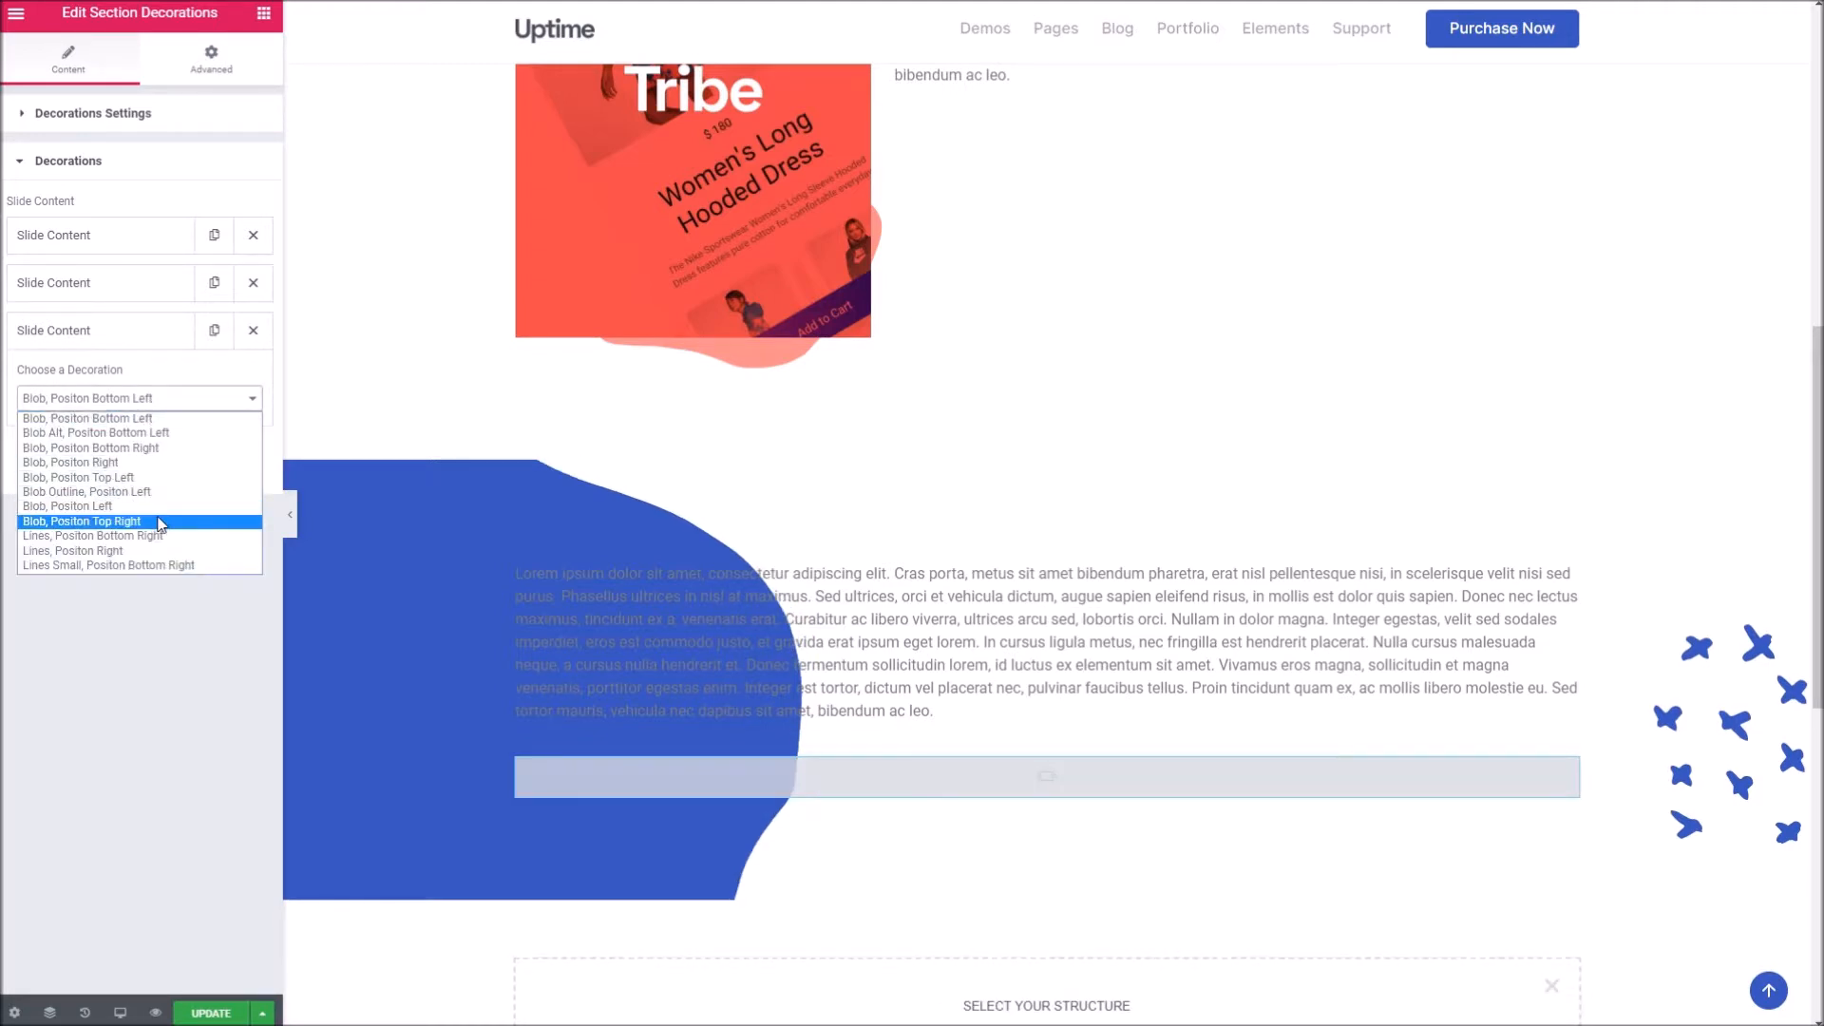
{"action": "left_click", "coordinate": [152, 477]}
{"action": "left_click", "coordinate": [164, 399]}
{"action": "left_click", "coordinate": [155, 521]}
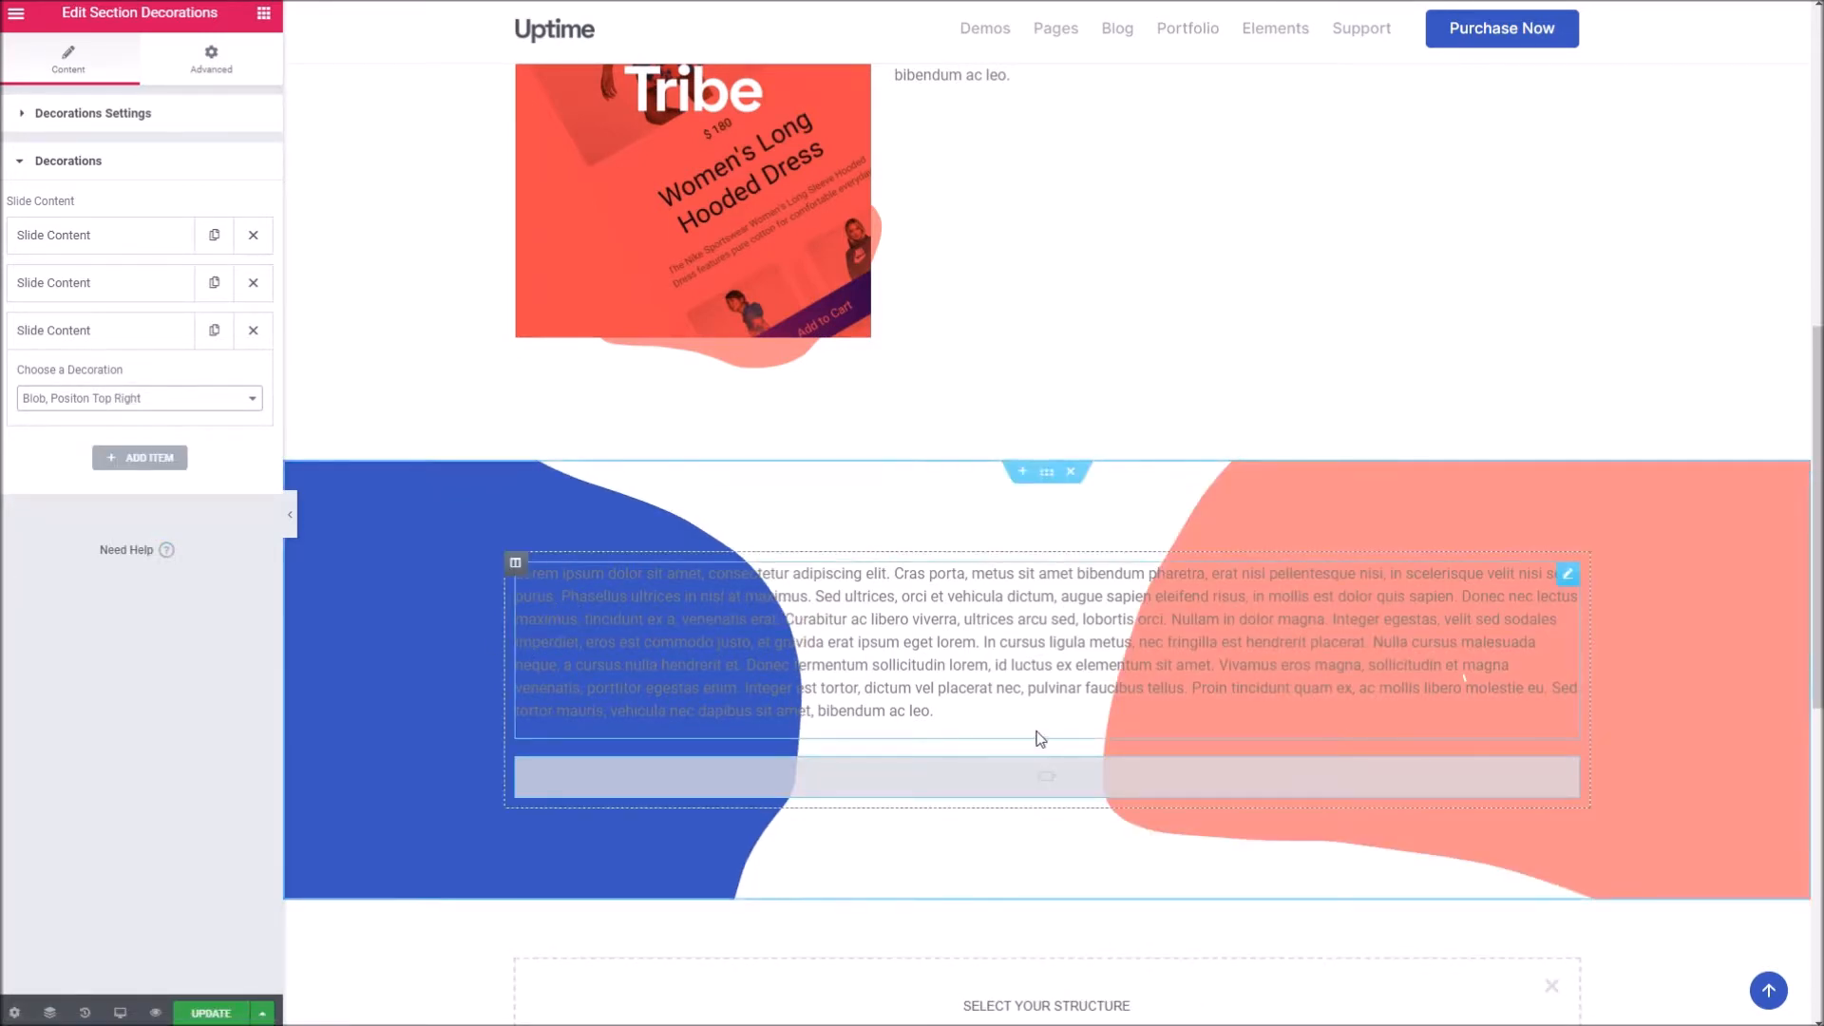
- Save the page and reload its preview, examining the section decorations behind the text
{"action": "left_click", "coordinate": [209, 1010]}
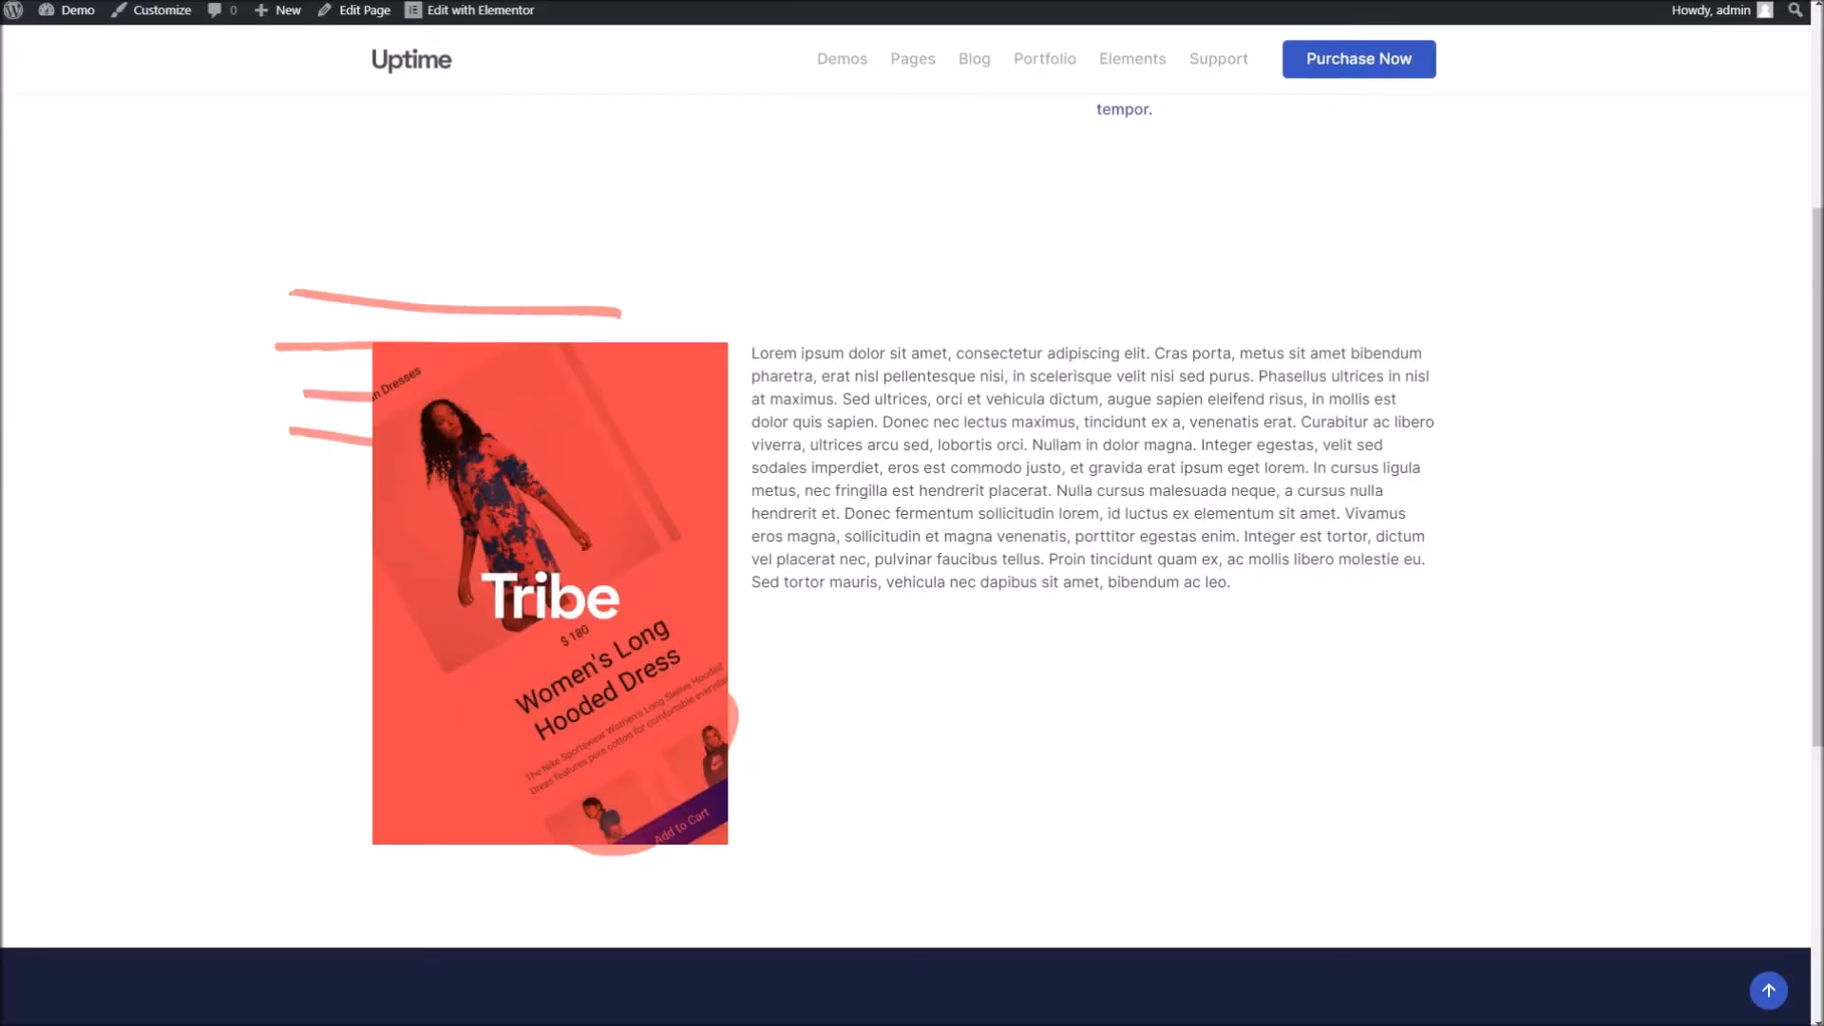
{"action": "scroll", "coordinate": [692, 111], "scroll_direction": "down", "scroll_amount": 3}
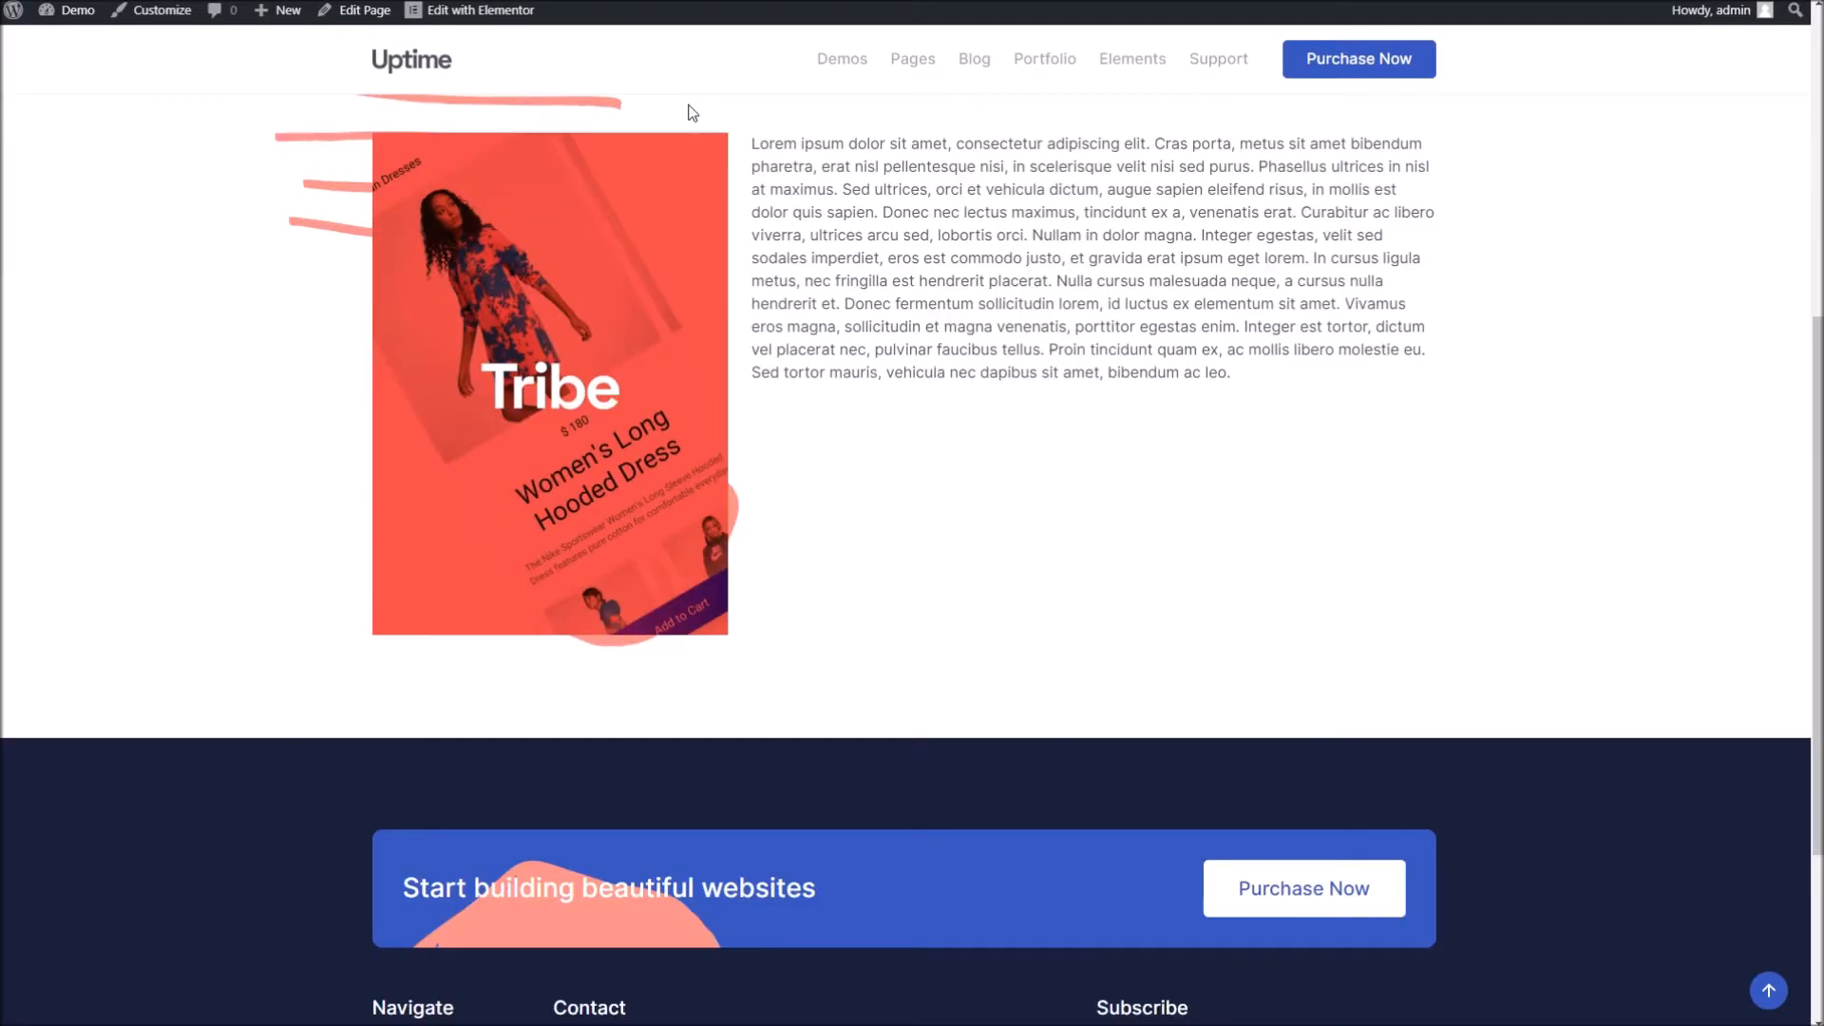
{"action": "right_click", "coordinate": [717, 0]}
{"action": "left_click", "coordinate": [751, 0]}
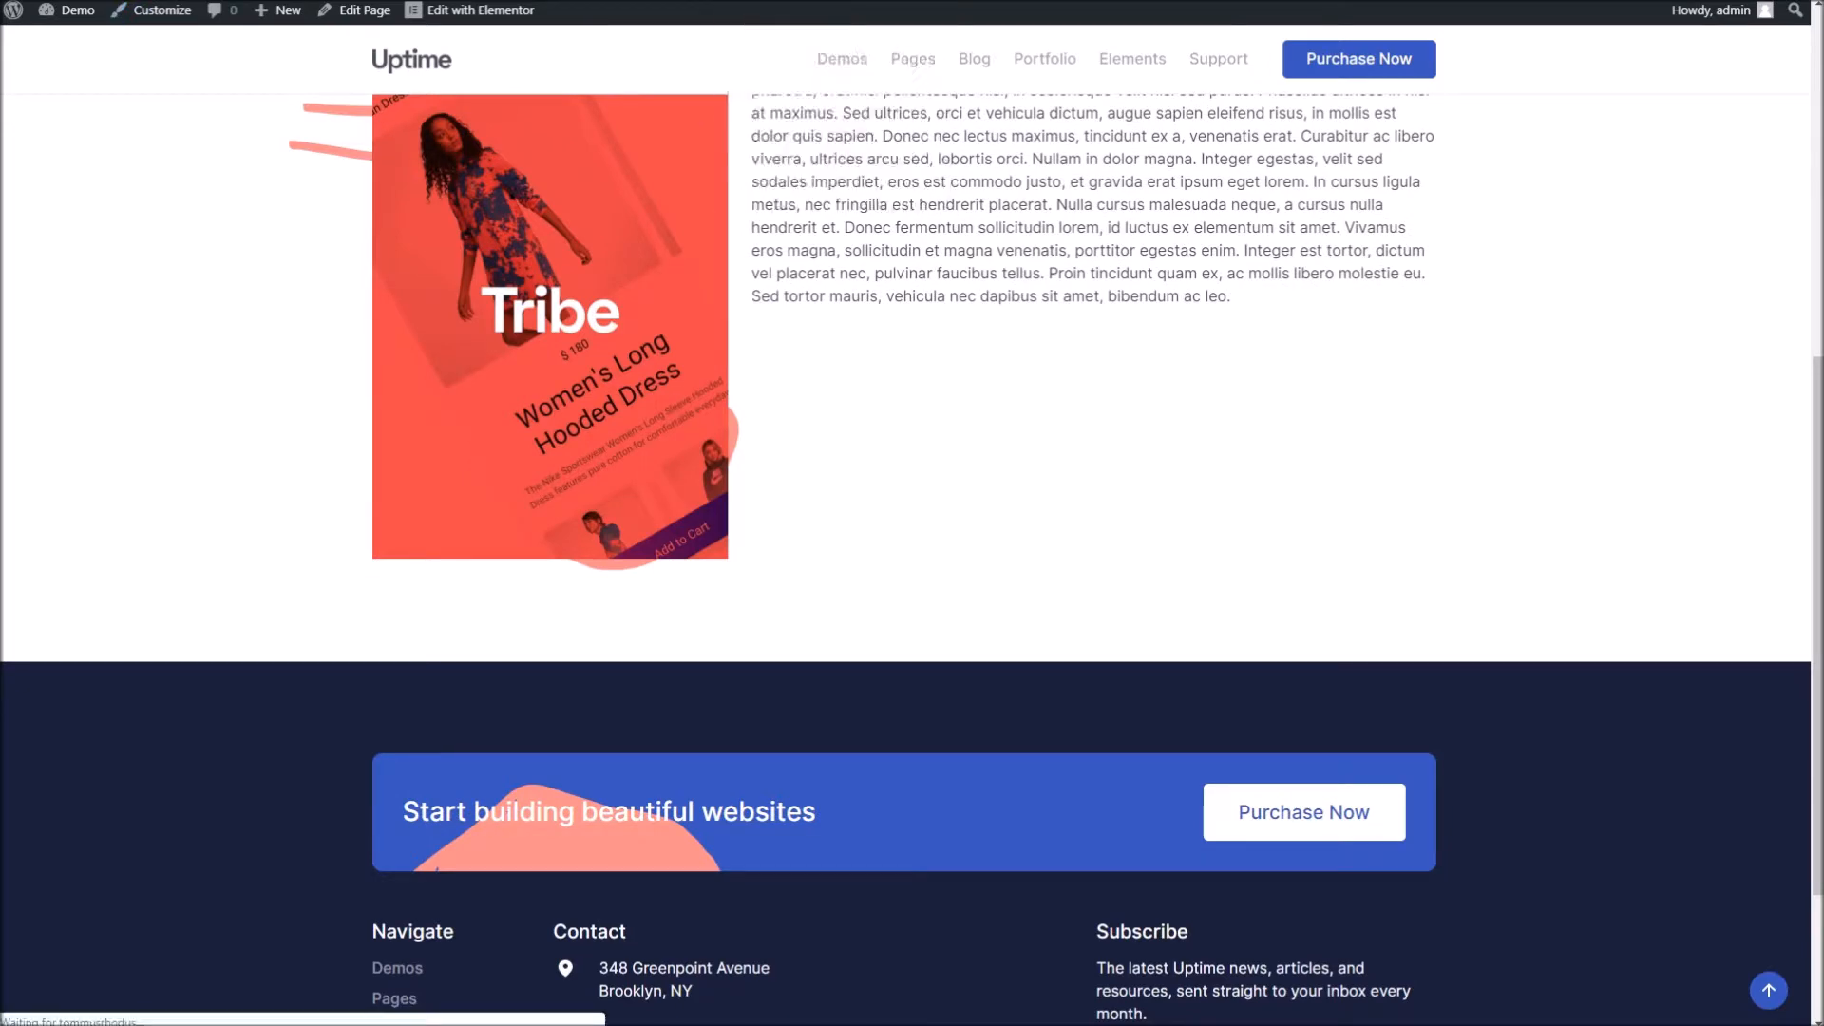
{"action": "scroll", "coordinate": [823, 285], "scroll_direction": "down", "scroll_amount": 3}
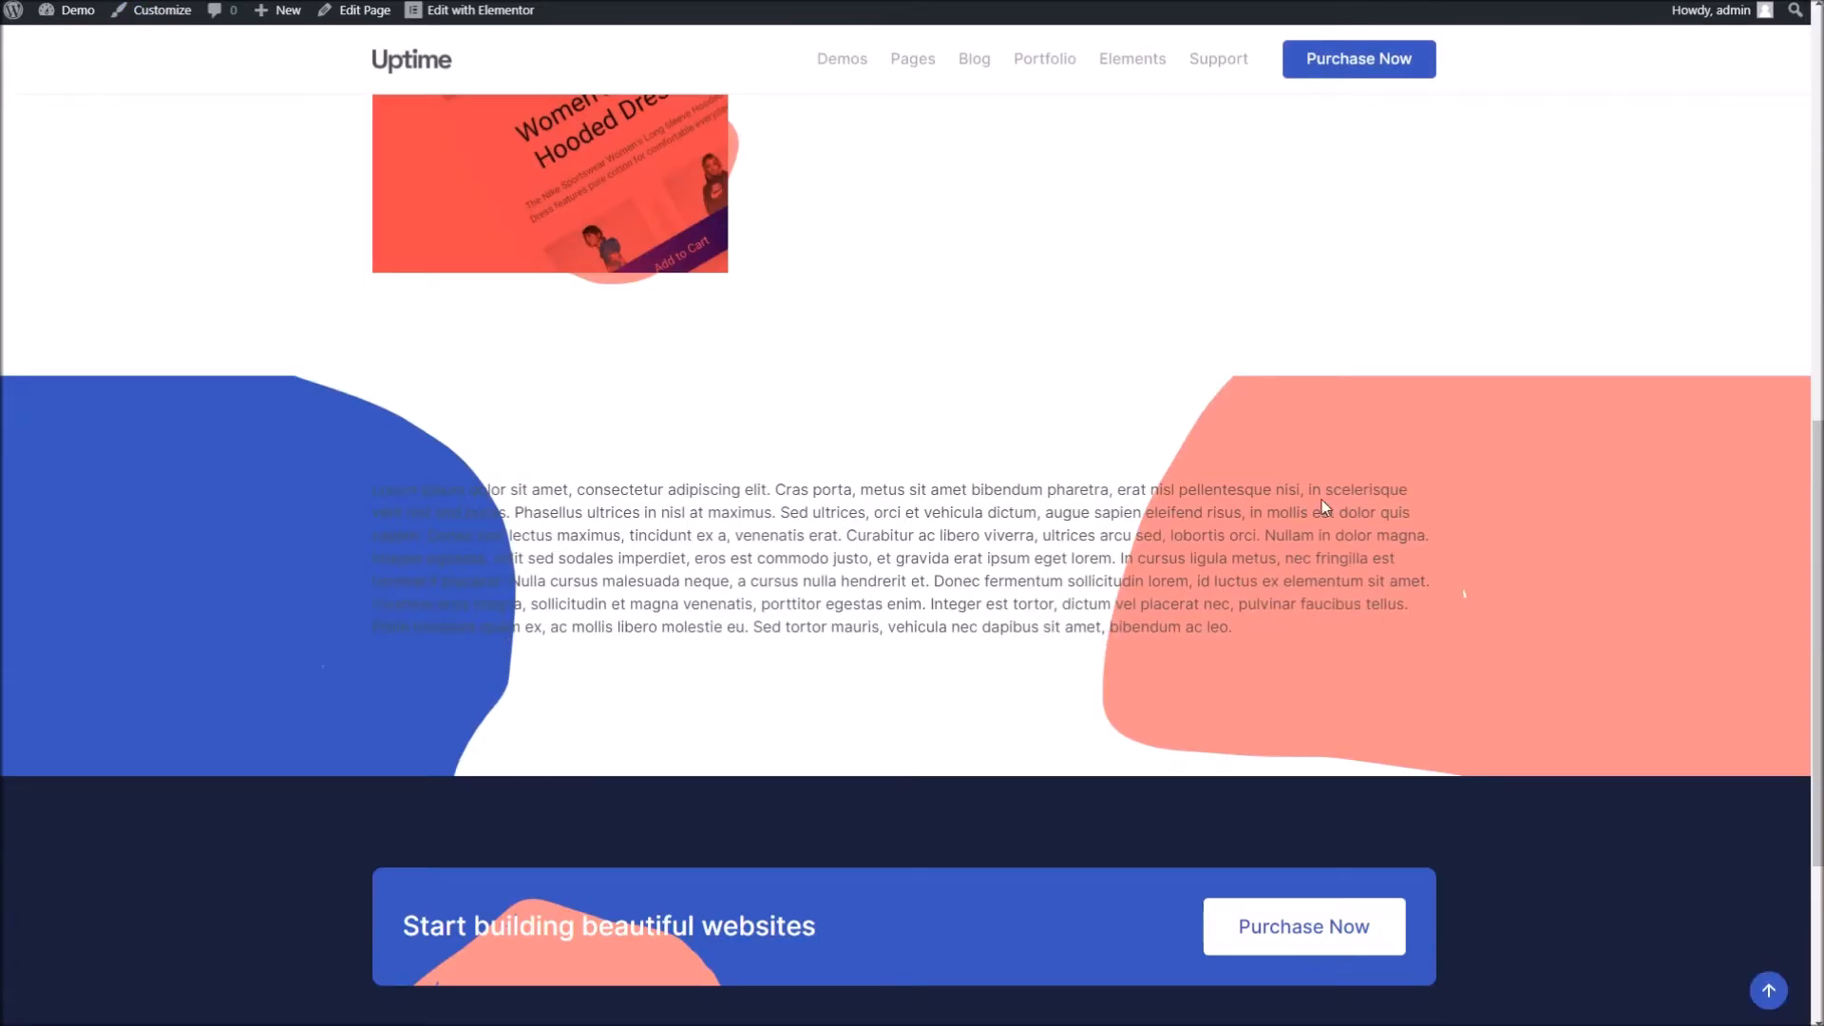
{"action": "left_click_drag", "start_coordinate": [984, 543], "coordinate": [534, 535]}
{"action": "left_click", "coordinate": [457, 507]}
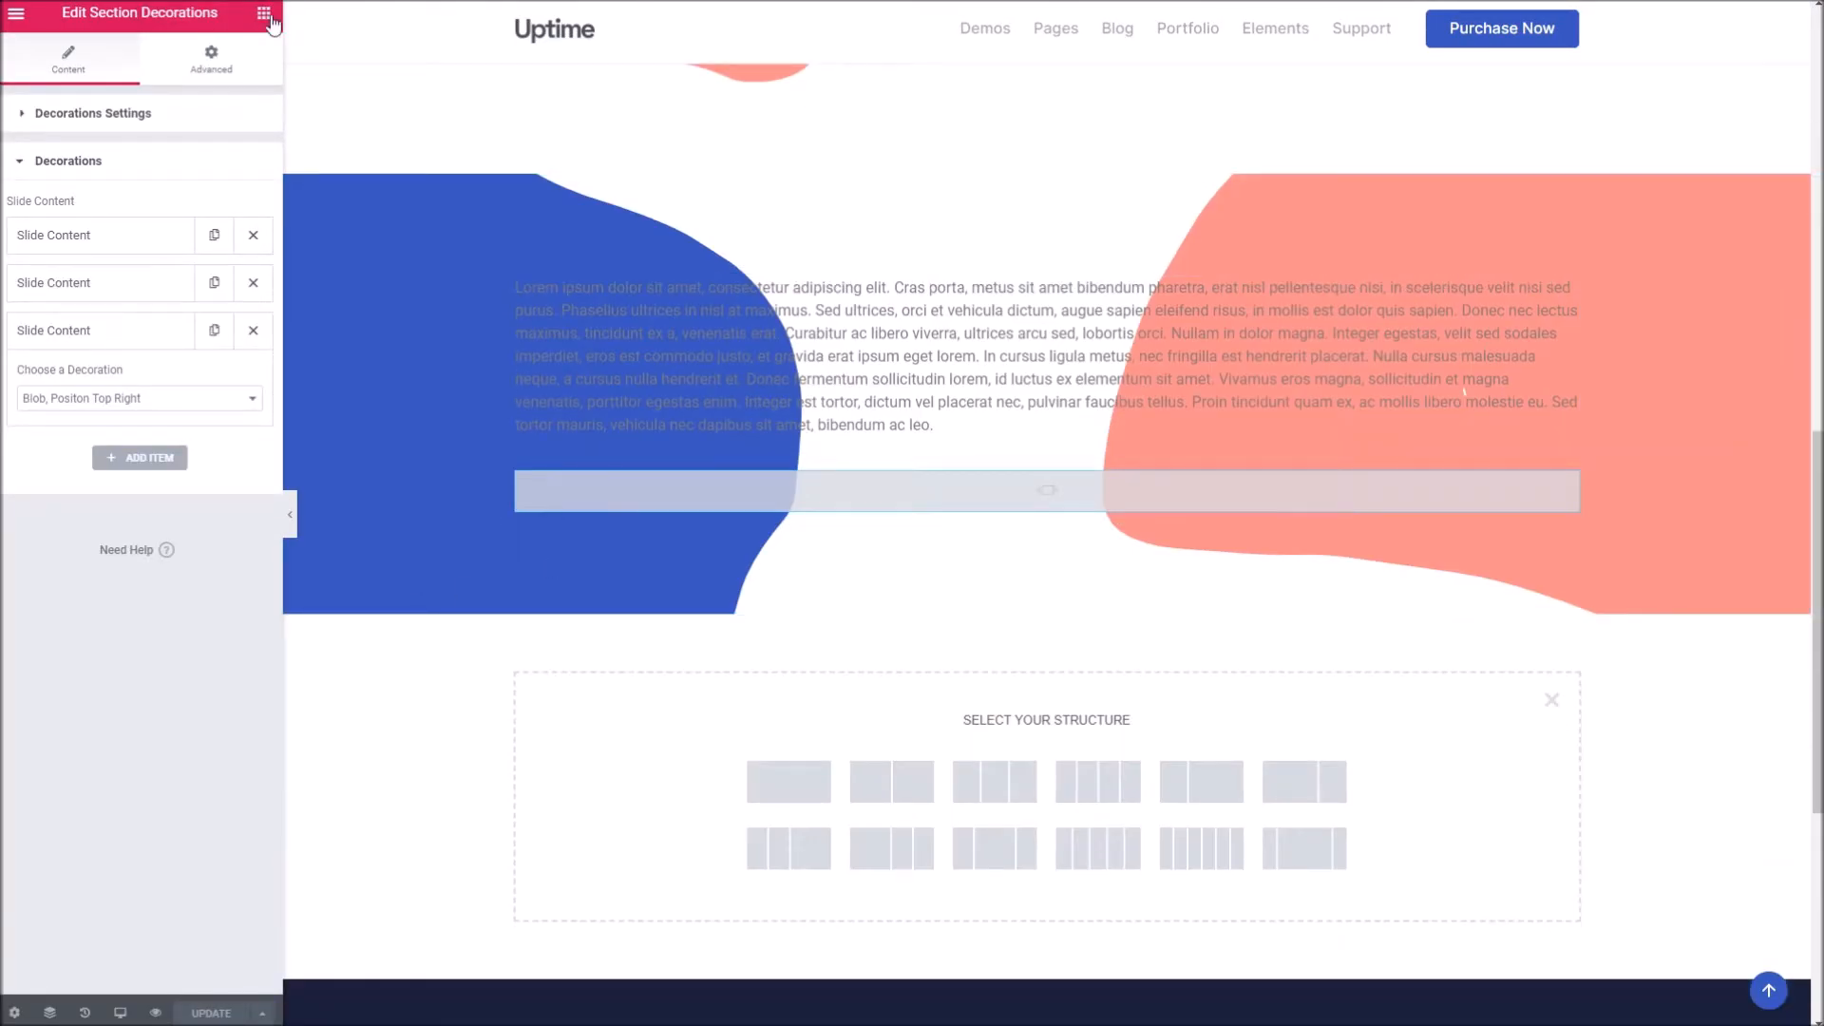
- Insert a three-column section below the decorated text and narrow its two outer columns to widen the middle one
{"action": "left_click", "coordinate": [265, 13]}
{"action": "scroll", "coordinate": [190, 510], "scroll_direction": "down", "scroll_amount": 15}
{"action": "scroll", "coordinate": [192, 511], "scroll_direction": "down", "scroll_amount": 5}
{"action": "scroll", "coordinate": [192, 510], "scroll_direction": "up", "scroll_amount": 6}
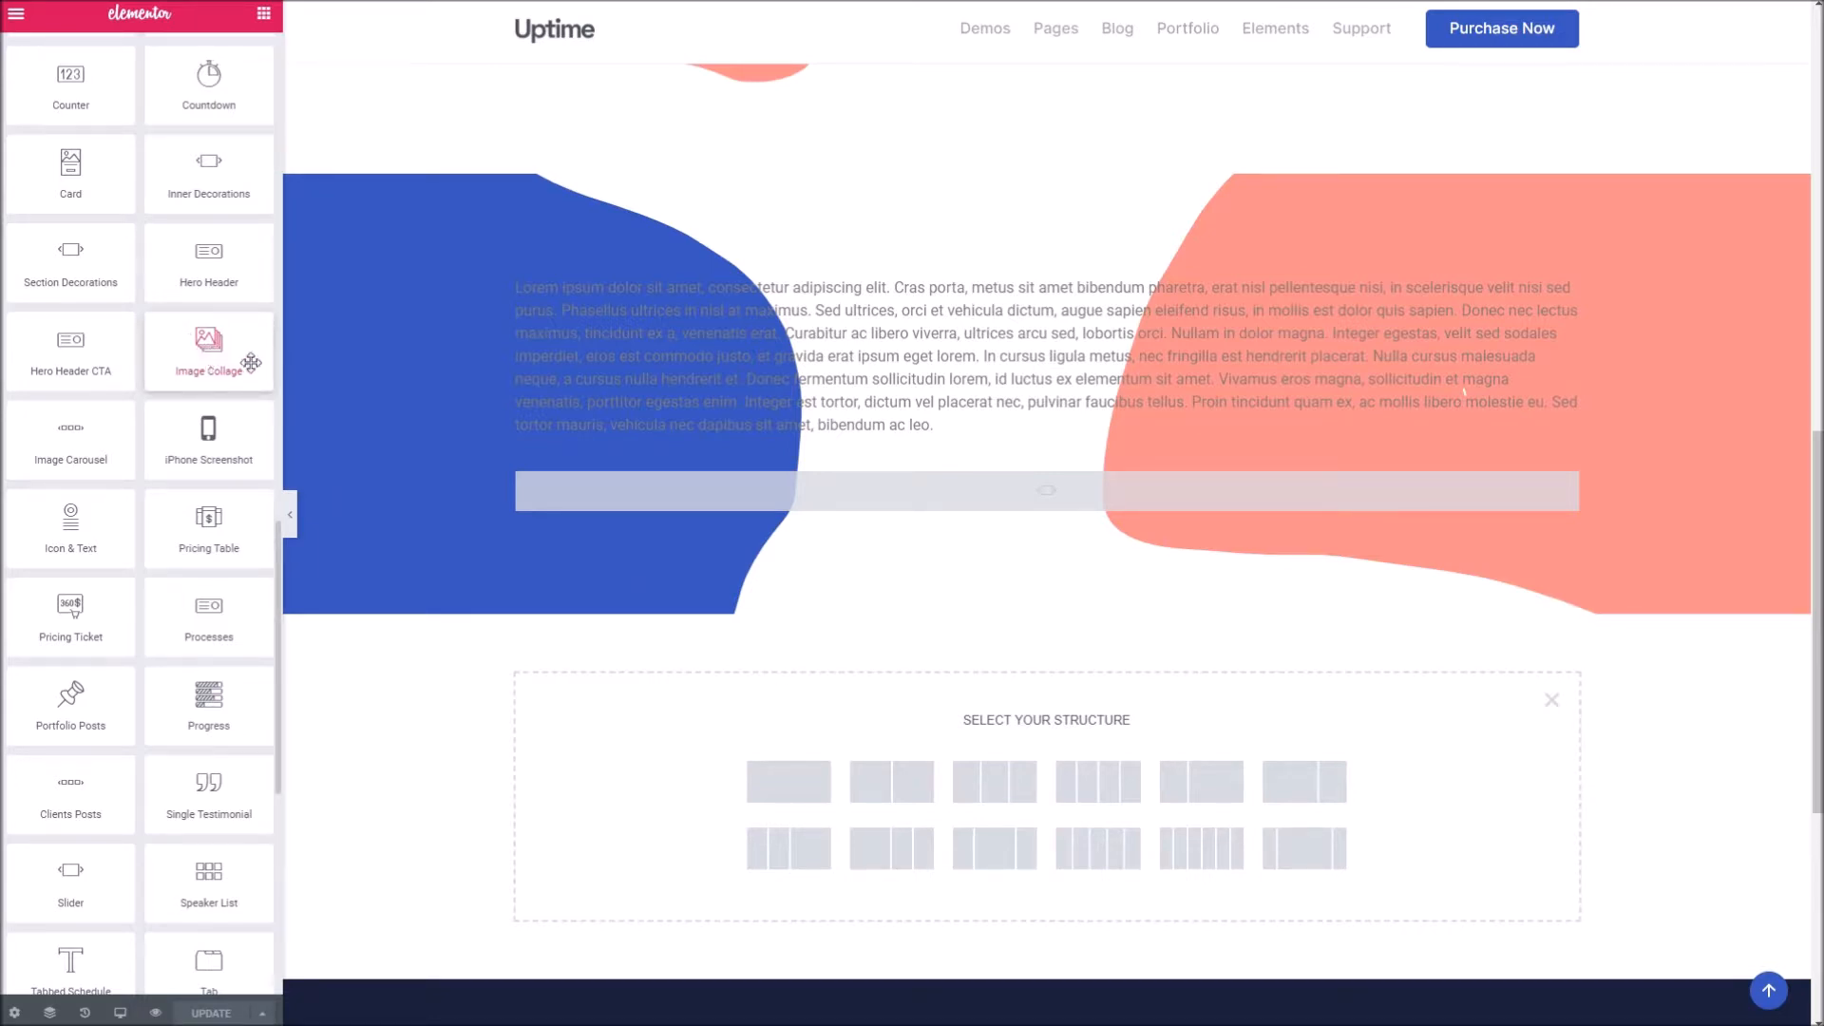
{"action": "left_click", "coordinate": [988, 804]}
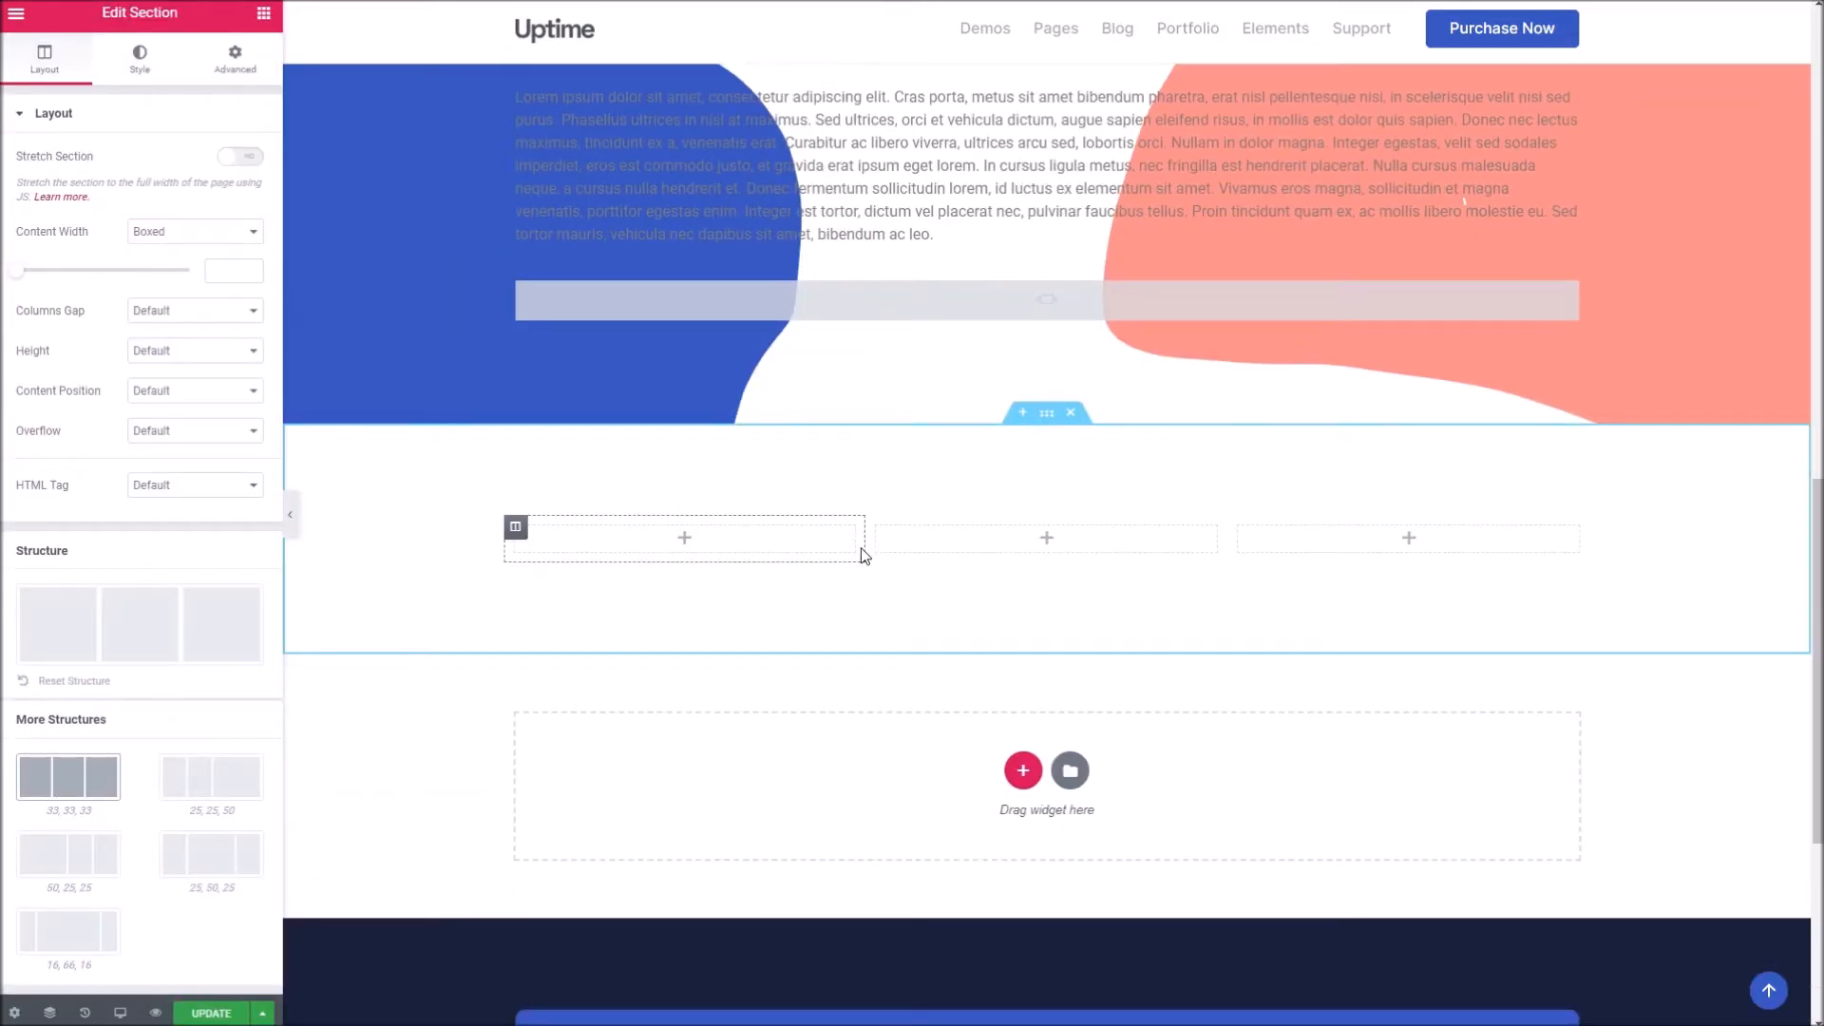
{"action": "left_click_drag", "start_coordinate": [864, 545], "coordinate": [725, 550]}
{"action": "left_click_drag", "start_coordinate": [1229, 545], "coordinate": [1383, 545]}
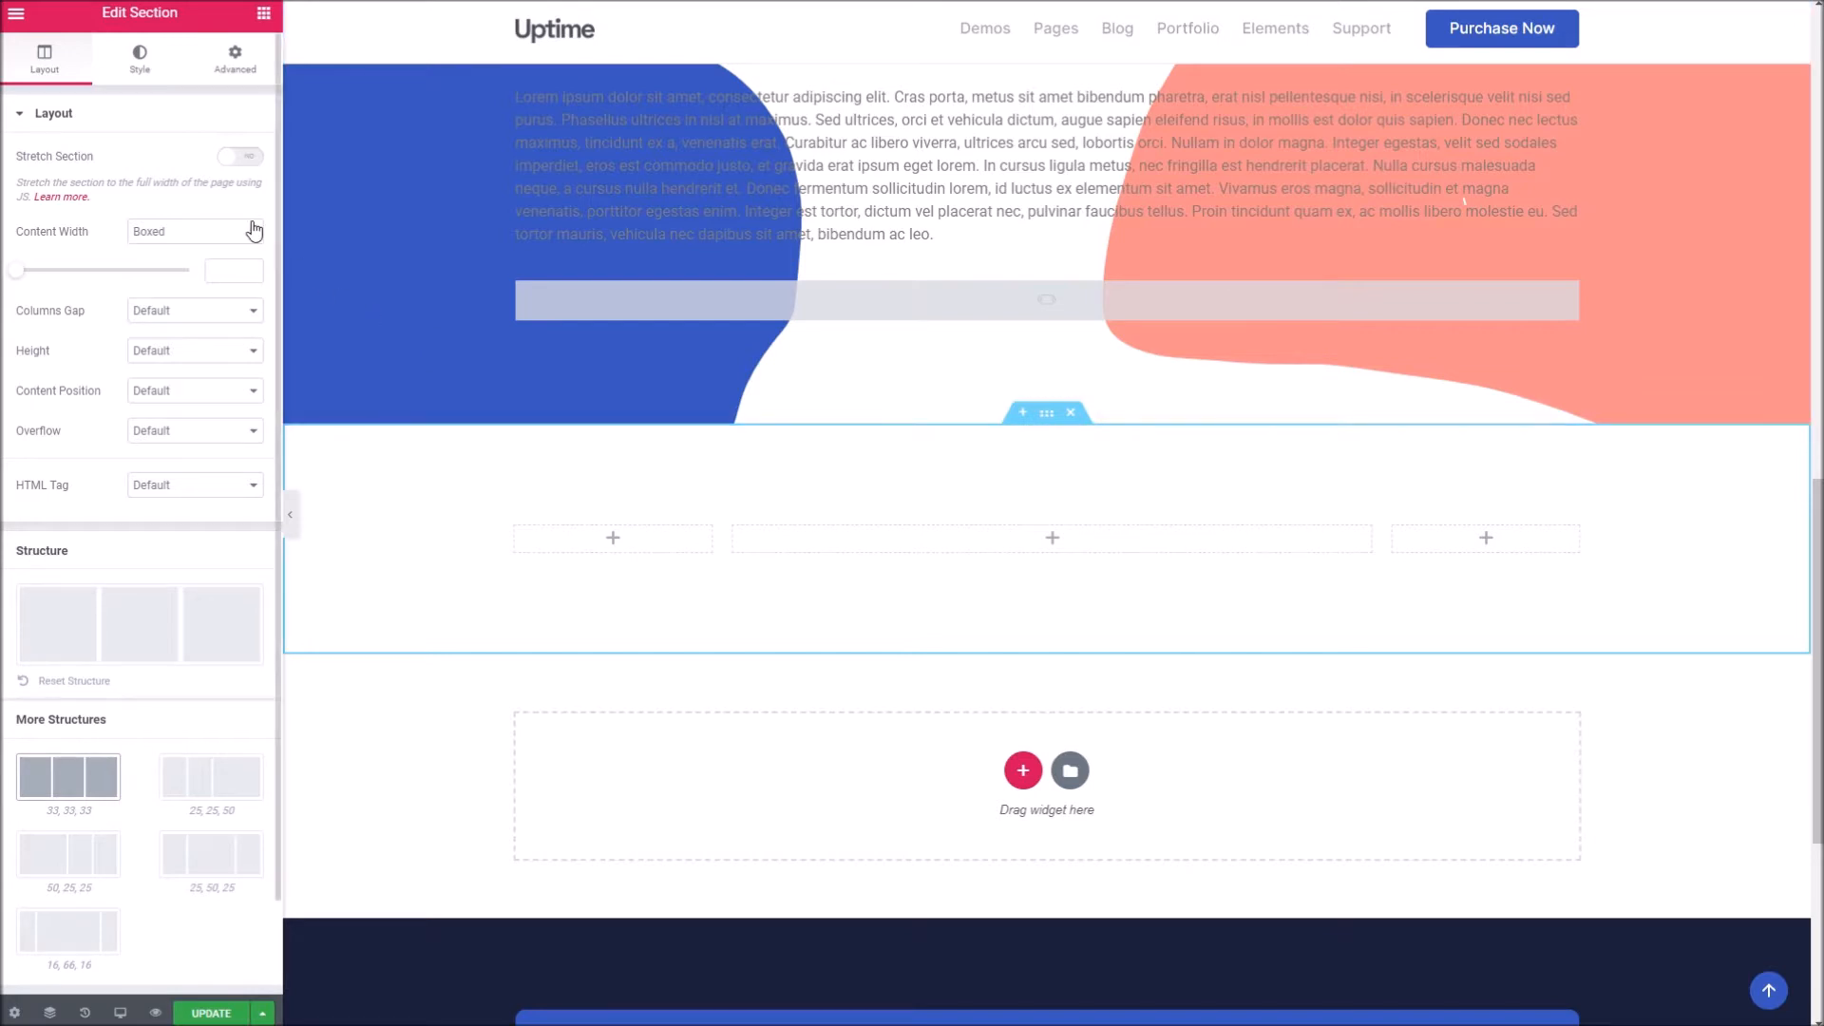
- Place an Image Collage widget in the middle column of the three-column section
{"action": "left_click", "coordinate": [1051, 537]}
{"action": "scroll", "coordinate": [209, 532], "scroll_direction": "down", "scroll_amount": 10}
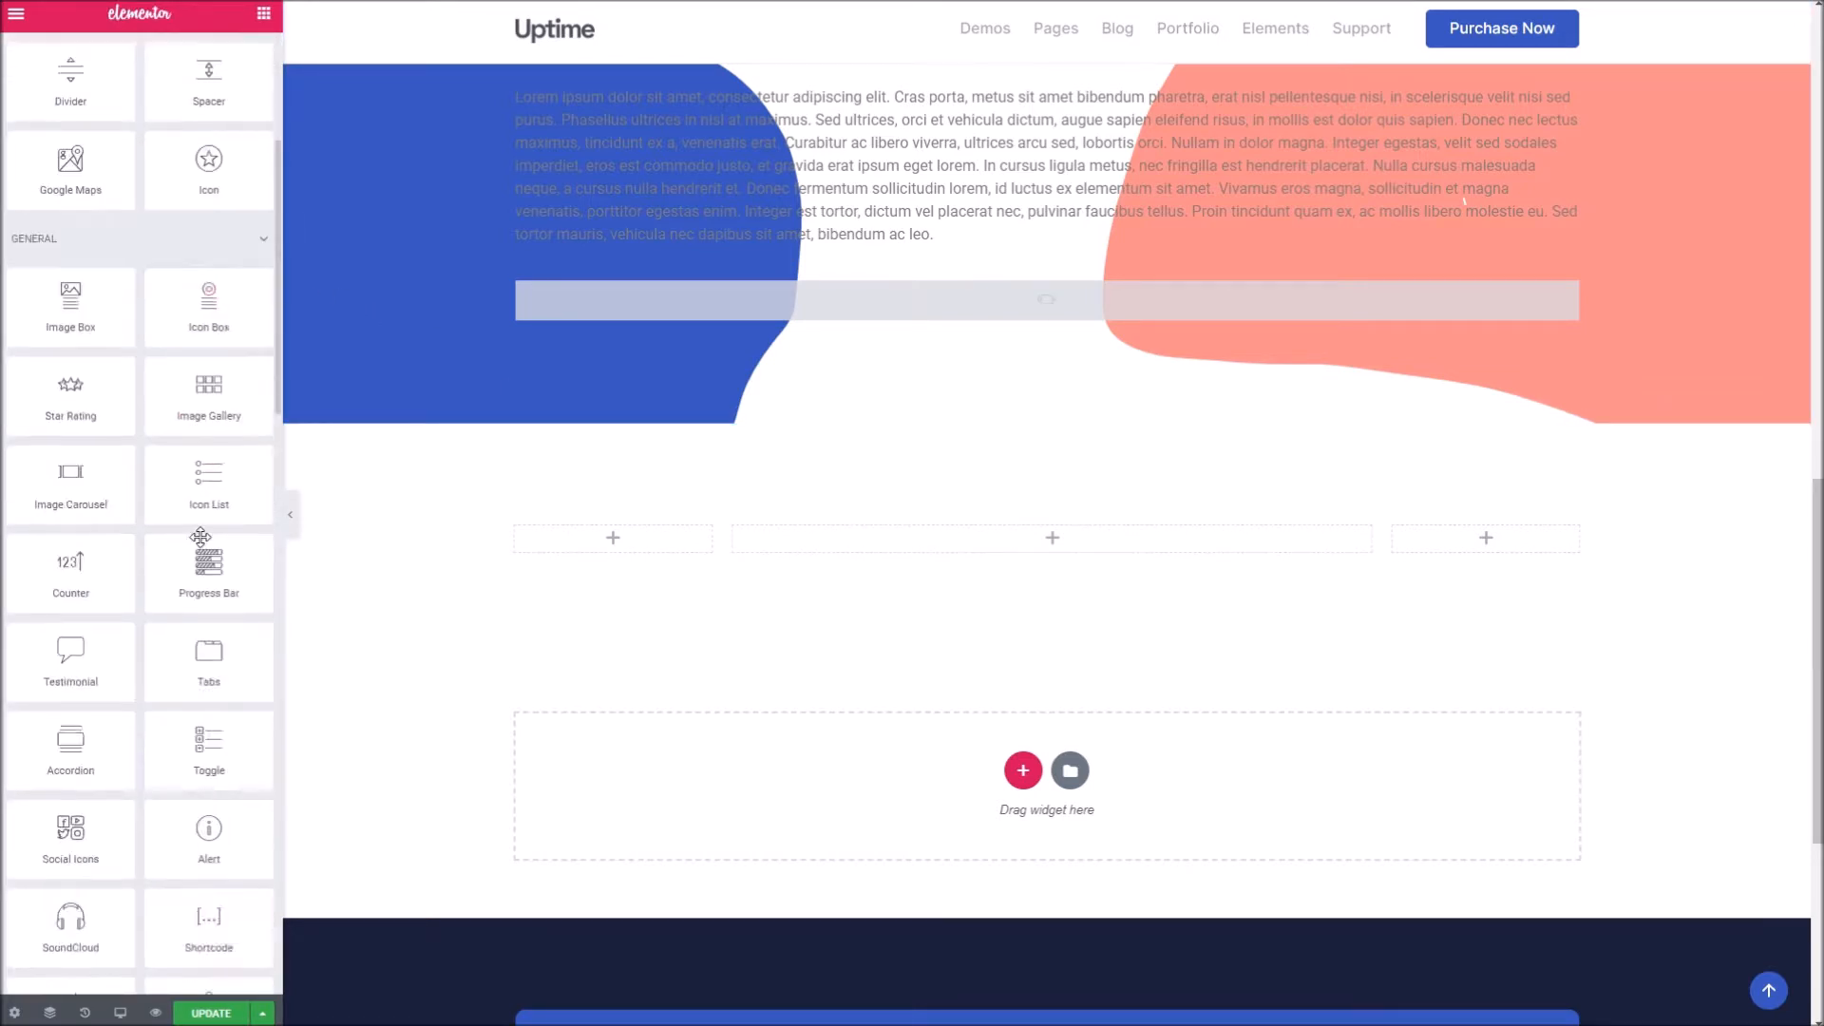
{"action": "scroll", "coordinate": [209, 532], "scroll_direction": "down", "scroll_amount": 7}
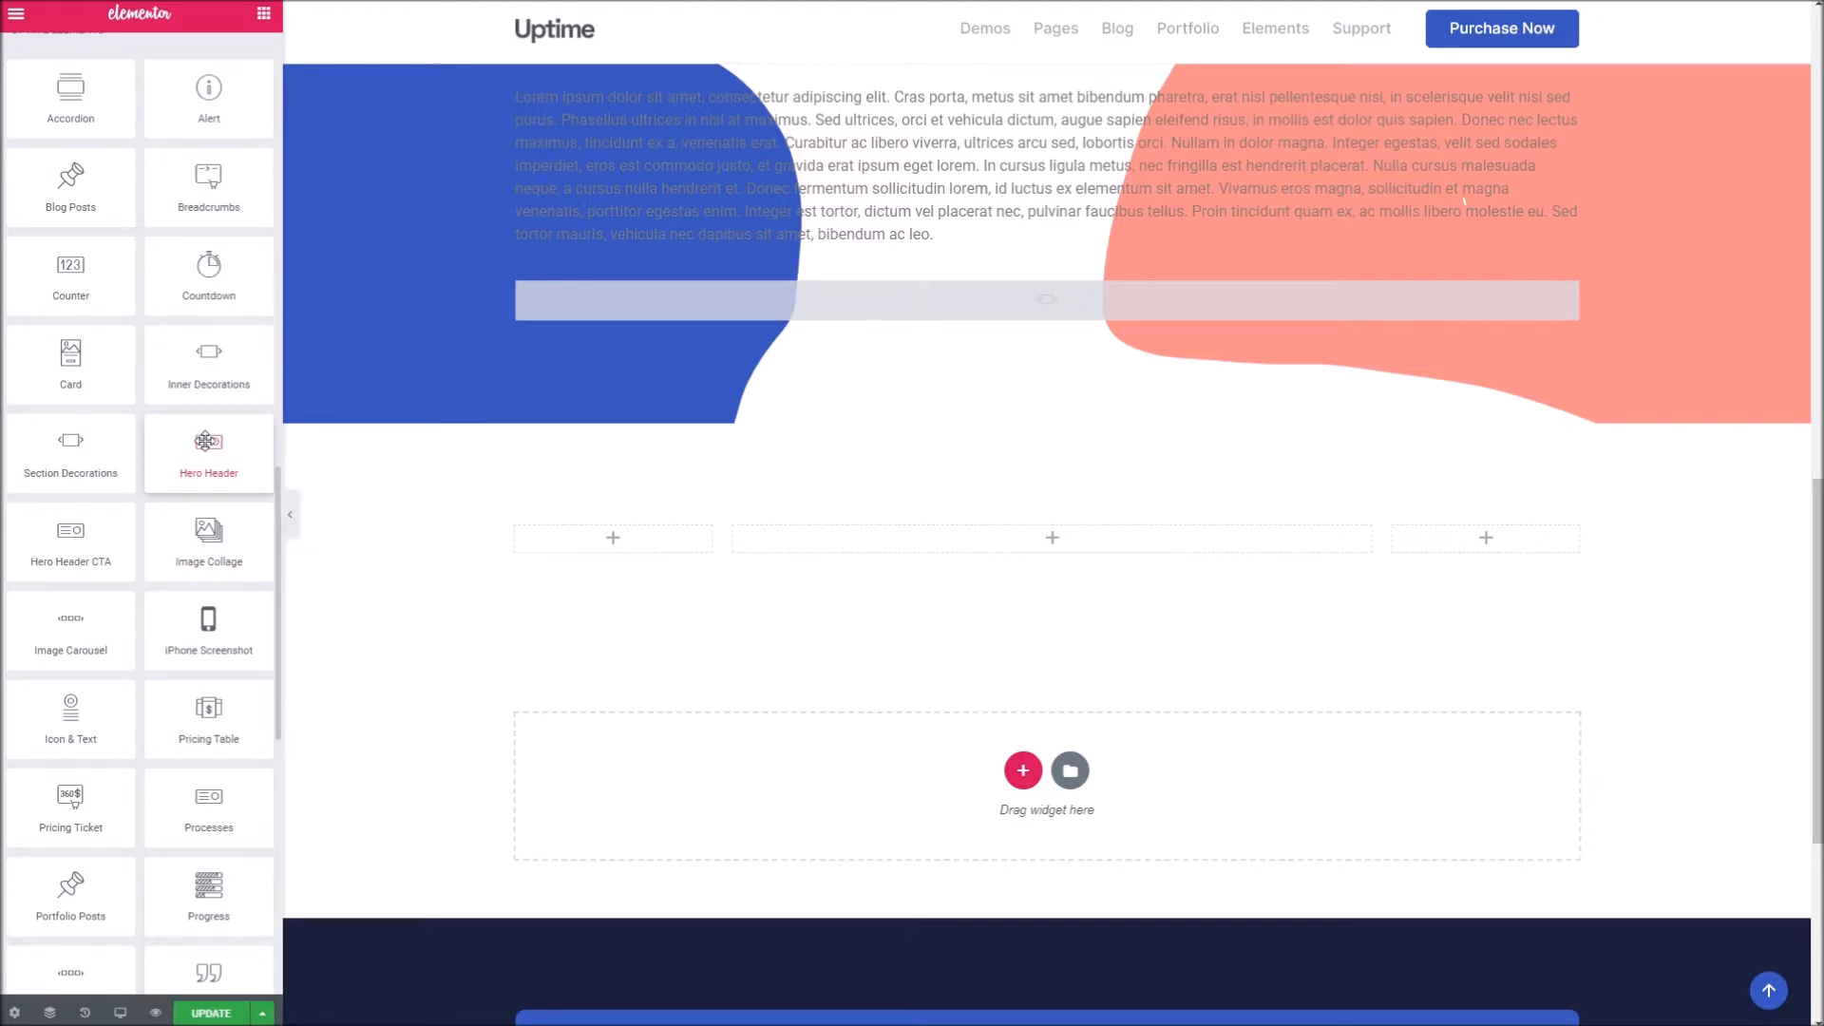
{"action": "left_click_drag", "start_coordinate": [213, 532], "coordinate": [838, 543]}
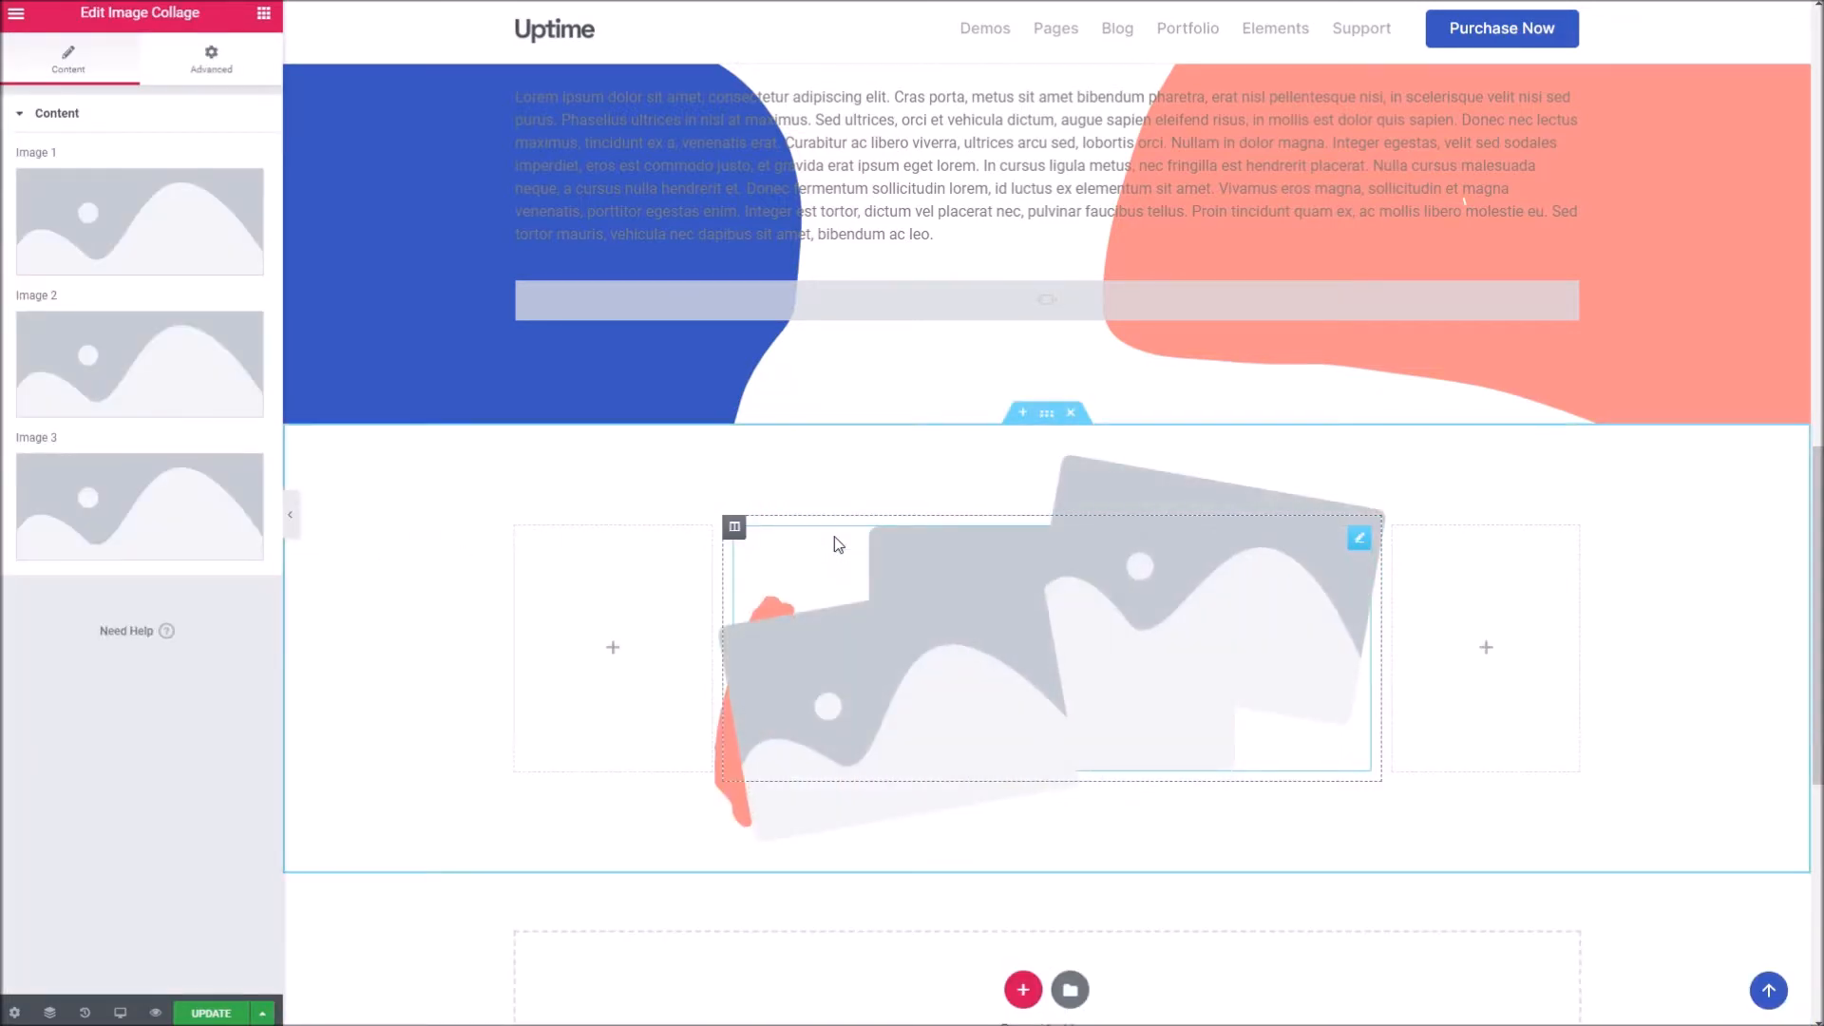
- Set the collage's Image 1 to the red Tribe picture from the media library
{"action": "left_click", "coordinate": [80, 224]}
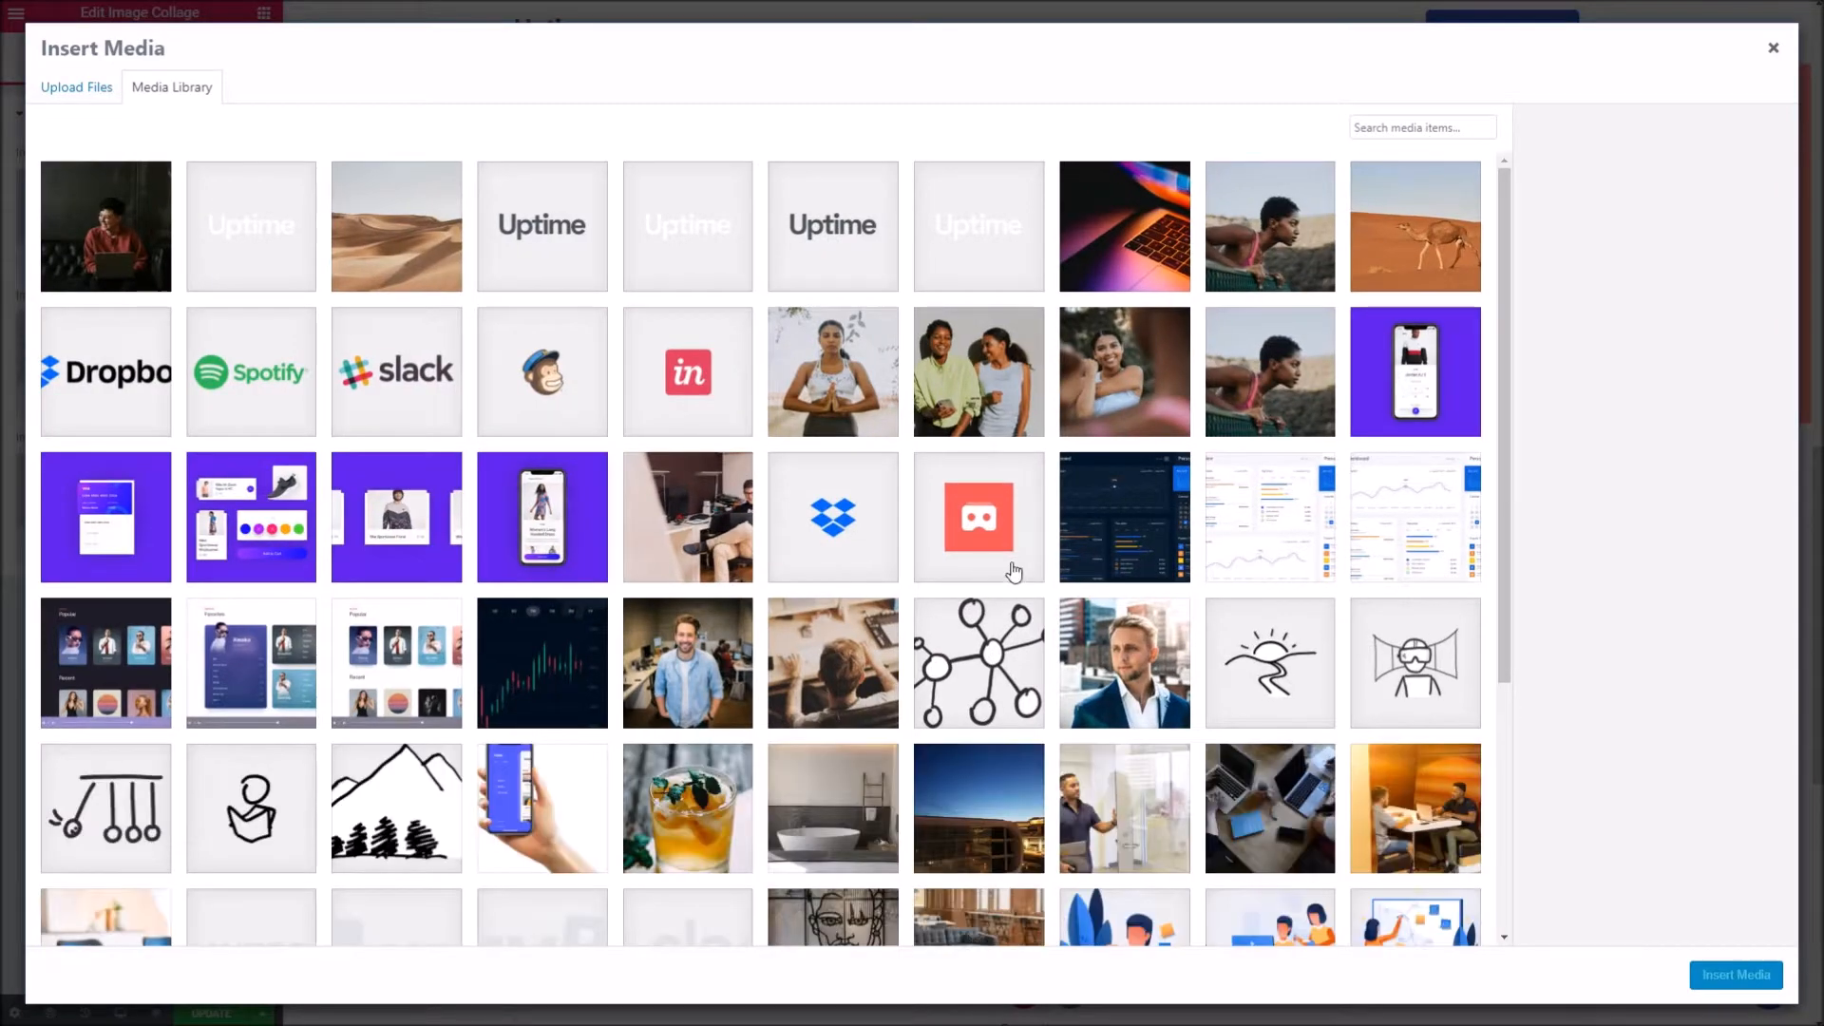
{"action": "scroll", "coordinate": [1010, 578], "scroll_direction": "down", "scroll_amount": 10}
{"action": "scroll", "coordinate": [860, 660], "scroll_direction": "down", "scroll_amount": 4}
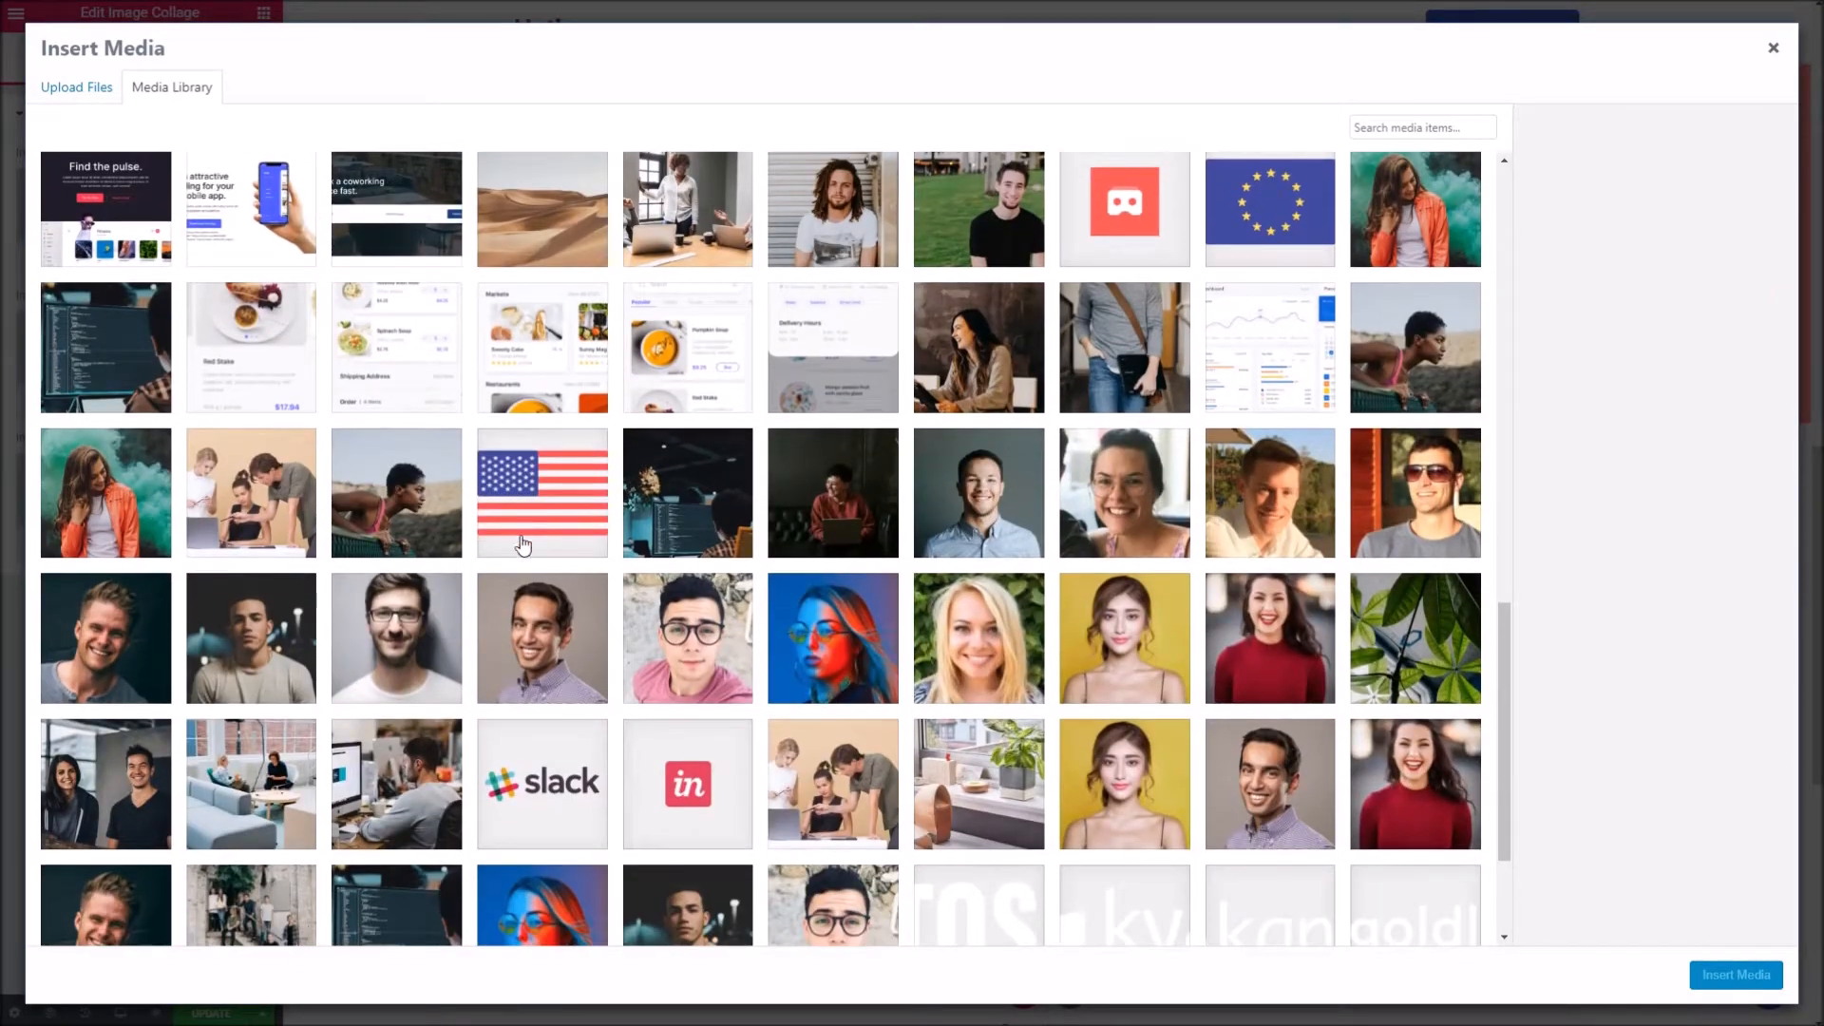
{"action": "scroll", "coordinate": [600, 602], "scroll_direction": "up", "scroll_amount": 3}
{"action": "scroll", "coordinate": [750, 568], "scroll_direction": "up", "scroll_amount": 4}
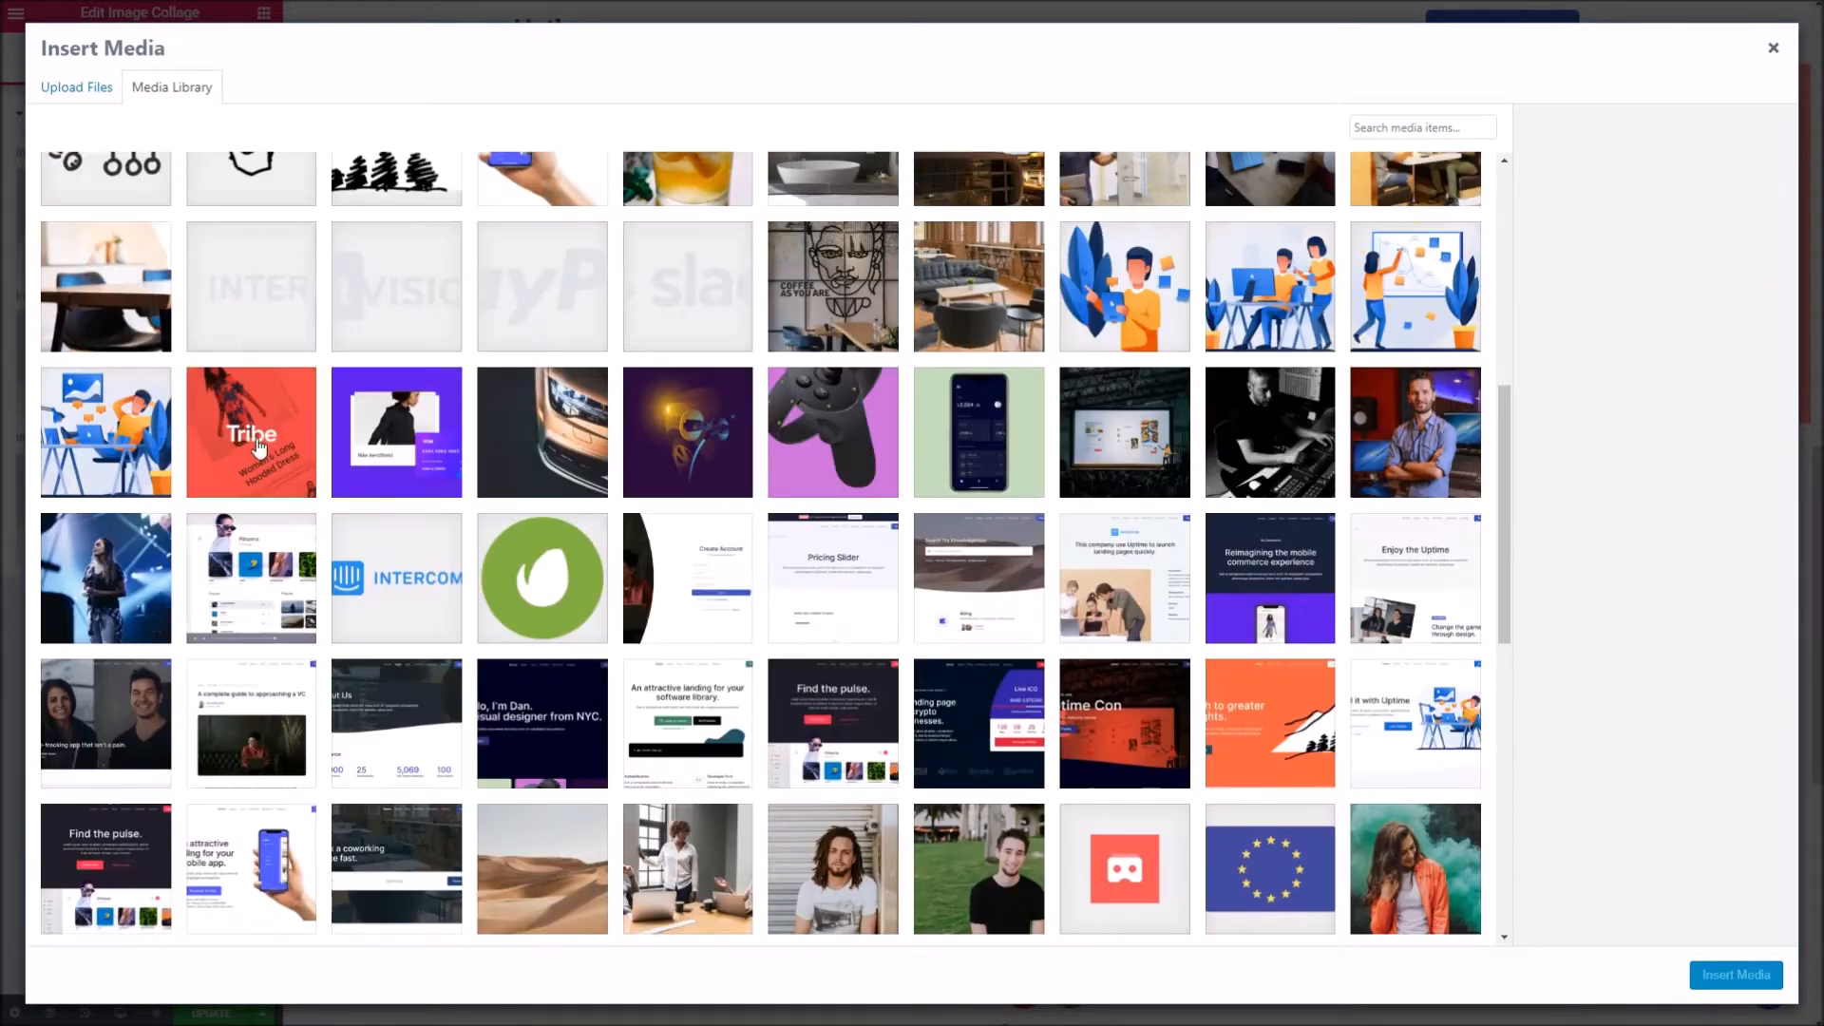
{"action": "left_click", "coordinate": [300, 459]}
{"action": "left_click", "coordinate": [1735, 974]}
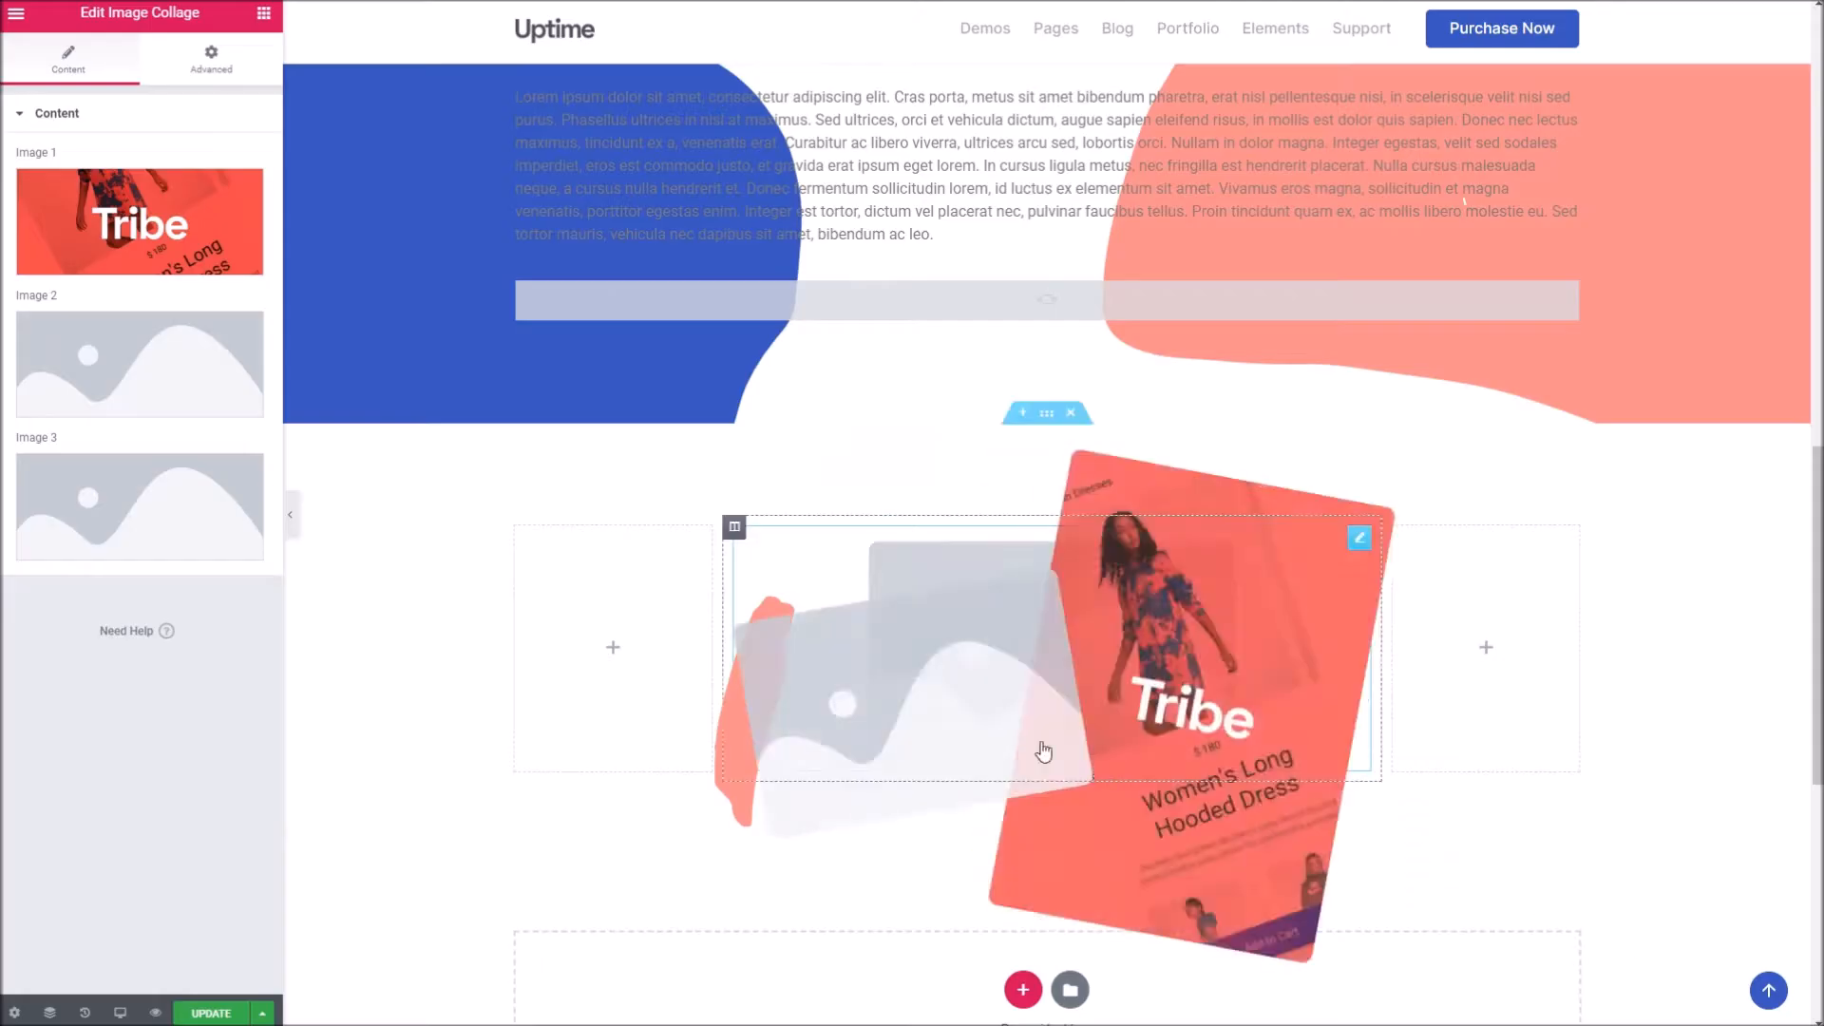
- Reopen the Image Collage for editing and set its Image 2 to the purple phone picture showing a woman in a dress
{"action": "left_click", "coordinate": [970, 559]}
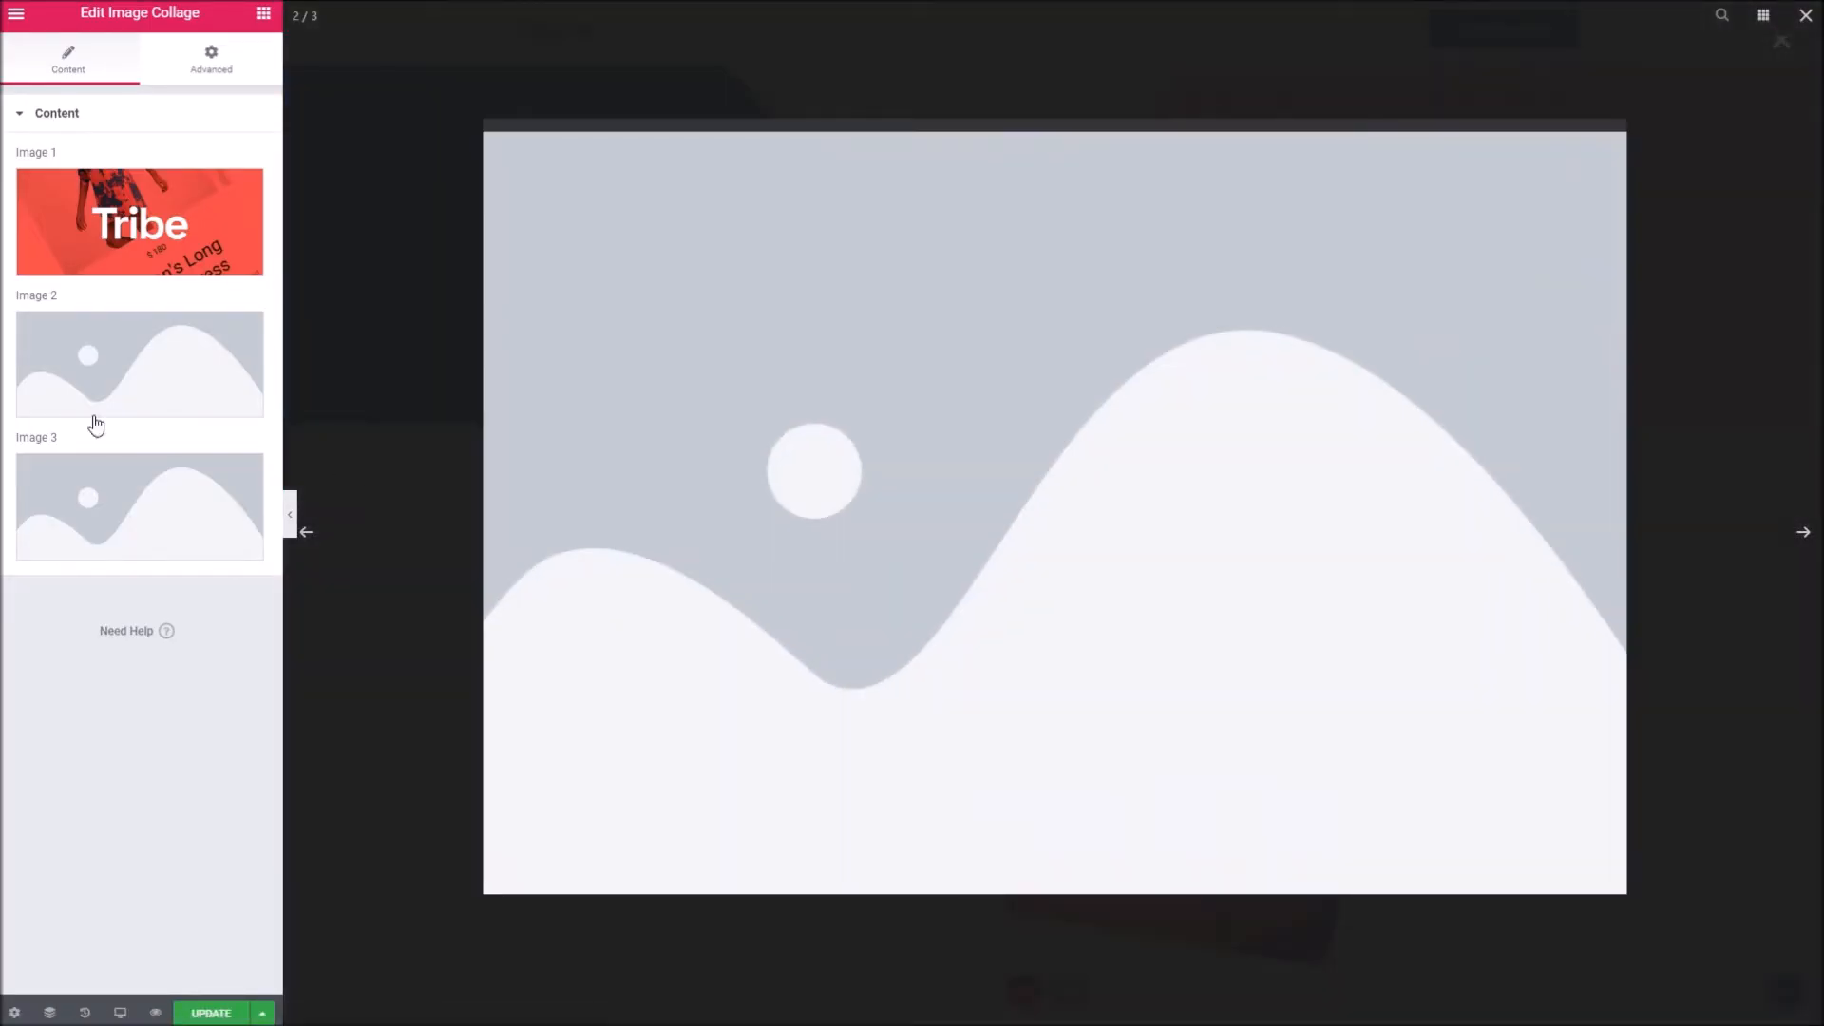
{"action": "left_click", "coordinate": [418, 460]}
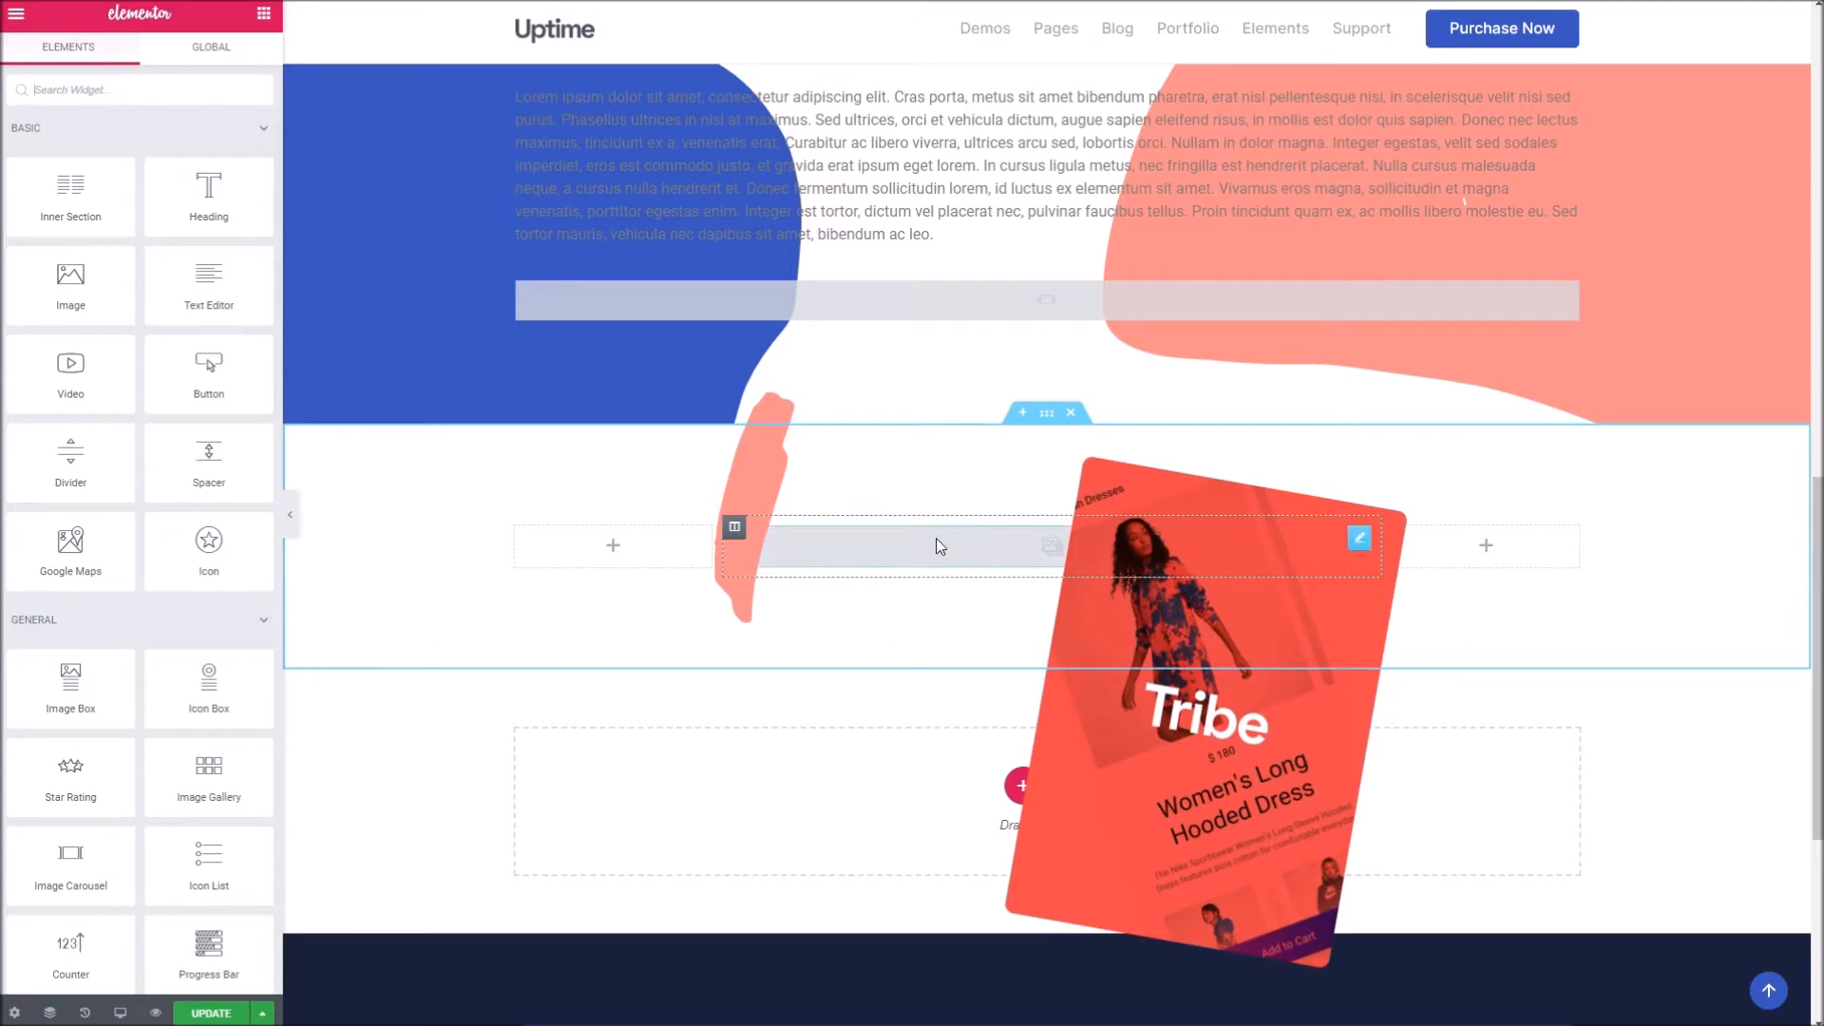
{"action": "right_click", "coordinate": [840, 545]}
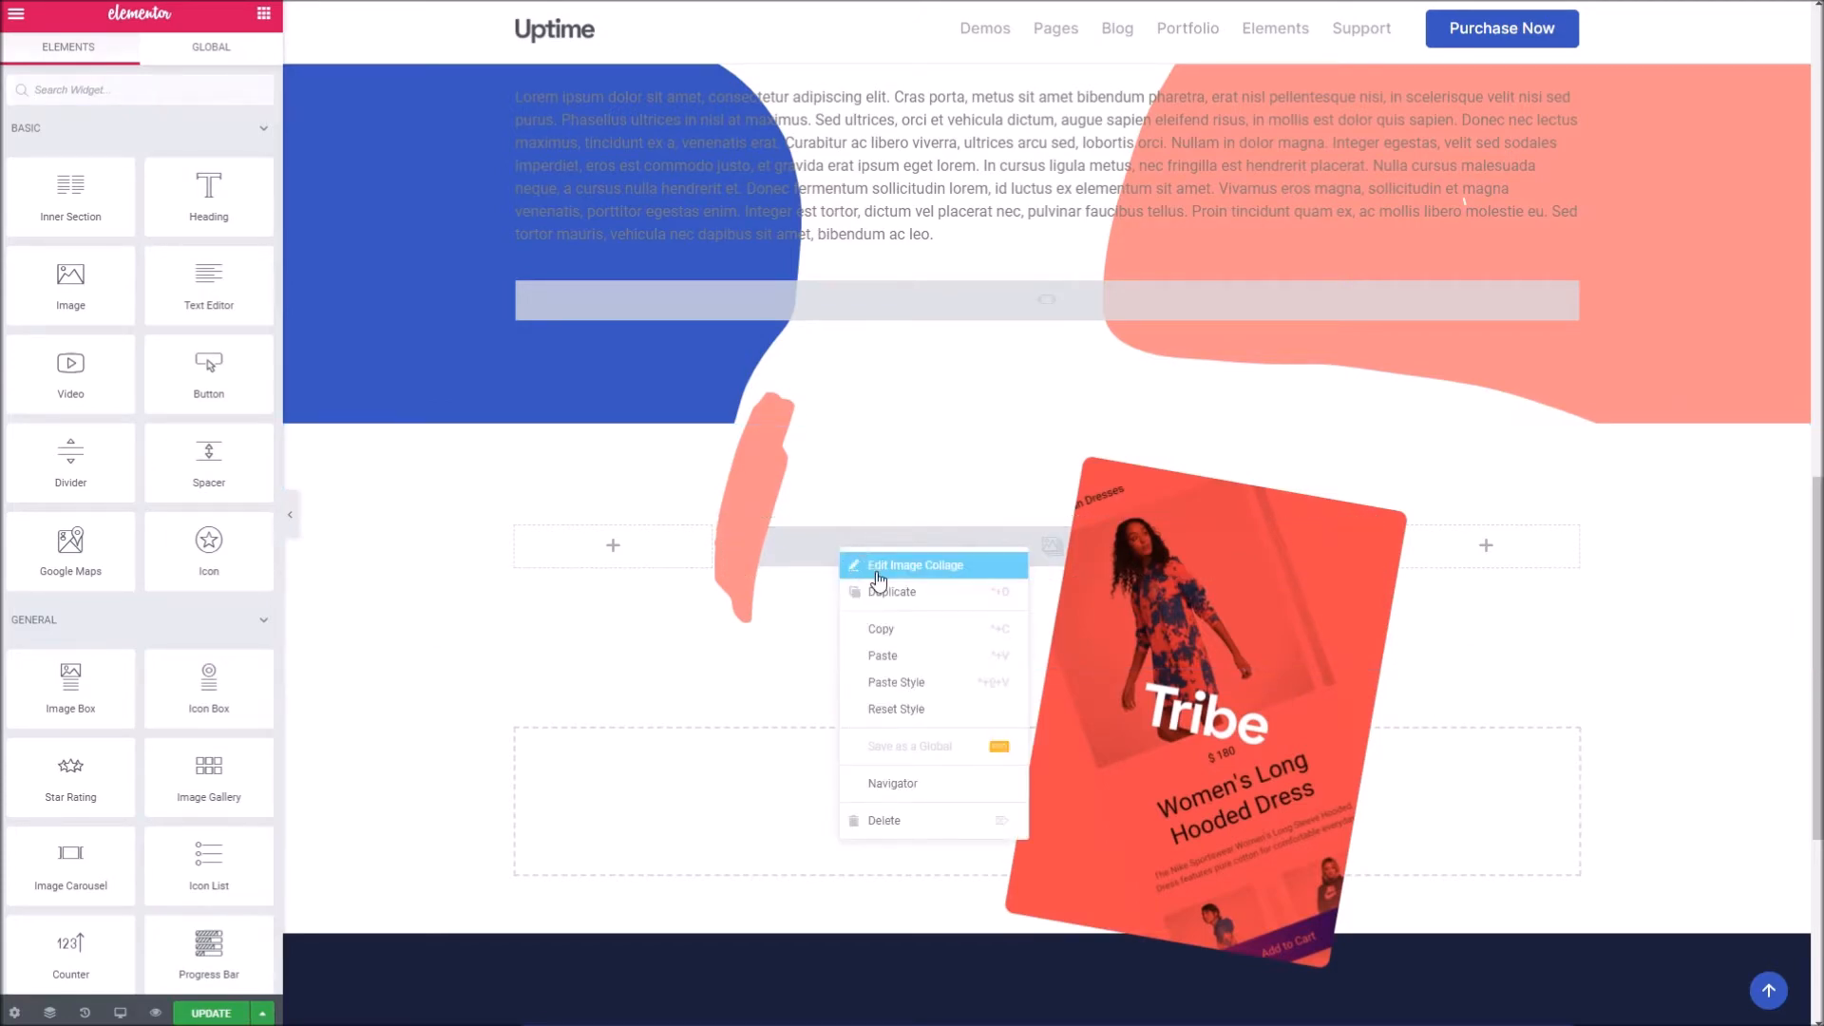
{"action": "left_click", "coordinate": [850, 566]}
{"action": "left_click", "coordinate": [51, 363]}
{"action": "left_click", "coordinate": [570, 480]}
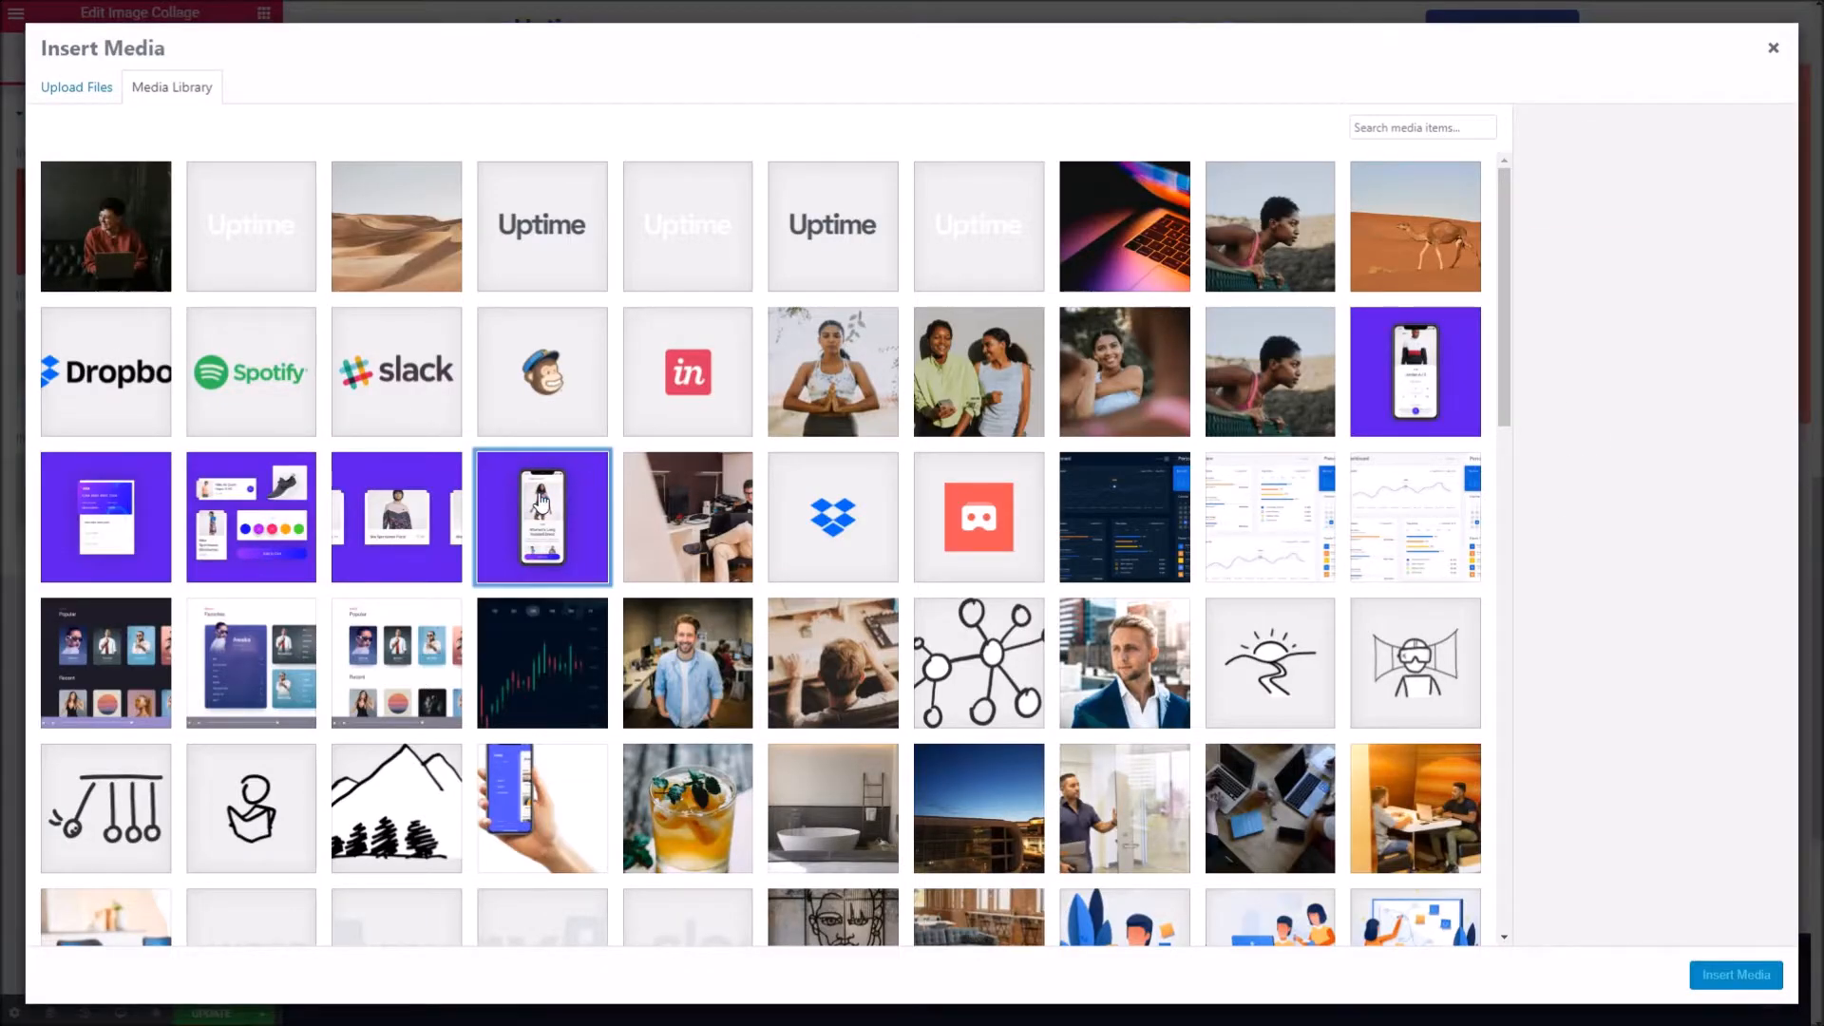
{"action": "left_click", "coordinate": [1758, 983]}
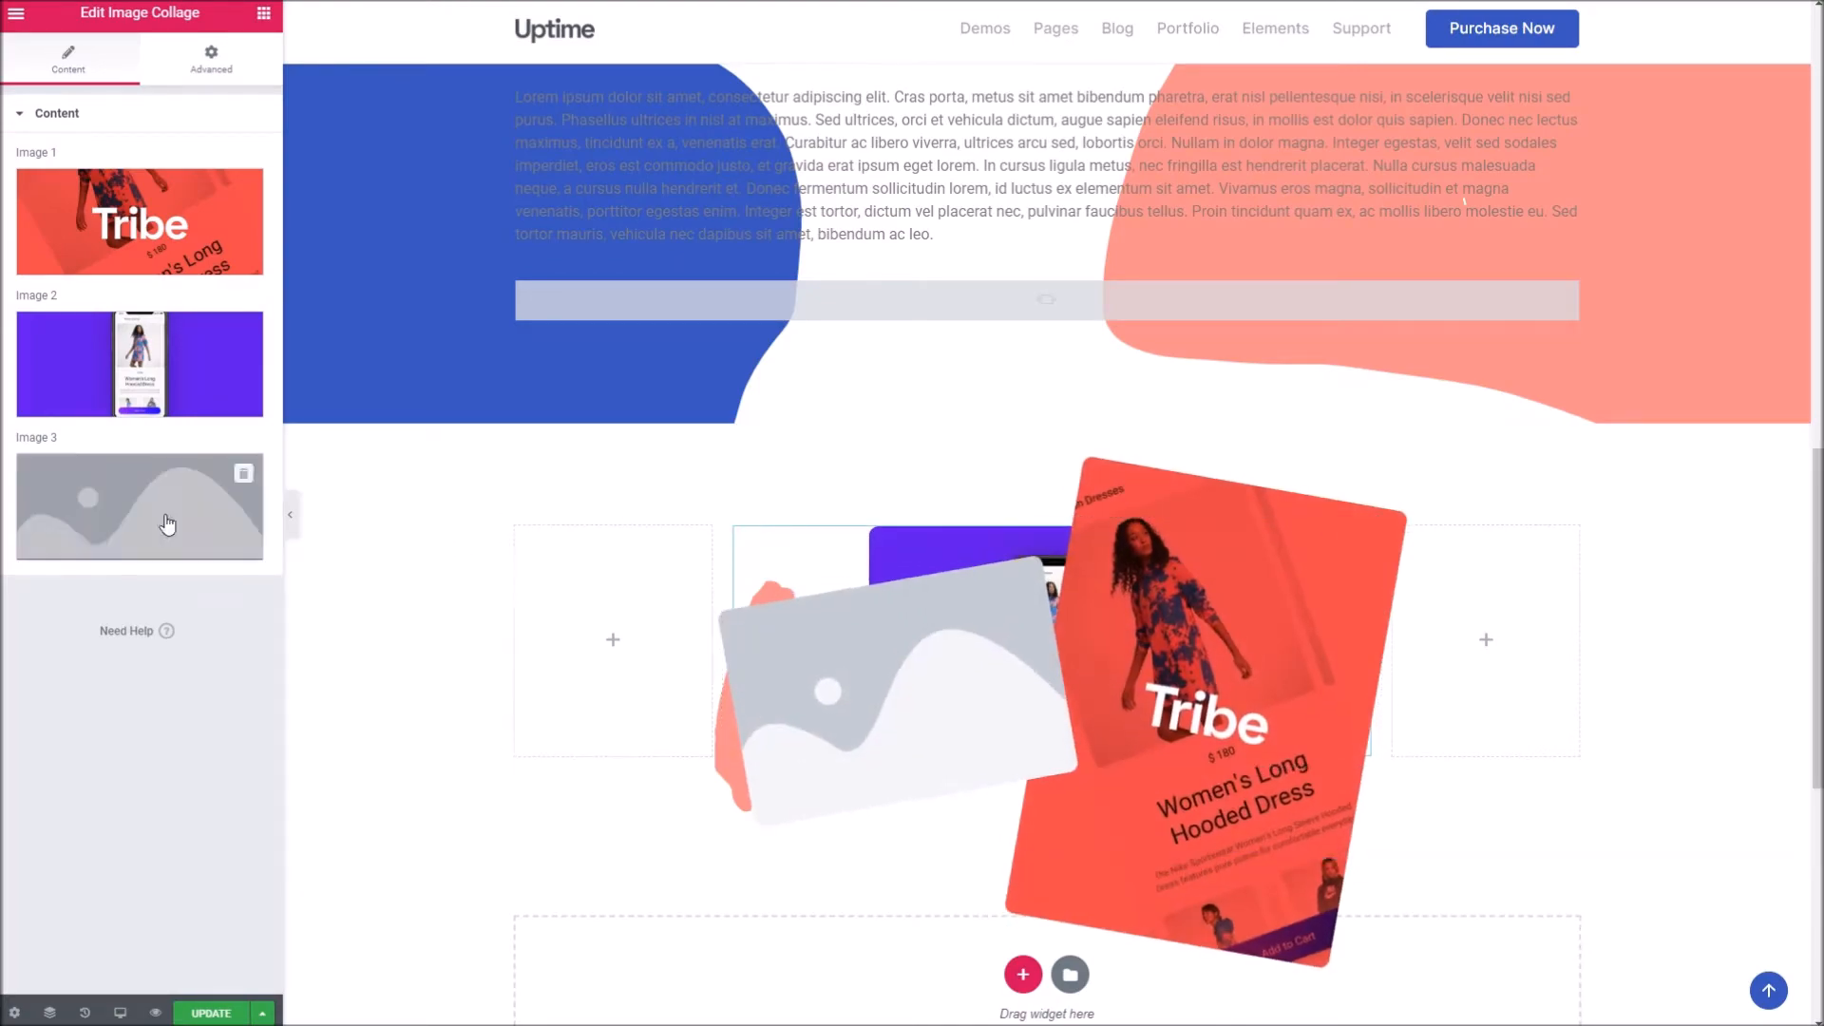
- Set the collage's Image 3 to desktop-app-5-1.png from the media library and view the Tribe picture enlarged
{"action": "left_click", "coordinate": [163, 539]}
{"action": "left_click", "coordinate": [167, 629]}
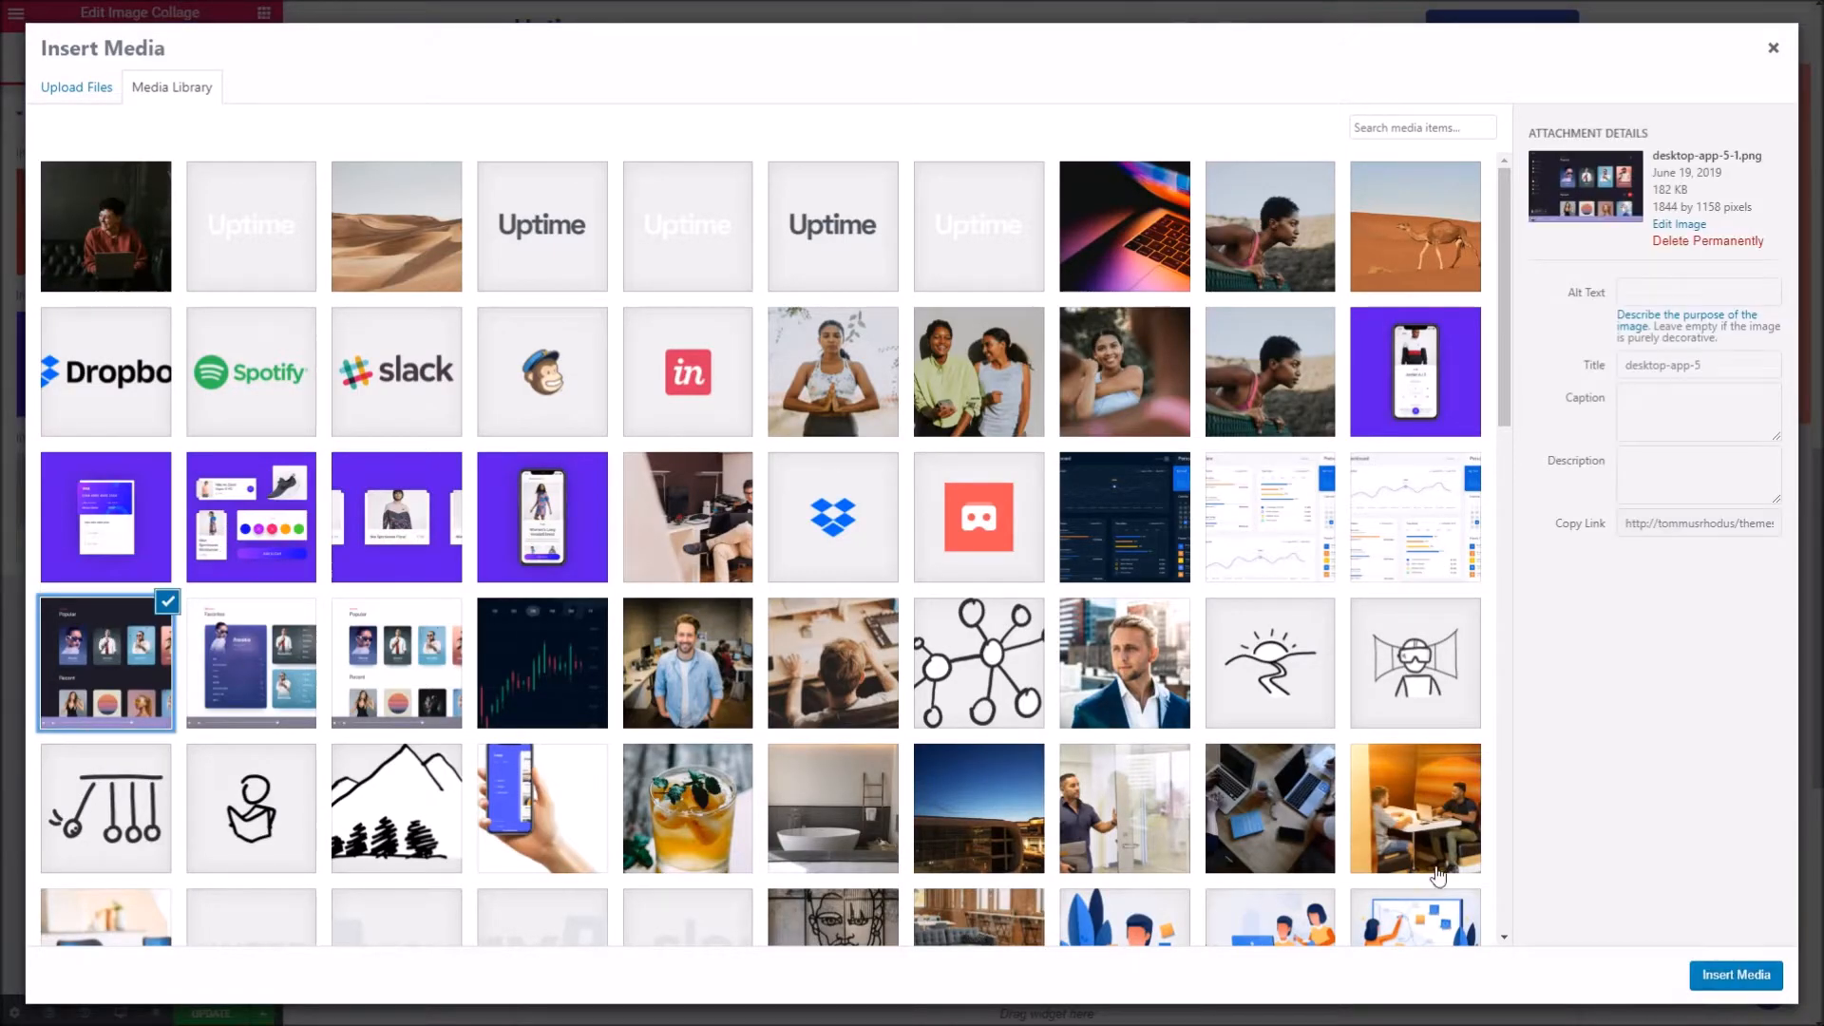
{"action": "left_click", "coordinate": [1734, 976]}
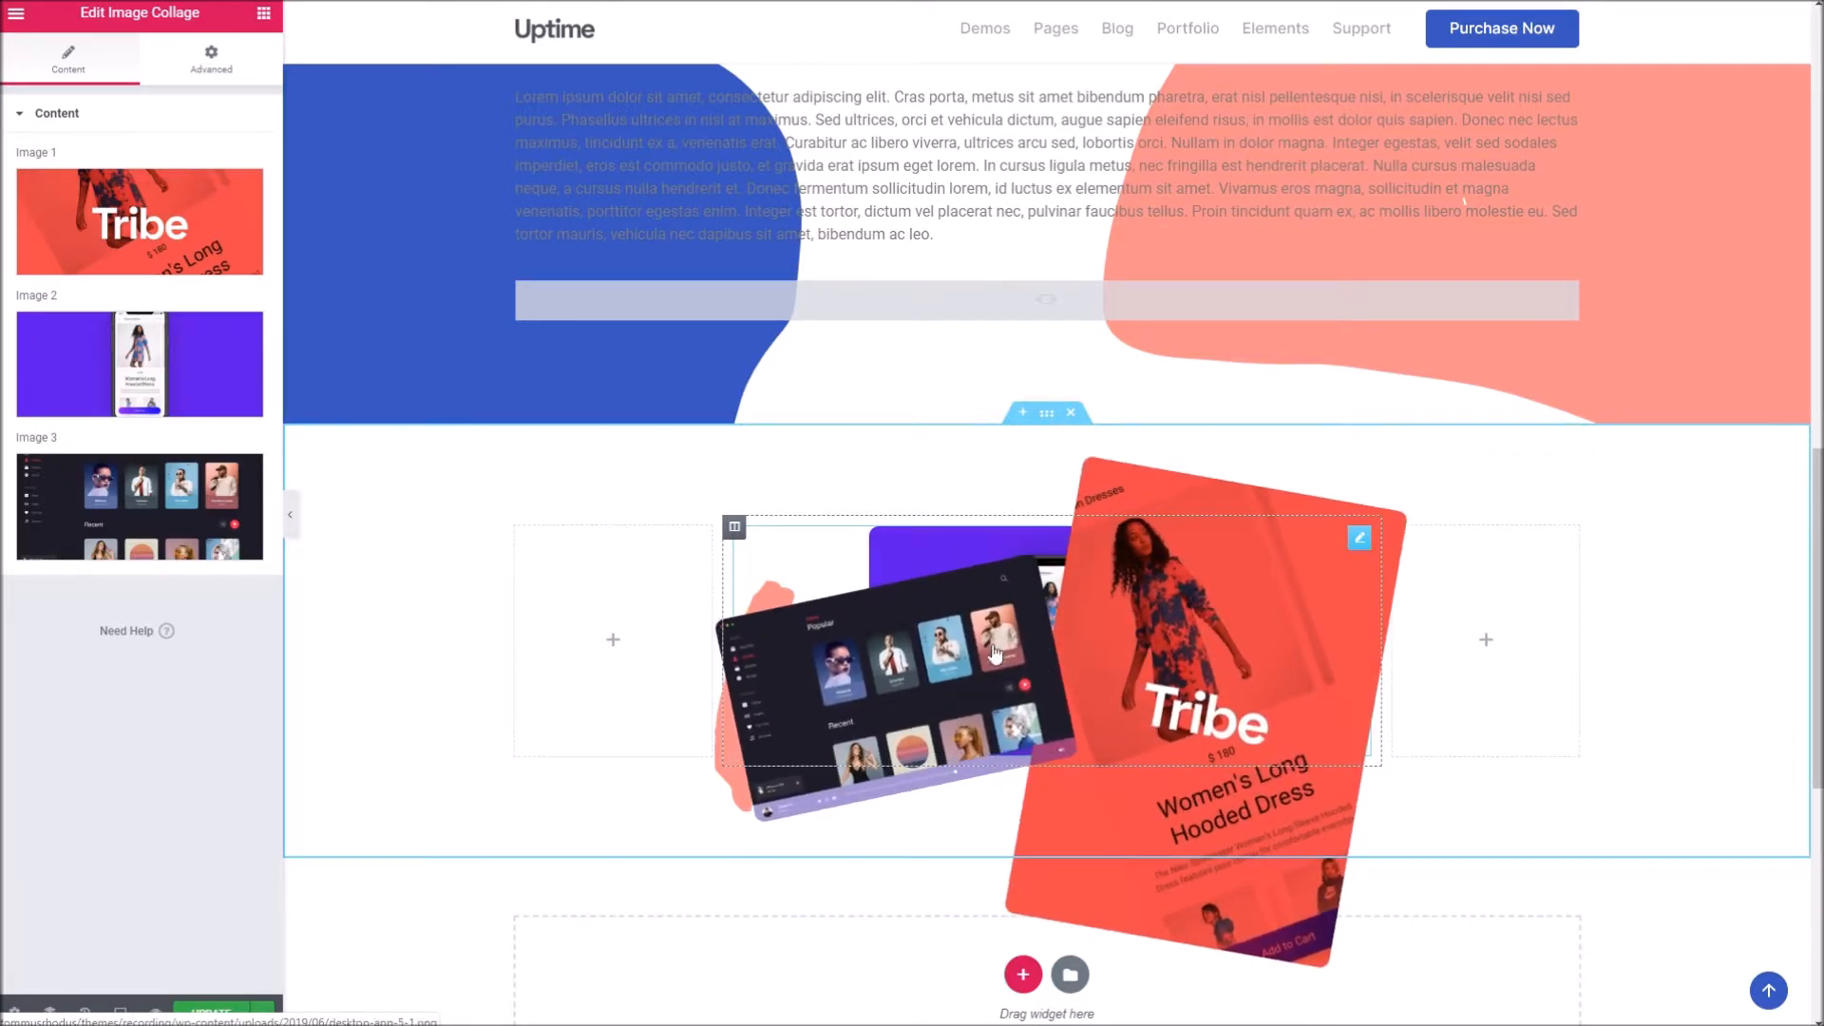
{"action": "left_click", "coordinate": [1134, 644]}
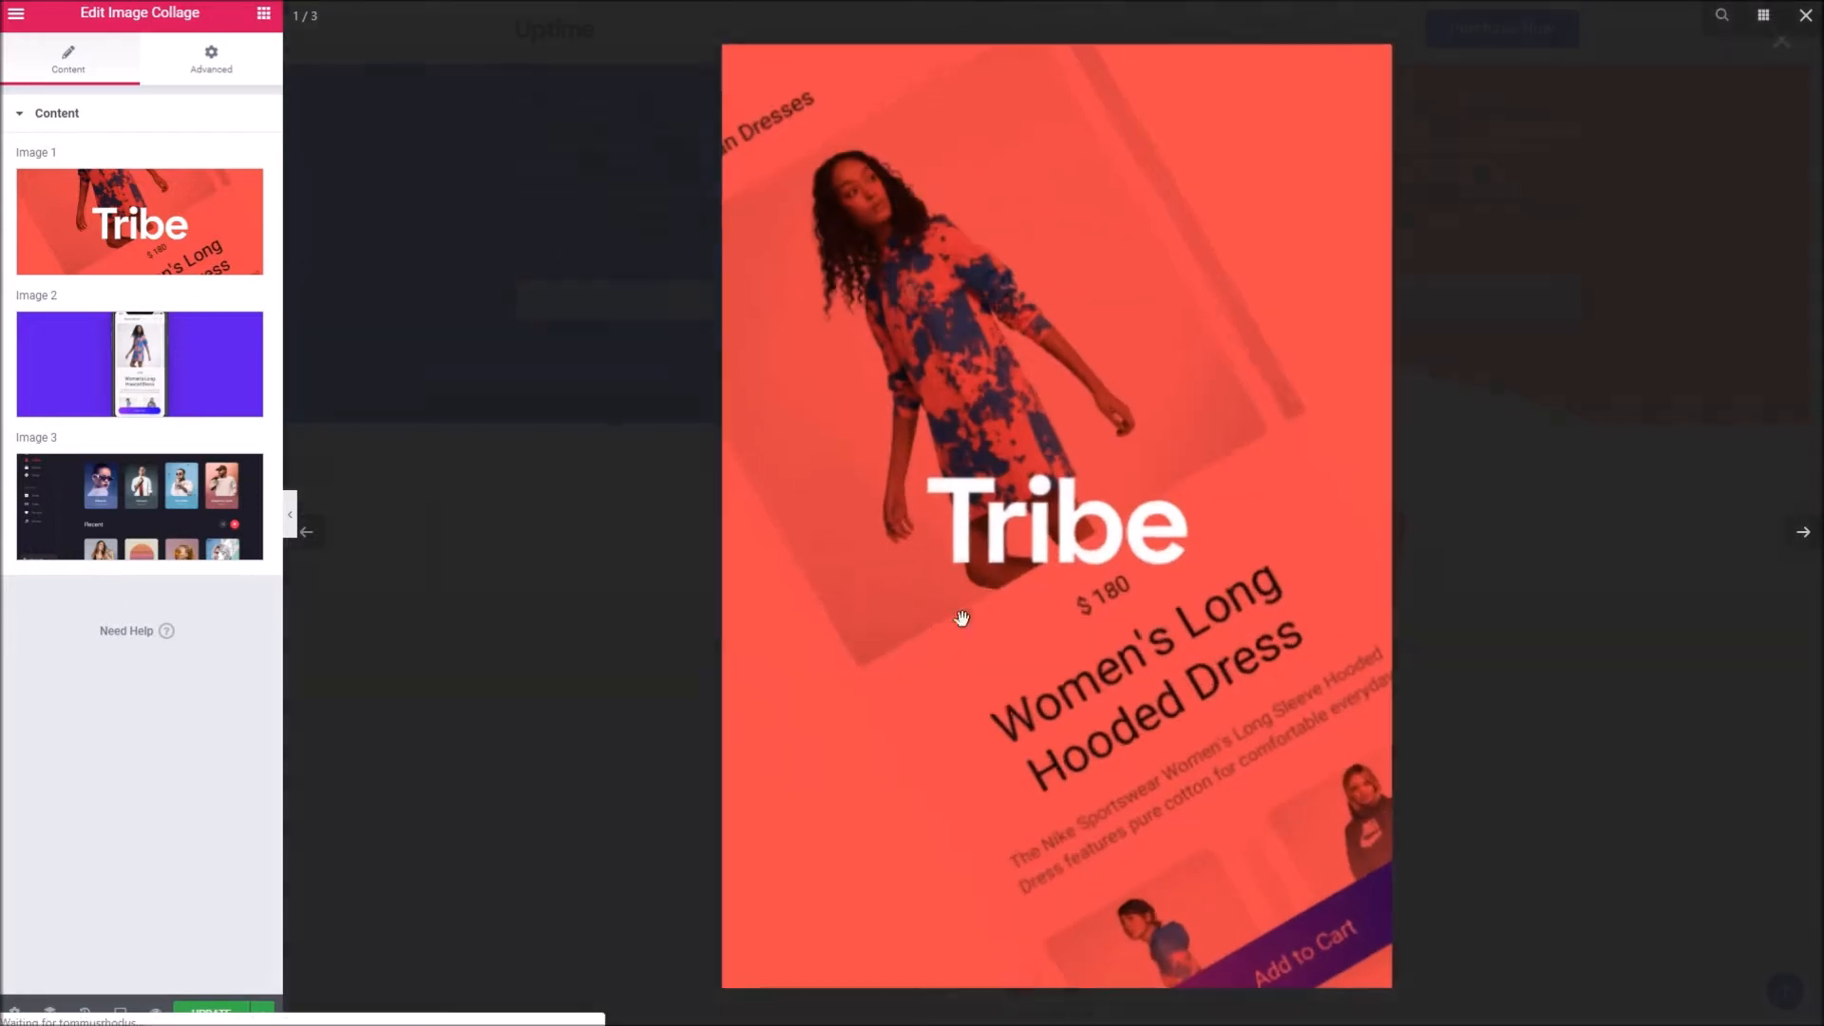
{"action": "left_click", "coordinate": [530, 570]}
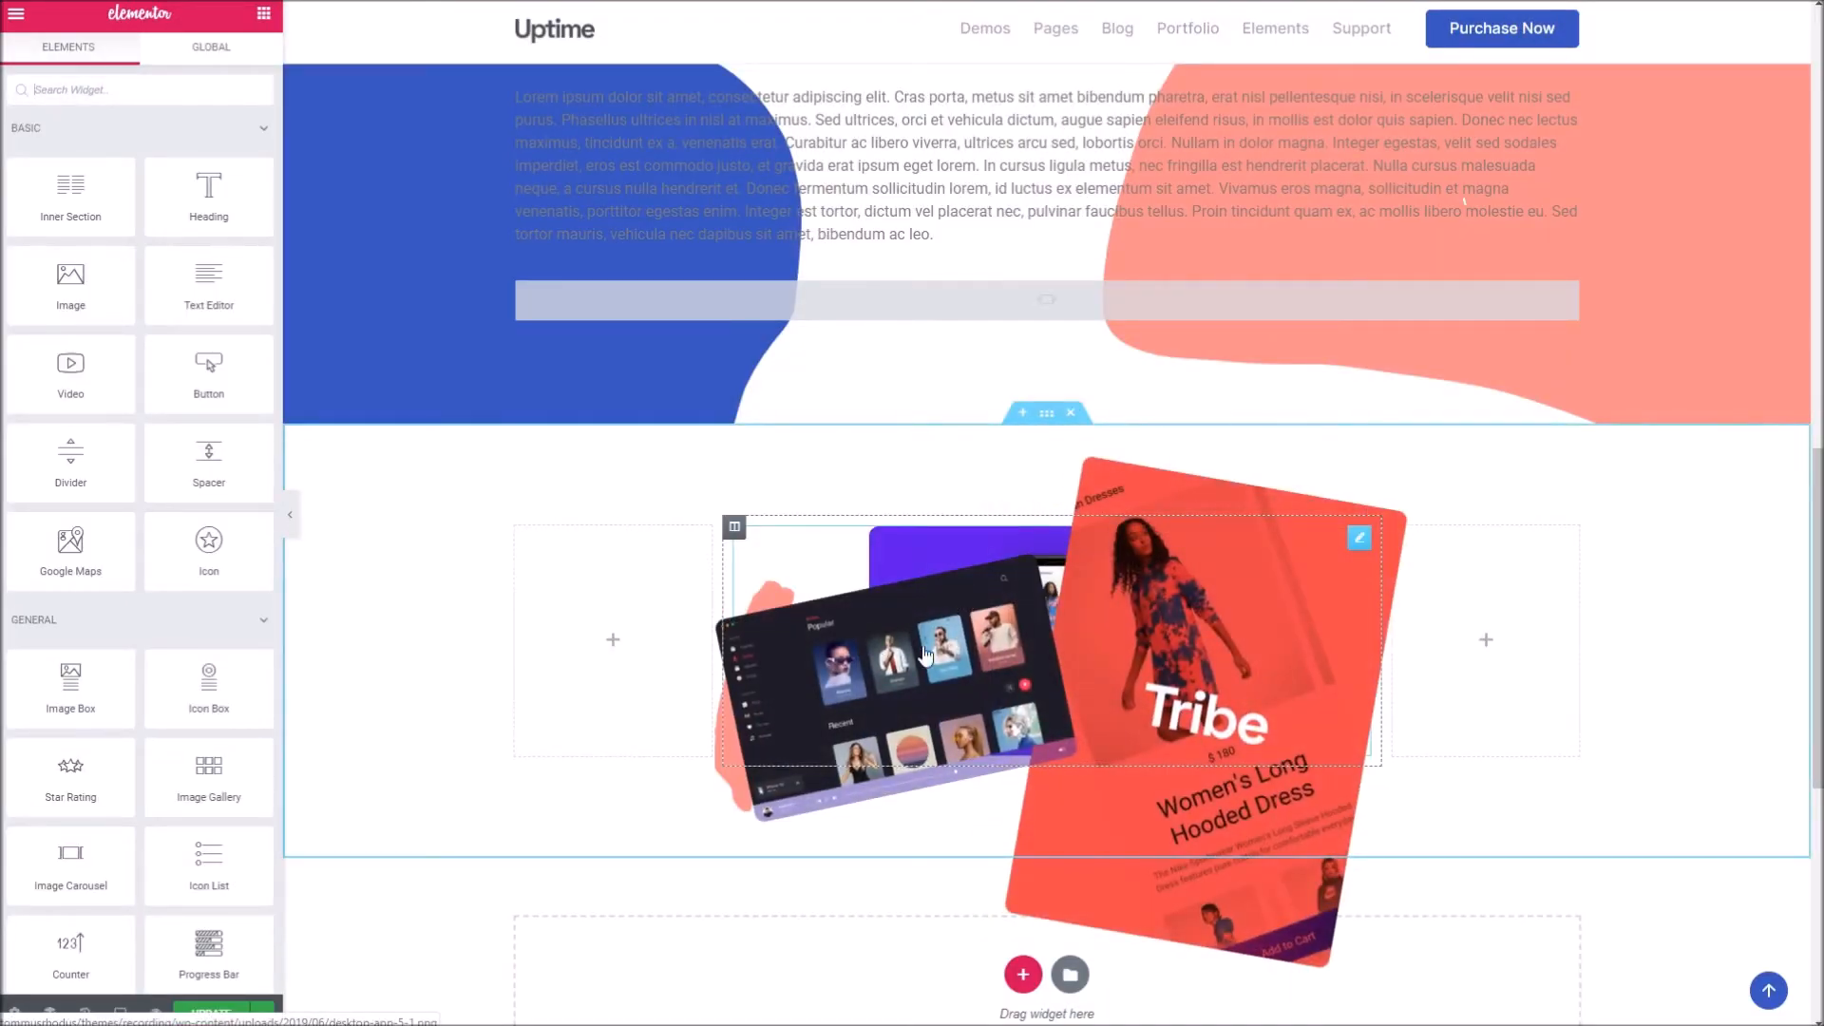
- Add a new section above the cards at the start of the page and place a Hero Header widget in it
{"action": "scroll", "coordinate": [631, 685], "scroll_direction": "down", "scroll_amount": 2}
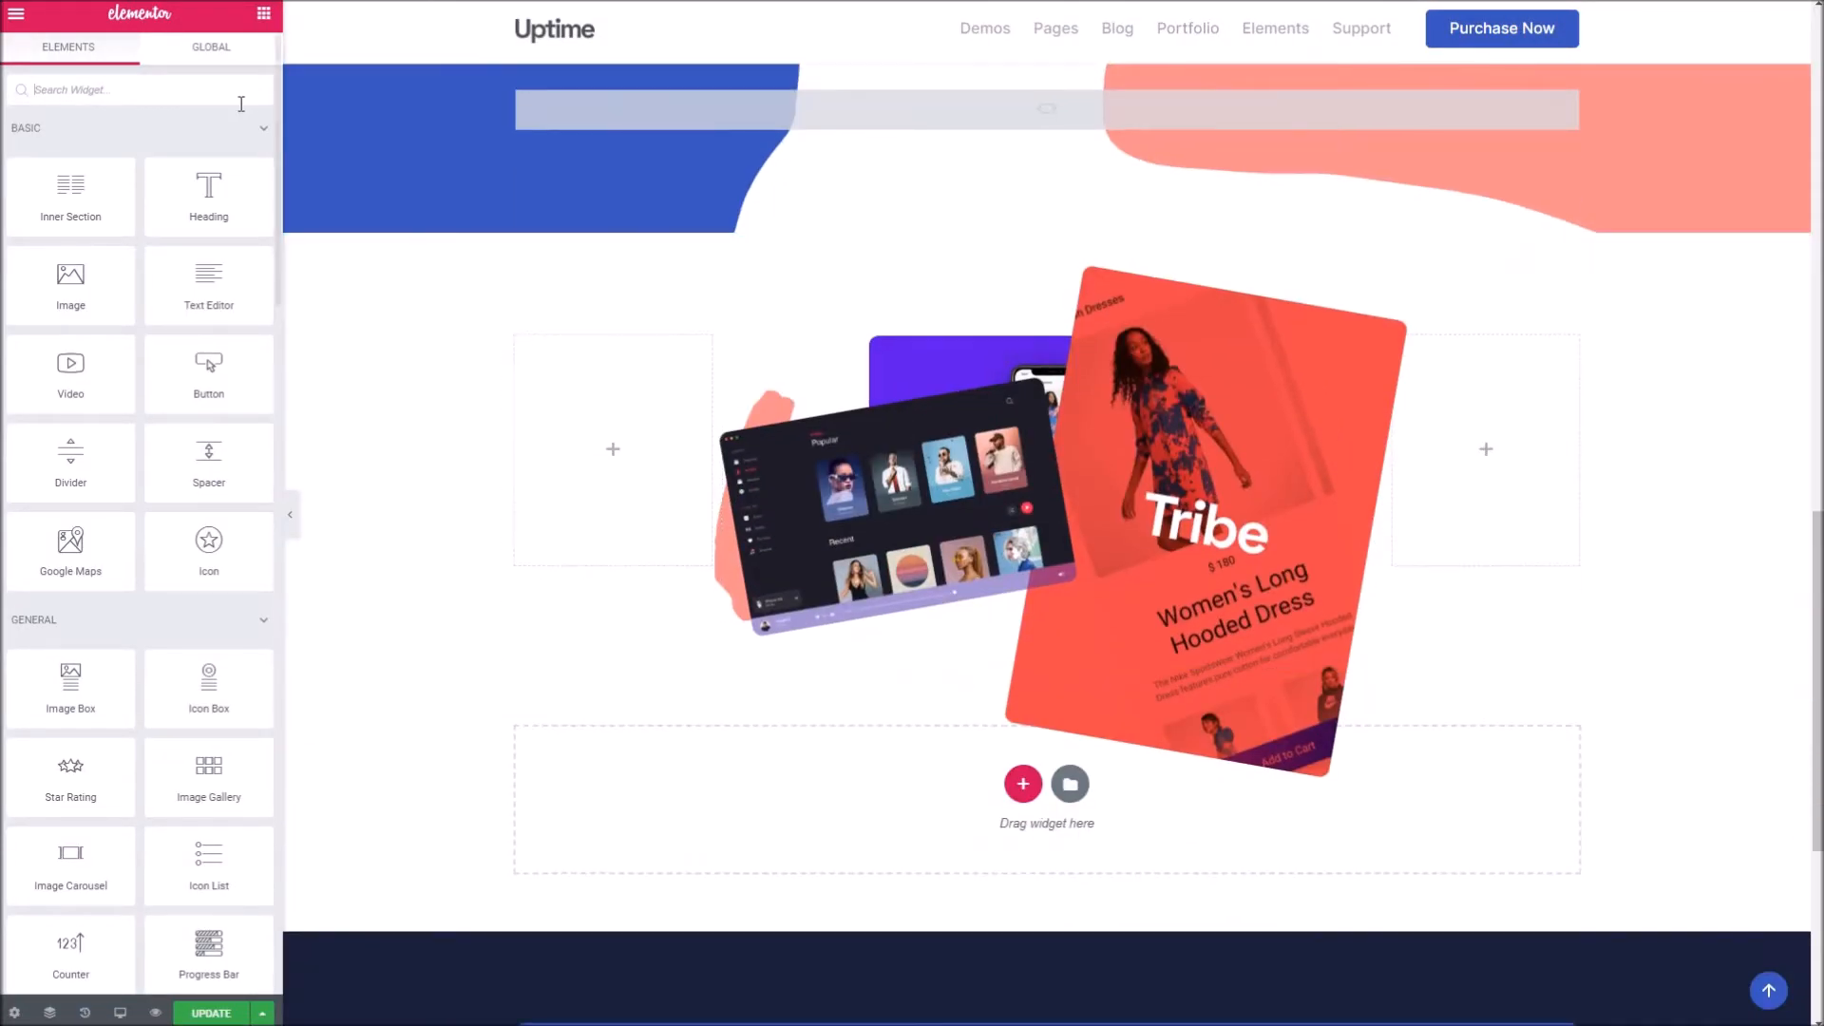
{"action": "scroll", "coordinate": [204, 371], "scroll_direction": "down", "scroll_amount": 15}
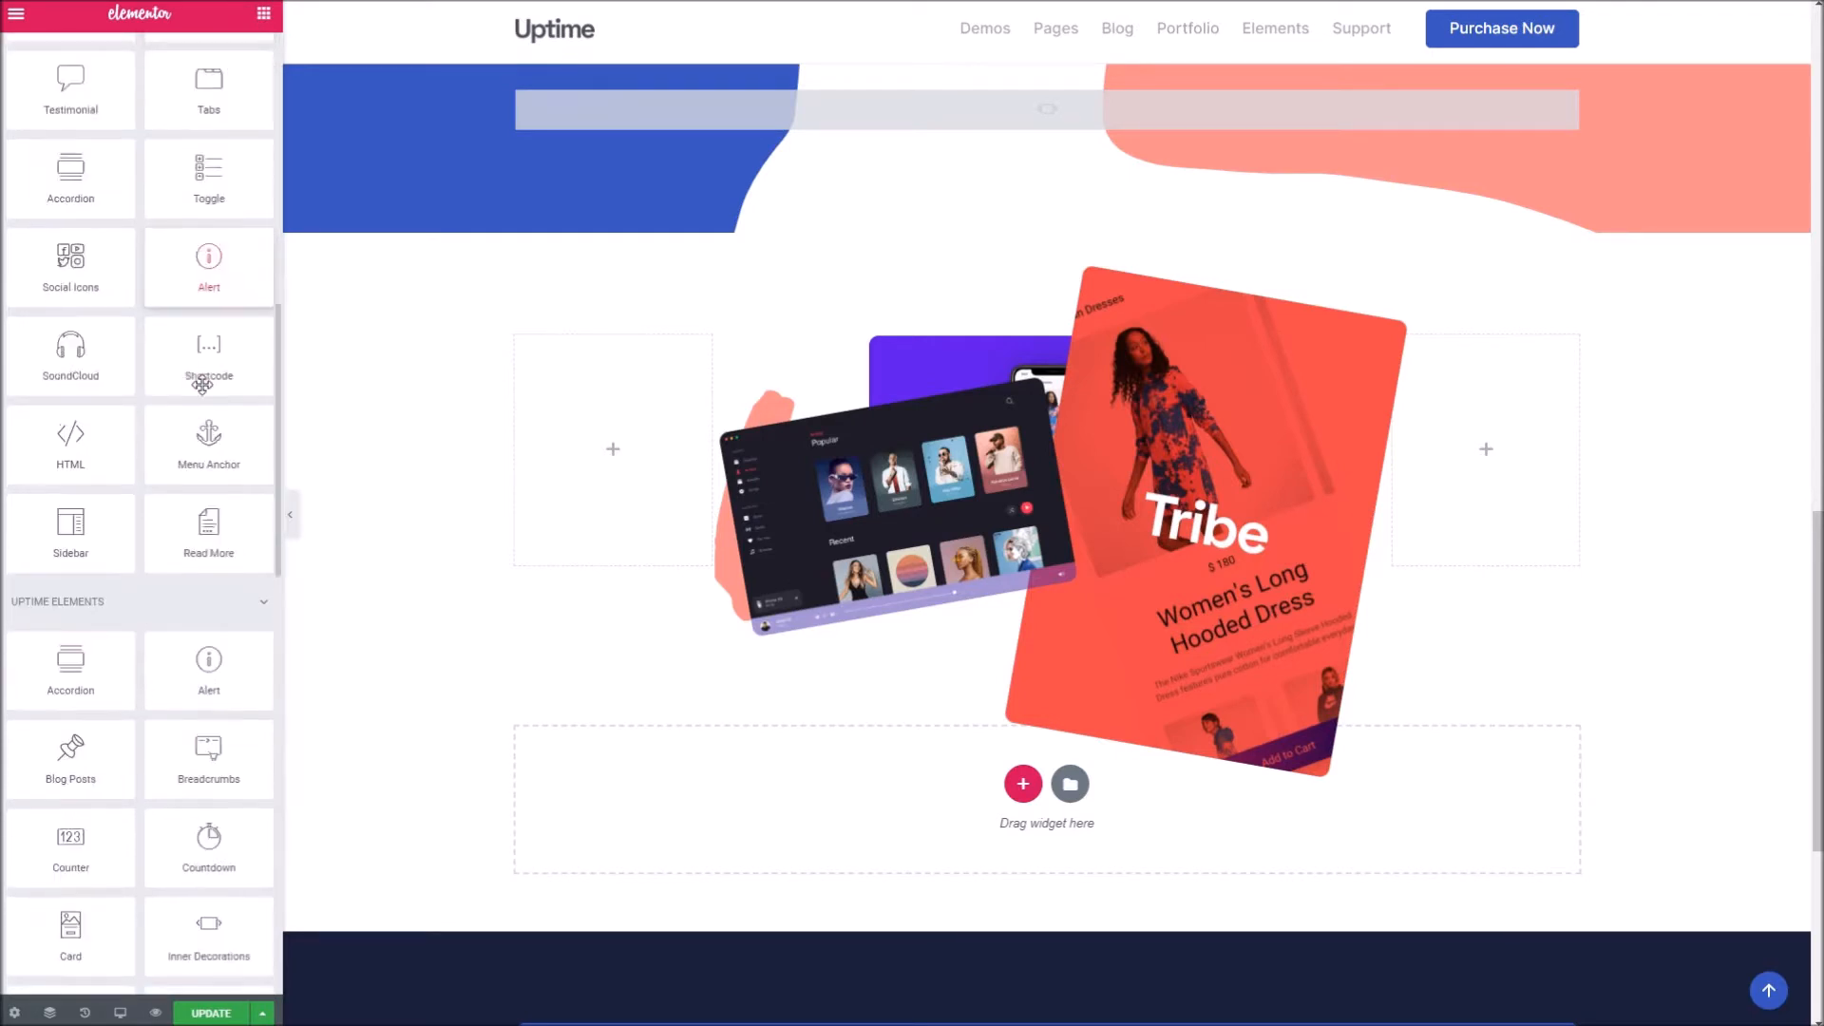
{"action": "scroll", "coordinate": [202, 383], "scroll_direction": "down", "scroll_amount": 5}
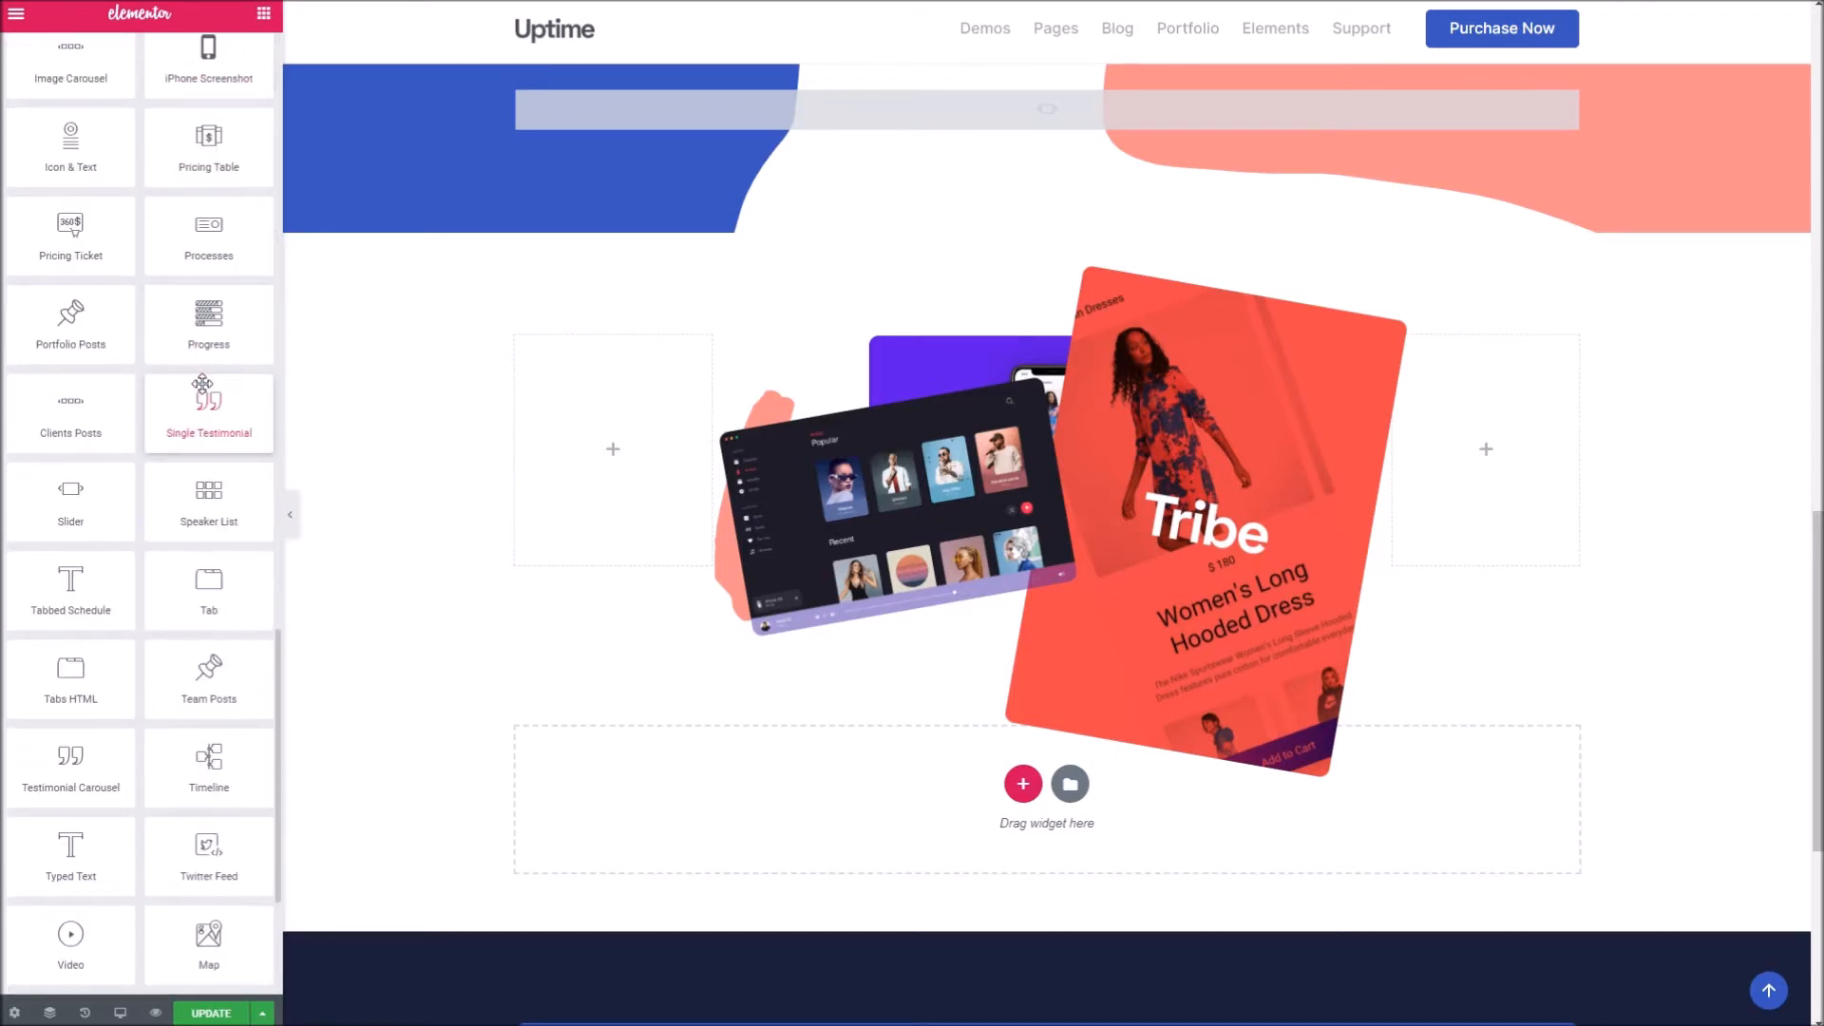
{"action": "scroll", "coordinate": [202, 383], "scroll_direction": "up", "scroll_amount": 2}
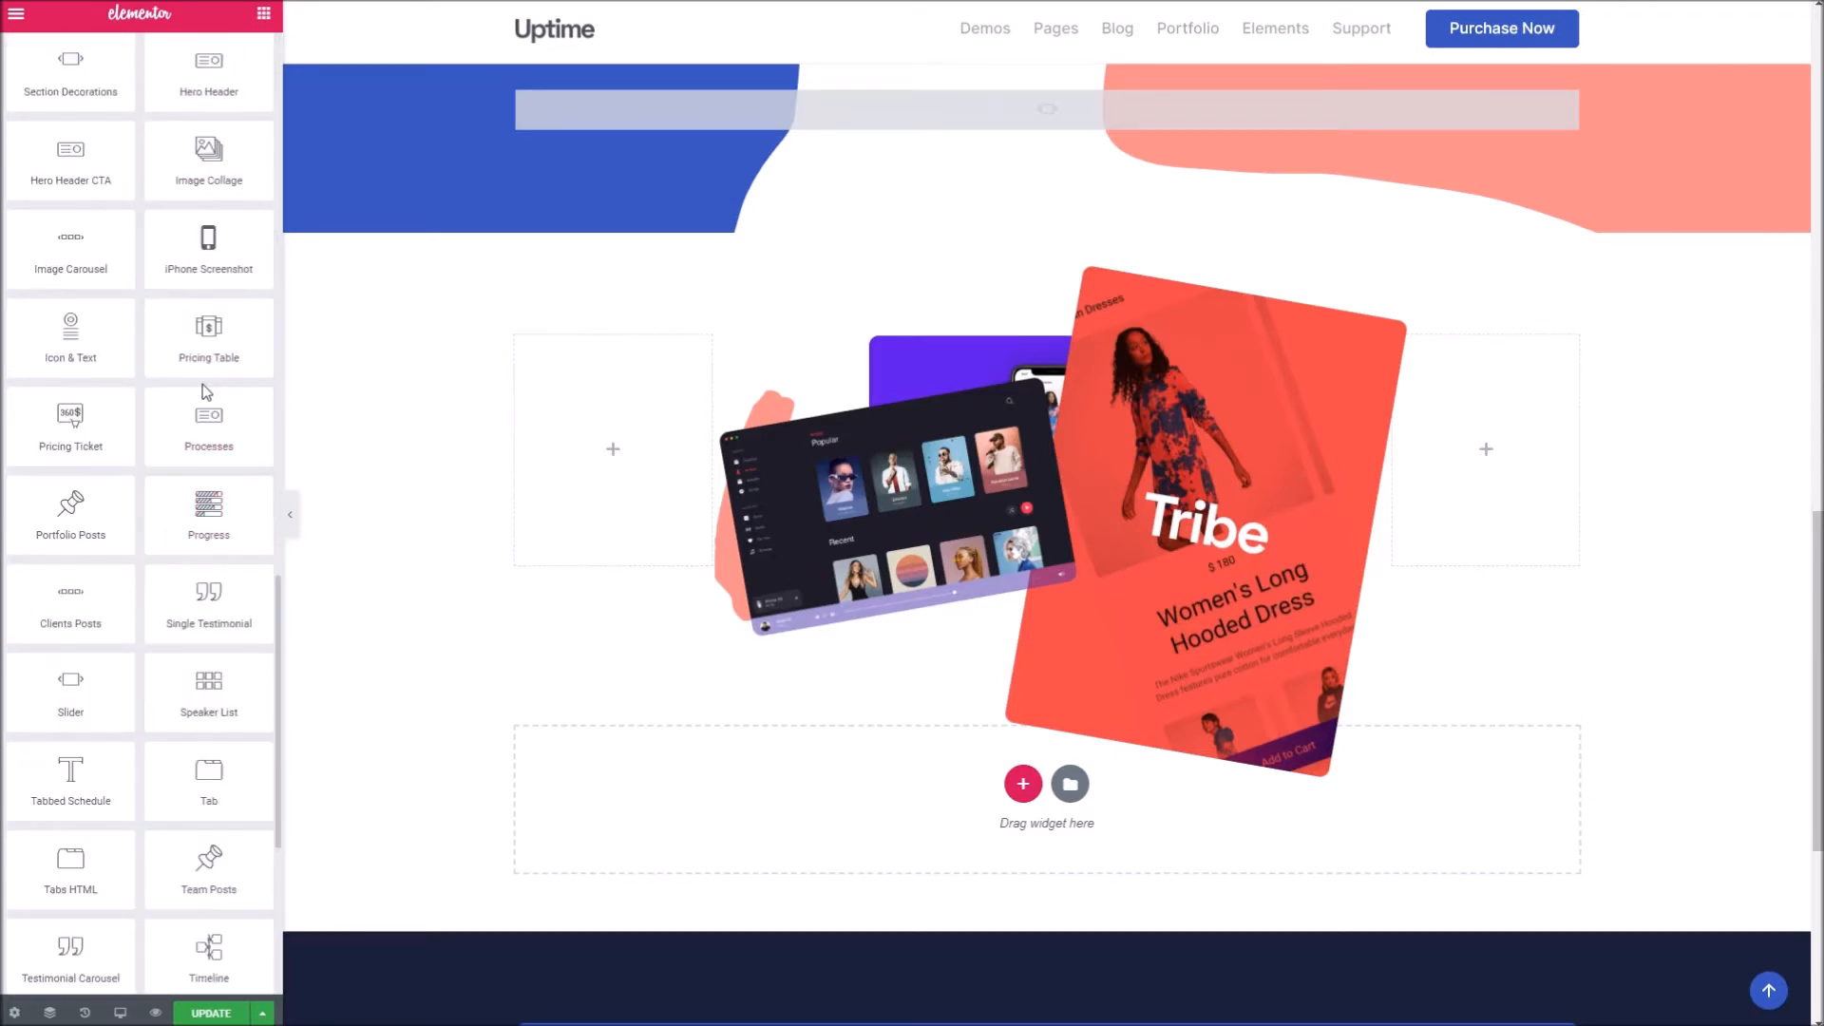
{"action": "scroll", "coordinate": [255, 369], "scroll_direction": "up", "scroll_amount": 1}
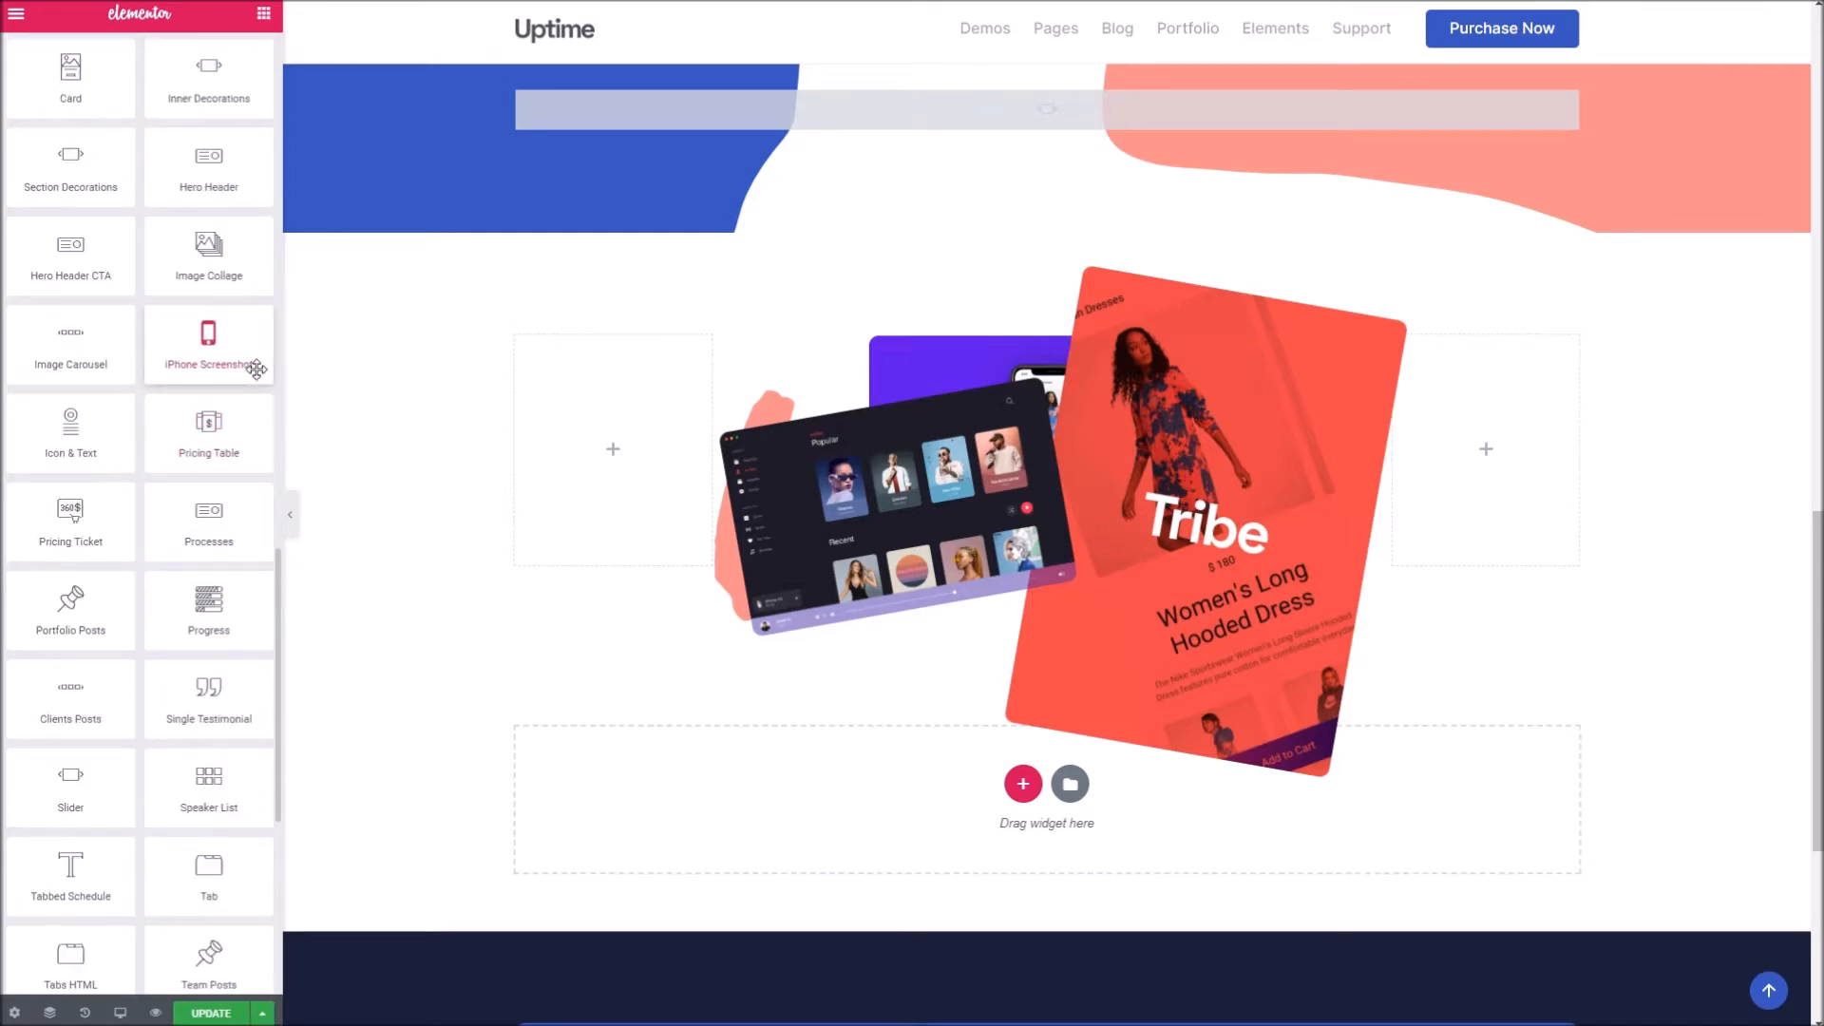
{"action": "scroll", "coordinate": [997, 481], "scroll_direction": "up", "scroll_amount": 10}
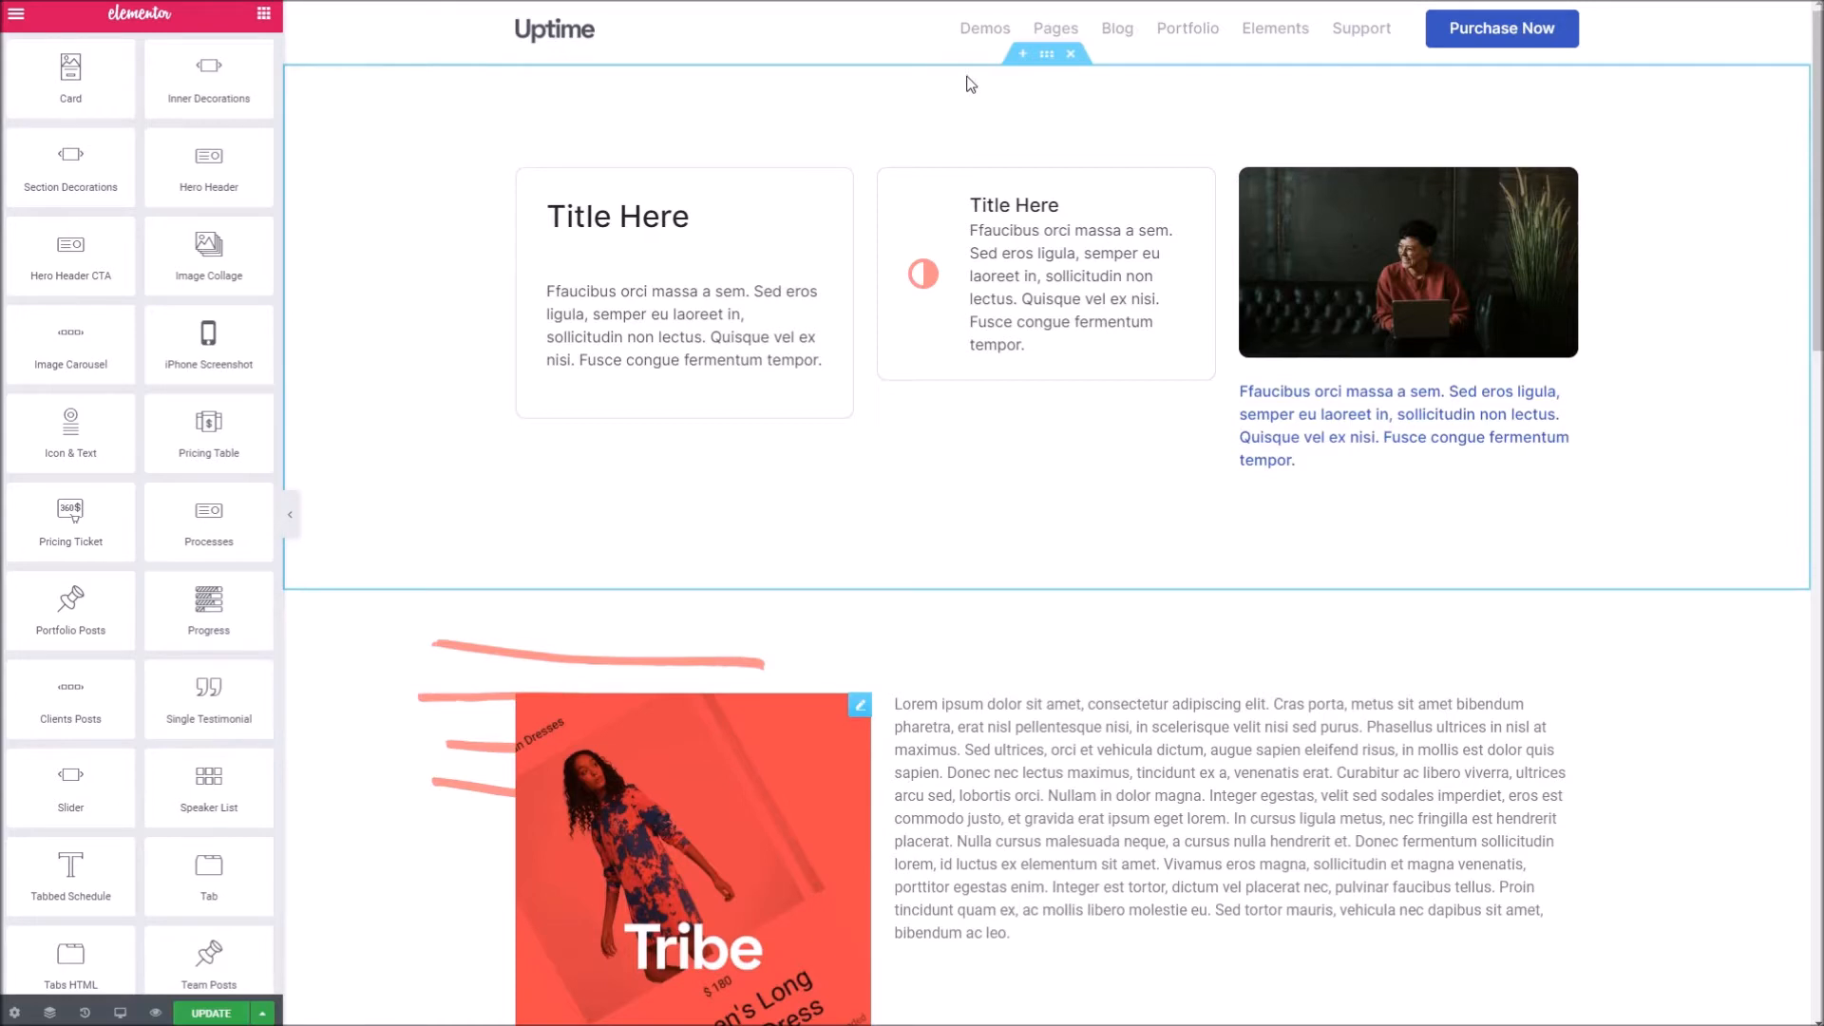
{"action": "scroll", "coordinate": [1007, 325], "scroll_direction": "down", "scroll_amount": 2}
{"action": "scroll", "coordinate": [1005, 326], "scroll_direction": "up", "scroll_amount": 2}
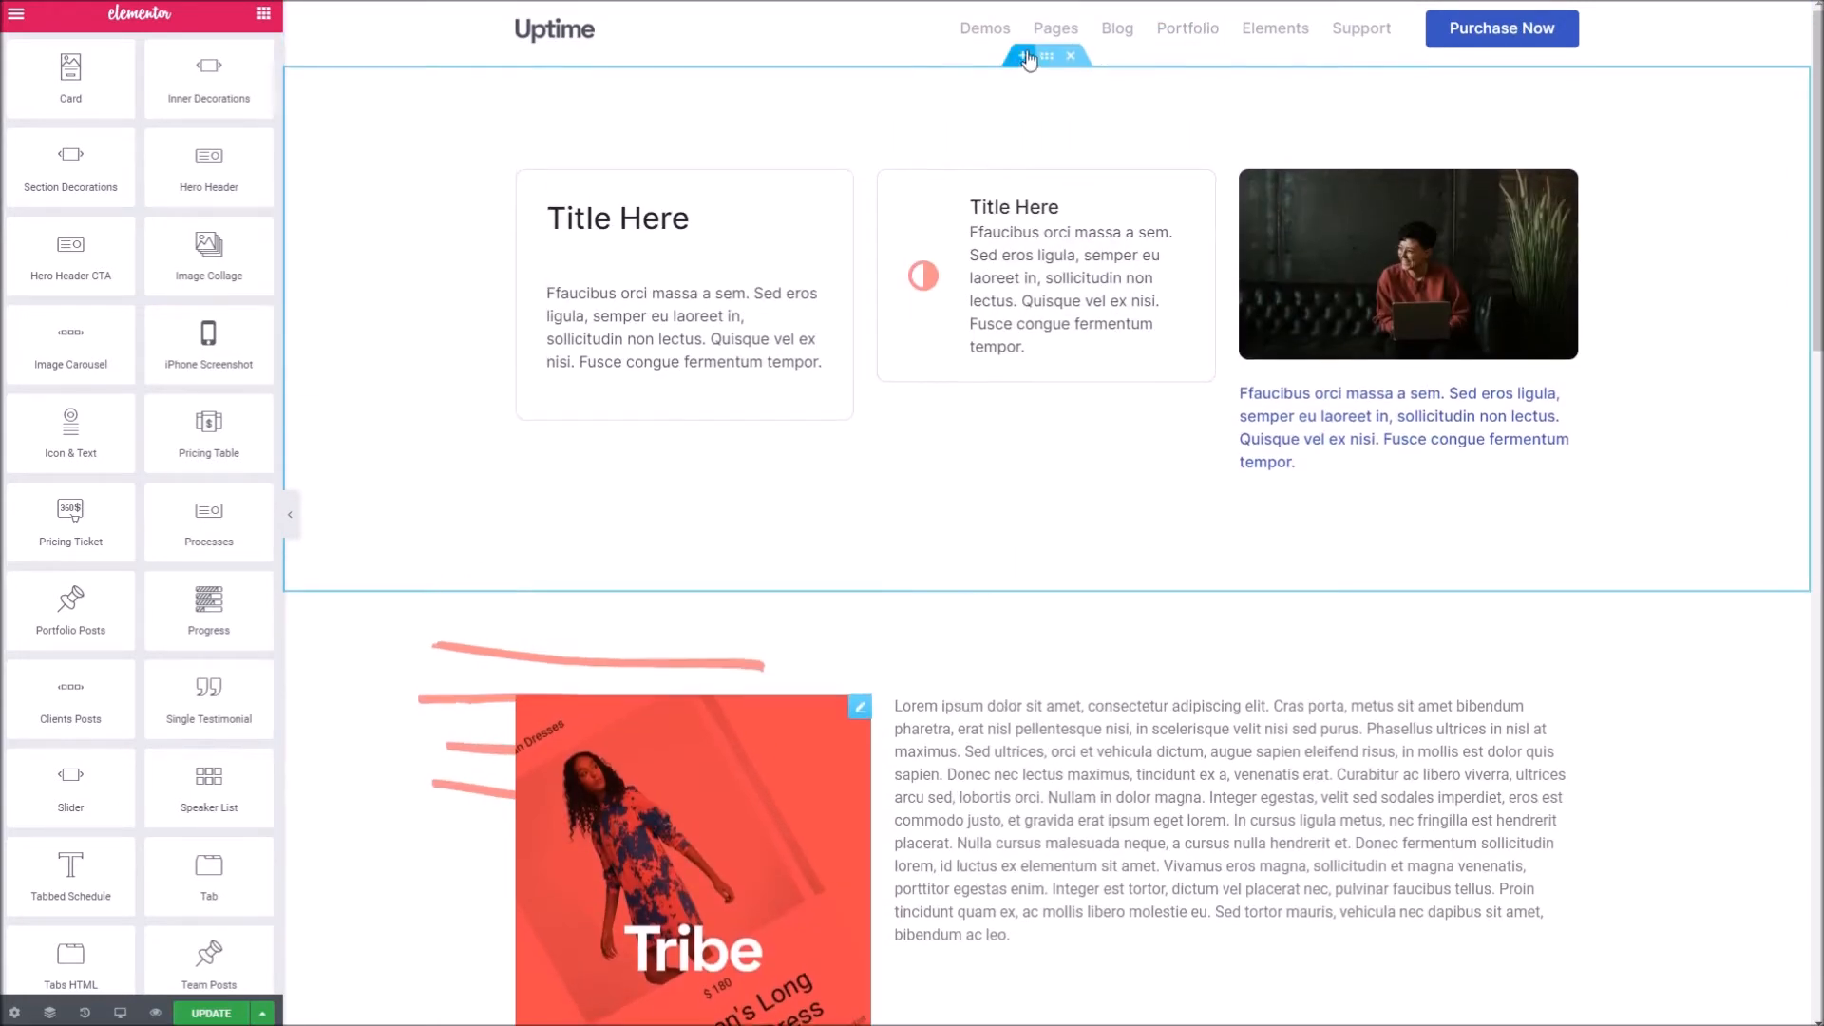
{"action": "left_click", "coordinate": [1026, 56]}
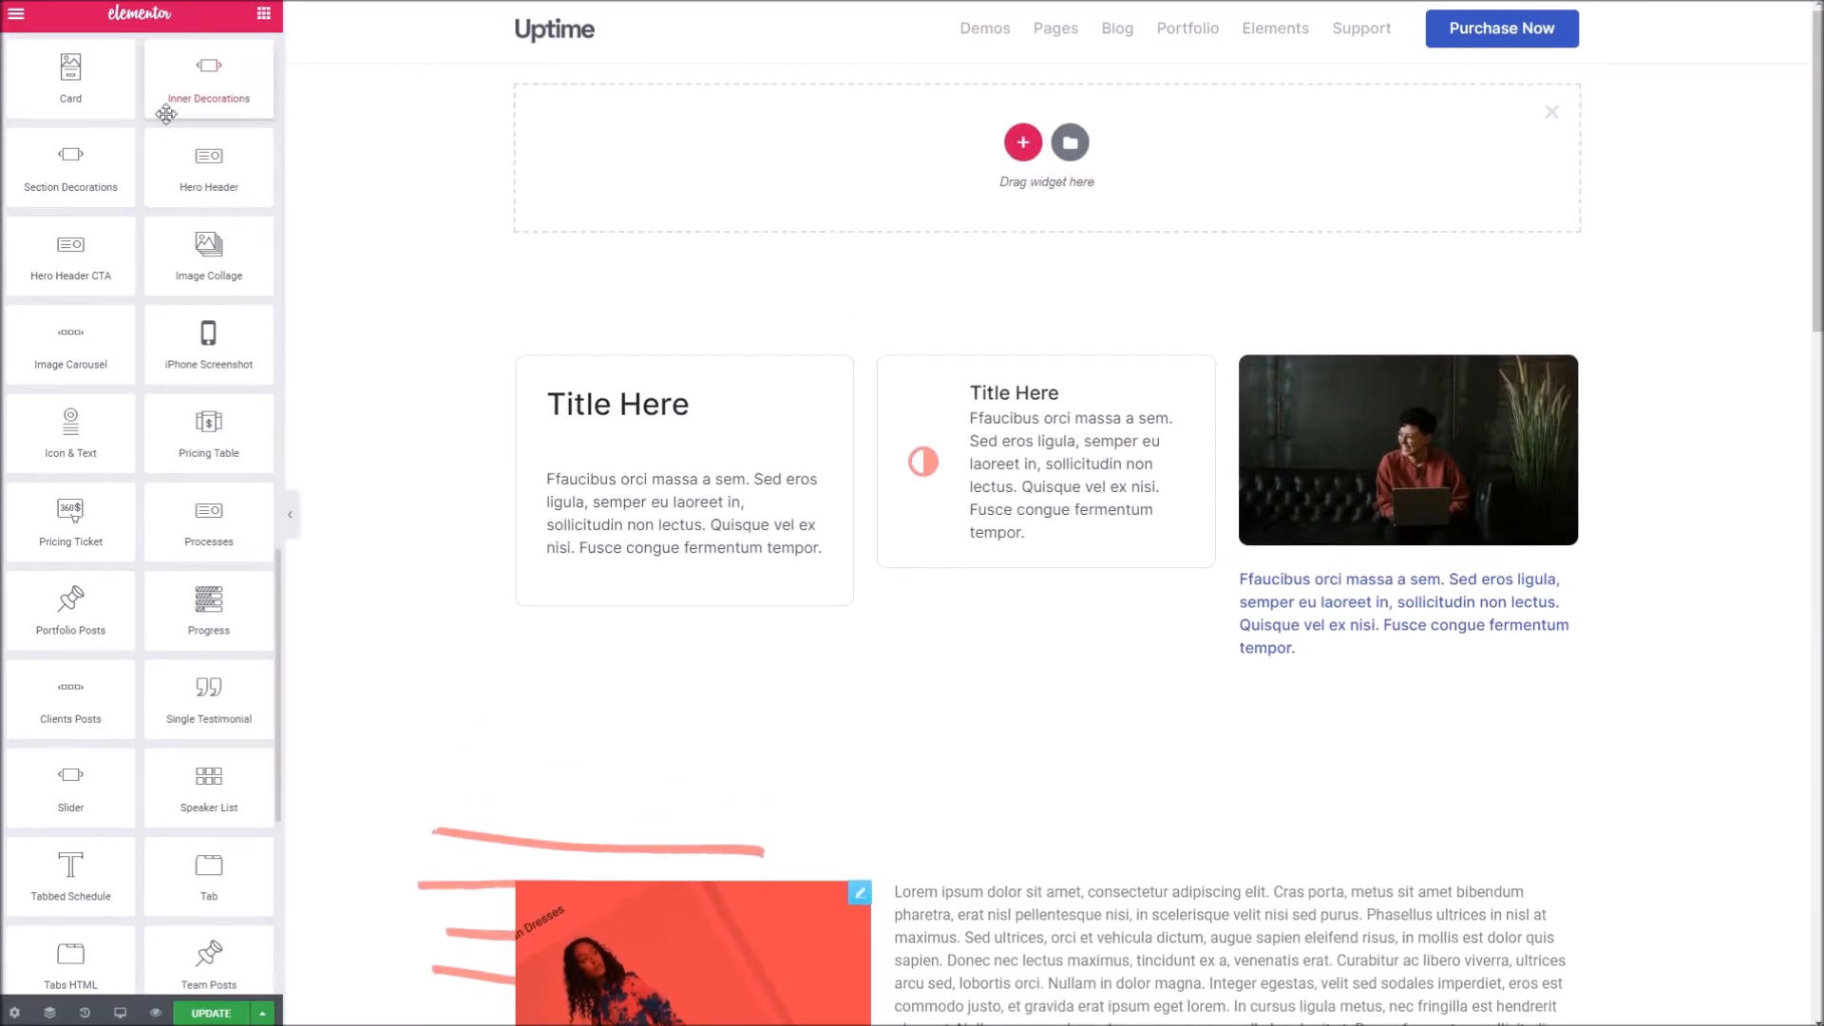
{"action": "left_click_drag", "start_coordinate": [208, 157], "coordinate": [880, 163]}
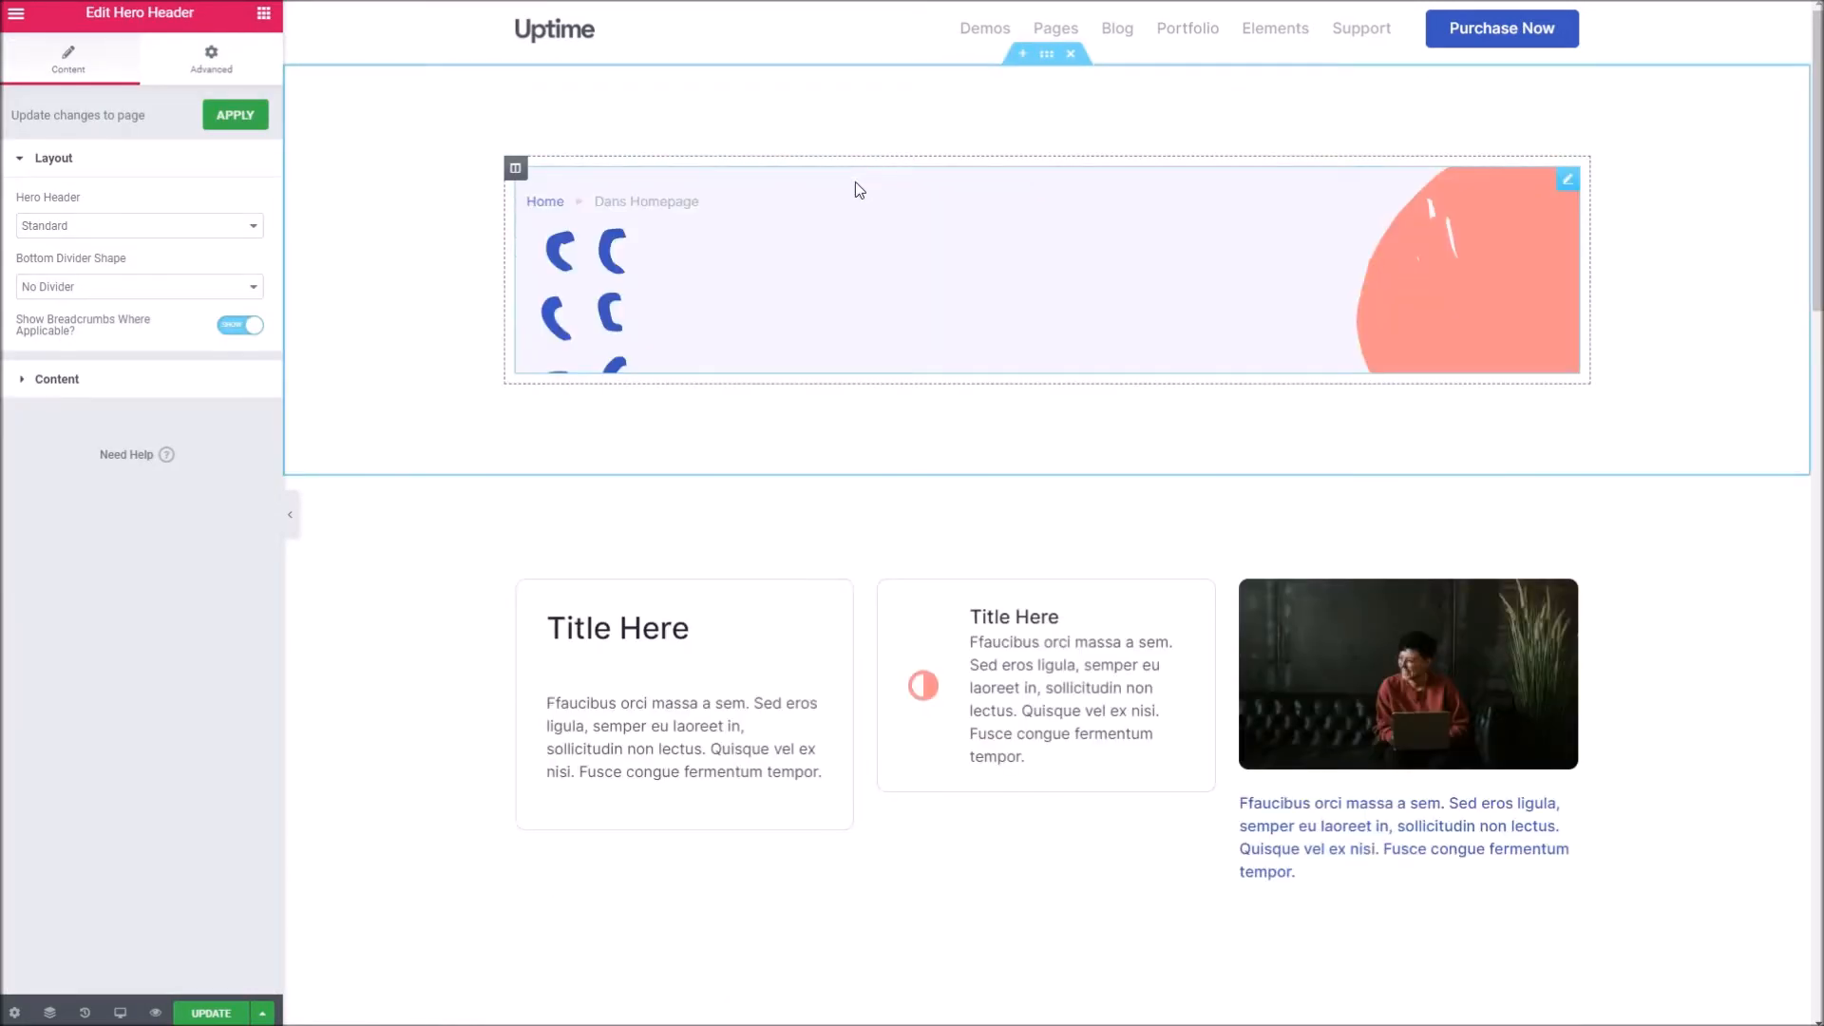
- Change the Hero Header layout to Dark Background
{"action": "left_click", "coordinate": [170, 231]}
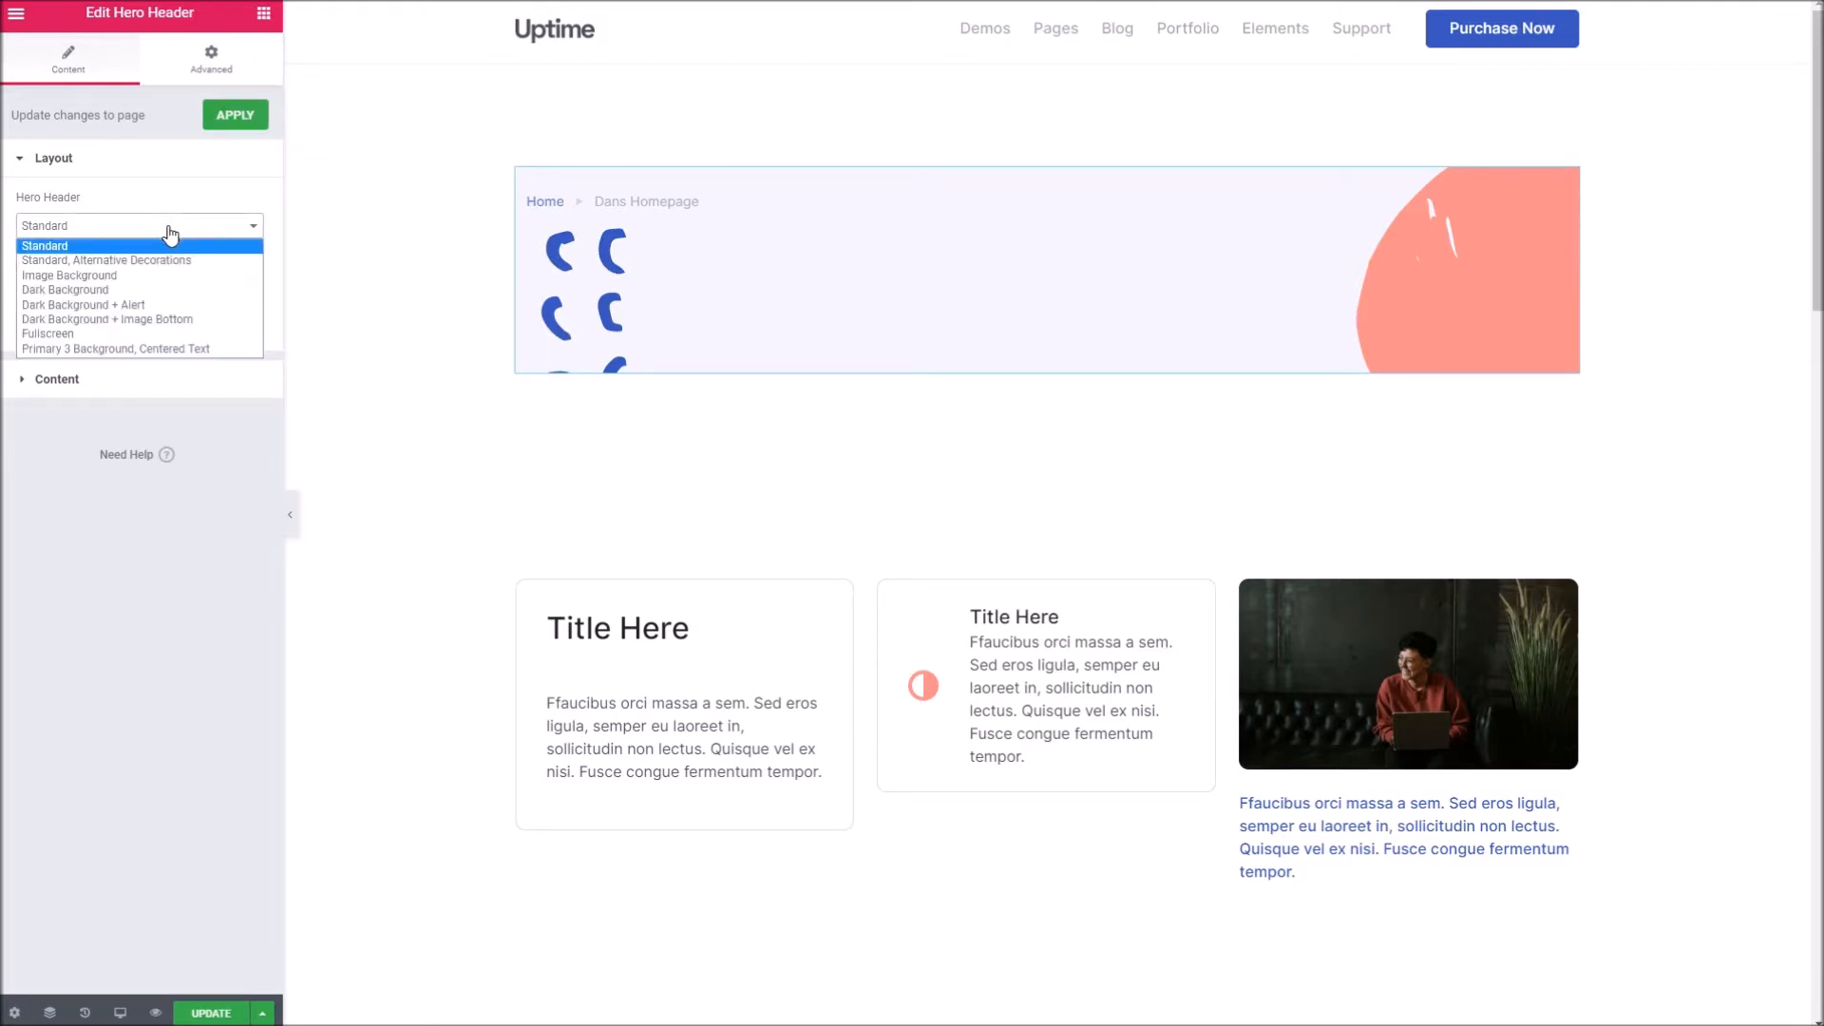
{"action": "left_click", "coordinate": [170, 232]}
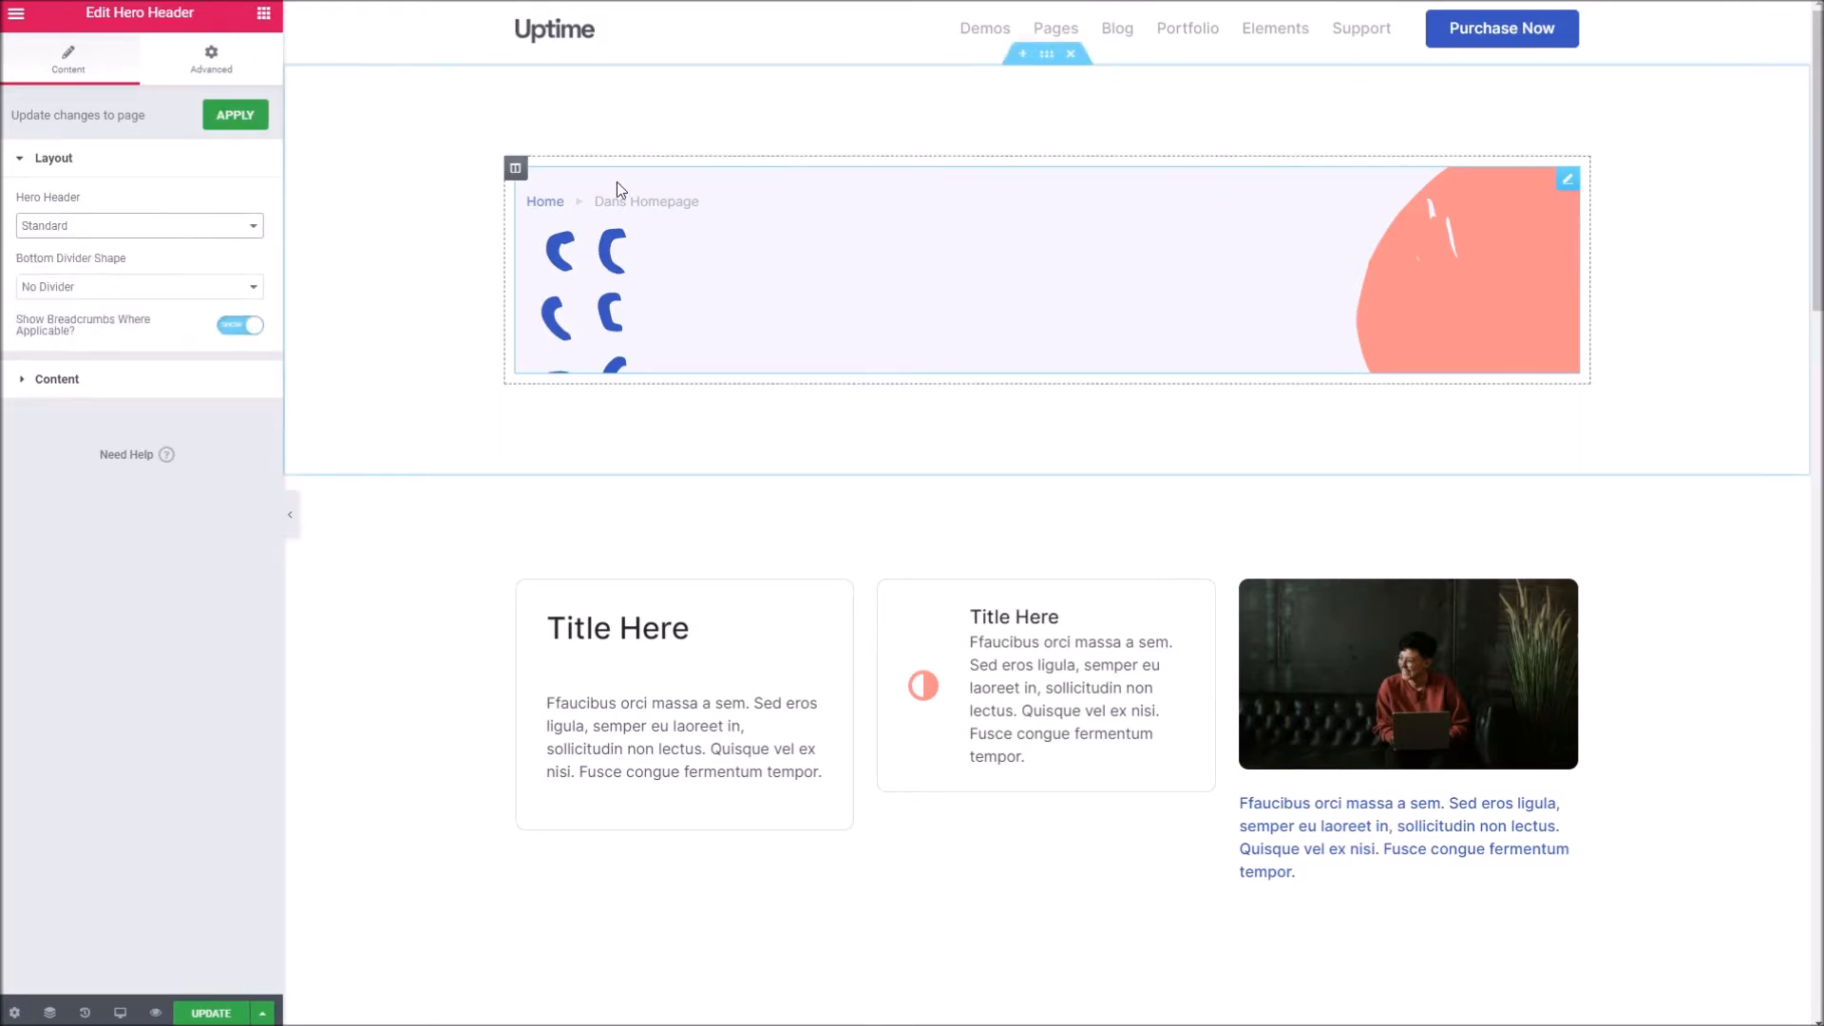
{"action": "left_click", "coordinate": [121, 232]}
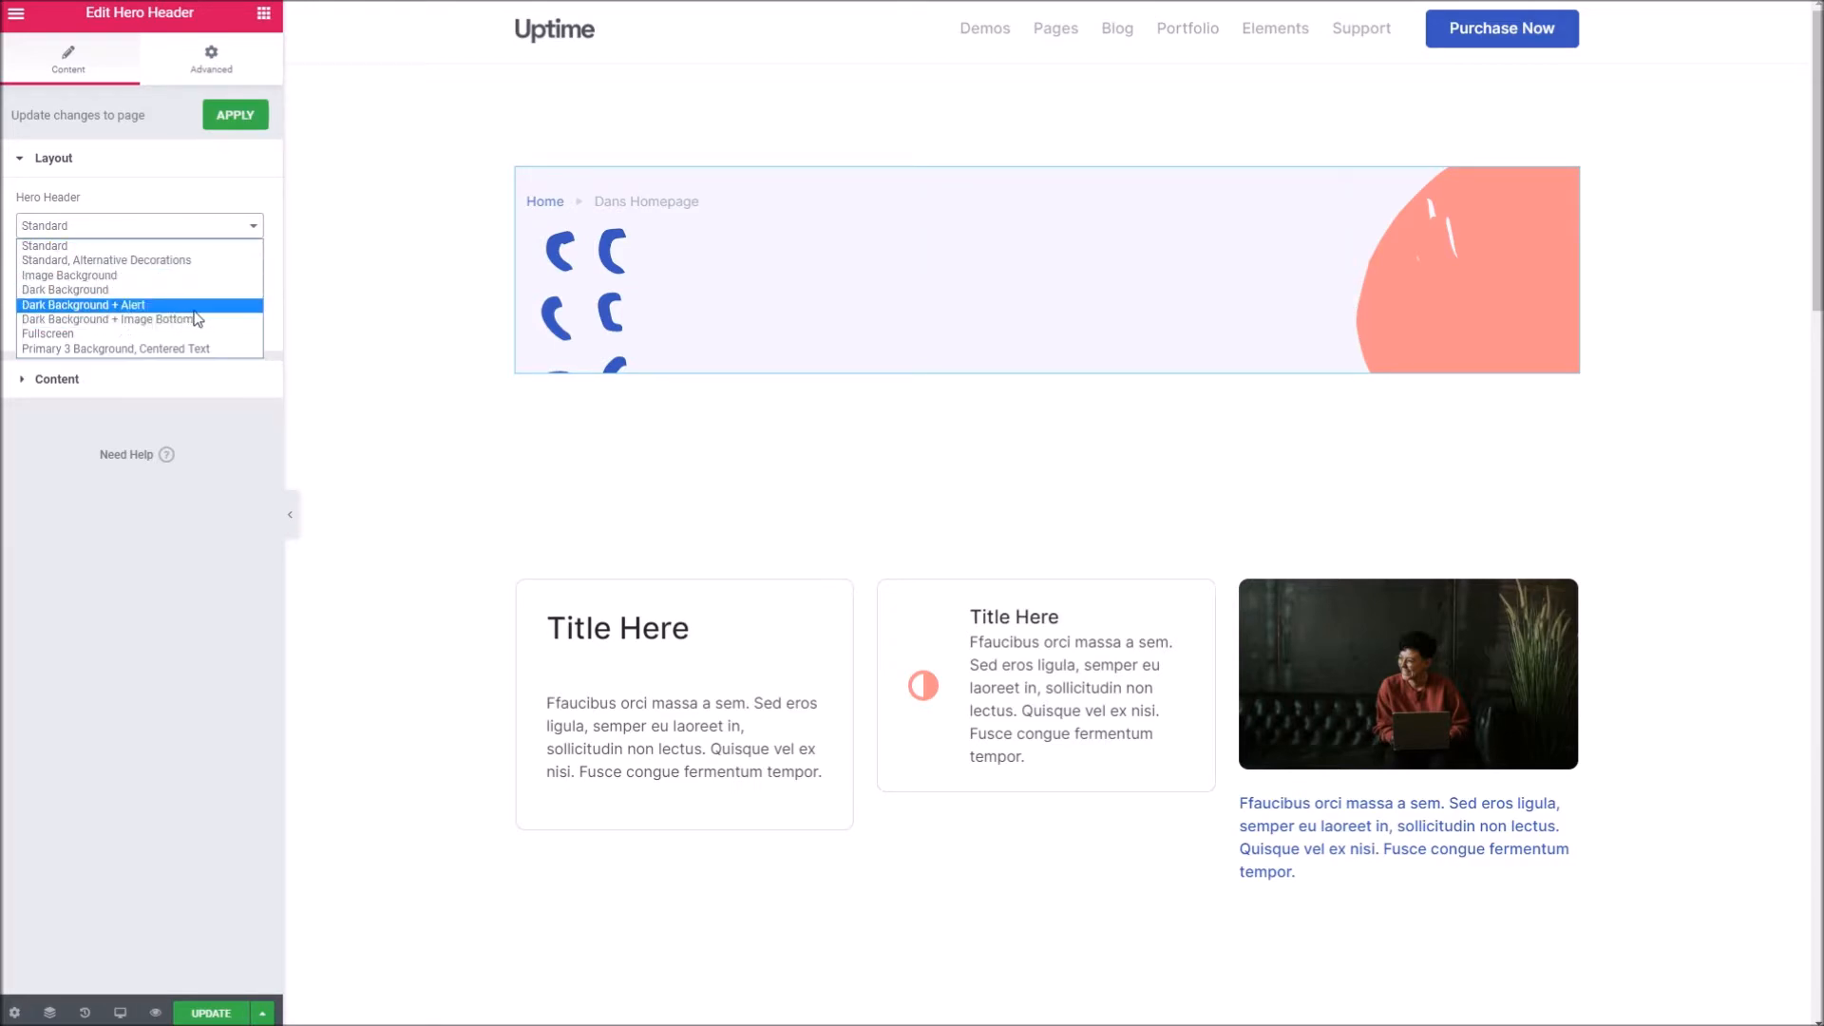
{"action": "left_click", "coordinate": [152, 290]}
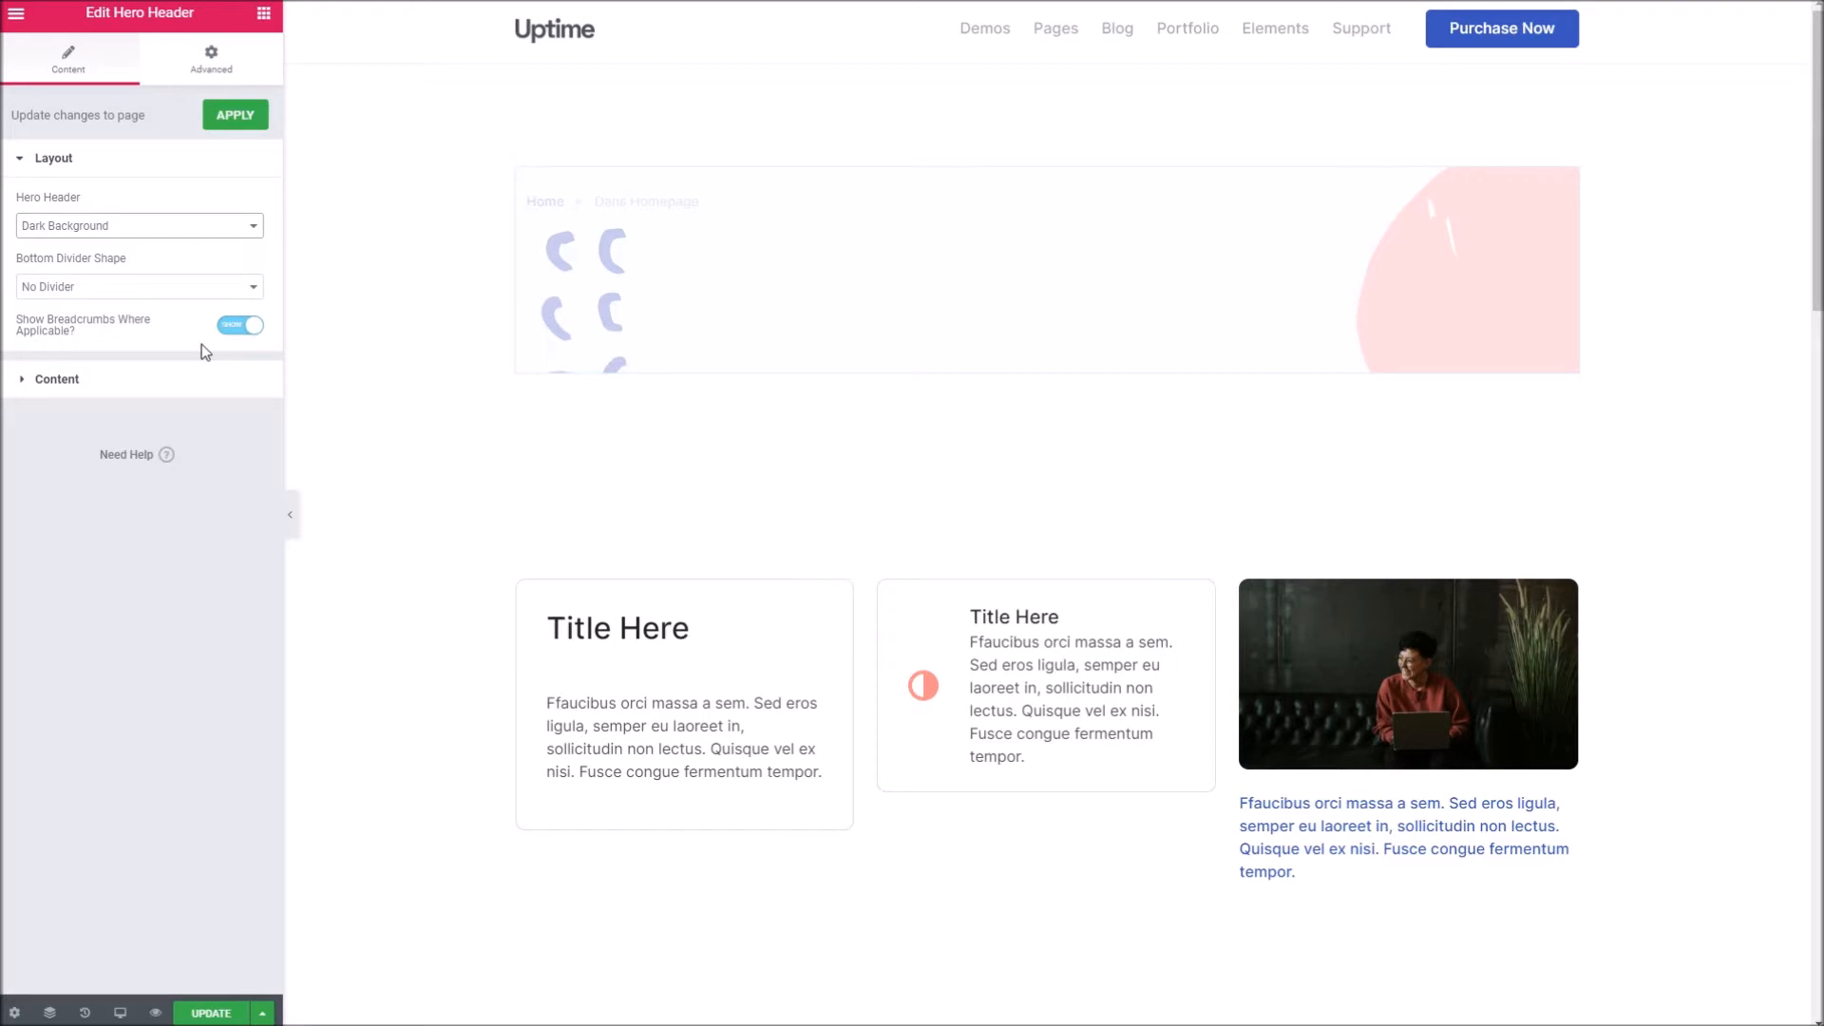
- Fill the hero header's content with Lorem ipsum text and remove its opening part so it starts at "Integer egestas"
{"action": "left_click", "coordinate": [105, 380]}
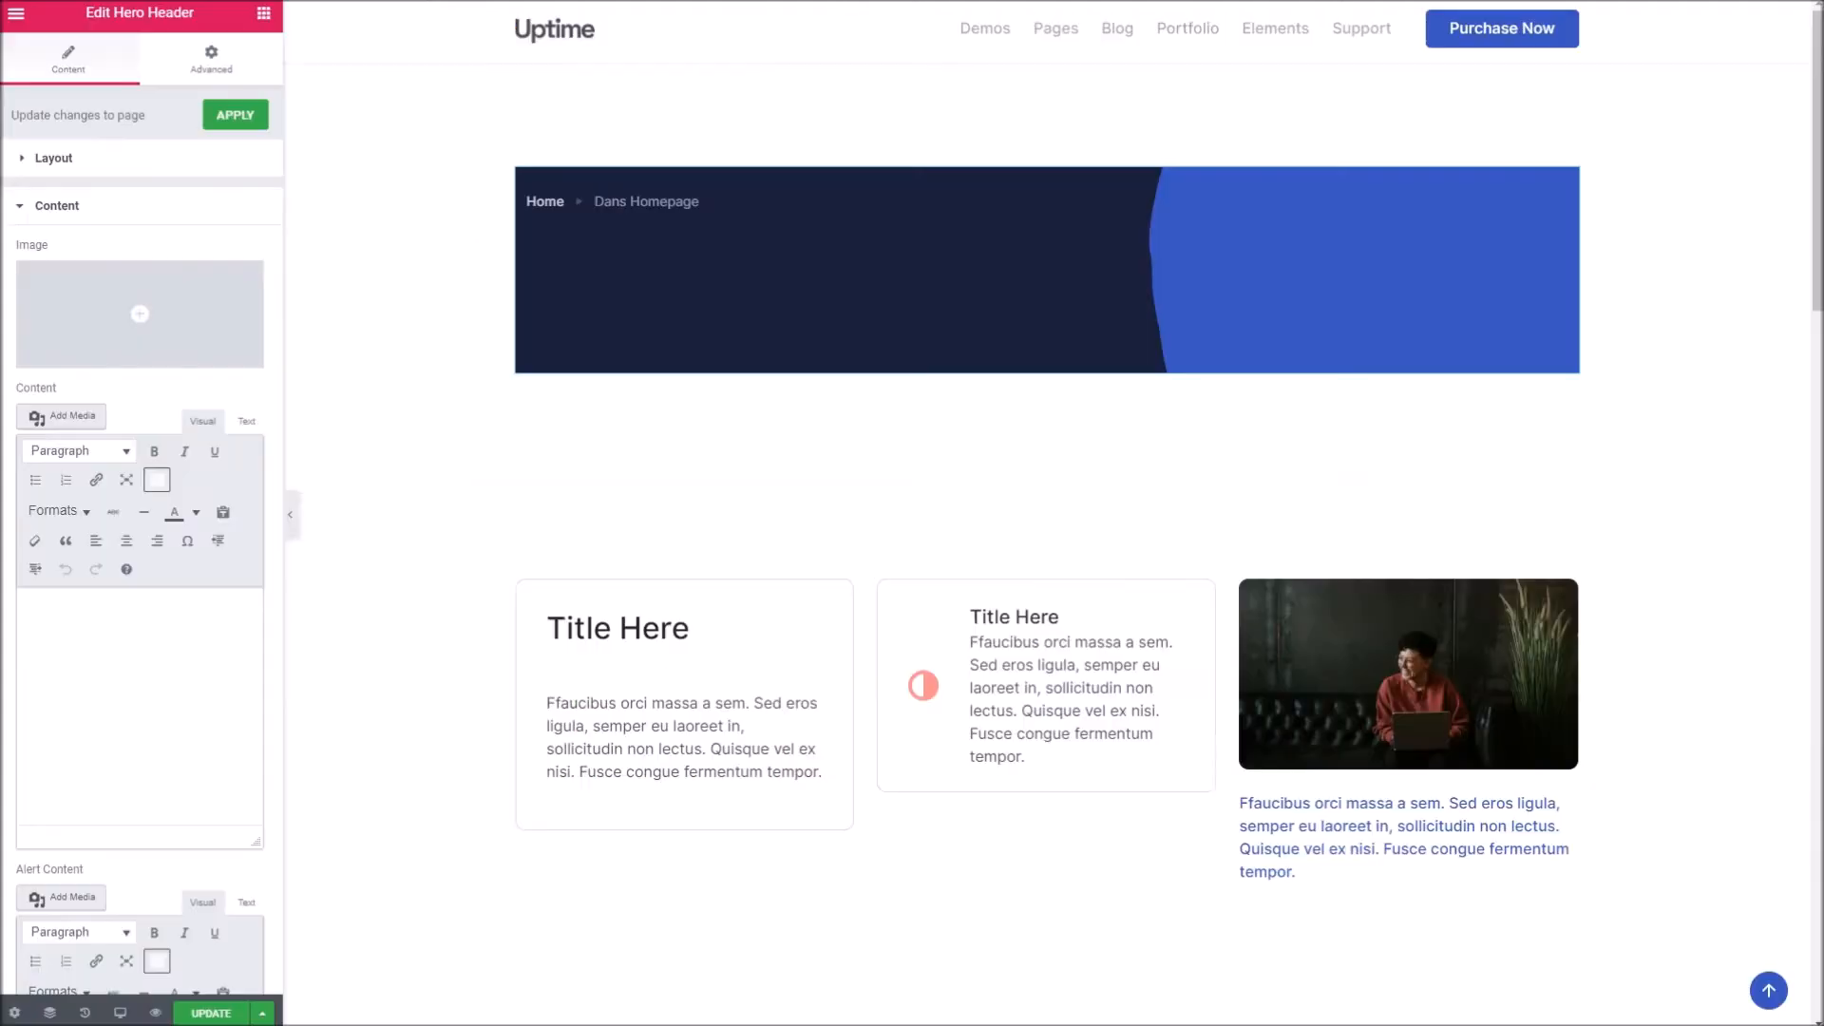
{"action": "left_click", "coordinate": [176, 527]}
{"action": "type", "text": "Lorem ipsum dolor sit amet, consectetur adipiscing elit. Cras porta, metus sit amet bibendum pharetra, erat nisl pellentesque nisi, in scelerisque velit nisi sed purus. Phasellus ultrices in nisl at maximus. Sed ultrices, orci et vehicula dictum, augue sapien eleifend risus, in mollis est dolor quis sapien. Donec nec lectus maximus, tincidunt ex a, venenatis erat. Curabitur ac libero viverra, ultrices arcu sed, lobortis orci. Nullam in dolor magna. Integer egestas, velit sed sodales imperdiet, eros est commodo justo, et gravida erat ipsum eget lorem. In cursus ligula metus, nec fringilla est hendrerit placerat. Nulla cursus malesuada neque, a cursus nulla hendrerit et. Donec fermentum sollicitudin lorem, id luctus ex elementum sit amet. Vivamus eros magna, sollicitudin et magna venenatis, porttitor egestas enim. Integer est tortor, dictum vel placerat nec, pulvinar faucibus tellus. Proin tincidunt quam ex, ac mollis libero molestie eu. Sed tortor mauris, vehicula nec dapibus sit amet, bibendum ac leo."}
{"action": "scroll", "coordinate": [187, 700], "scroll_direction": "up", "scroll_amount": 3}
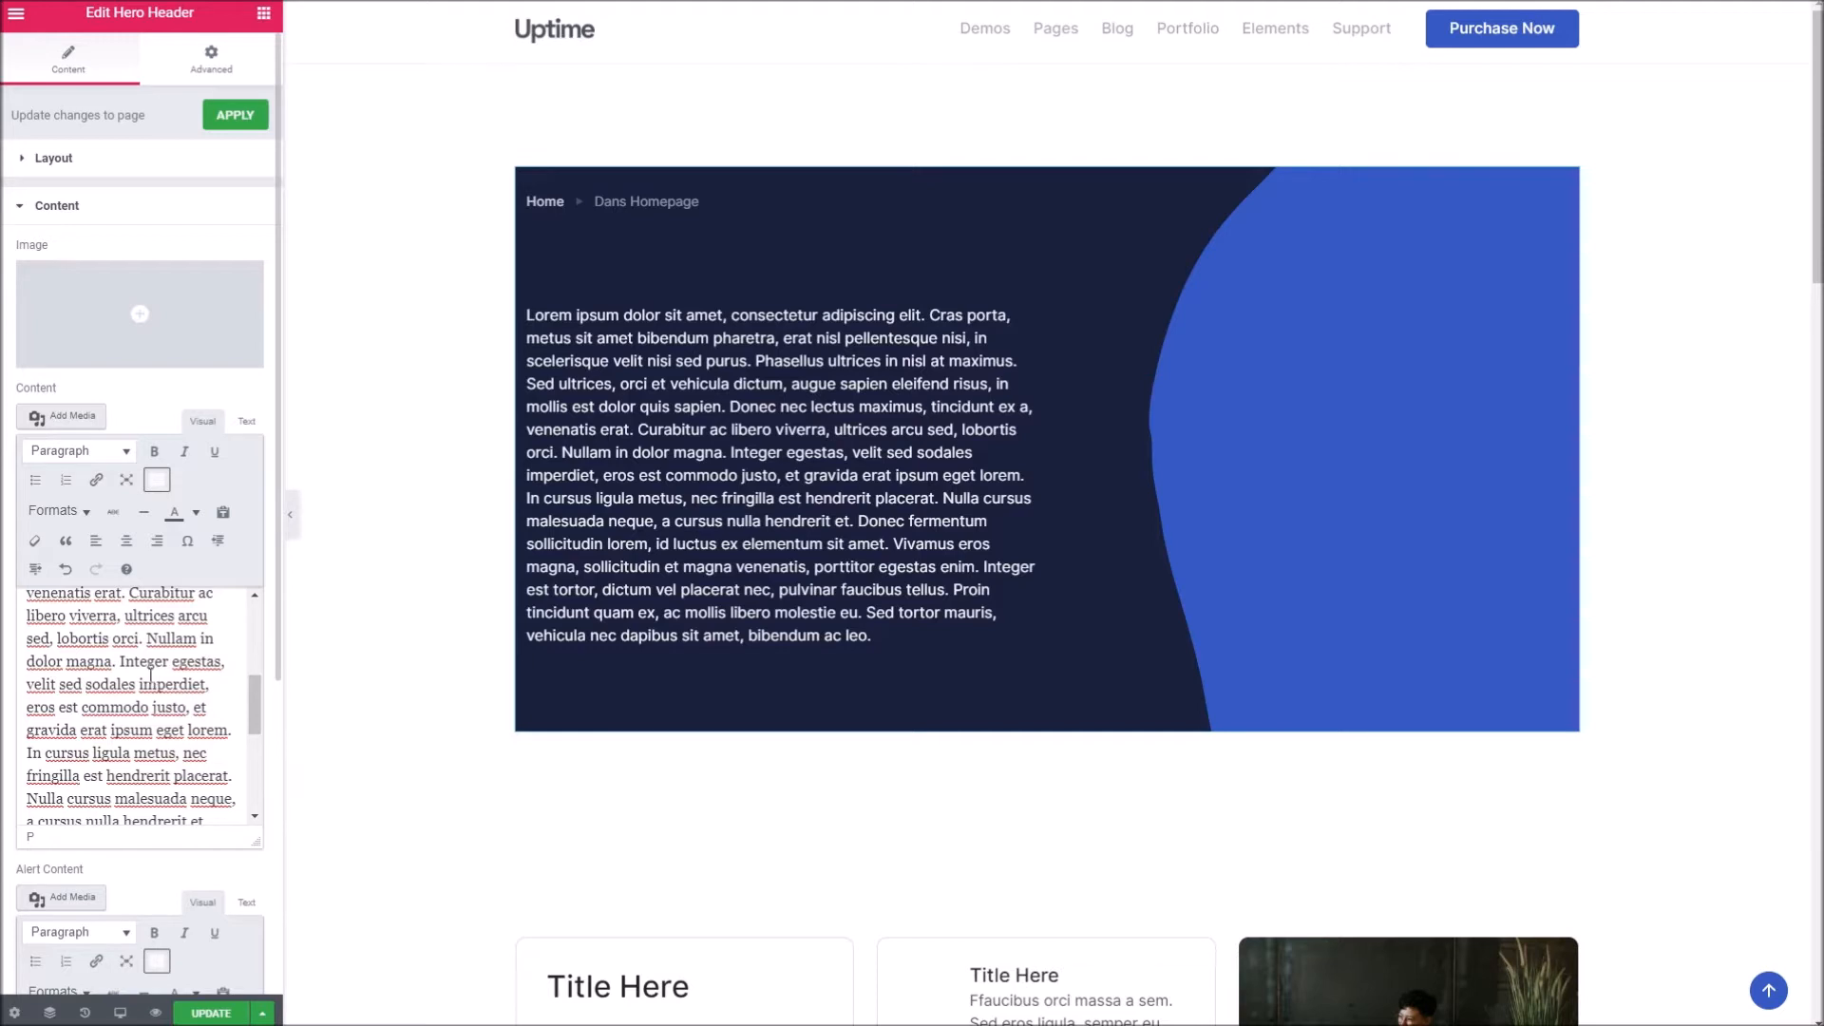
{"action": "left_click_drag", "start_coordinate": [124, 662], "coordinate": [29, 591]}
{"action": "key", "text": "BackSpace"}
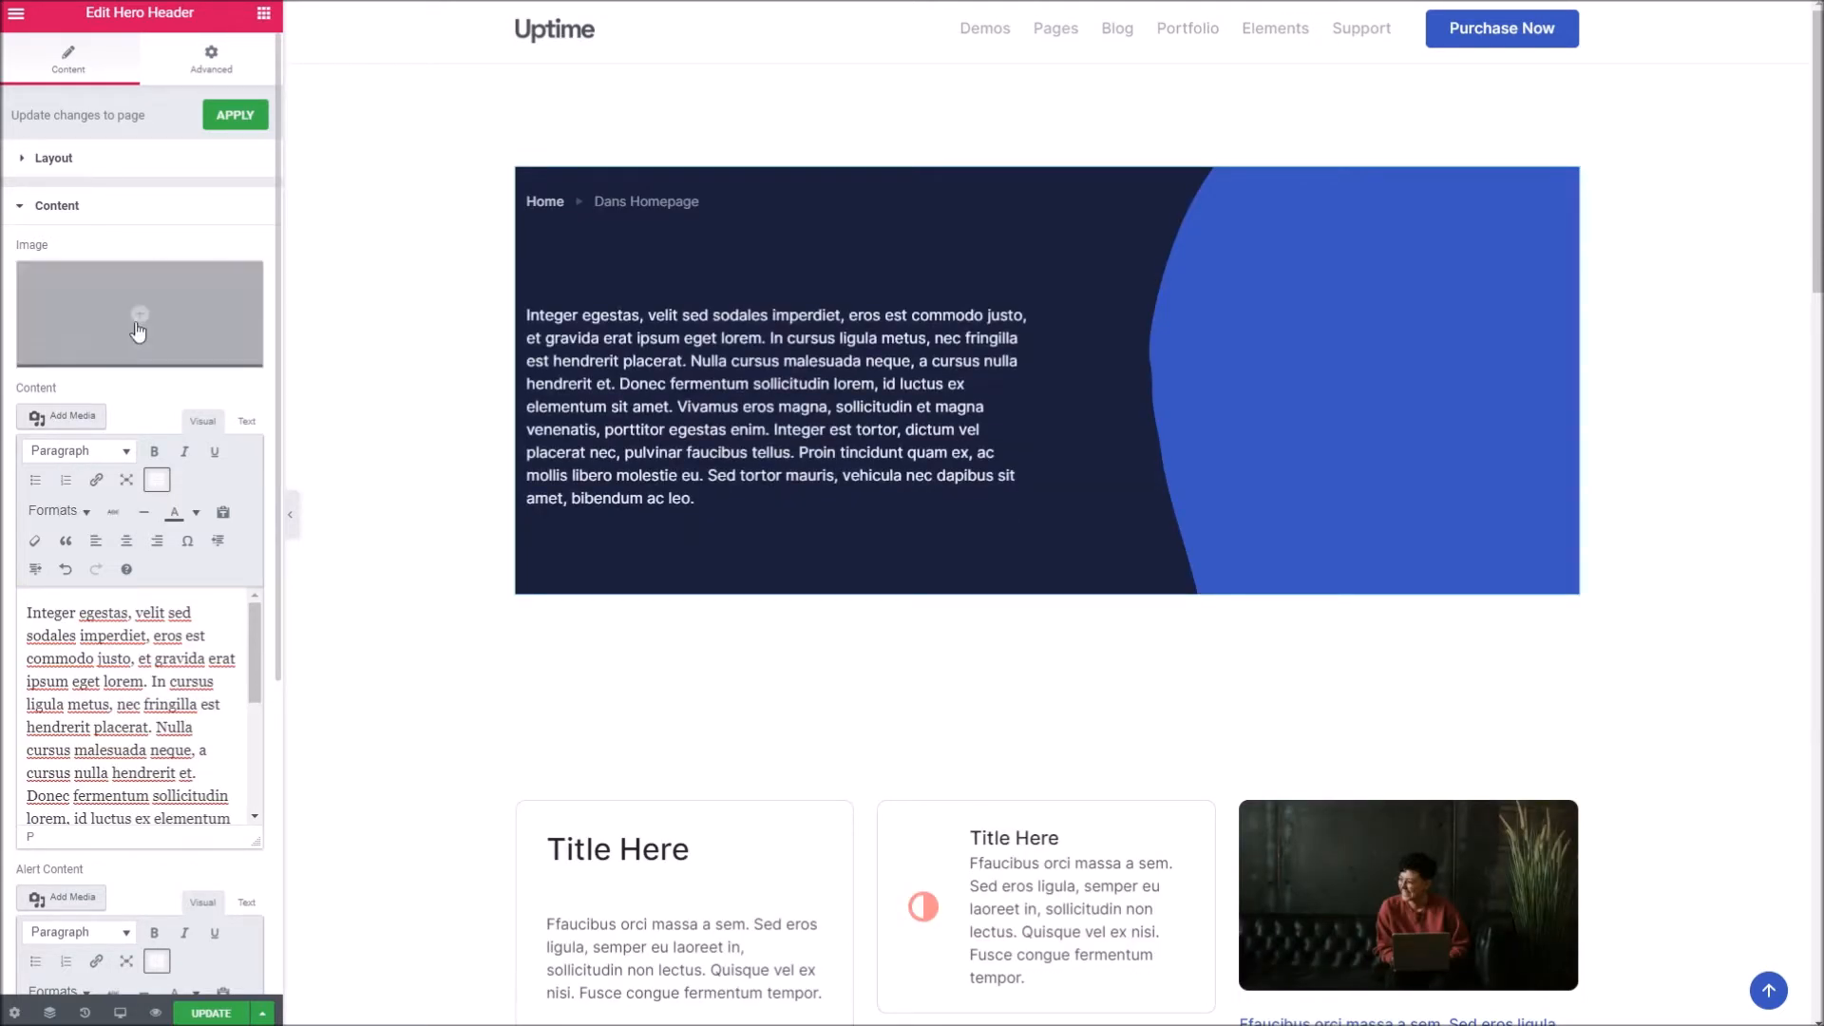
{"action": "scroll", "coordinate": [171, 494], "scroll_direction": "down", "scroll_amount": 6}
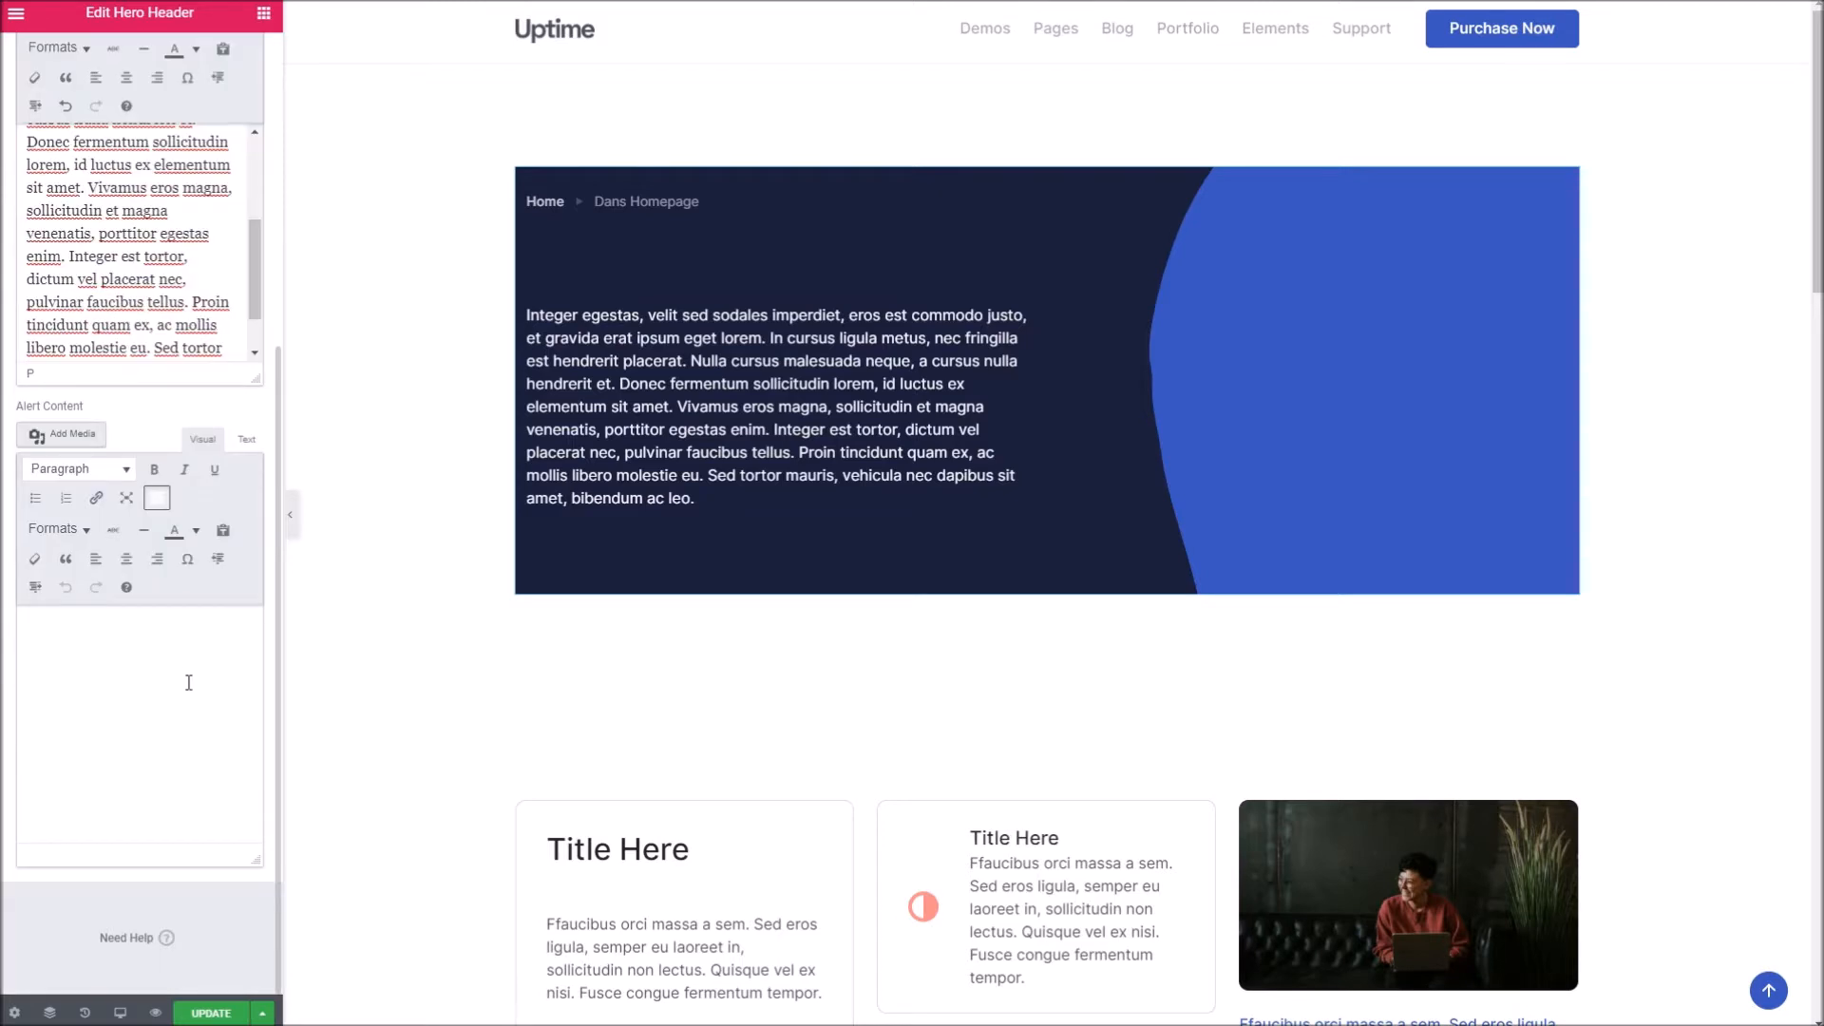
{"action": "scroll", "coordinate": [210, 389], "scroll_direction": "up", "scroll_amount": 5}
{"action": "scroll", "coordinate": [218, 237], "scroll_direction": "up", "scroll_amount": 4}
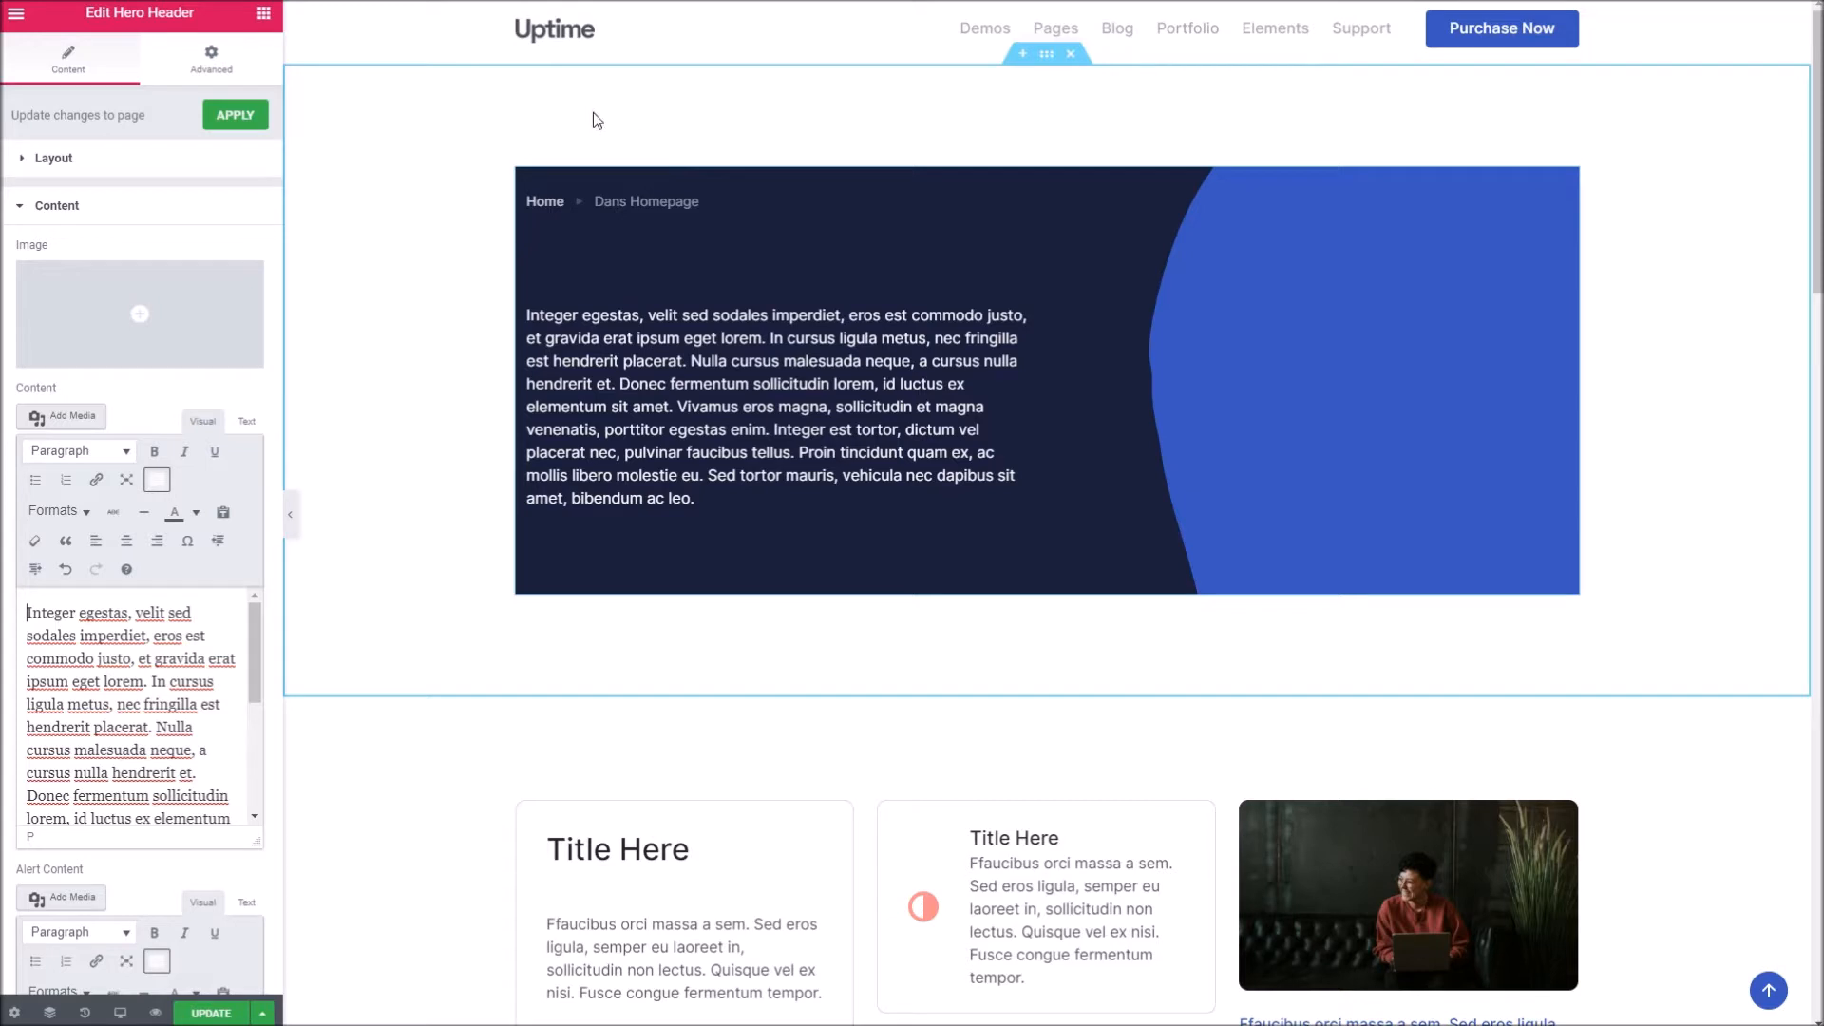
- Set the hero section's content width to Full Width and its columns gap to No Gap
{"action": "right_click", "coordinate": [402, 117]}
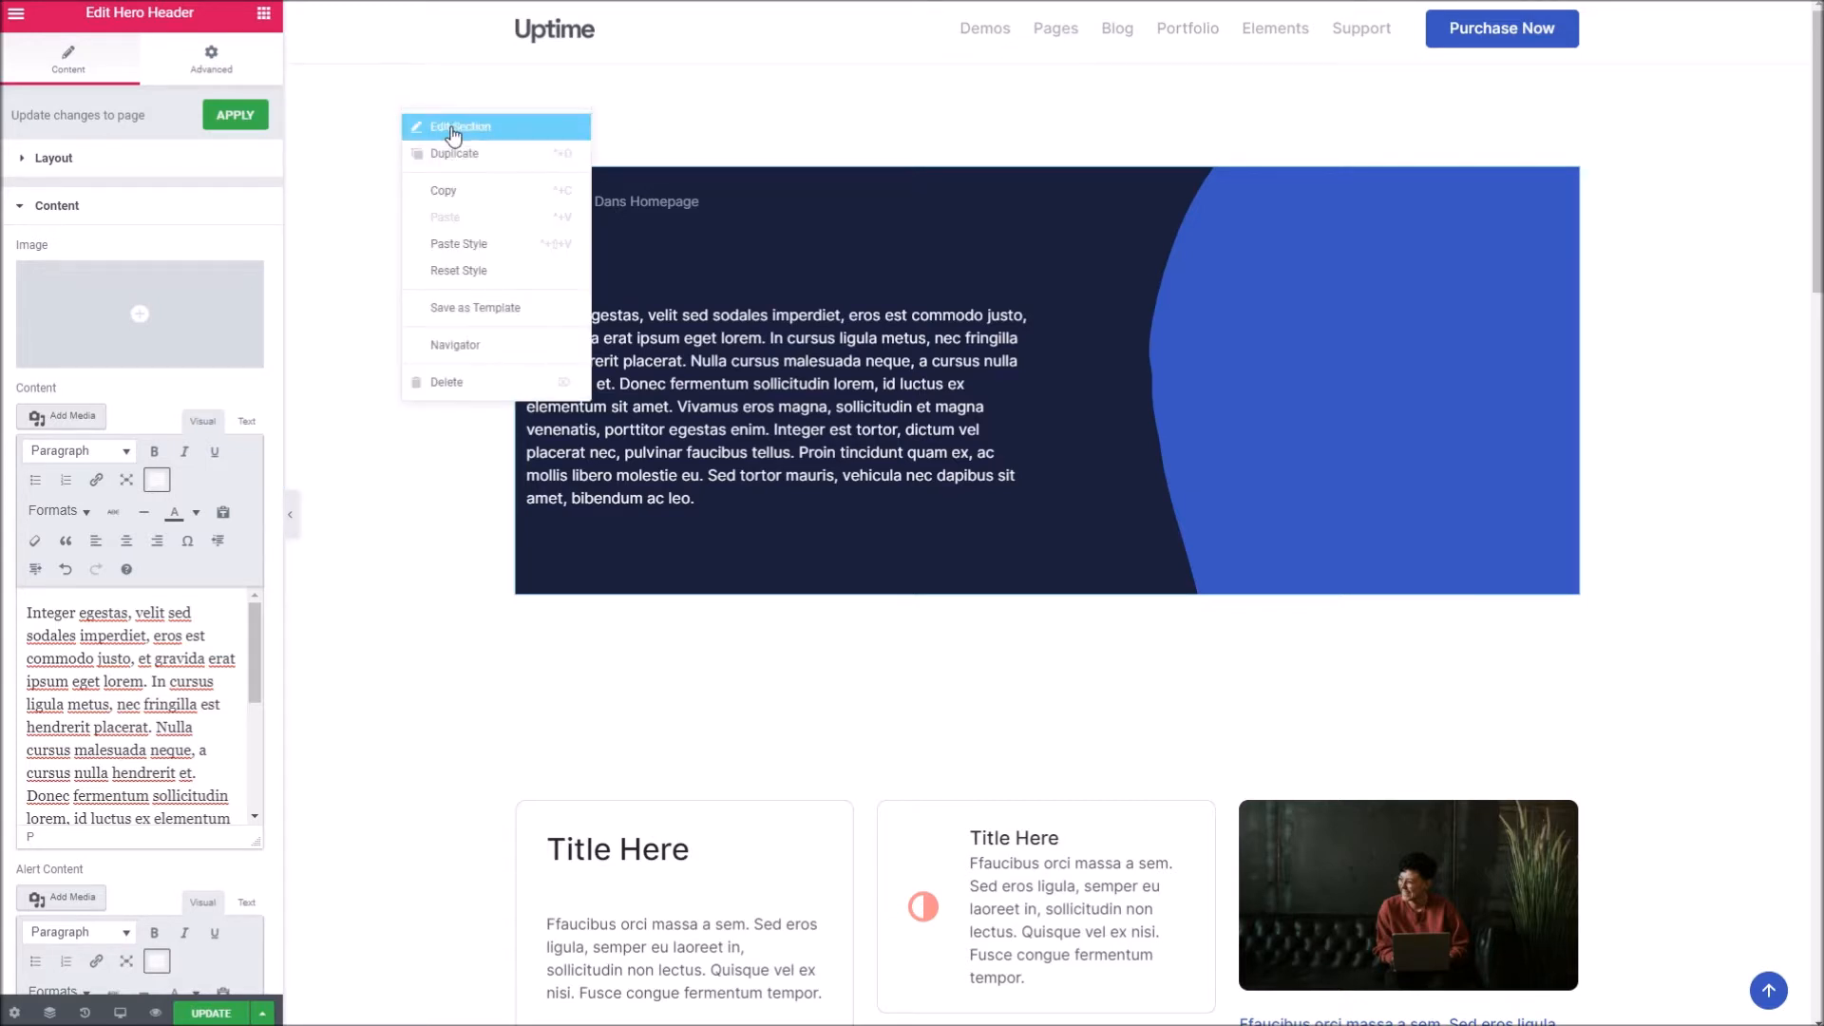
{"action": "left_click", "coordinate": [452, 129]}
{"action": "left_click", "coordinate": [170, 246]}
{"action": "left_click", "coordinate": [178, 249]}
{"action": "left_click", "coordinate": [178, 273]}
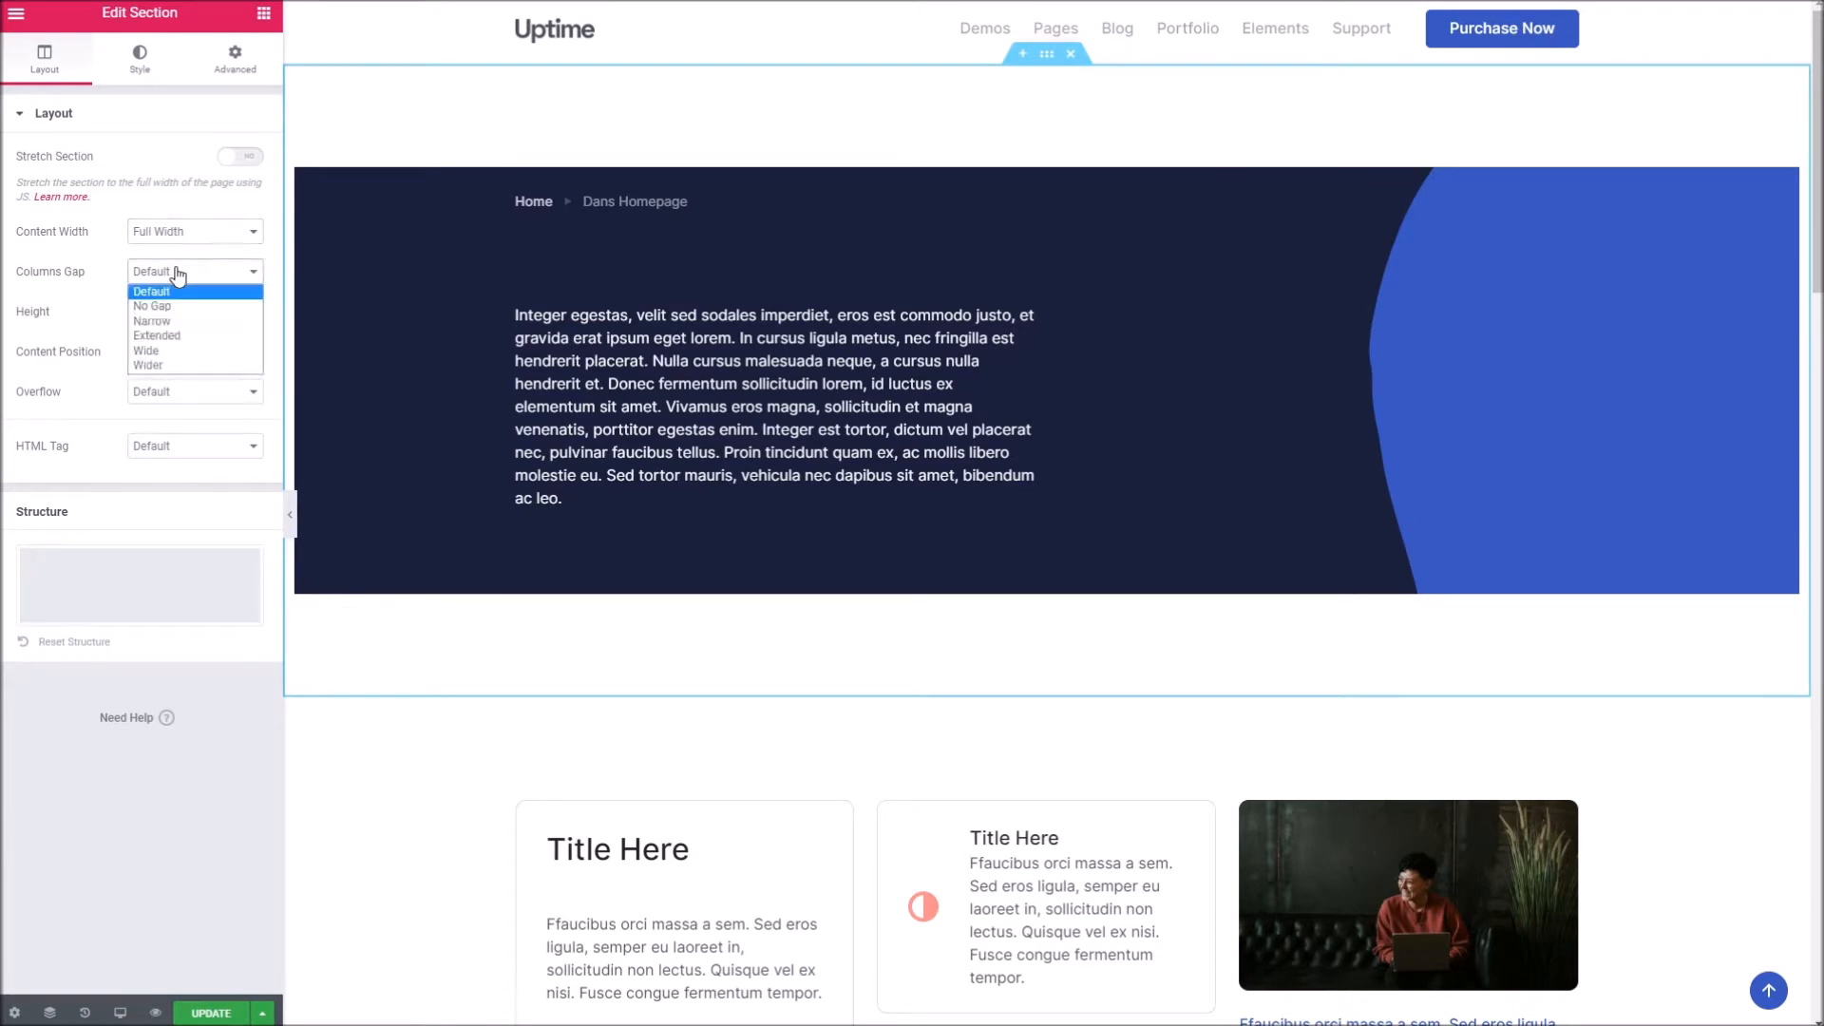
{"action": "left_click", "coordinate": [176, 306]}
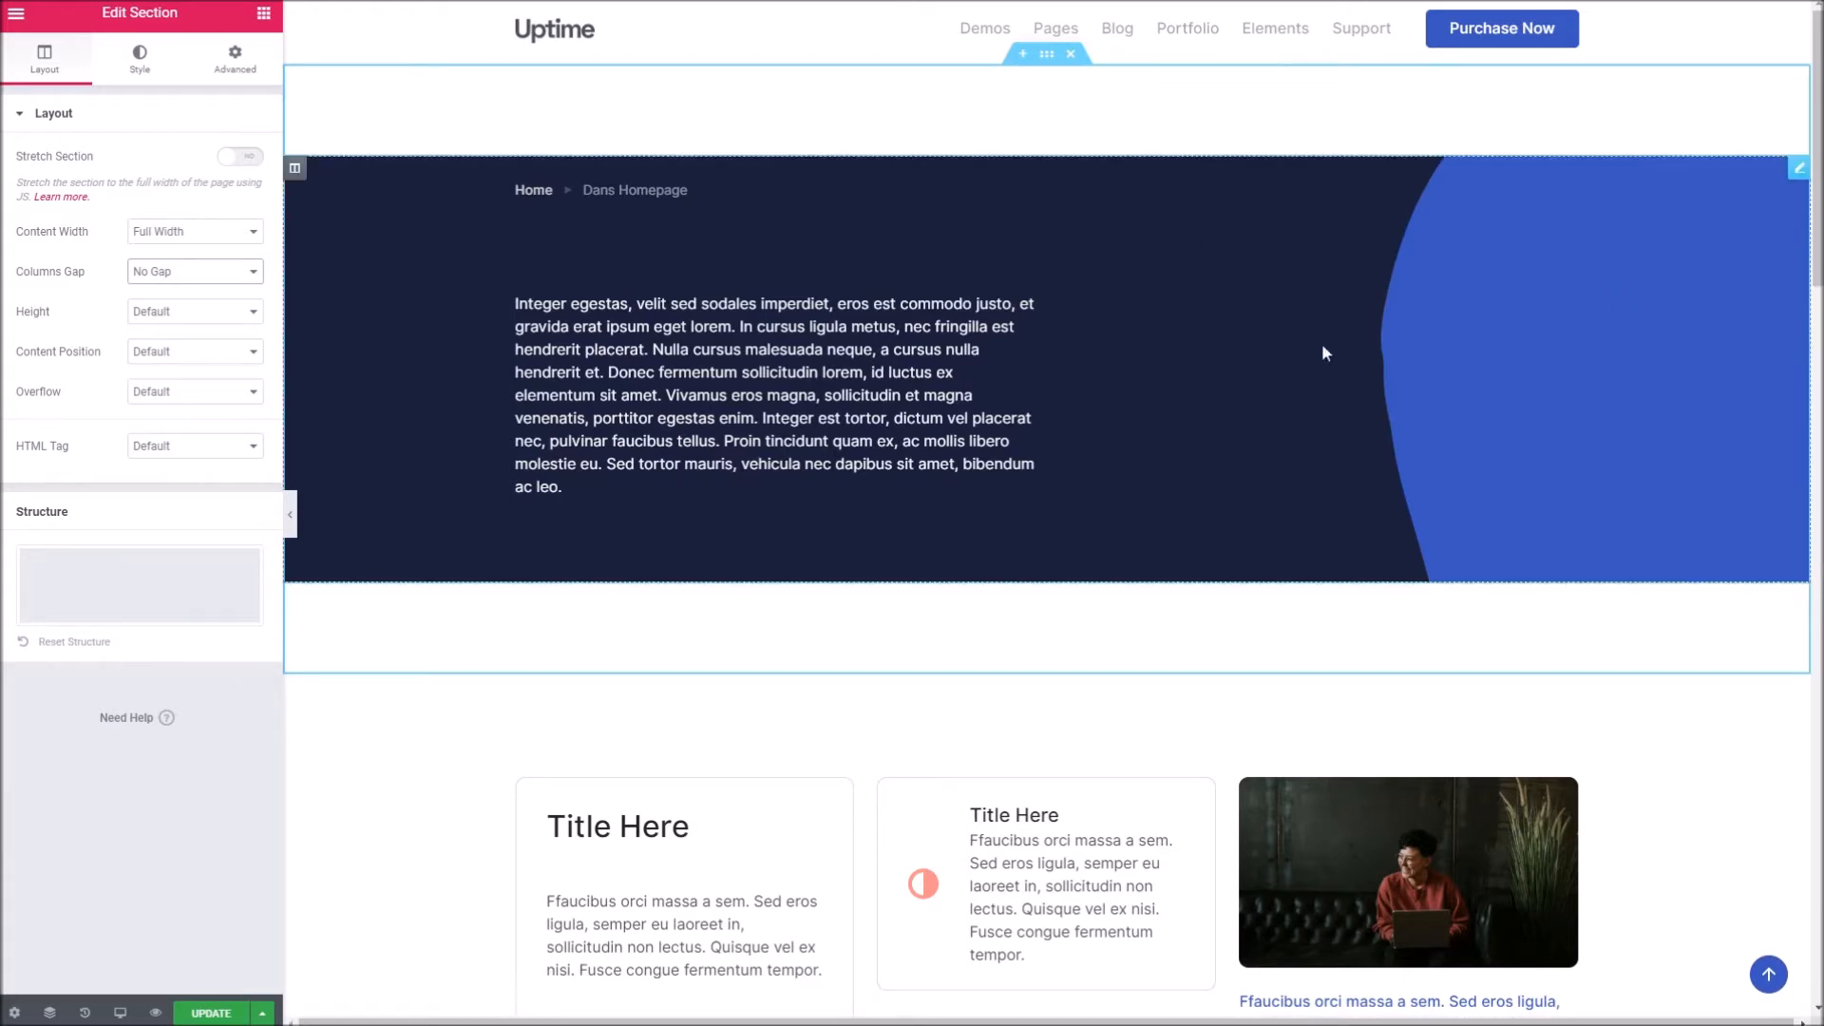
- Set the hero section's padding to 0 on all sides
{"action": "left_click", "coordinate": [233, 68]}
{"action": "left_click", "coordinate": [42, 267]}
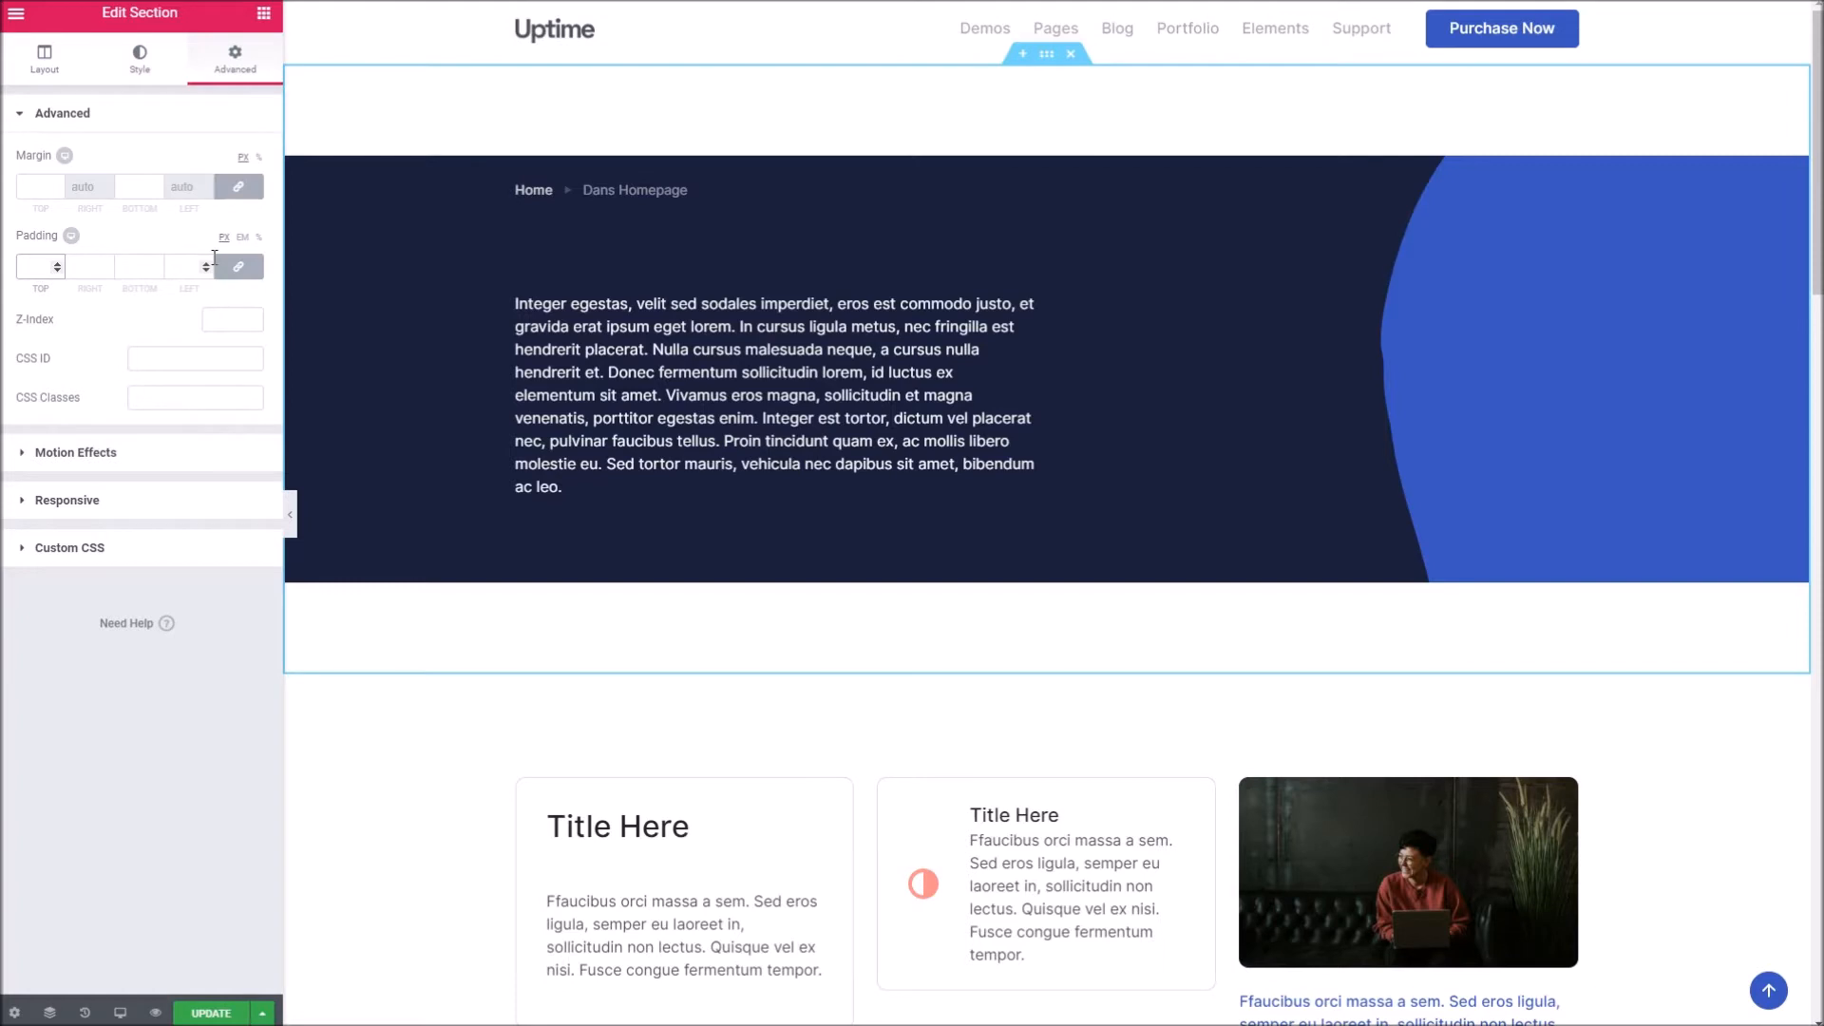
{"action": "type", "text": "0"}
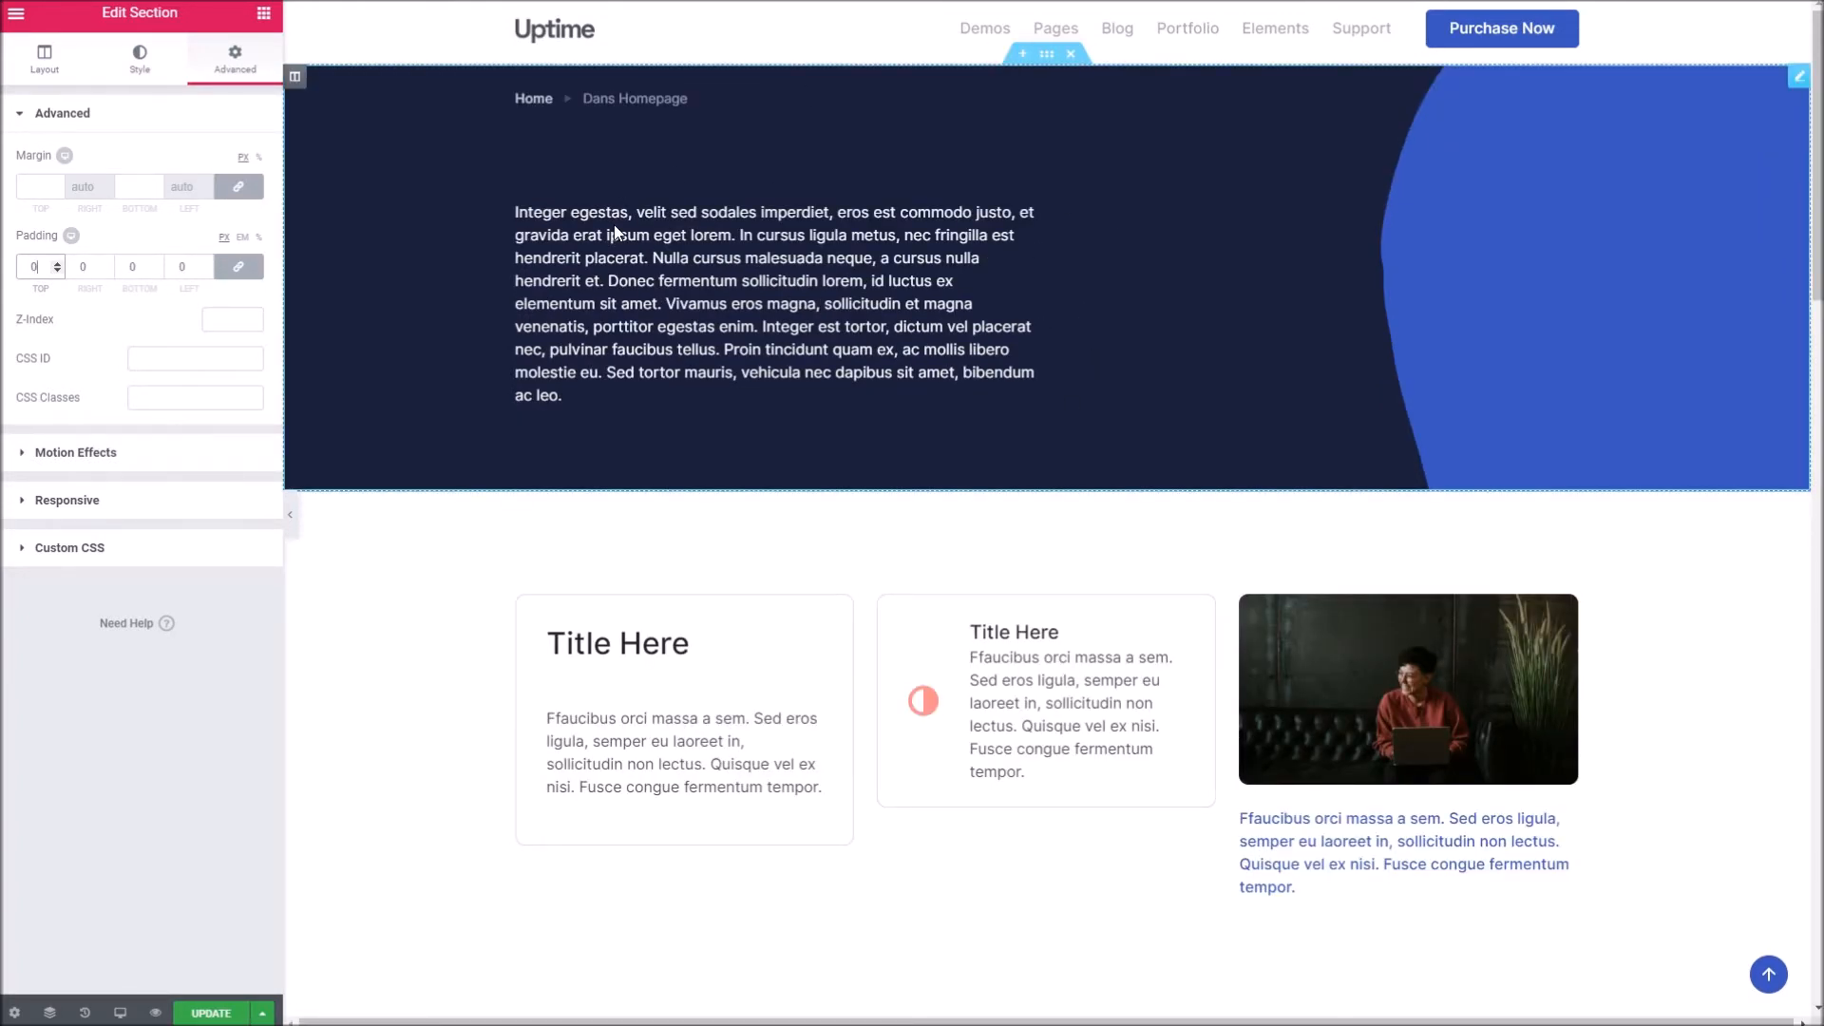
- Change the Hero Header layout to Image Background
{"action": "left_click", "coordinate": [512, 204]}
{"action": "left_click", "coordinate": [150, 160]}
{"action": "left_click", "coordinate": [134, 228]}
{"action": "left_click", "coordinate": [136, 275]}
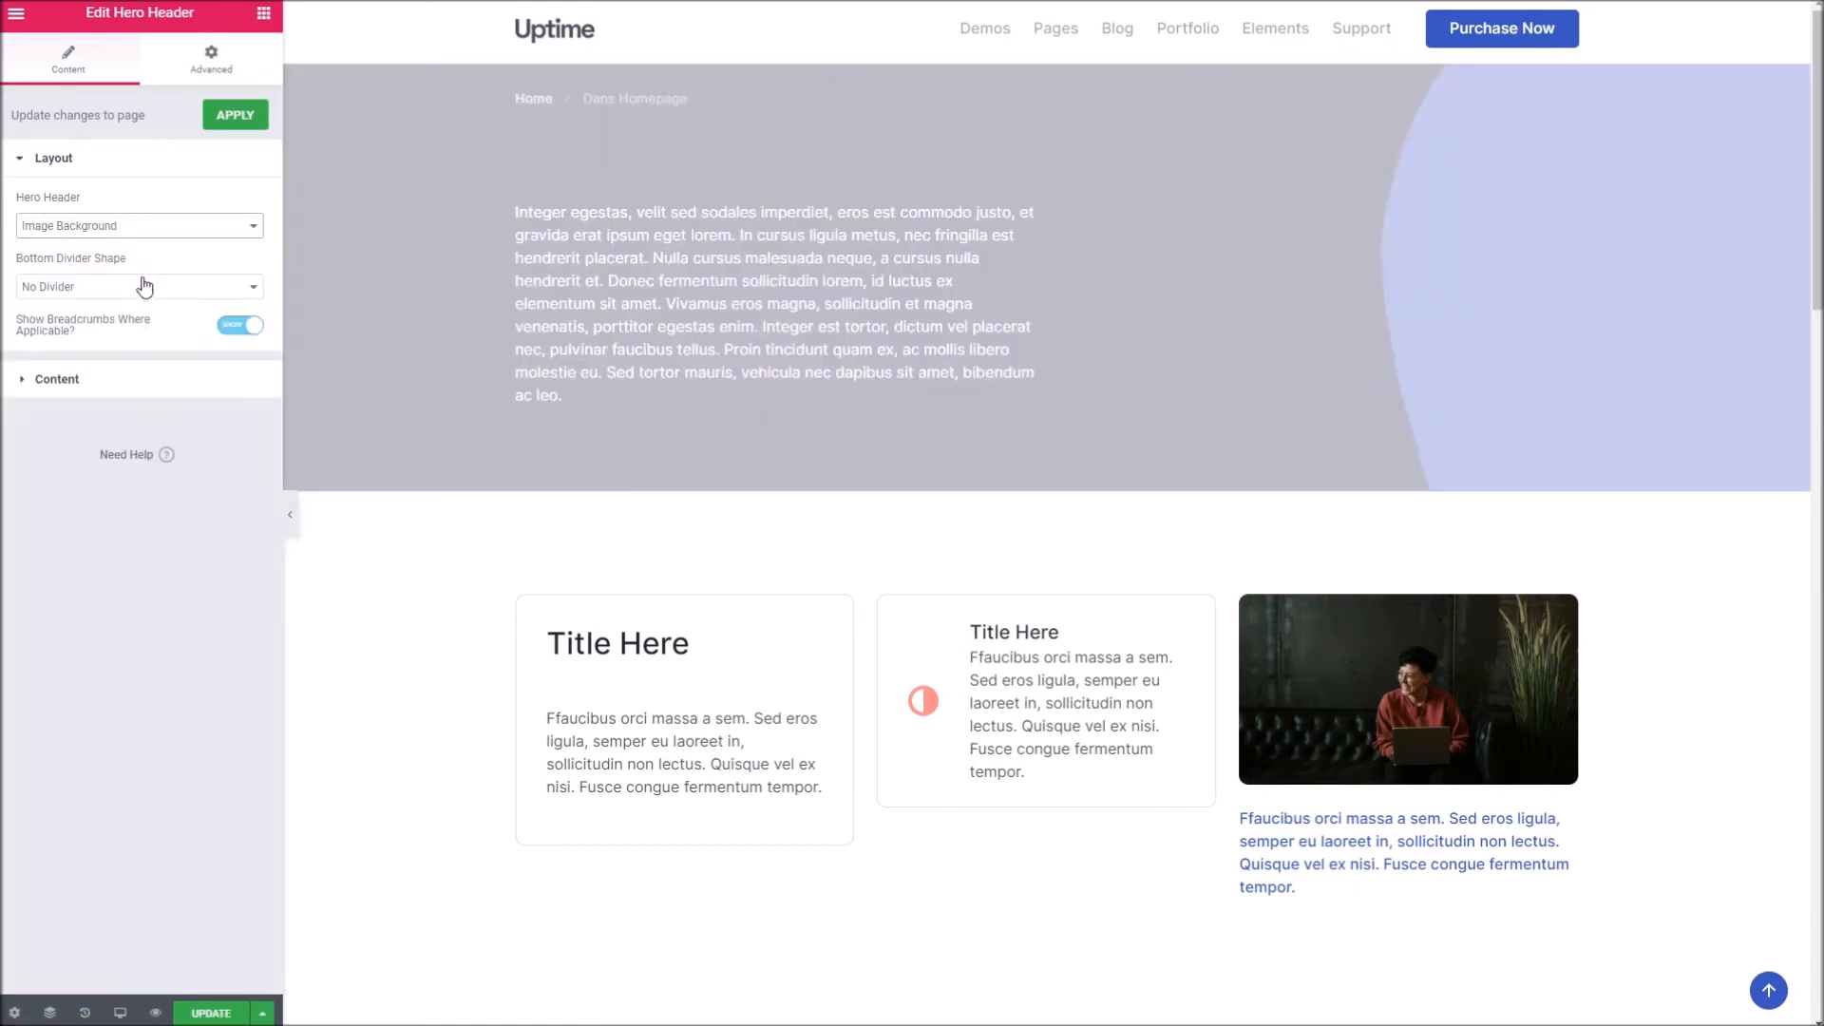
- Set the hero header's background image to article-9.jpg from the media library
{"action": "left_click", "coordinate": [142, 382]}
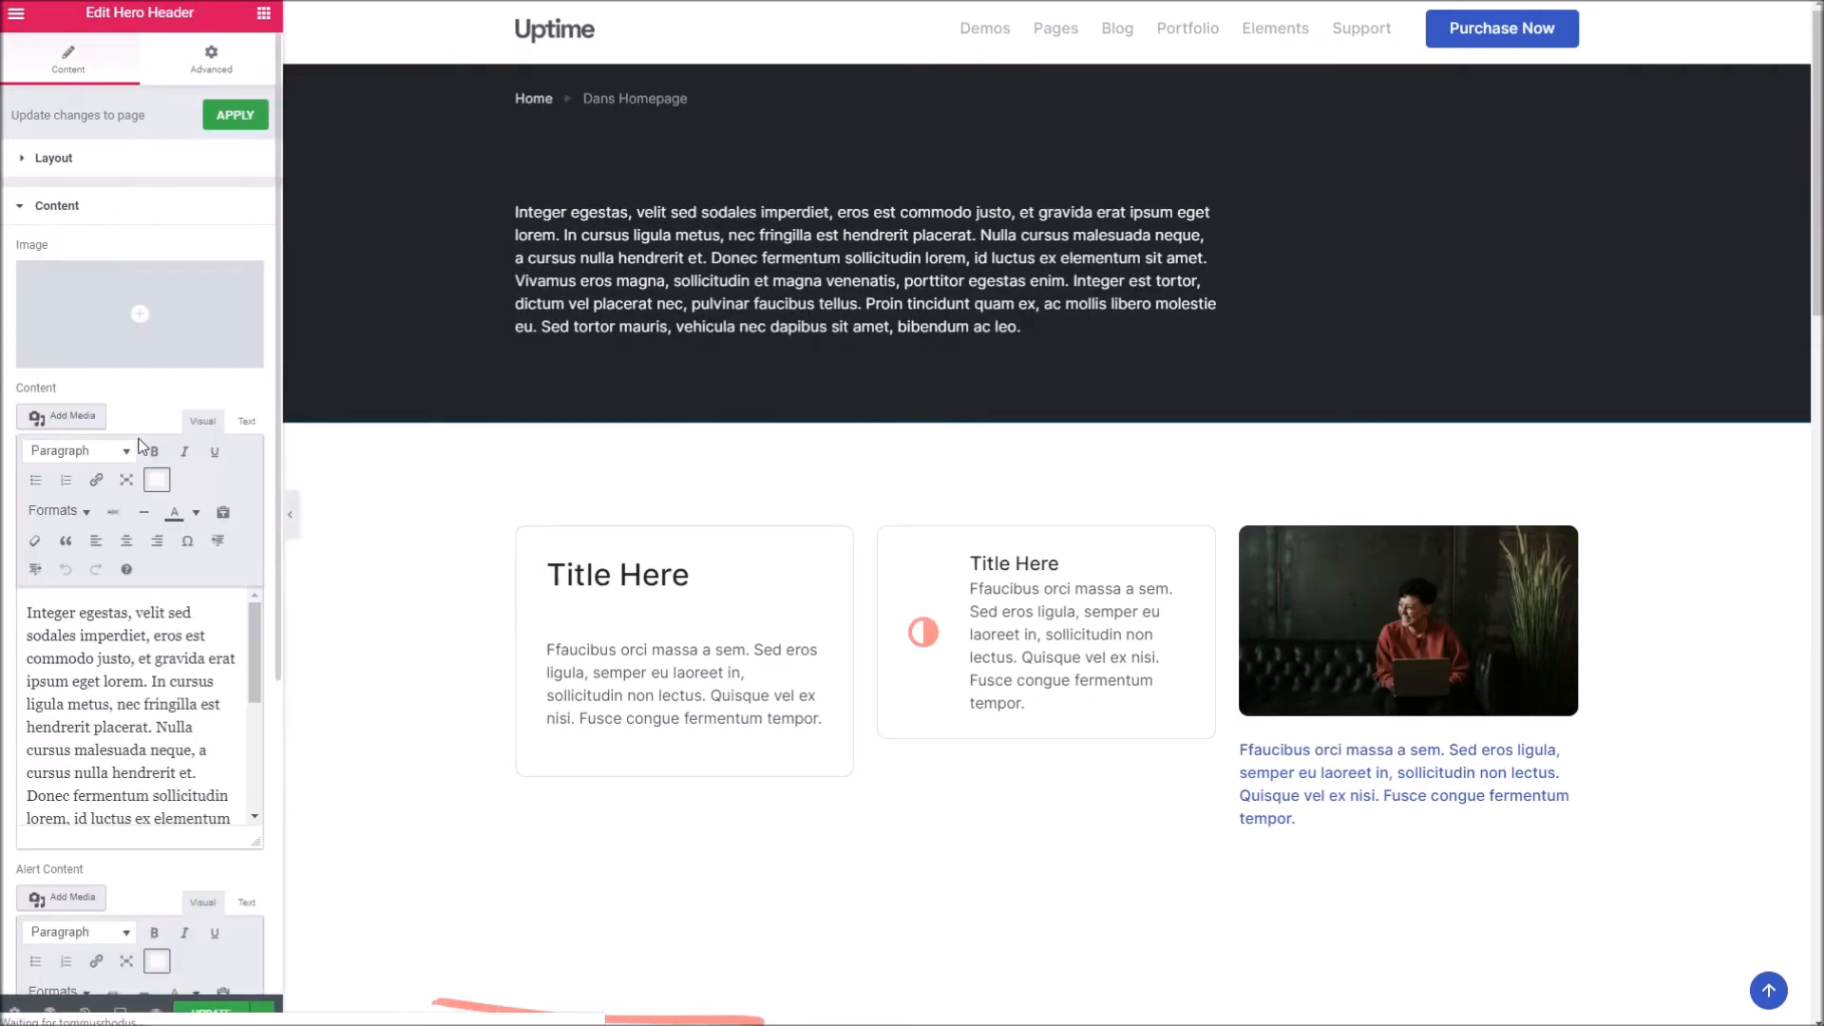
{"action": "left_click", "coordinate": [142, 326]}
{"action": "left_click", "coordinate": [100, 214]}
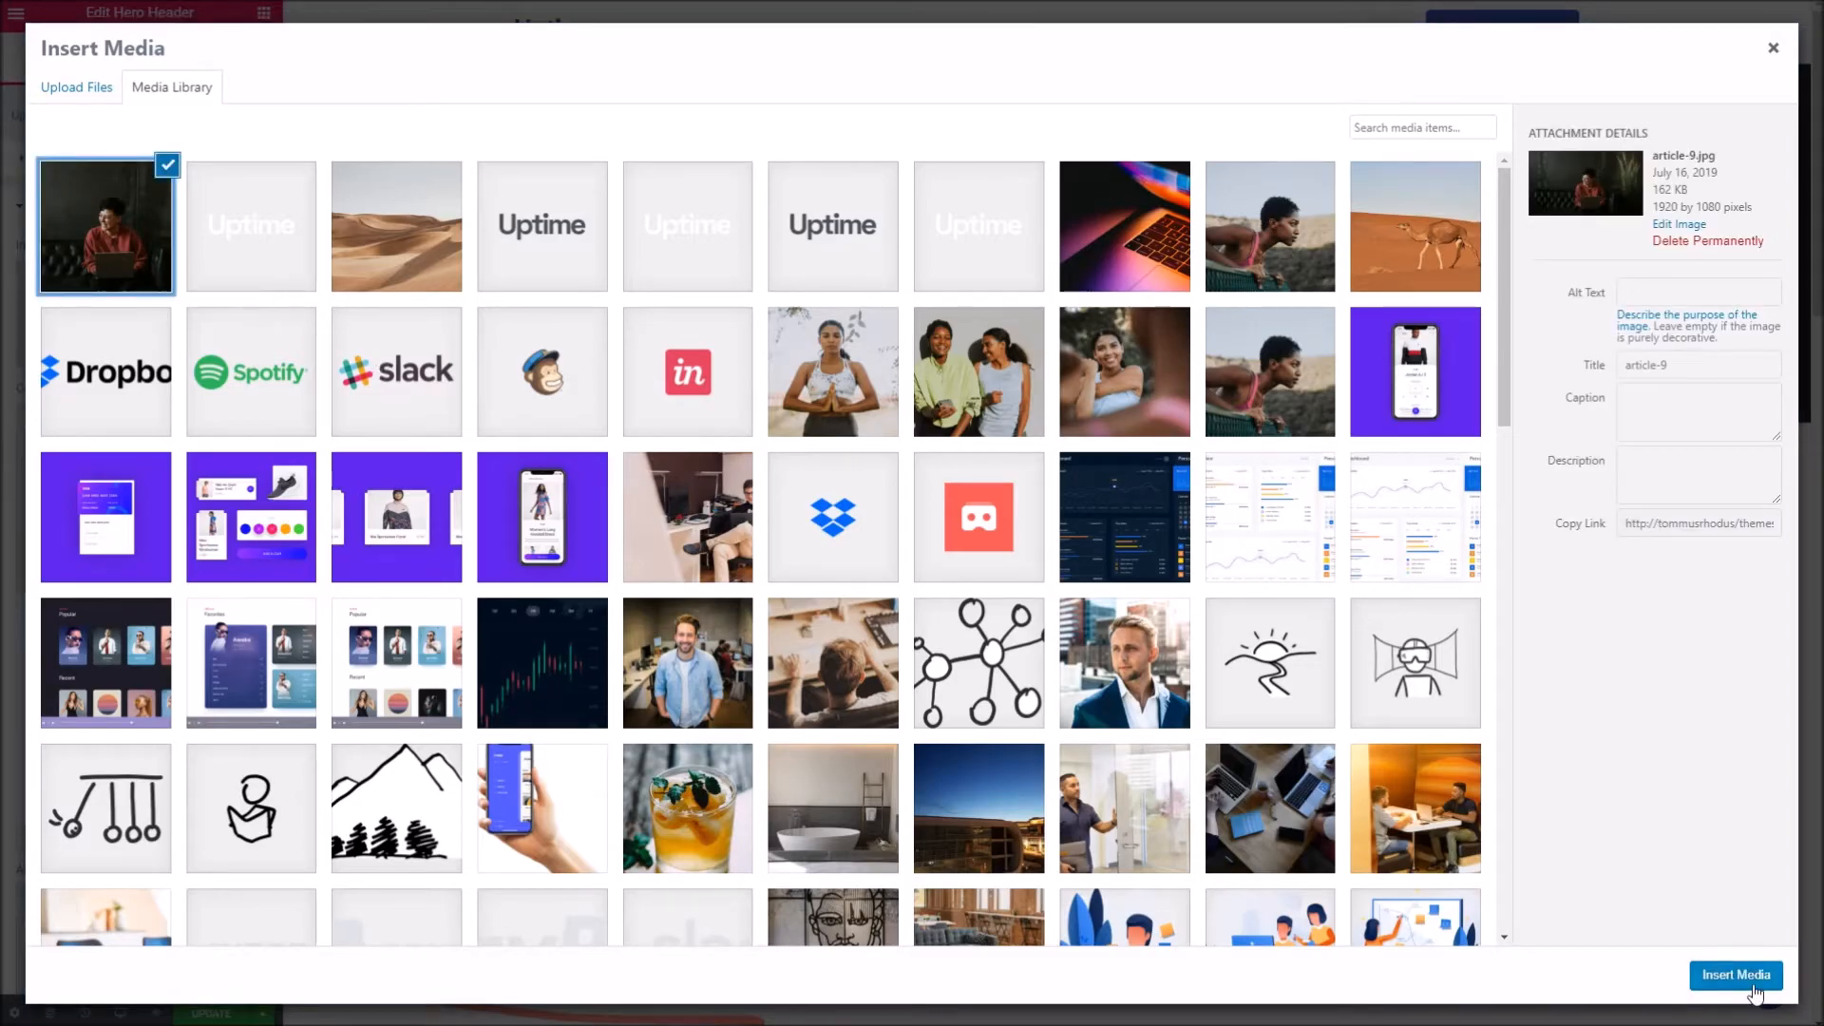
{"action": "left_click", "coordinate": [1755, 993]}
- Change the Hero Header layout to Fullscreen and look over the result on the page
{"action": "left_click", "coordinate": [150, 164]}
{"action": "left_click", "coordinate": [152, 225]}
{"action": "left_click", "coordinate": [174, 335]}
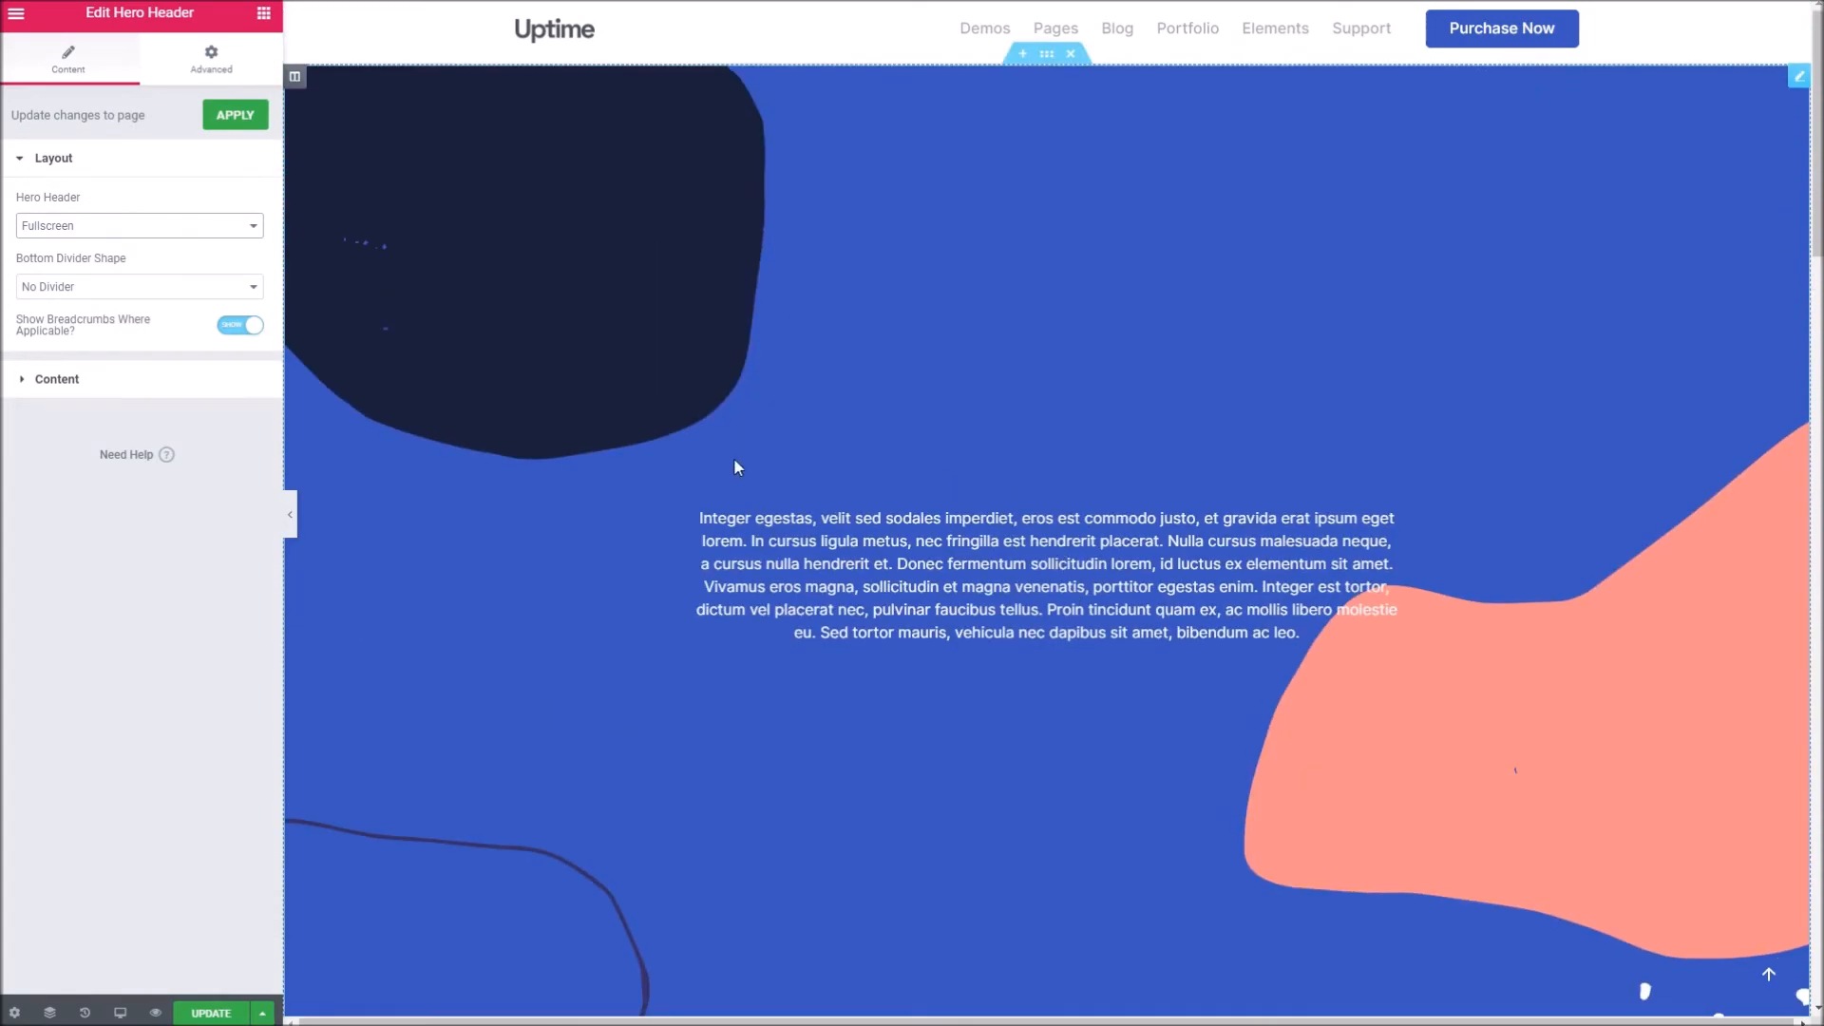
{"action": "scroll", "coordinate": [936, 513], "scroll_direction": "down", "scroll_amount": 2}
{"action": "scroll", "coordinate": [936, 514], "scroll_direction": "up", "scroll_amount": 2}
- Change the Hero Header layout to Primary 3 Background, Centered Text
{"action": "left_click", "coordinate": [174, 232]}
{"action": "left_click", "coordinate": [148, 351]}
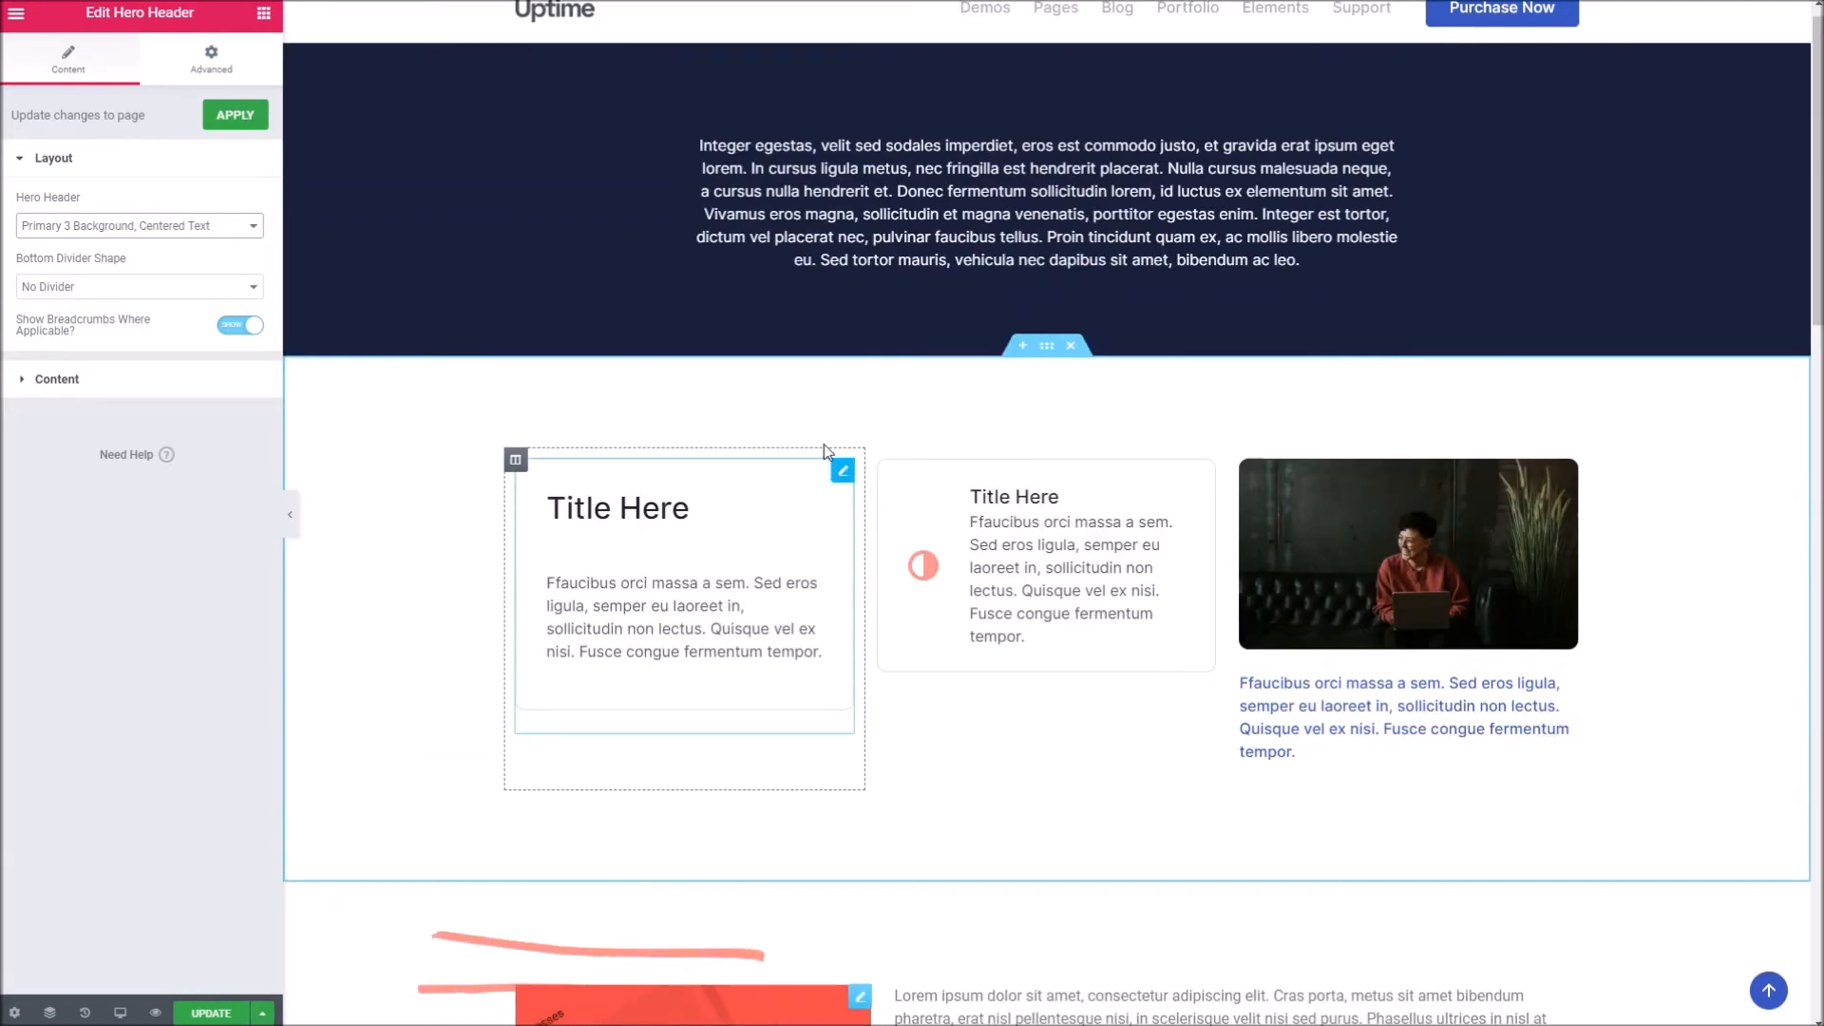
- Add a Hero Header CTA widget from the Uptime elements directly below the hero header
{"action": "left_click", "coordinate": [262, 13]}
{"action": "scroll", "coordinate": [131, 525], "scroll_direction": "down", "scroll_amount": 12}
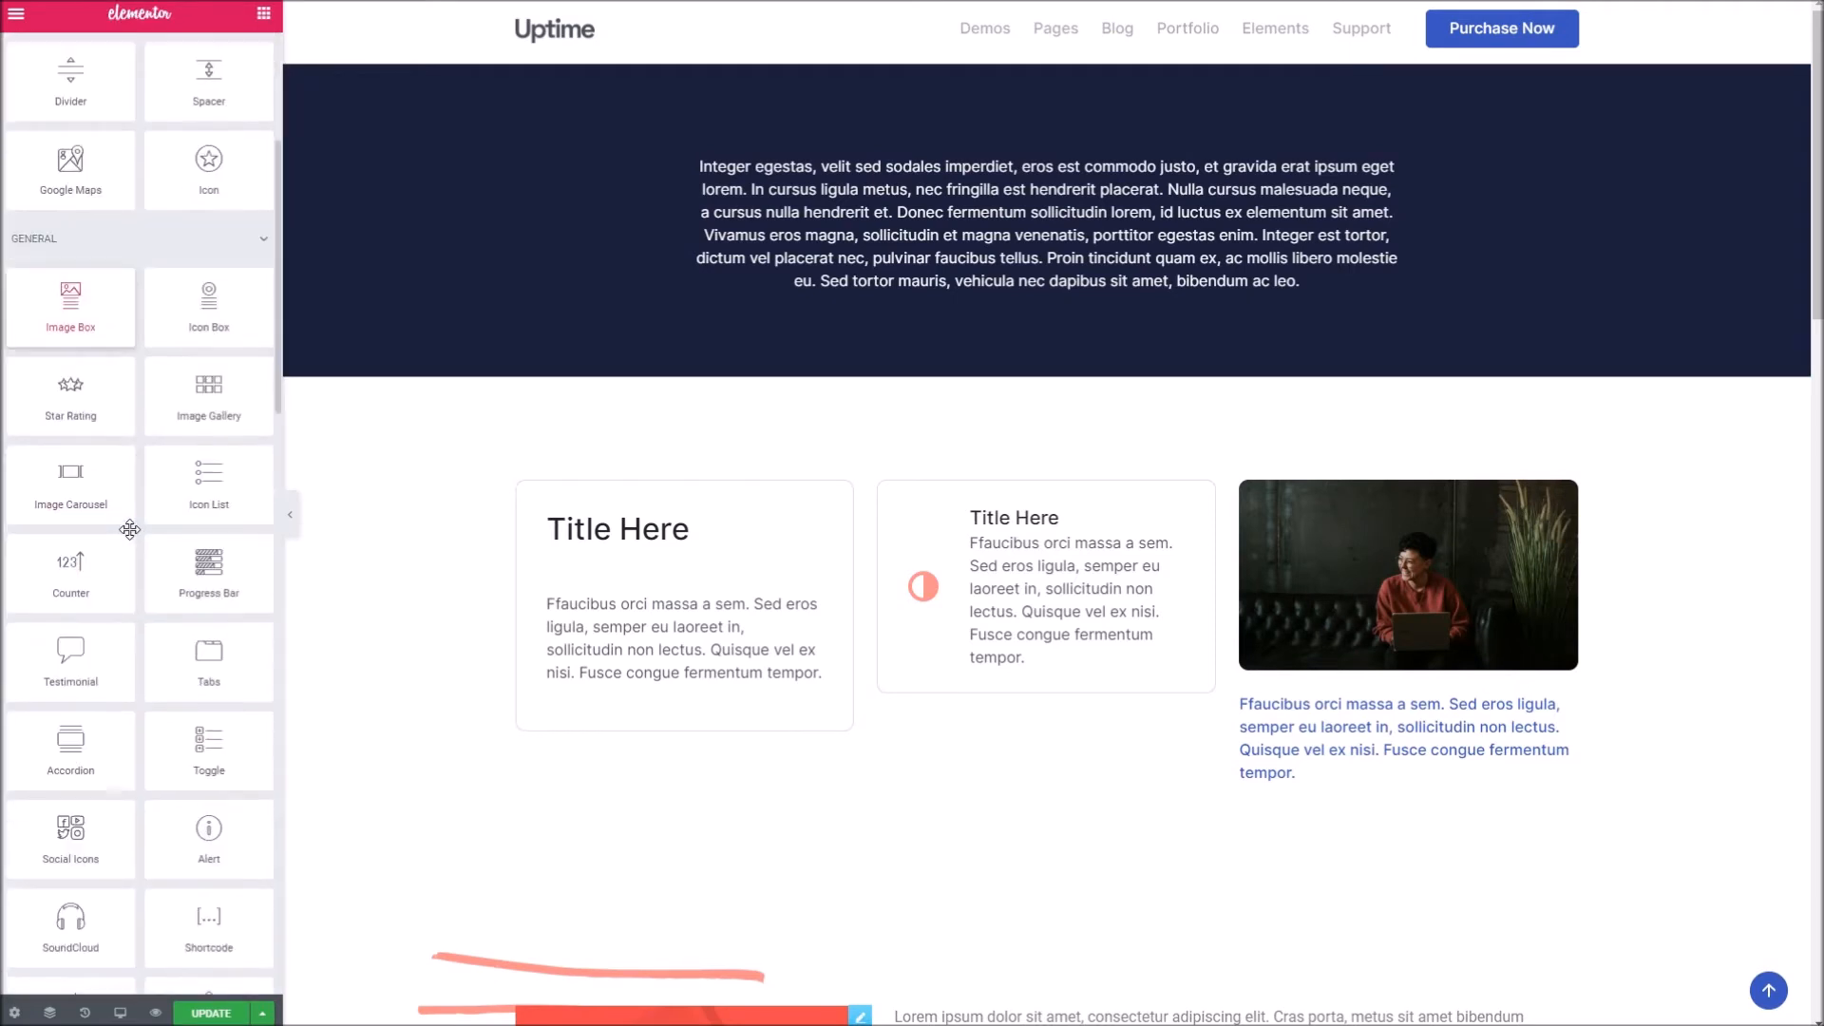
{"action": "scroll", "coordinate": [152, 504], "scroll_direction": "down", "scroll_amount": 3}
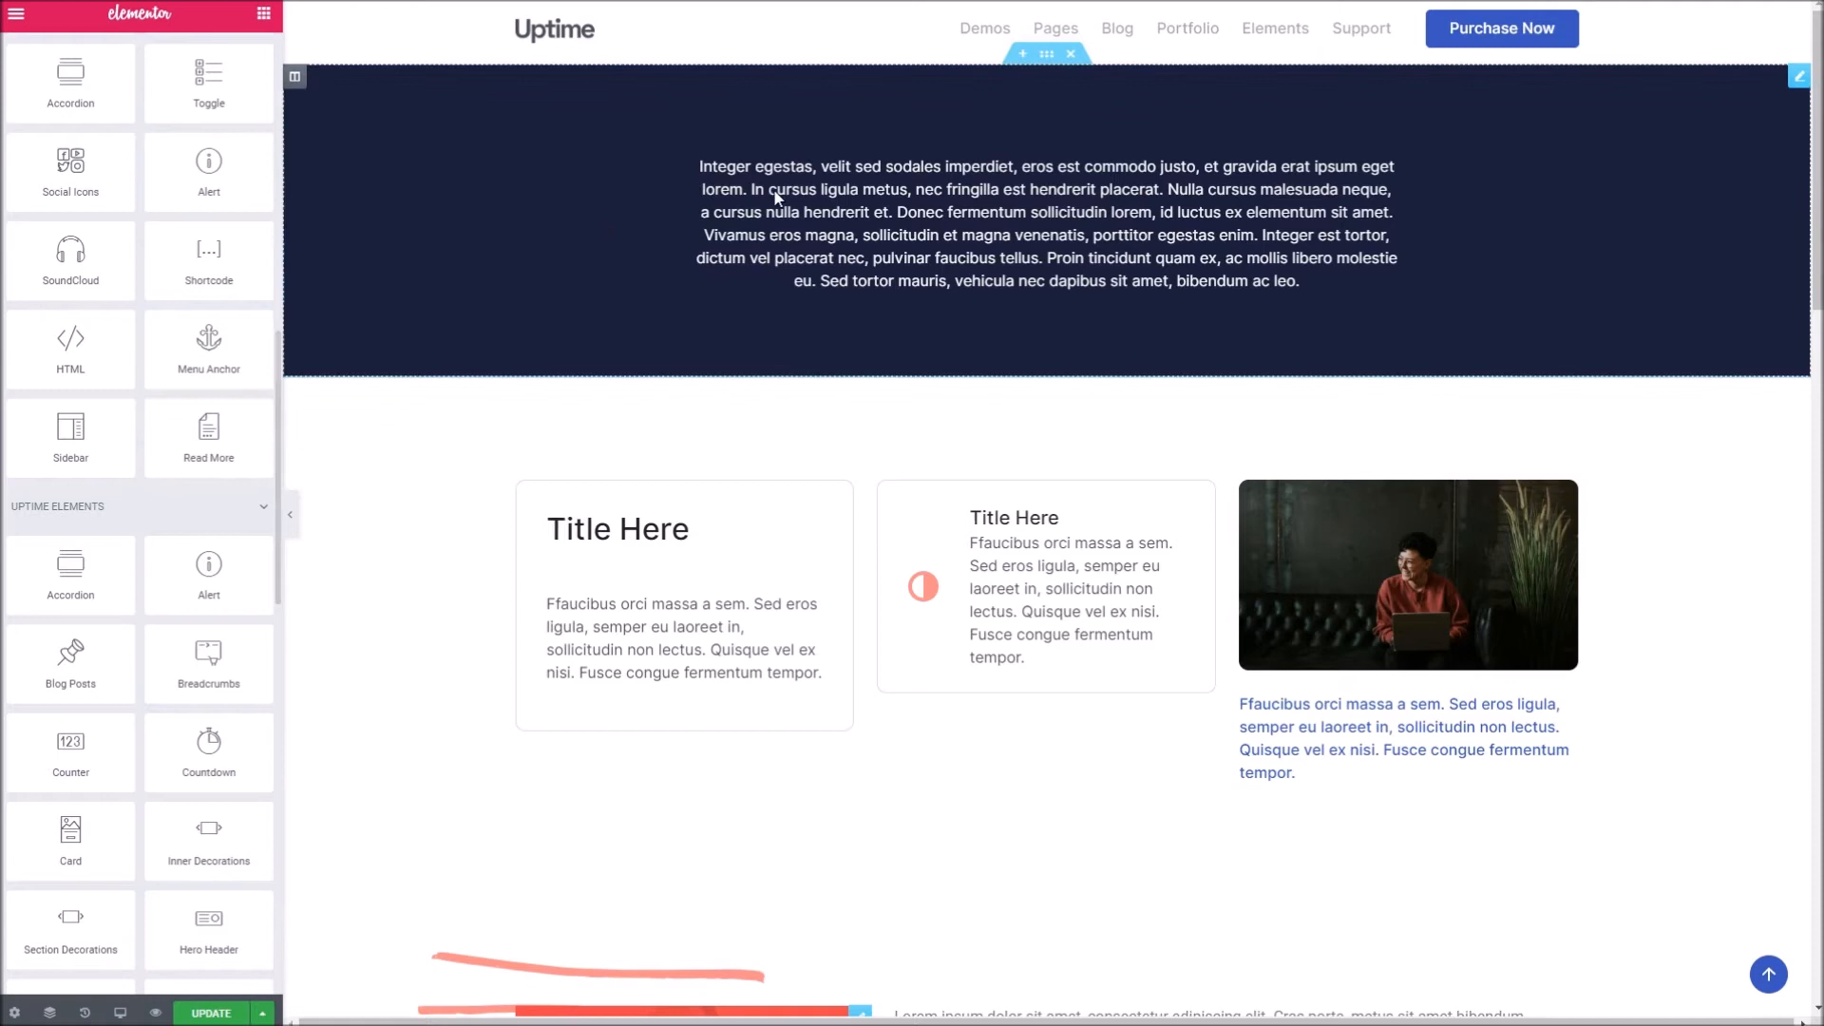
{"action": "scroll", "coordinate": [142, 476], "scroll_direction": "down", "scroll_amount": 1}
{"action": "scroll", "coordinate": [142, 476], "scroll_direction": "down", "scroll_amount": 4}
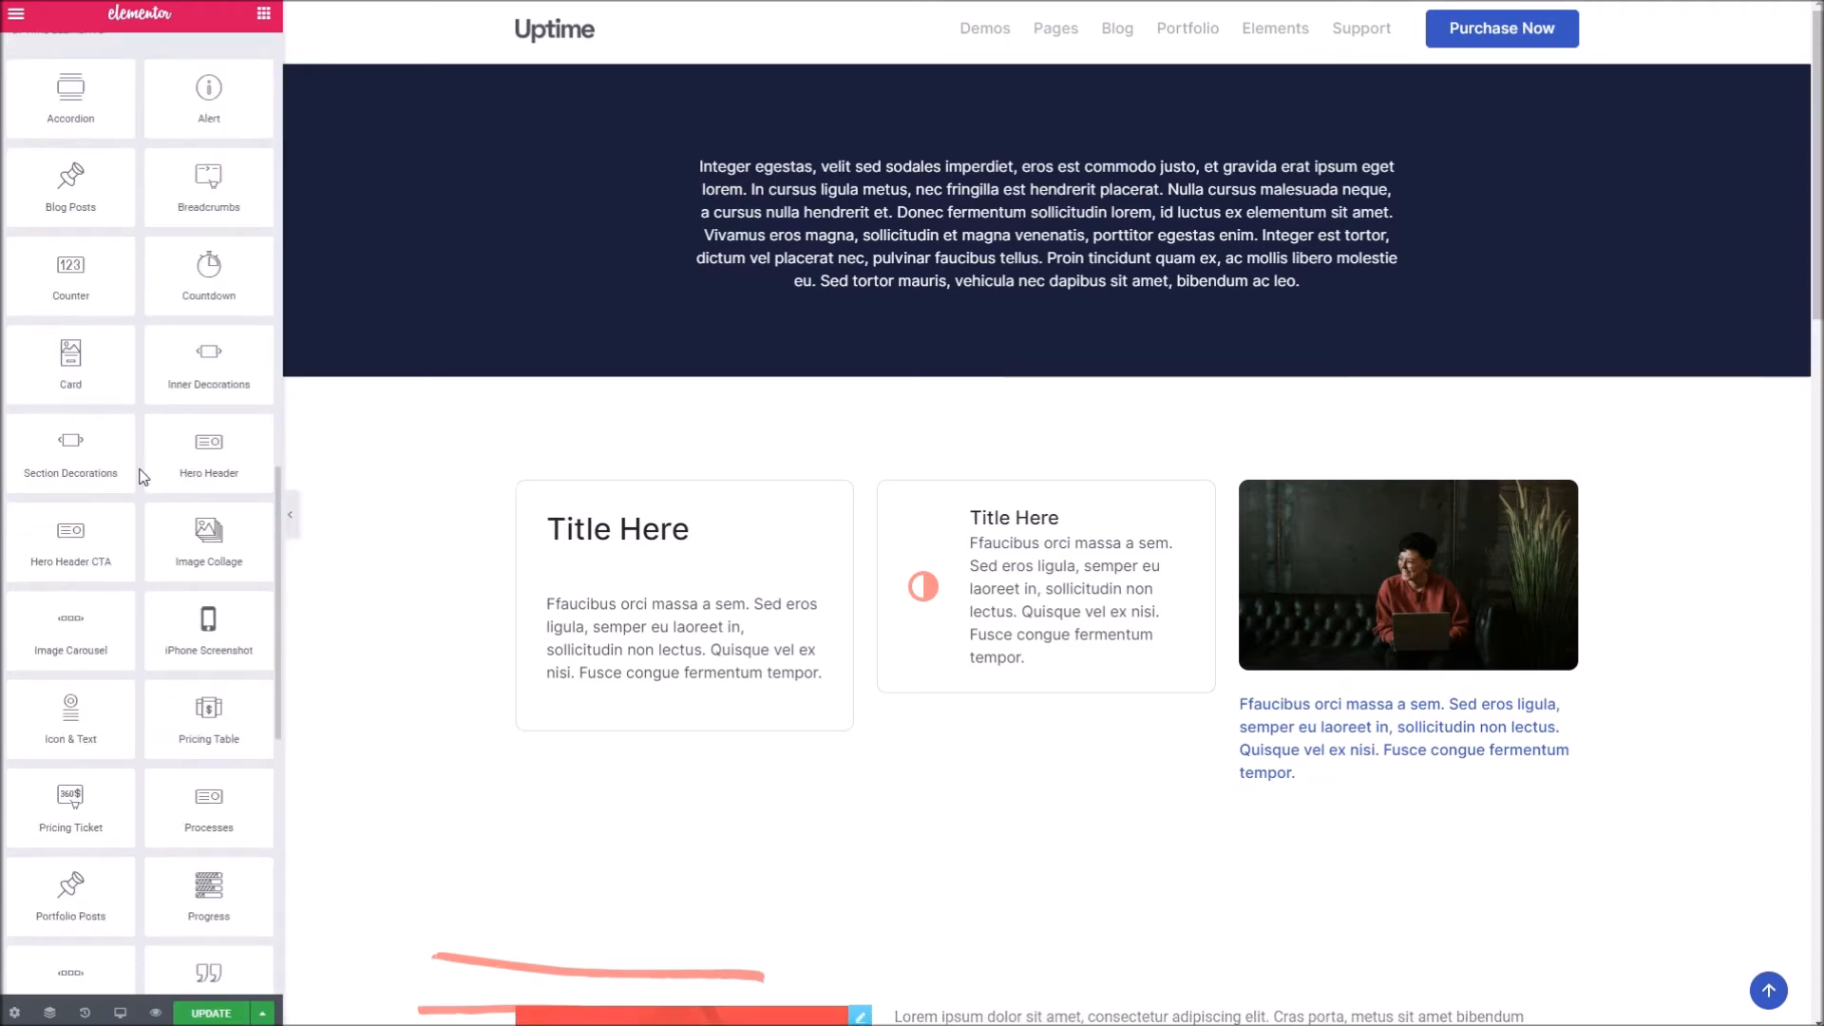
{"action": "left_click_drag", "start_coordinate": [43, 533], "coordinate": [734, 334]}
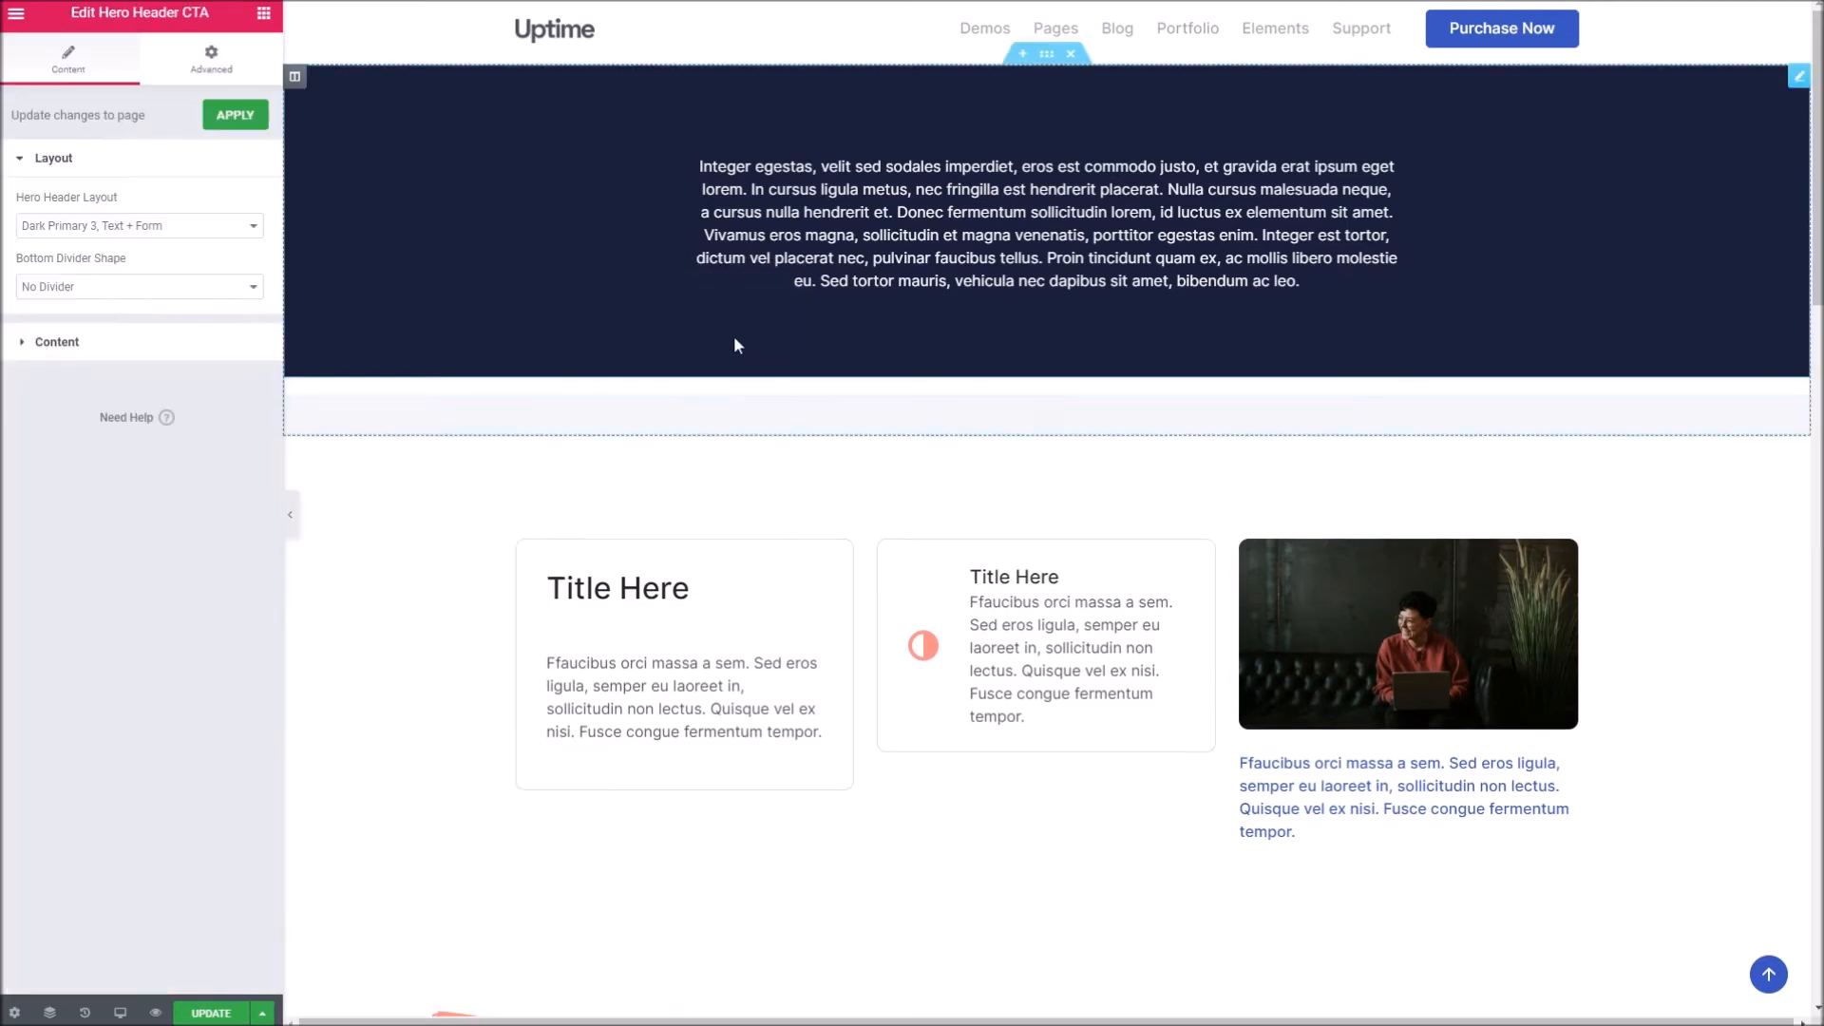
{"action": "left_click", "coordinate": [134, 226]}
{"action": "left_click", "coordinate": [136, 226]}
- Fill the Hero Header CTA's main content with the Lorem ipsum passage from "Vivamus eros magna" to "bibendum ac leo."
{"action": "left_click", "coordinate": [92, 345]}
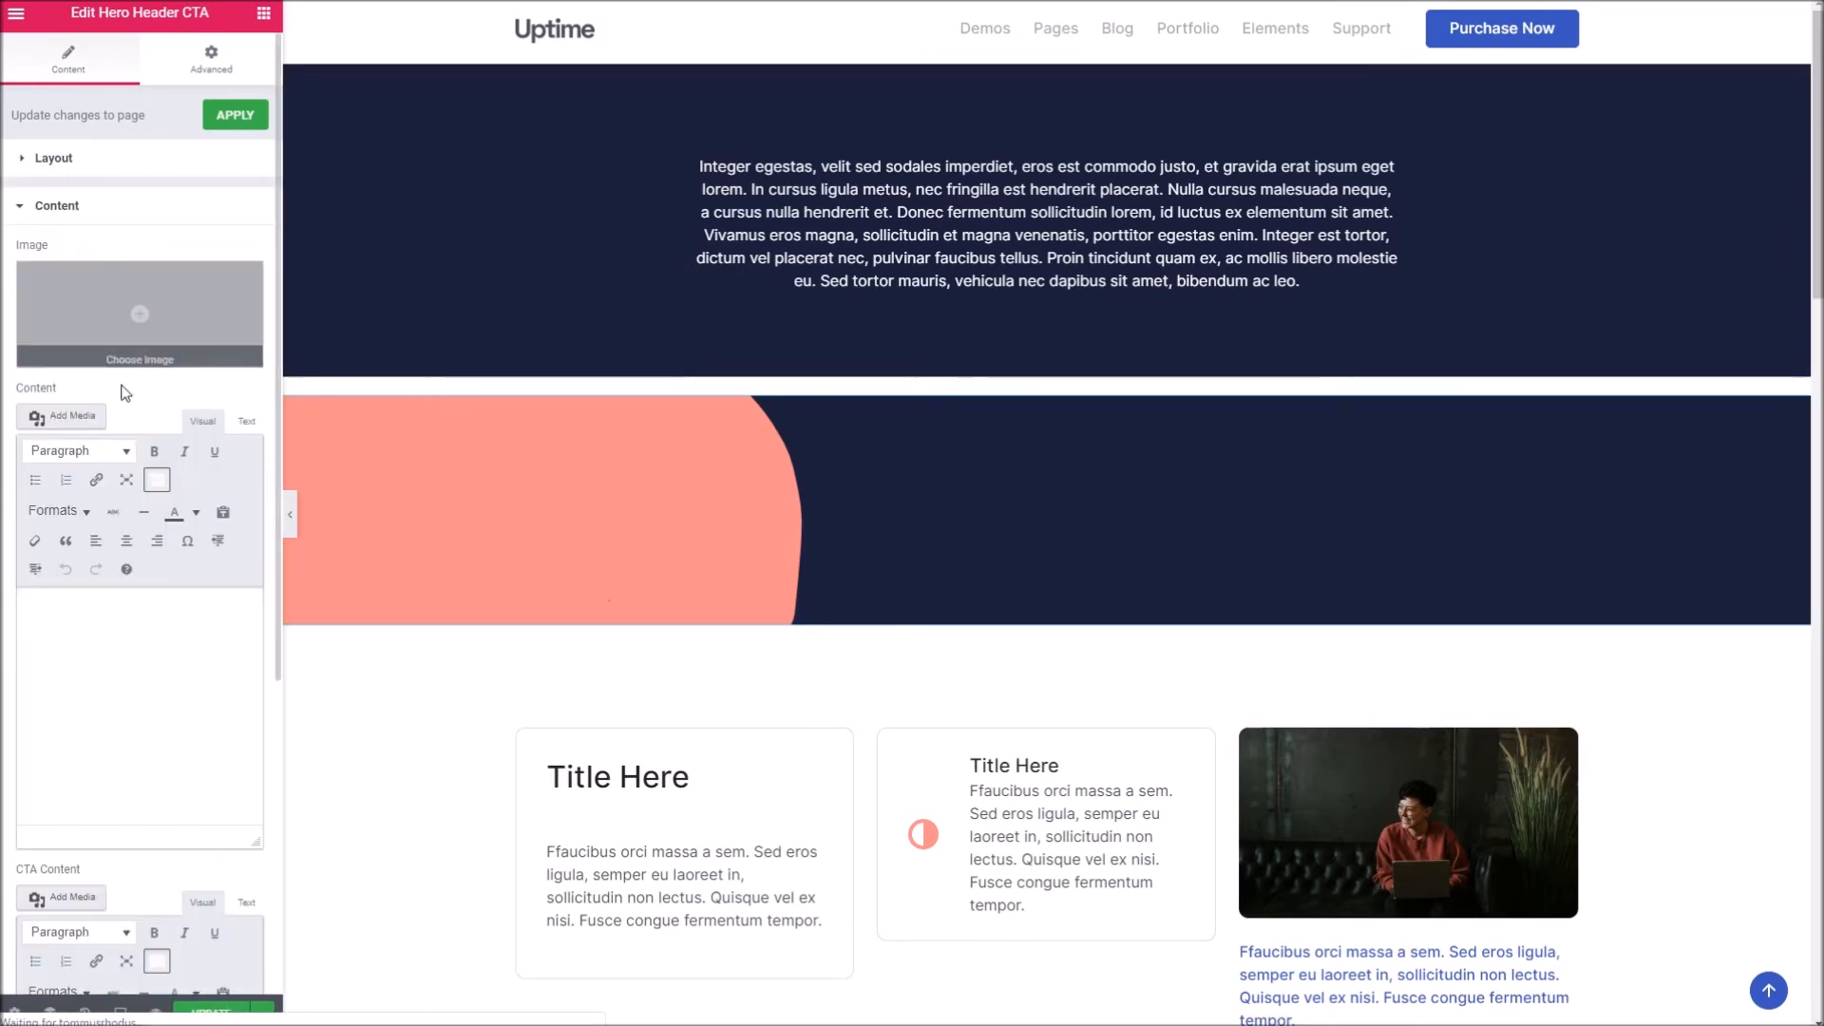
{"action": "scroll", "coordinate": [162, 399], "scroll_direction": "down", "scroll_amount": 3}
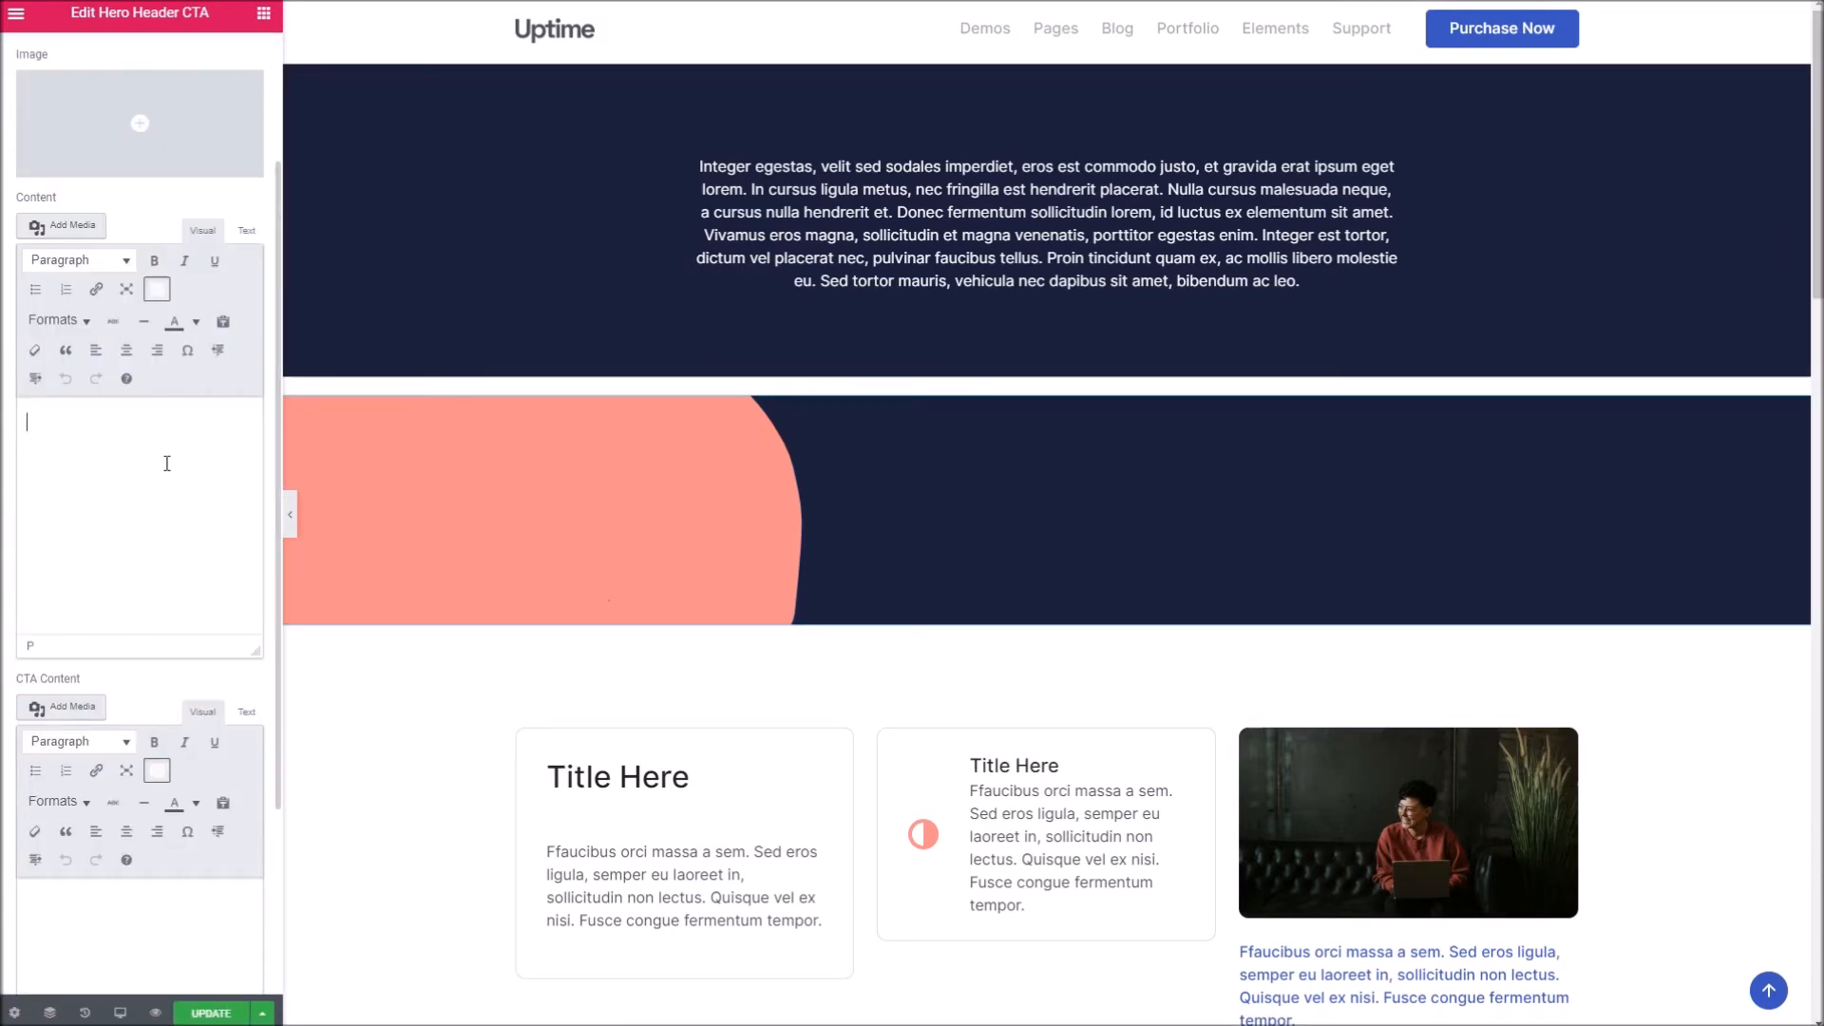
{"action": "left_click", "coordinate": [197, 463]}
{"action": "left_click", "coordinate": [1045, 1]}
{"action": "left_click", "coordinate": [874, 398]}
{"action": "left_click_drag", "start_coordinate": [876, 403], "coordinate": [893, 364]}
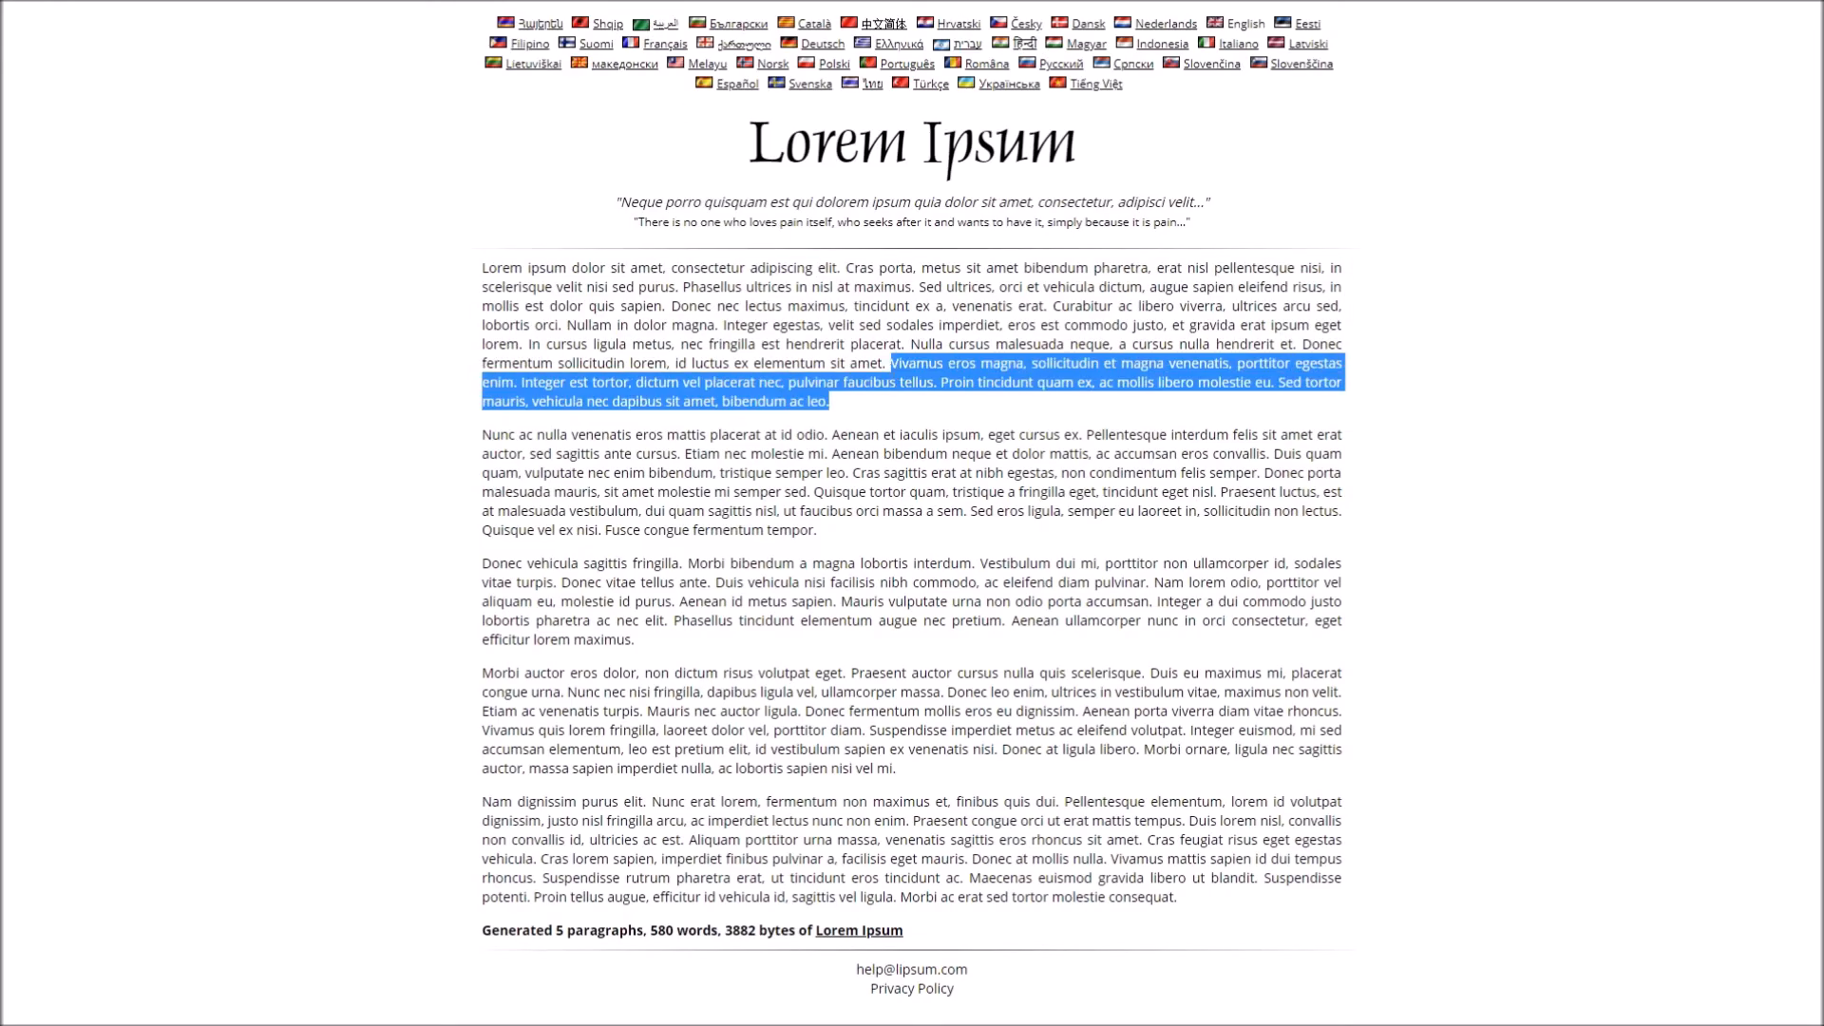
{"action": "key", "text": "ctrl+c"}
{"action": "key", "text": "alt+Tab"}
{"action": "key", "text": "ctrl+v"}
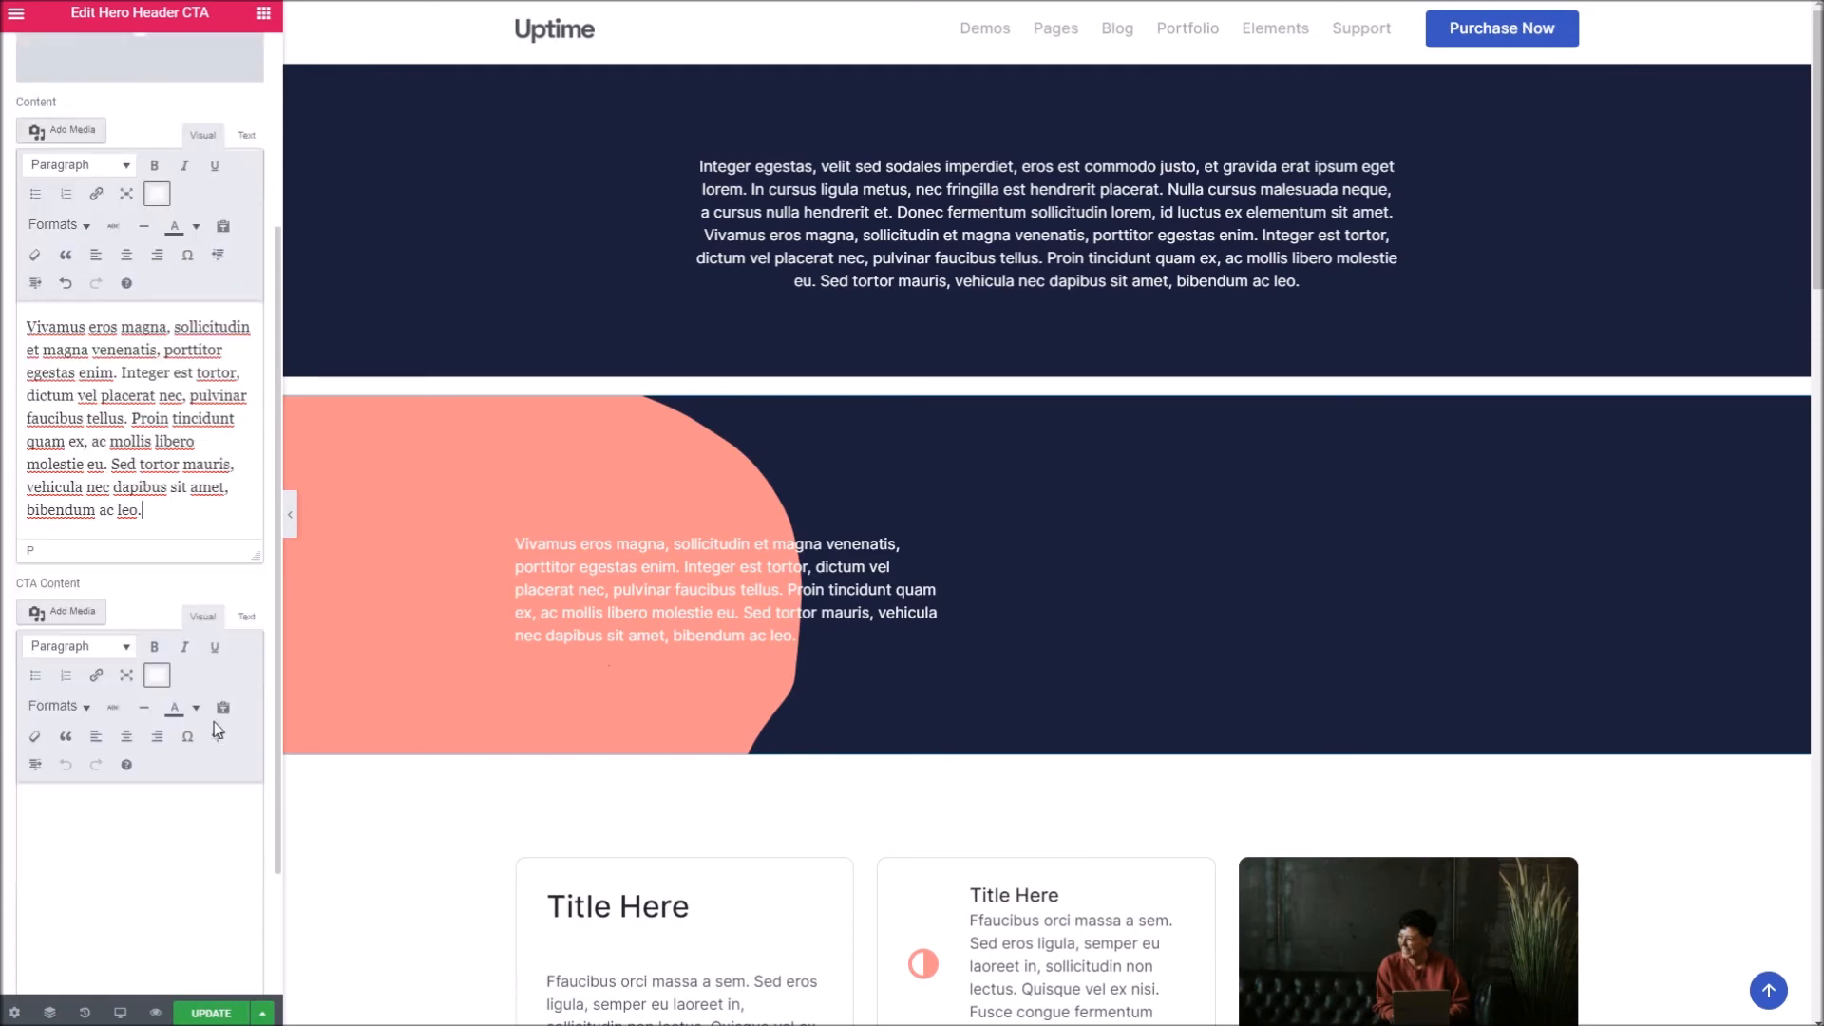
{"action": "scroll", "coordinate": [215, 727], "scroll_direction": "down", "scroll_amount": 1}
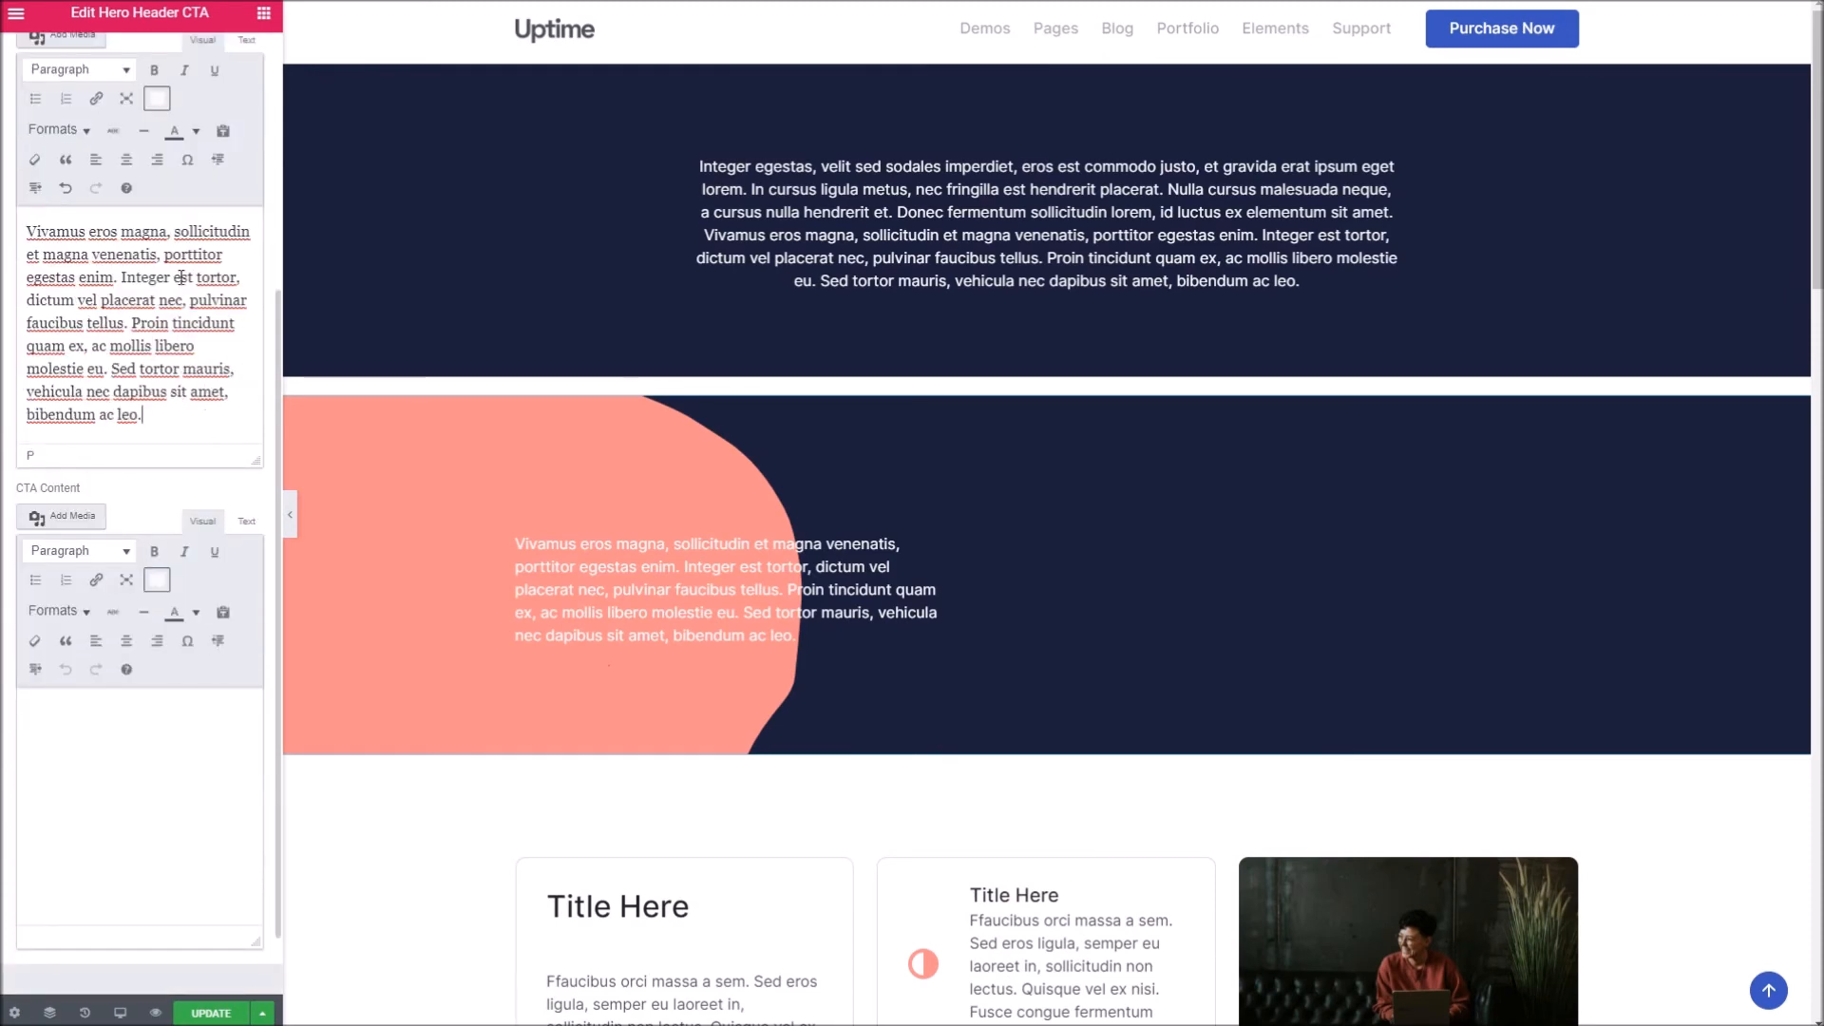
{"action": "scroll", "coordinate": [273, 334], "scroll_direction": "up", "scroll_amount": 4}
{"action": "scroll", "coordinate": [274, 334], "scroll_direction": "down", "scroll_amount": 5}
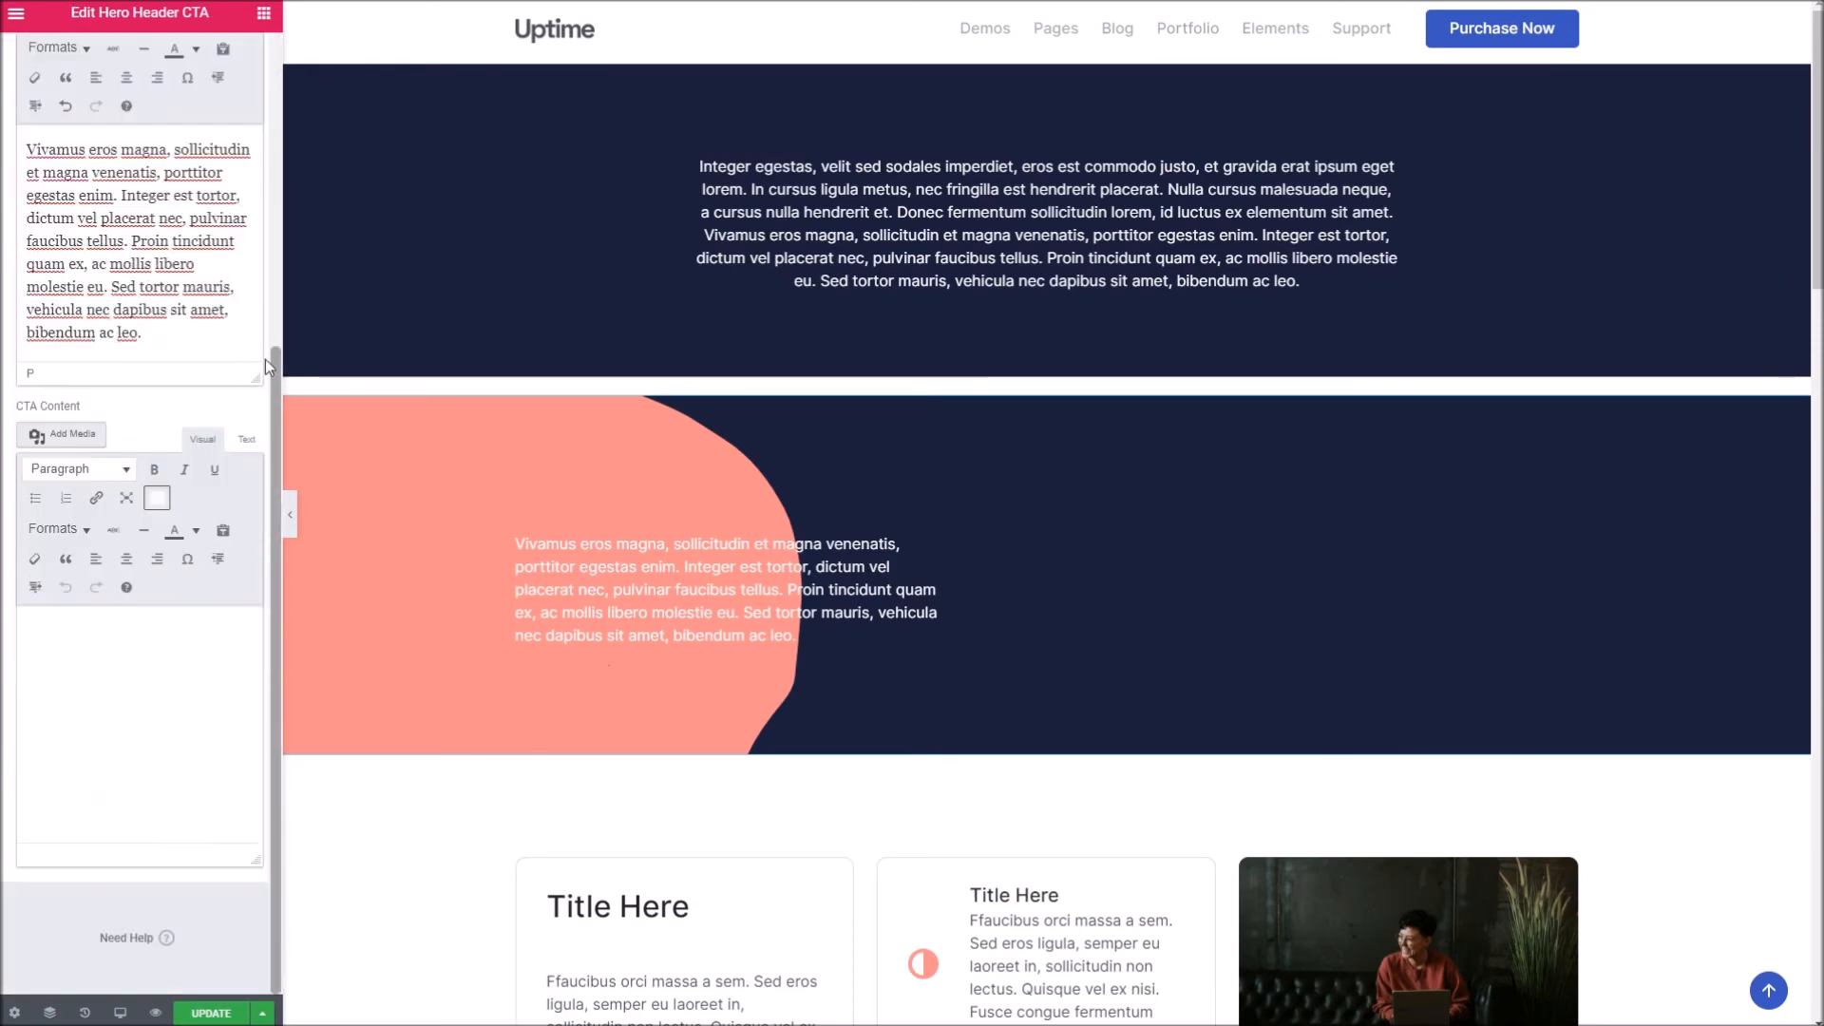
{"action": "left_click", "coordinate": [187, 656]}
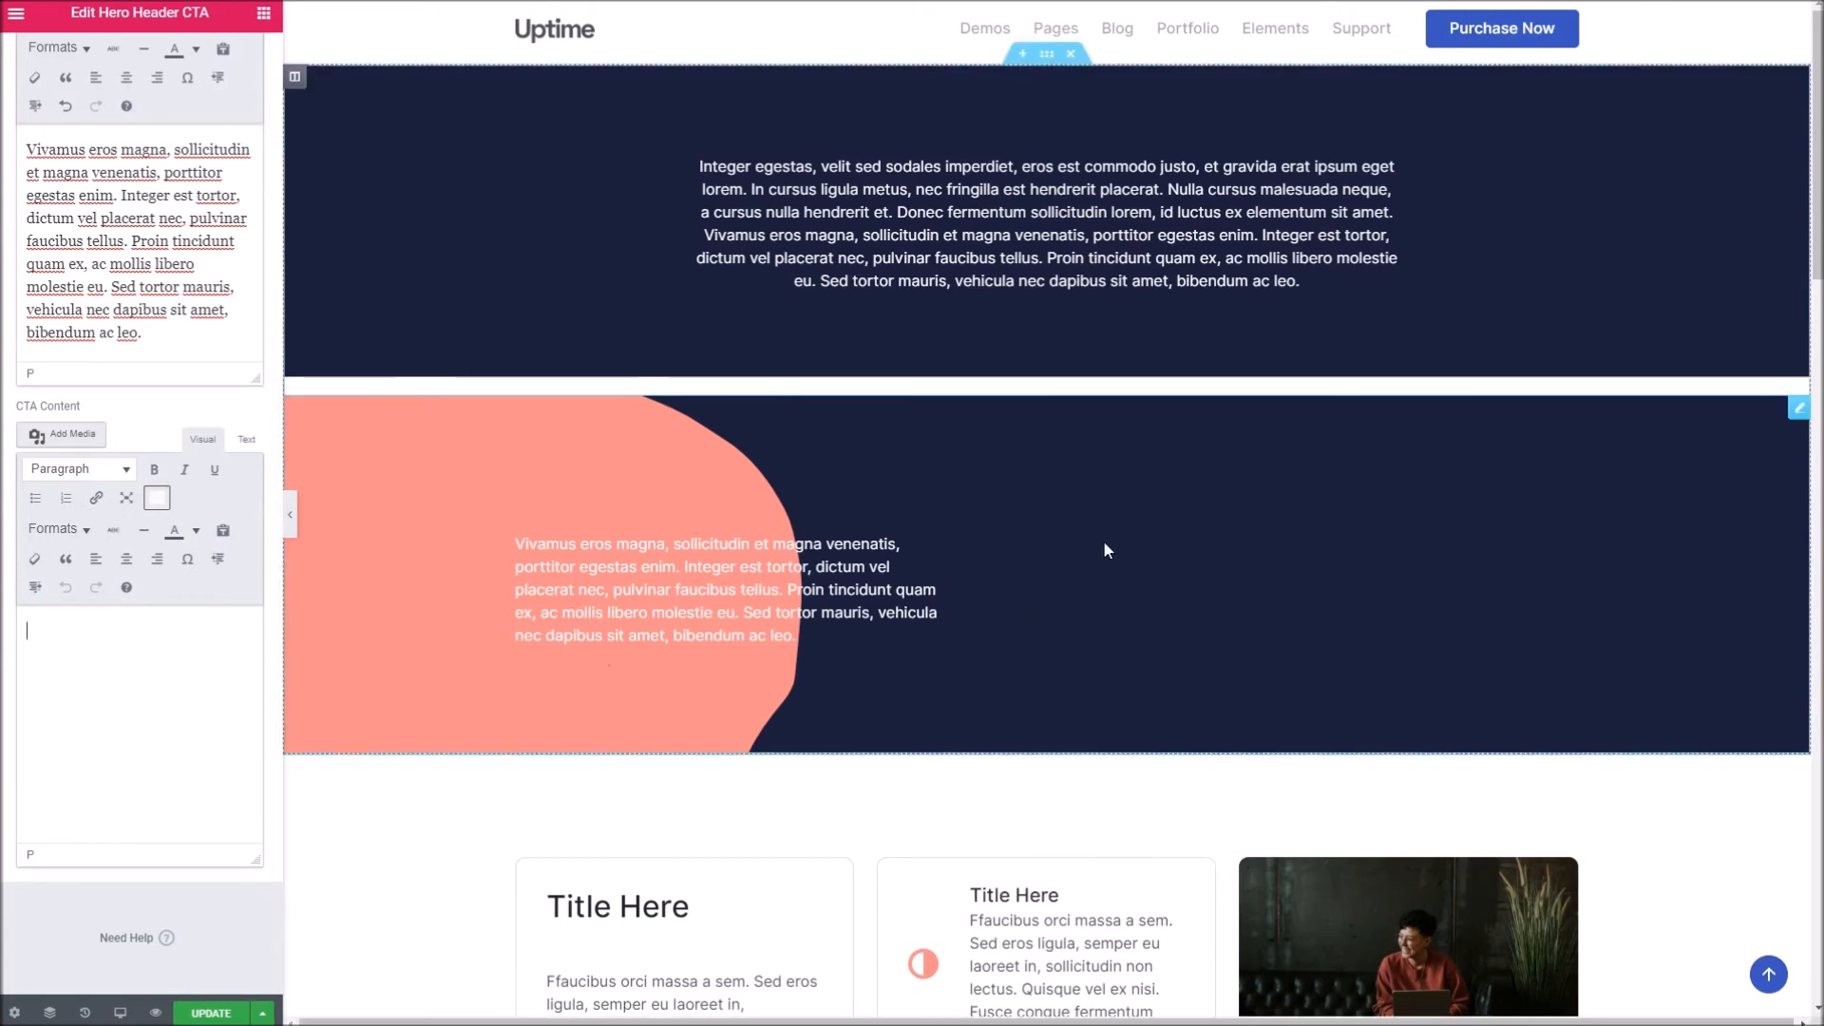
{"action": "type", "text": "sds"}
{"action": "key", "text": "ctrl+a"}
{"action": "key", "text": "BackSpace"}
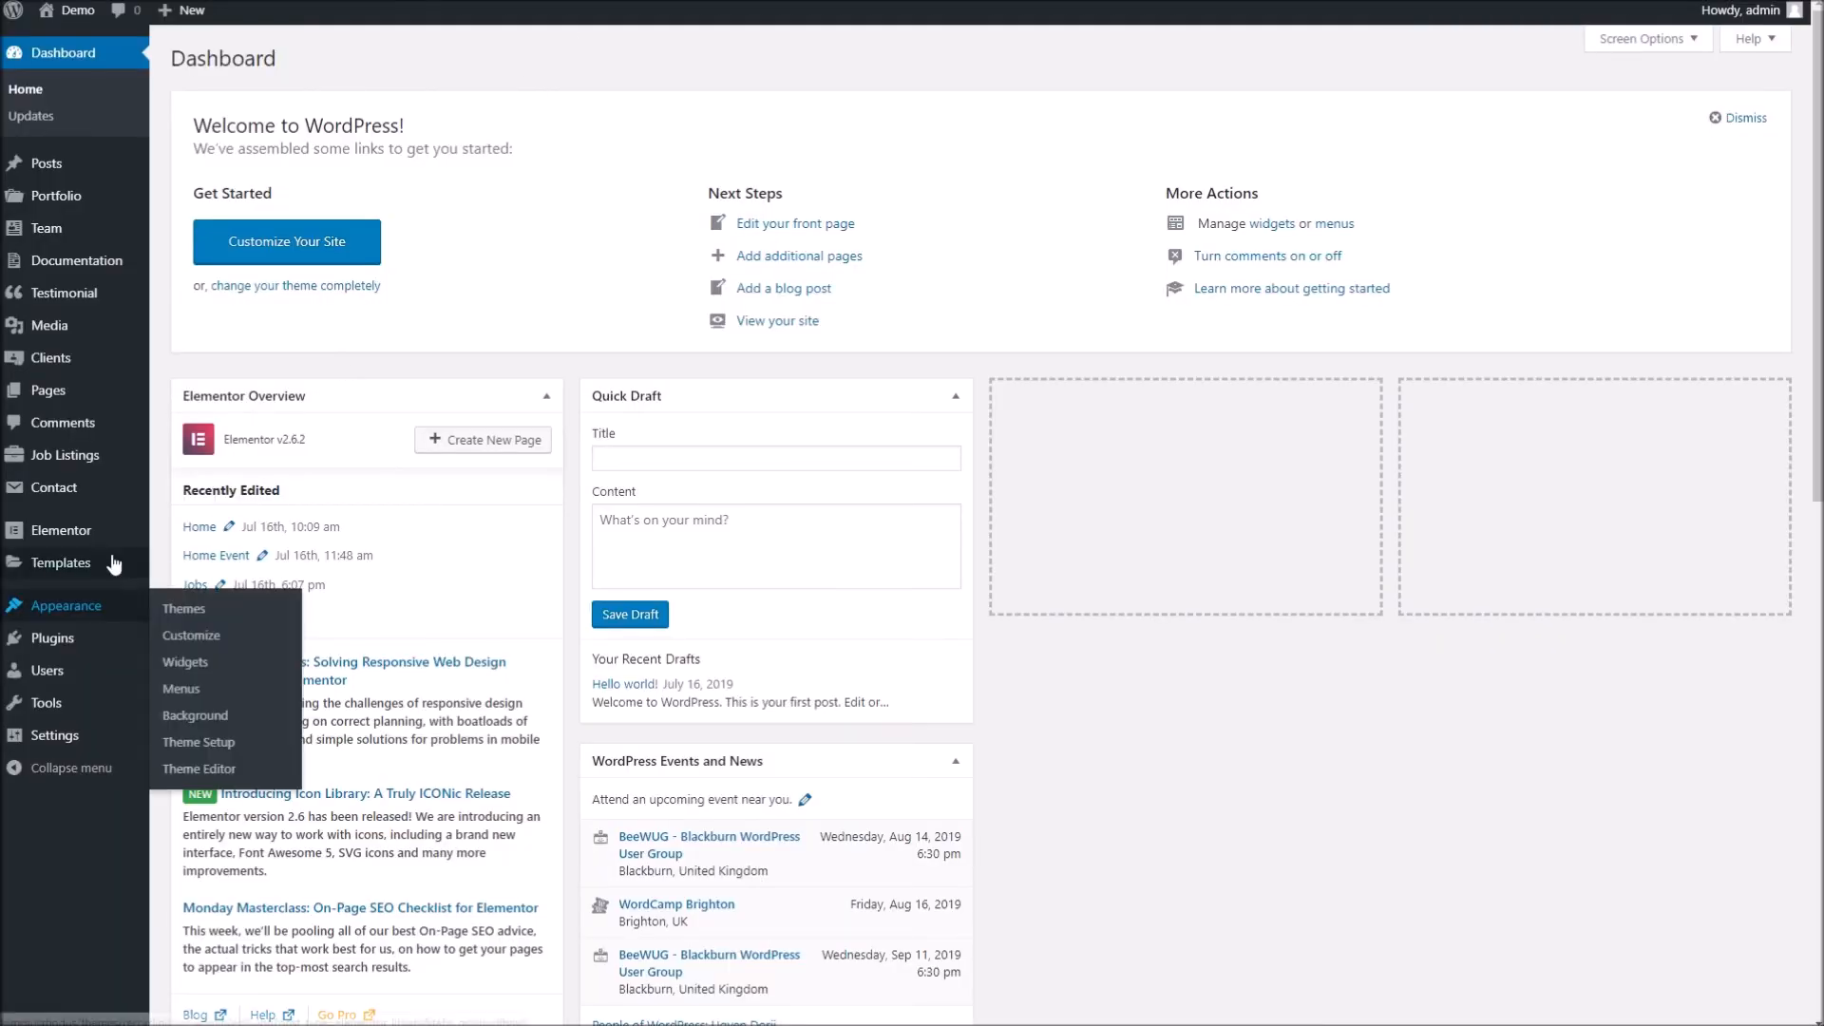
- Copy the Home Coworking Form shortcode from the WordPress contact forms list into the Hero Header CTA's CTA Content
{"action": "mouse_move", "coordinate": [105, 487]}
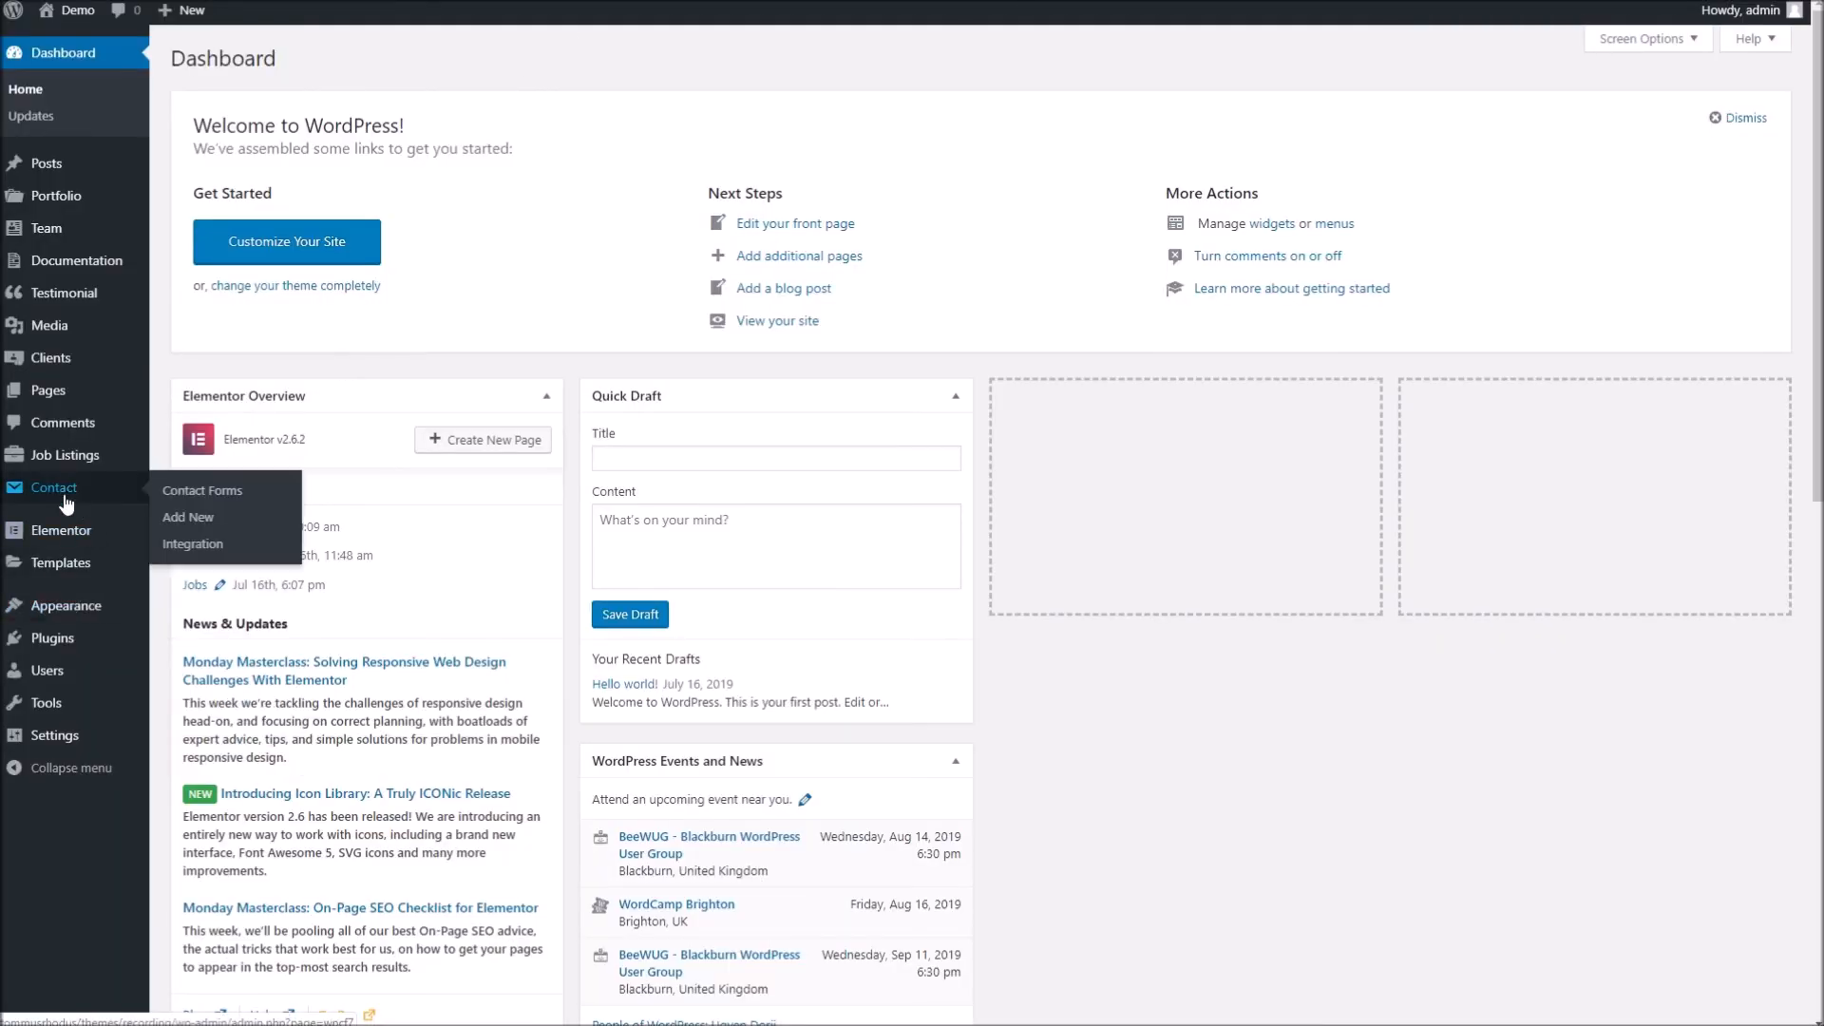
{"action": "left_click", "coordinate": [260, 491]}
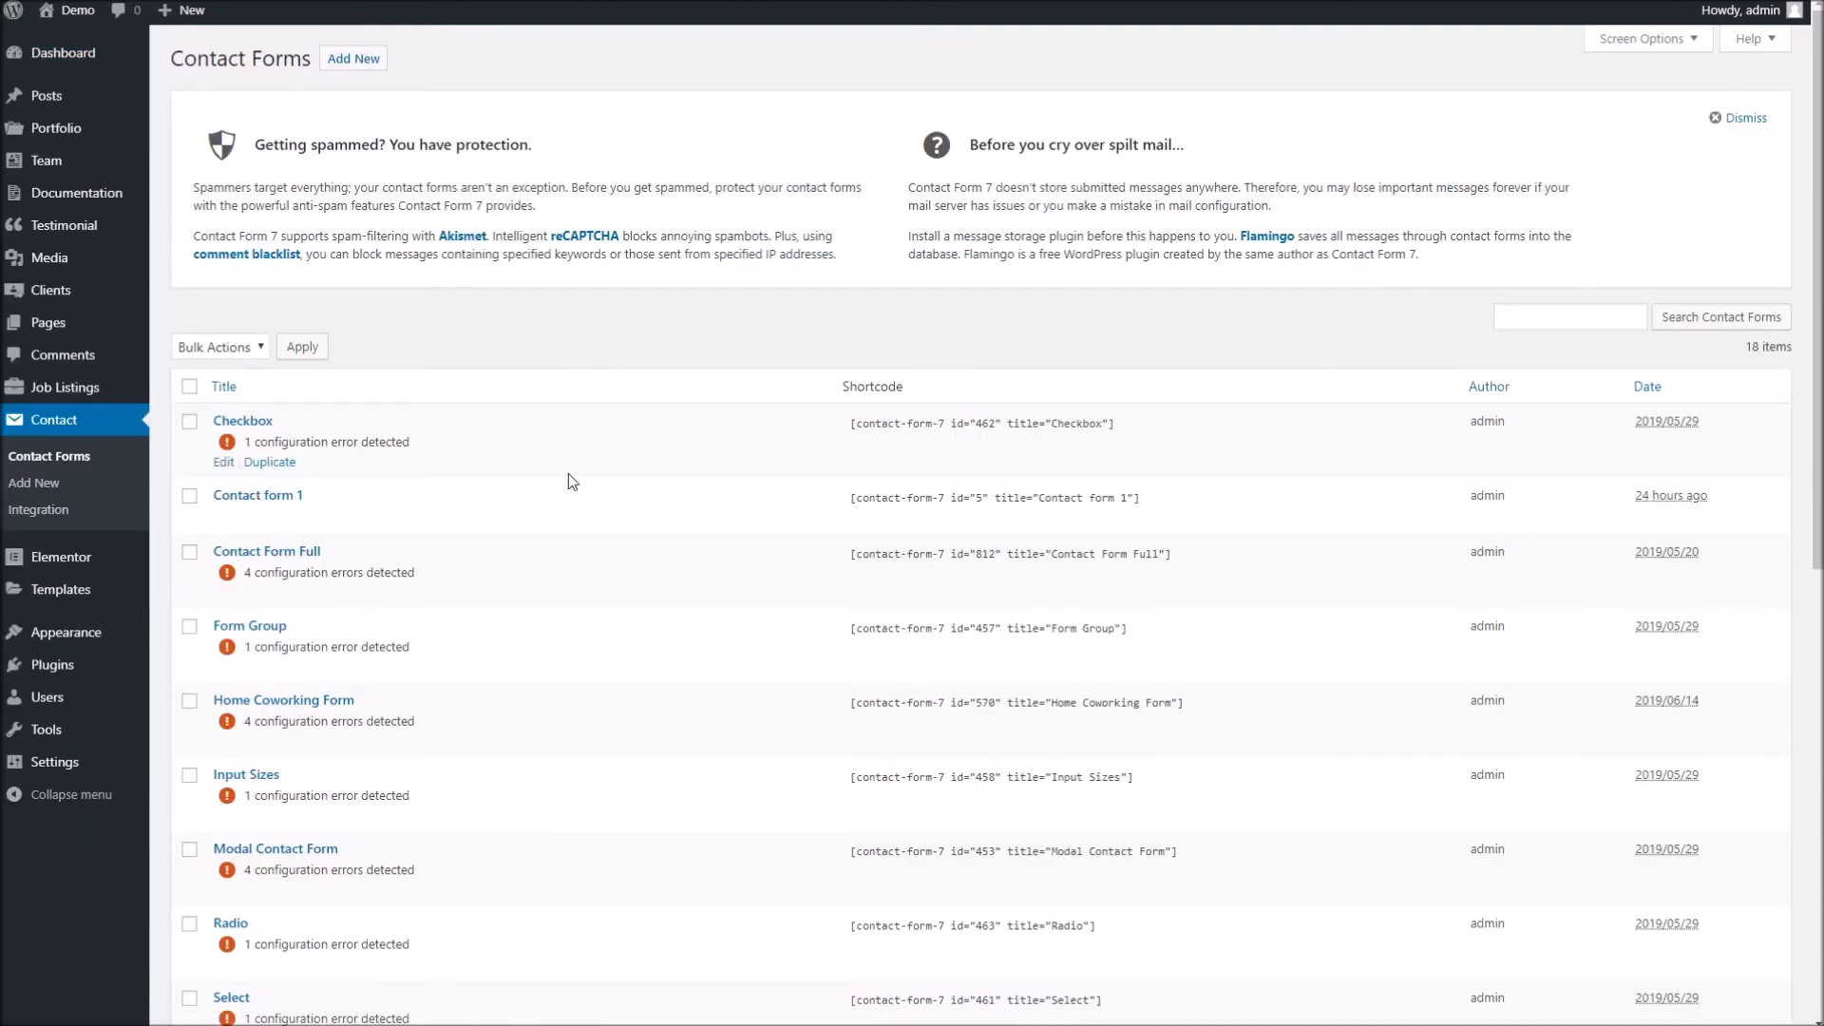
{"action": "scroll", "coordinate": [568, 475], "scroll_direction": "down", "scroll_amount": 4}
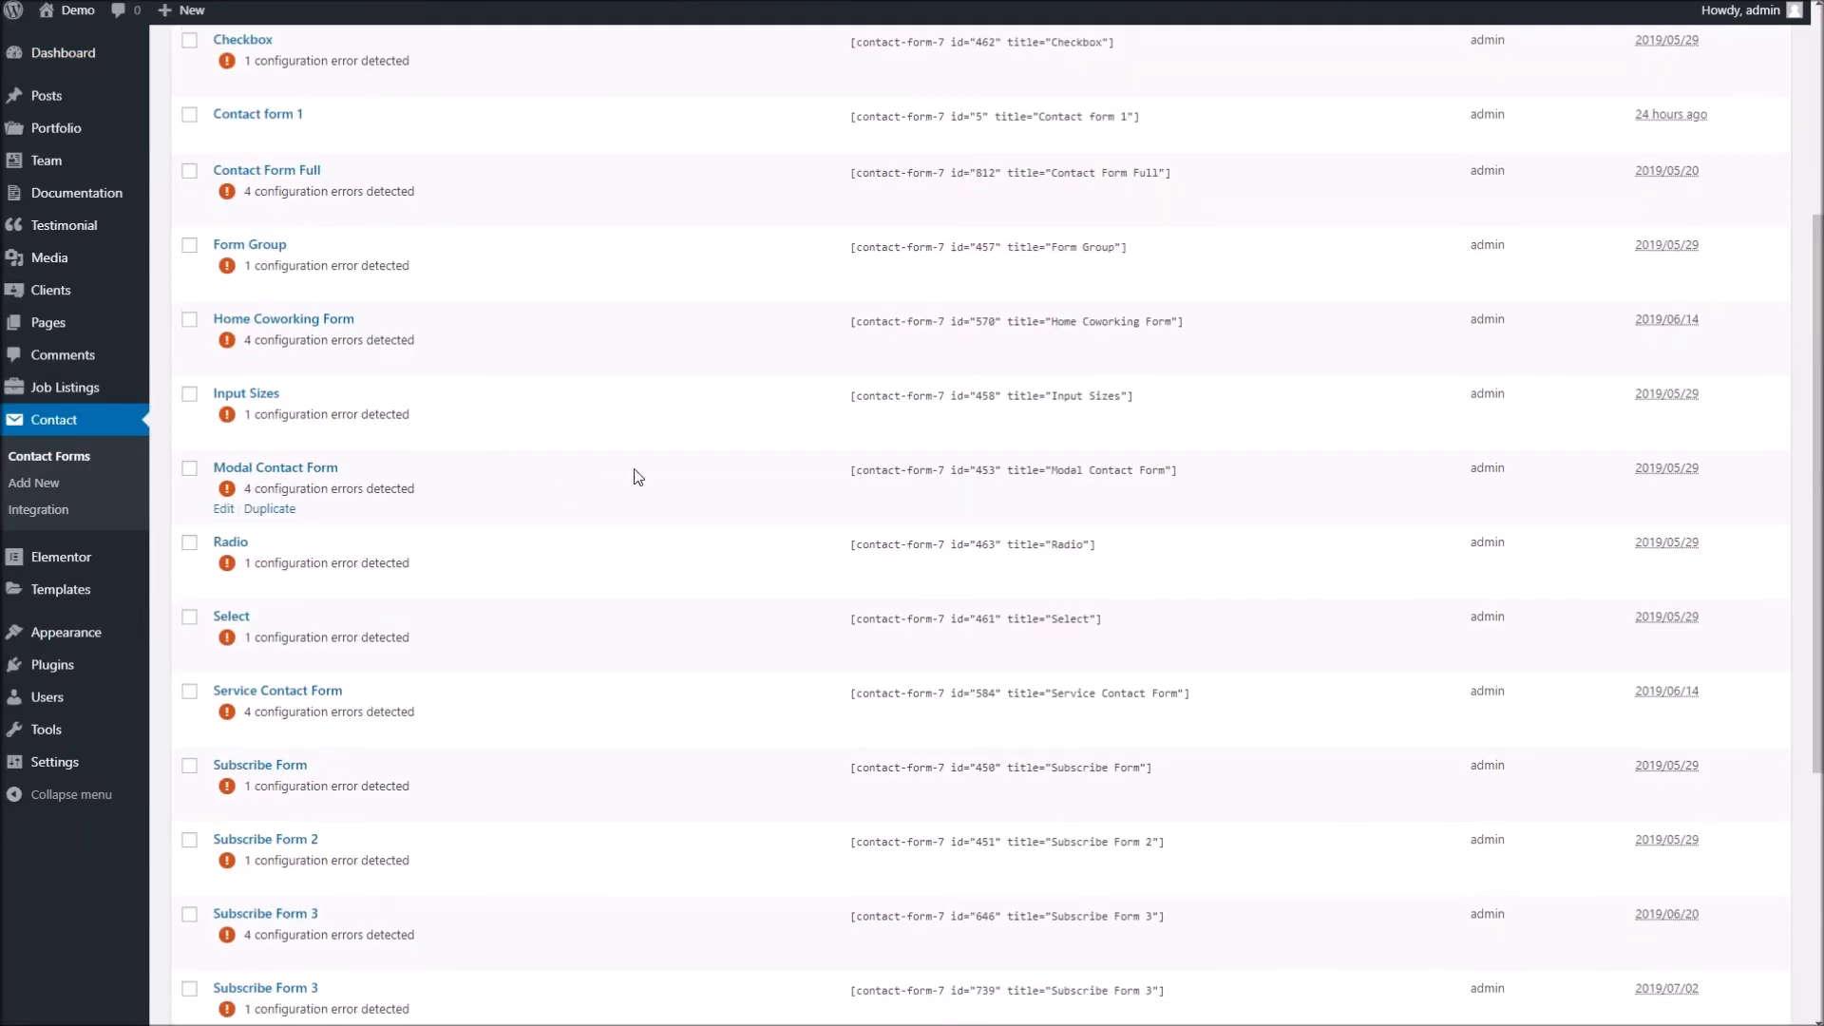
{"action": "left_click", "coordinate": [1204, 328]}
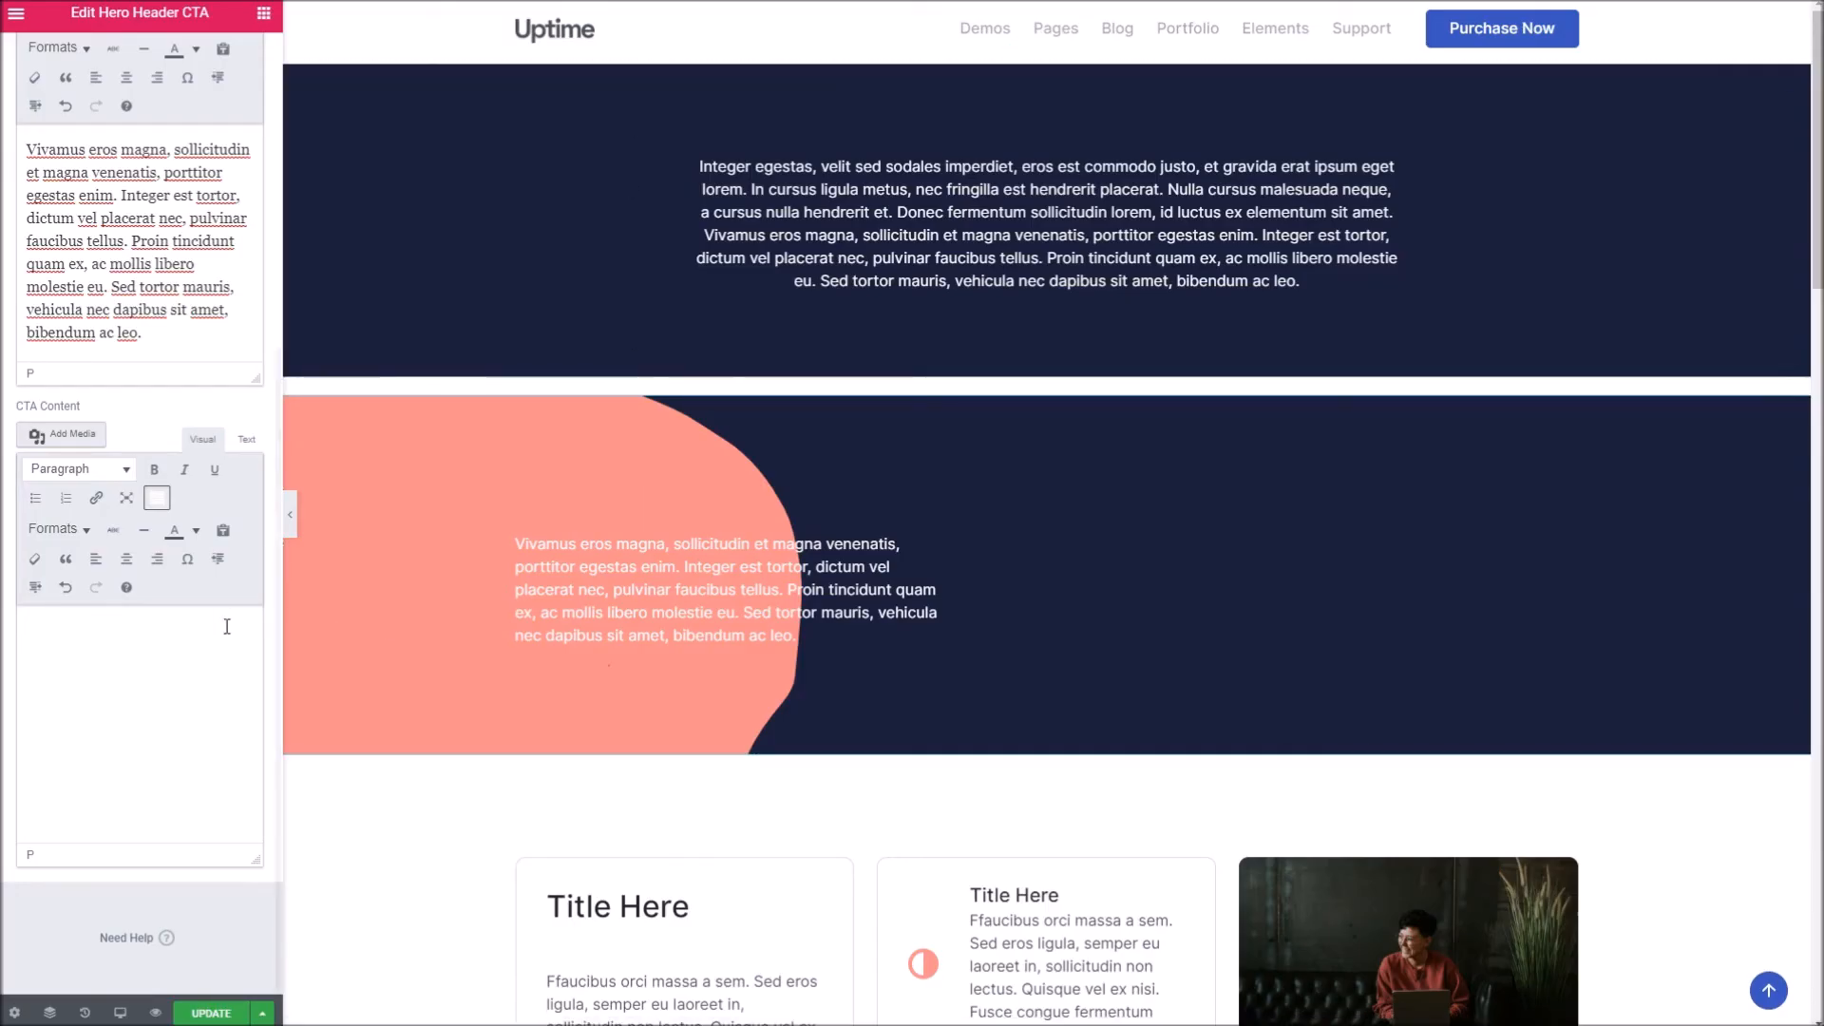
{"action": "key", "text": "ctrl+v"}
- Save the page and preview it to check the embedded form and the sections below
{"action": "left_click", "coordinate": [211, 1012]}
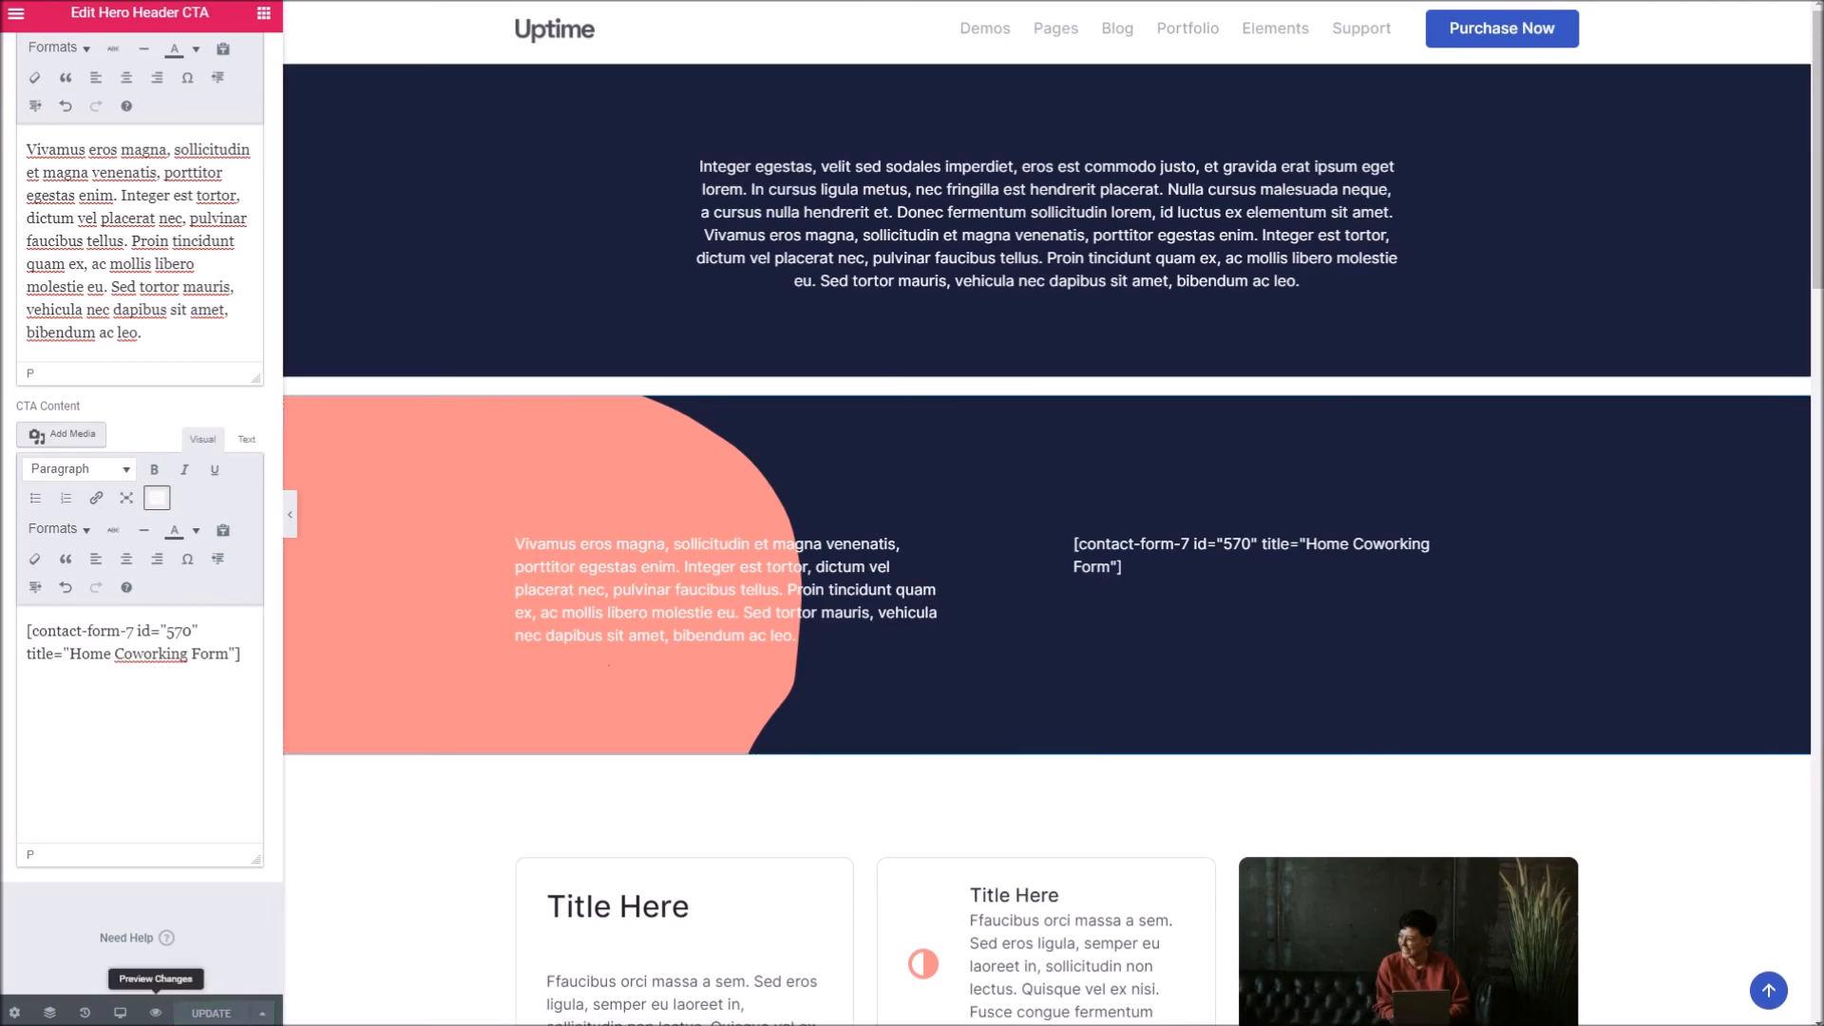
{"action": "left_click", "coordinate": [156, 1012]}
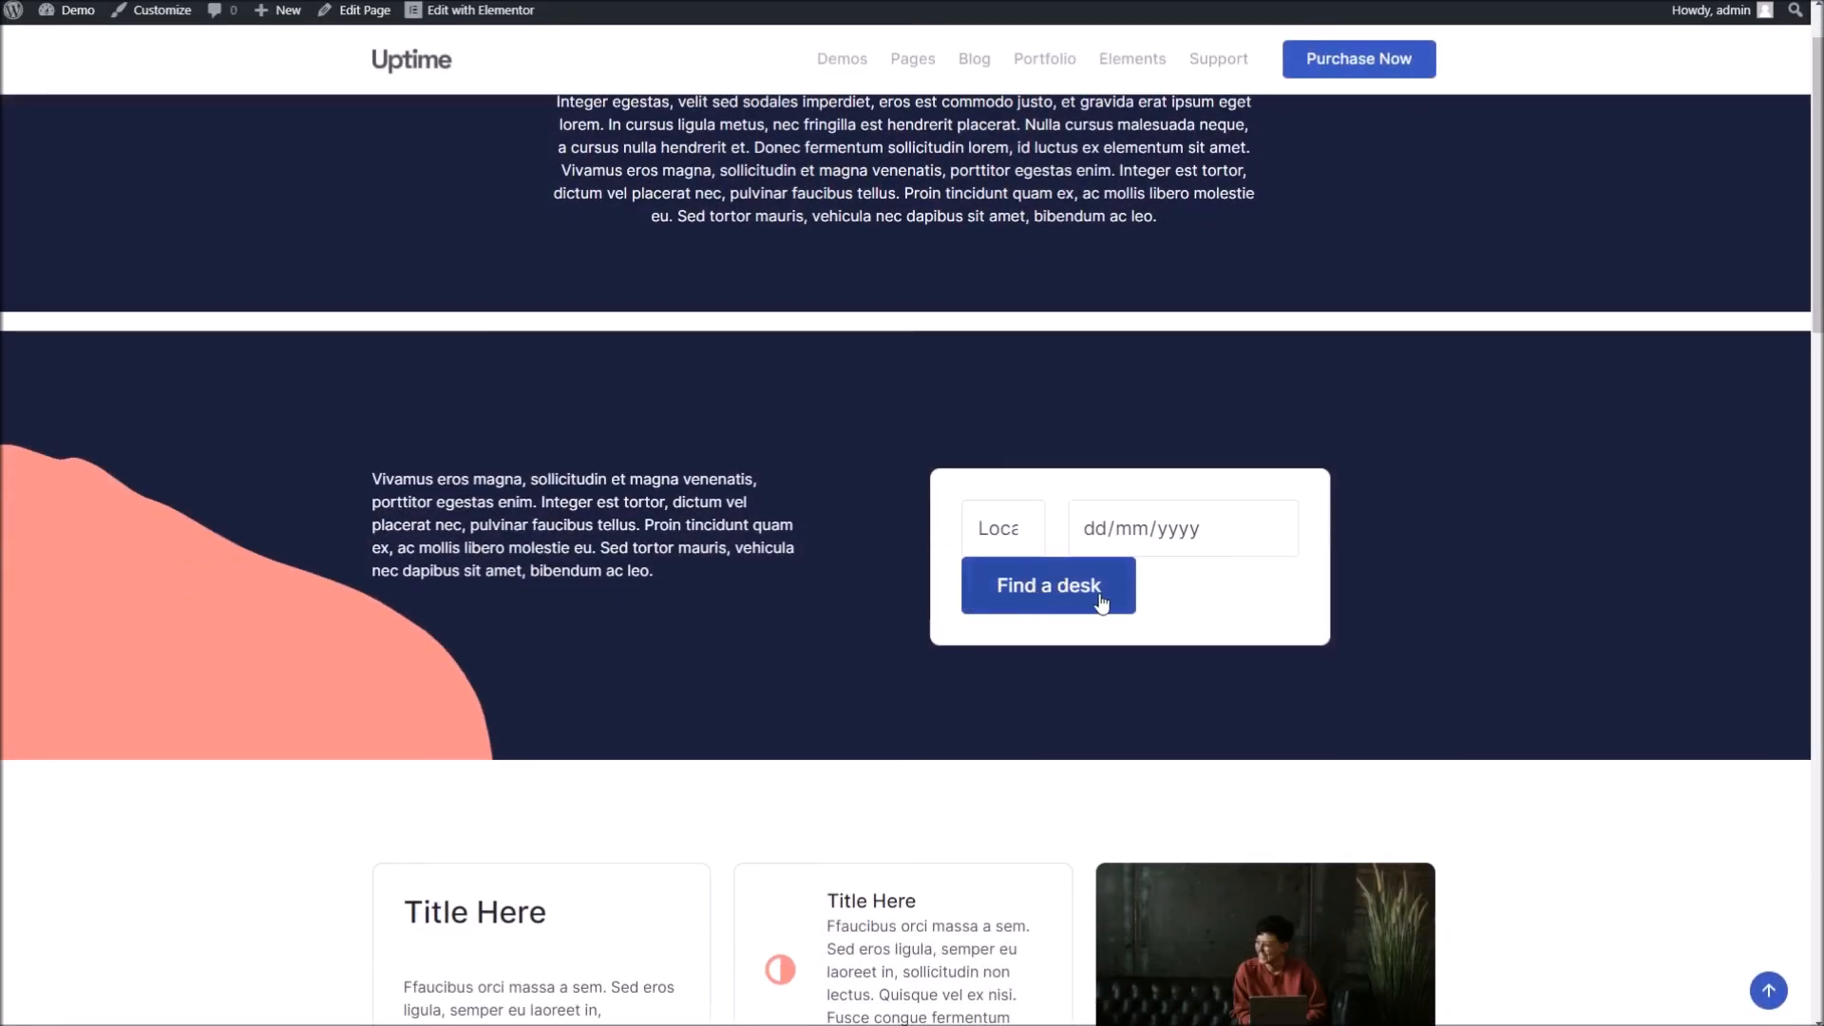
{"action": "scroll", "coordinate": [632, 538], "scroll_direction": "down", "scroll_amount": 3}
{"action": "scroll", "coordinate": [631, 543], "scroll_direction": "up", "scroll_amount": 3}
{"action": "scroll", "coordinate": [631, 543], "scroll_direction": "down", "scroll_amount": 4}
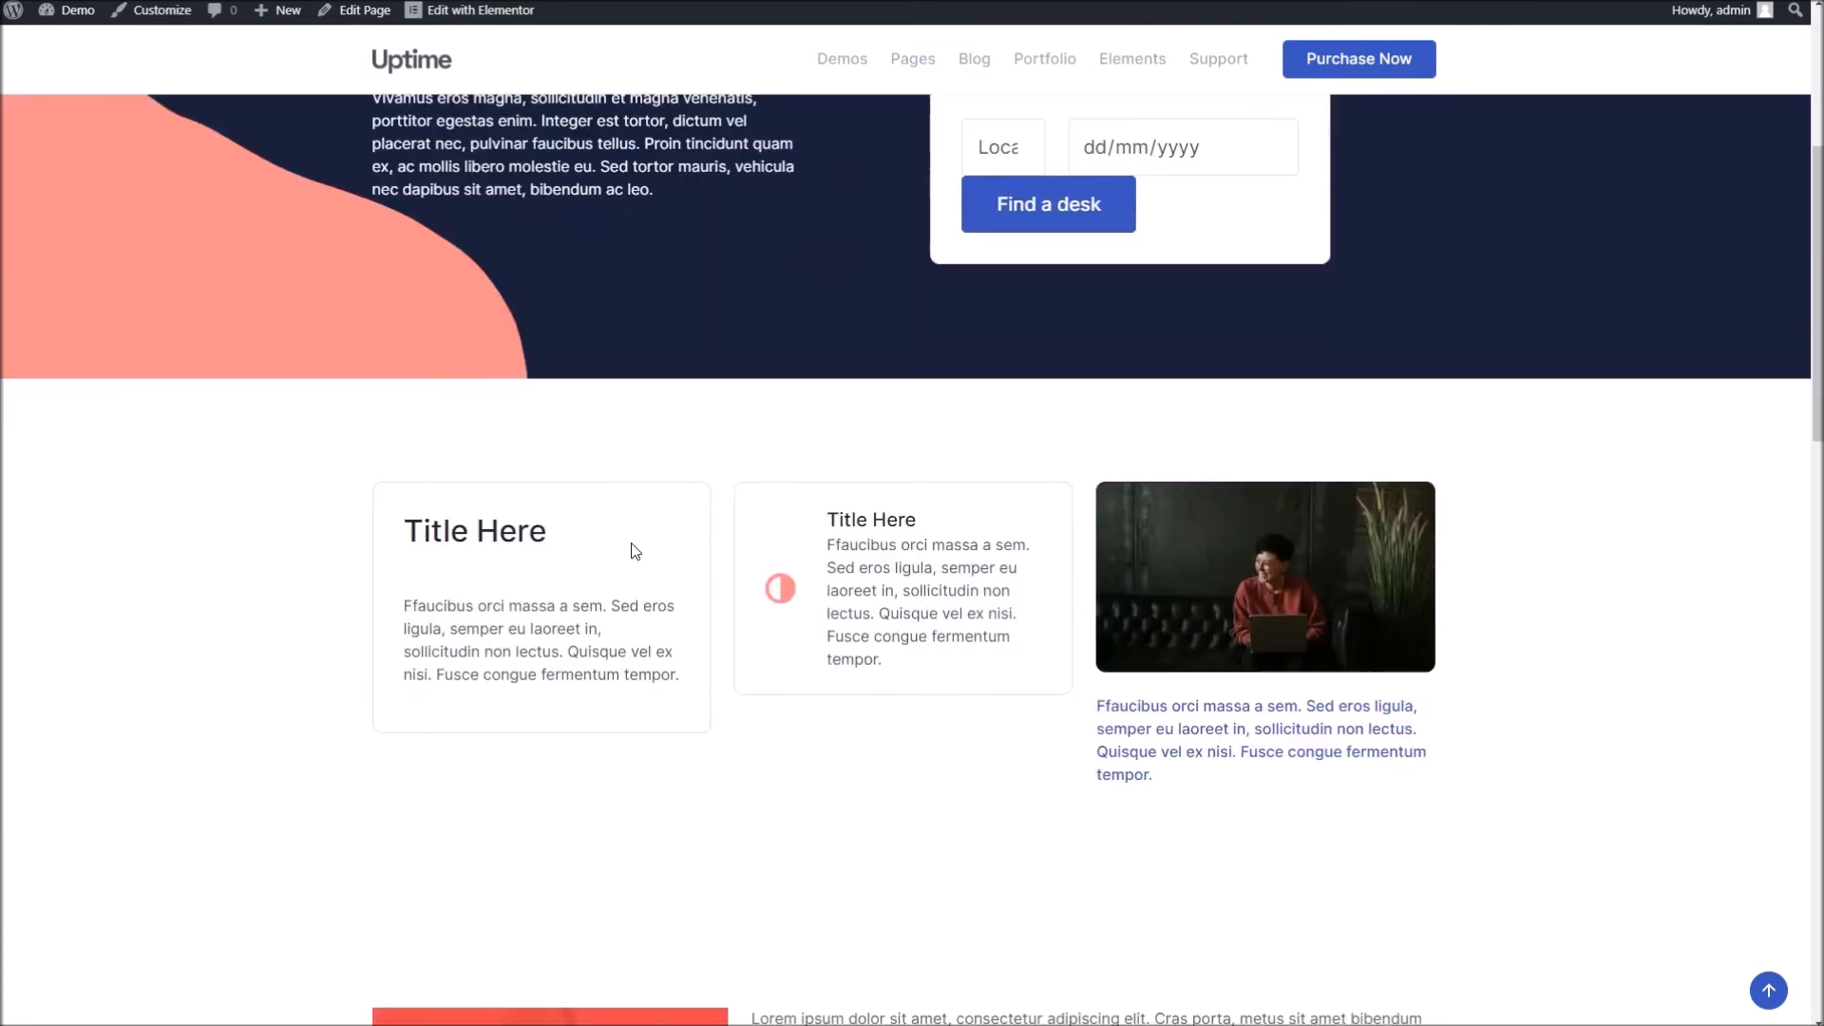
{"action": "scroll", "coordinate": [630, 545], "scroll_direction": "down", "scroll_amount": 4}
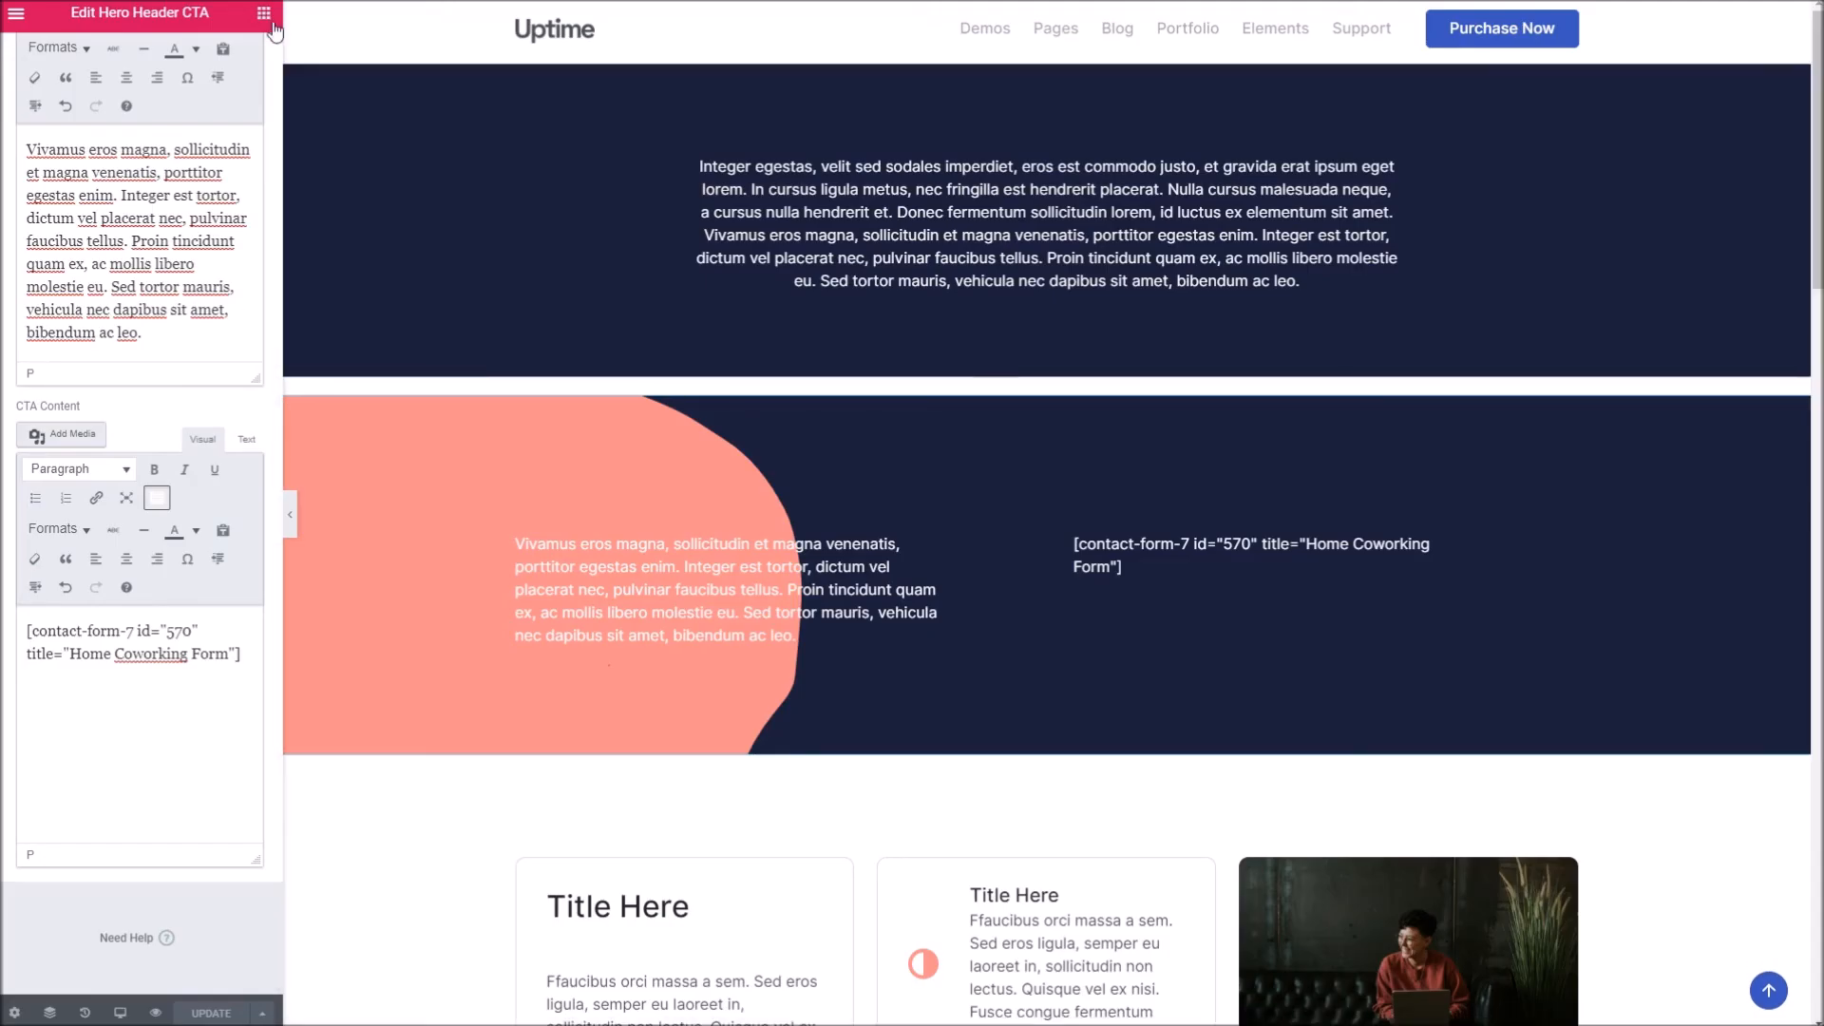
- Return to the widget list and browse the Uptime elements
{"action": "left_click", "coordinate": [264, 13]}
{"action": "scroll", "coordinate": [141, 409], "scroll_direction": "down", "scroll_amount": 15}
{"action": "scroll", "coordinate": [142, 414], "scroll_direction": "down", "scroll_amount": 7}
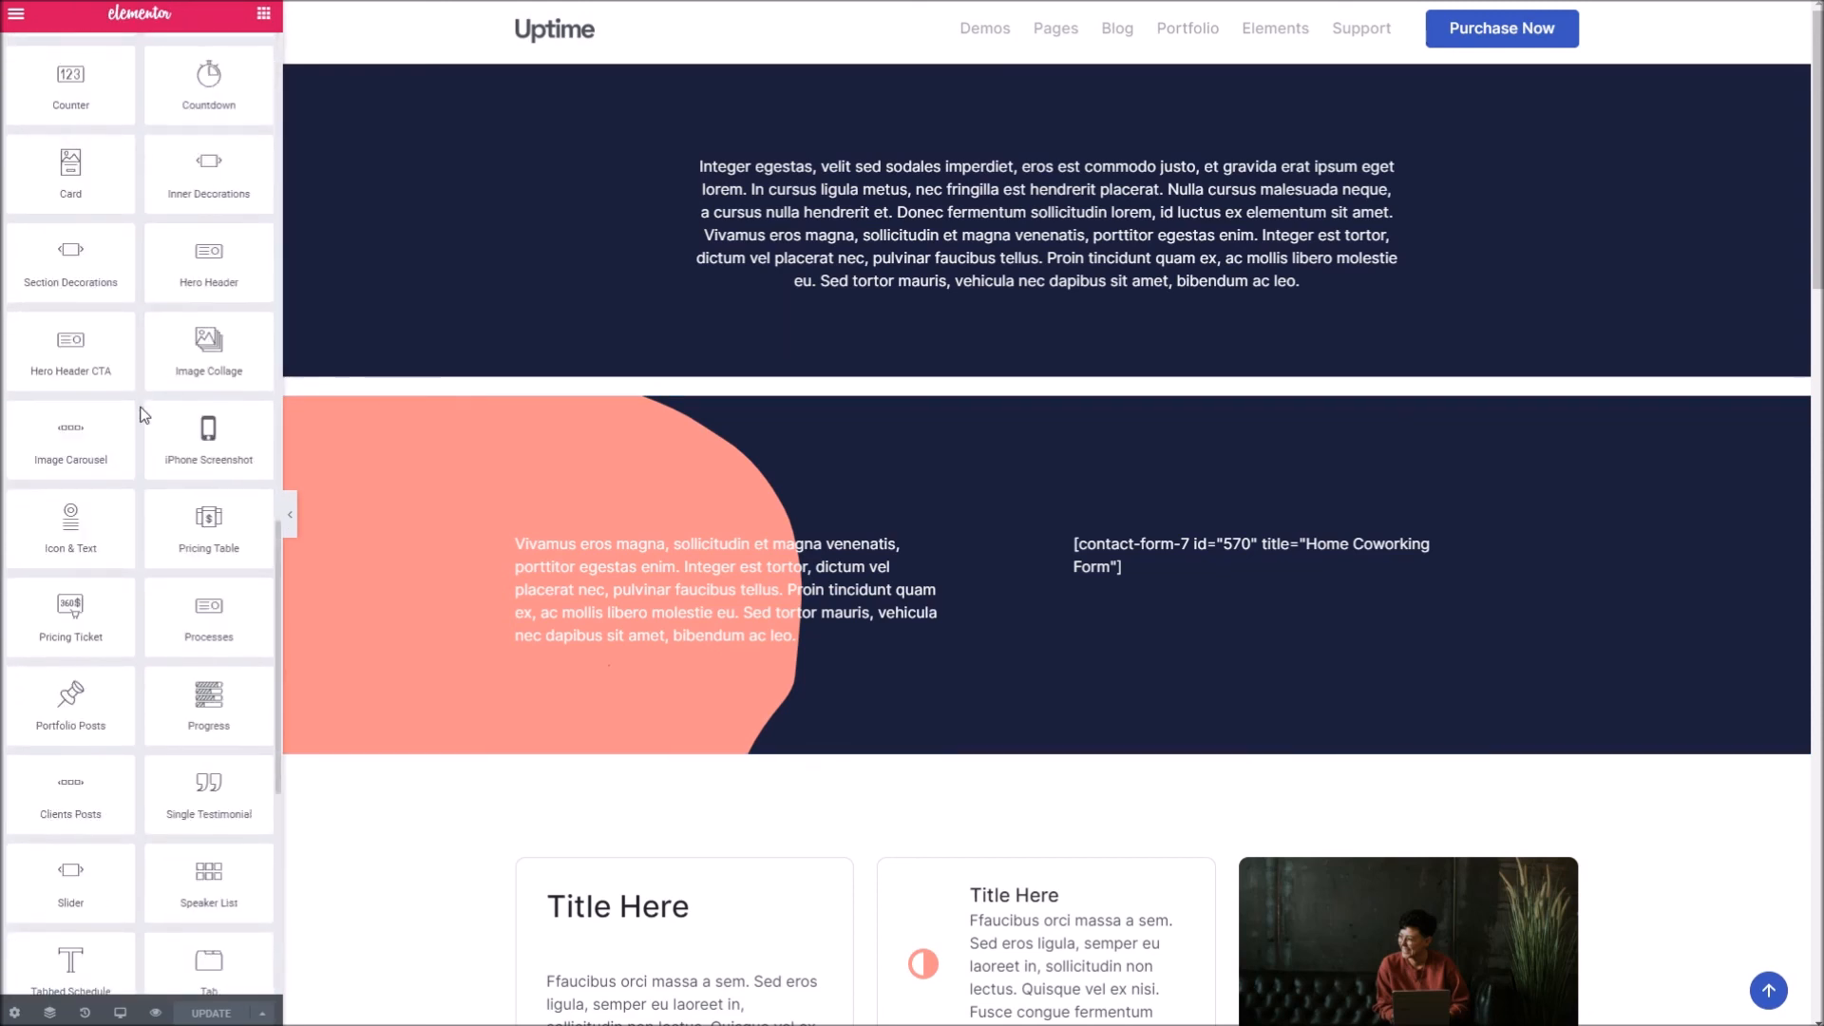